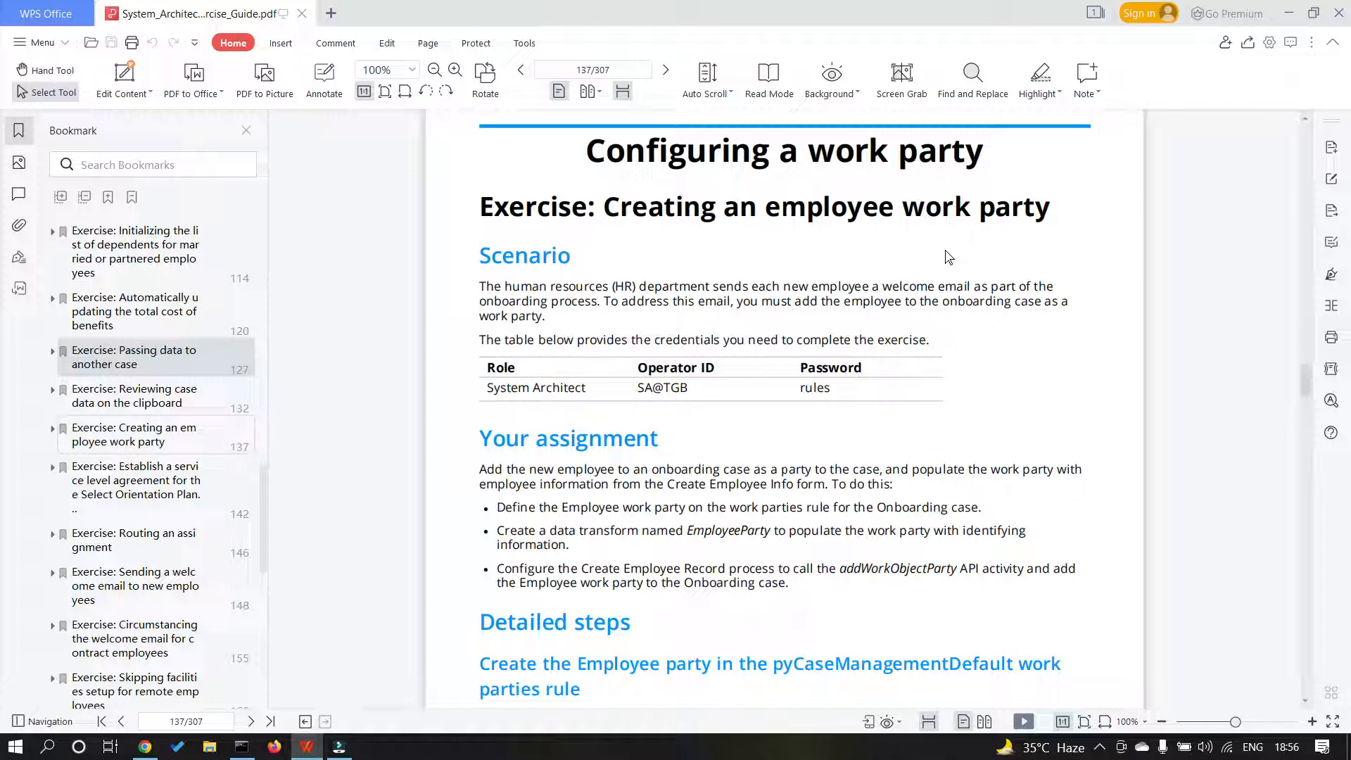
- Read the assignment and the detailed steps of the employee work party exercise in the PDF exercise guide
click(145, 745)
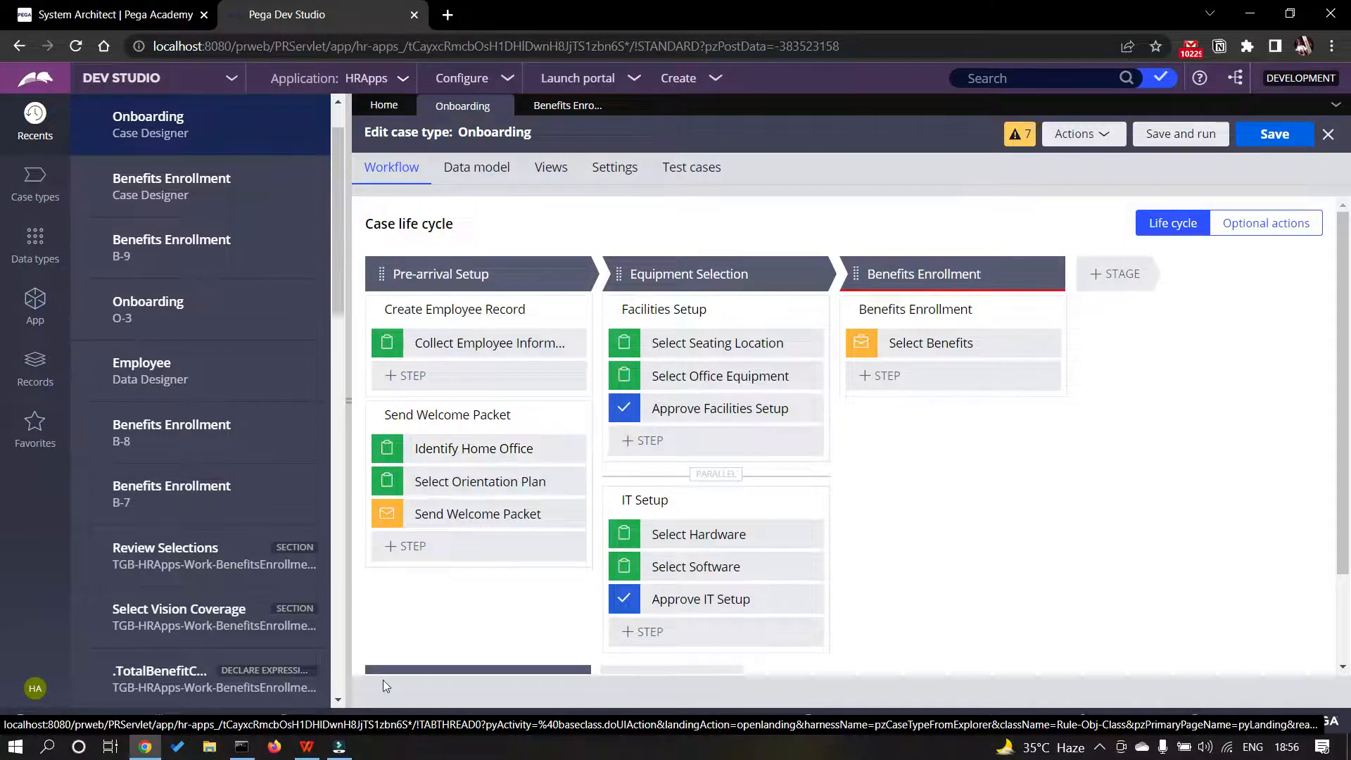
click(306, 746)
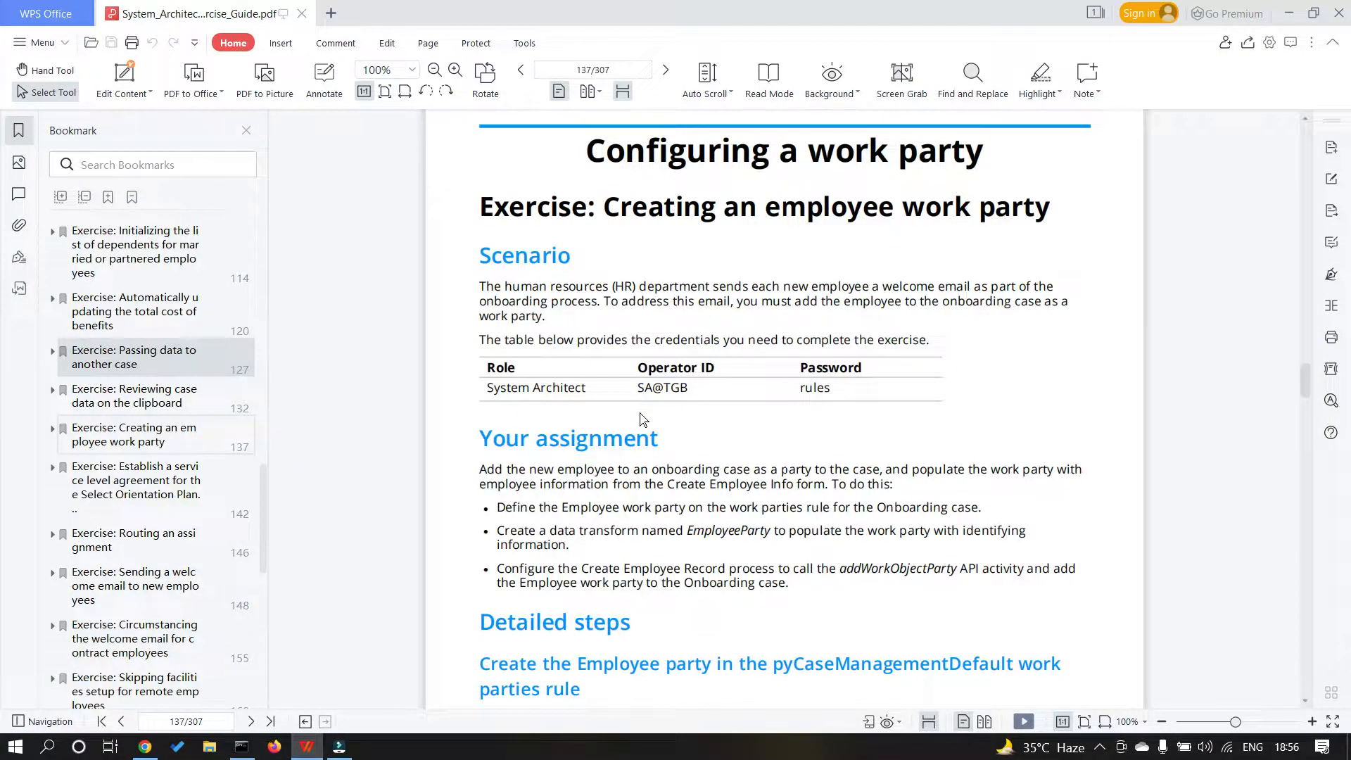
scroll(641, 420, down, 2)
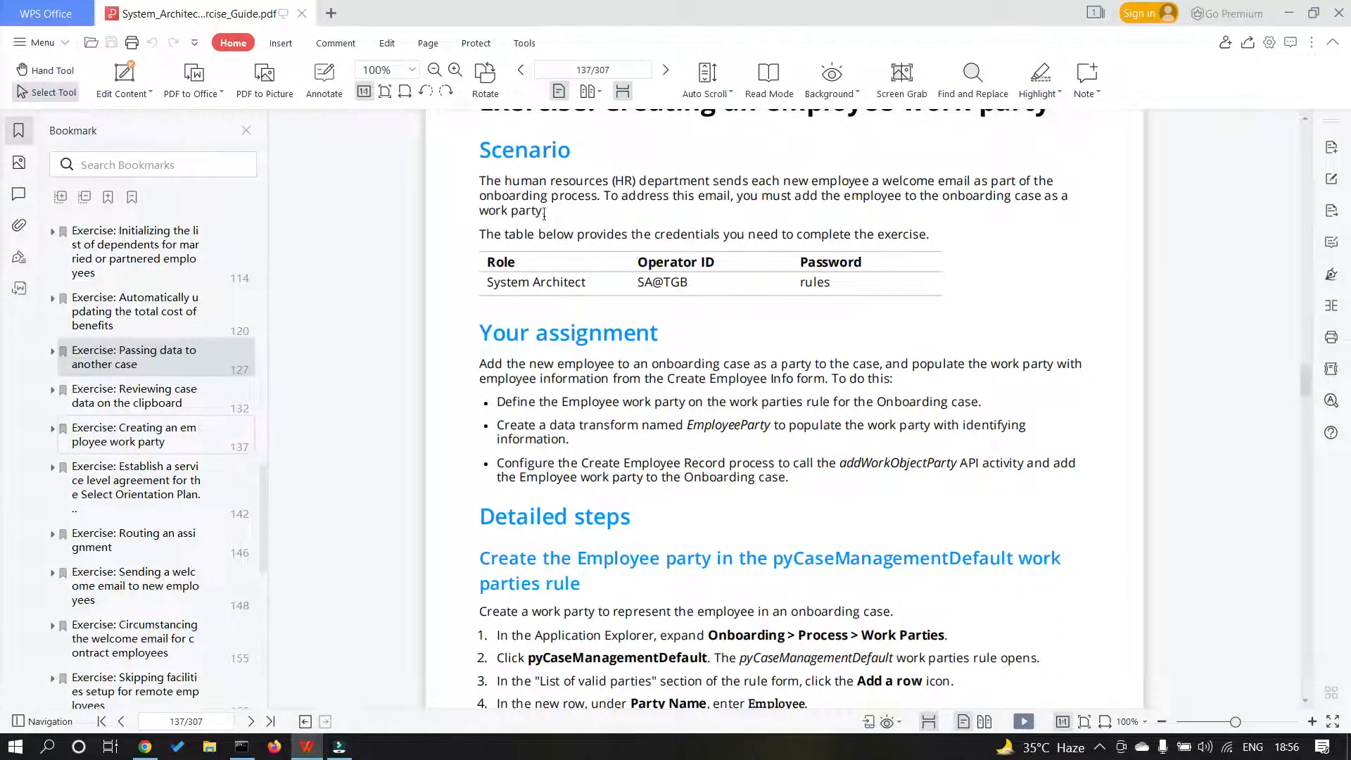
scroll(600, 314, down, 1)
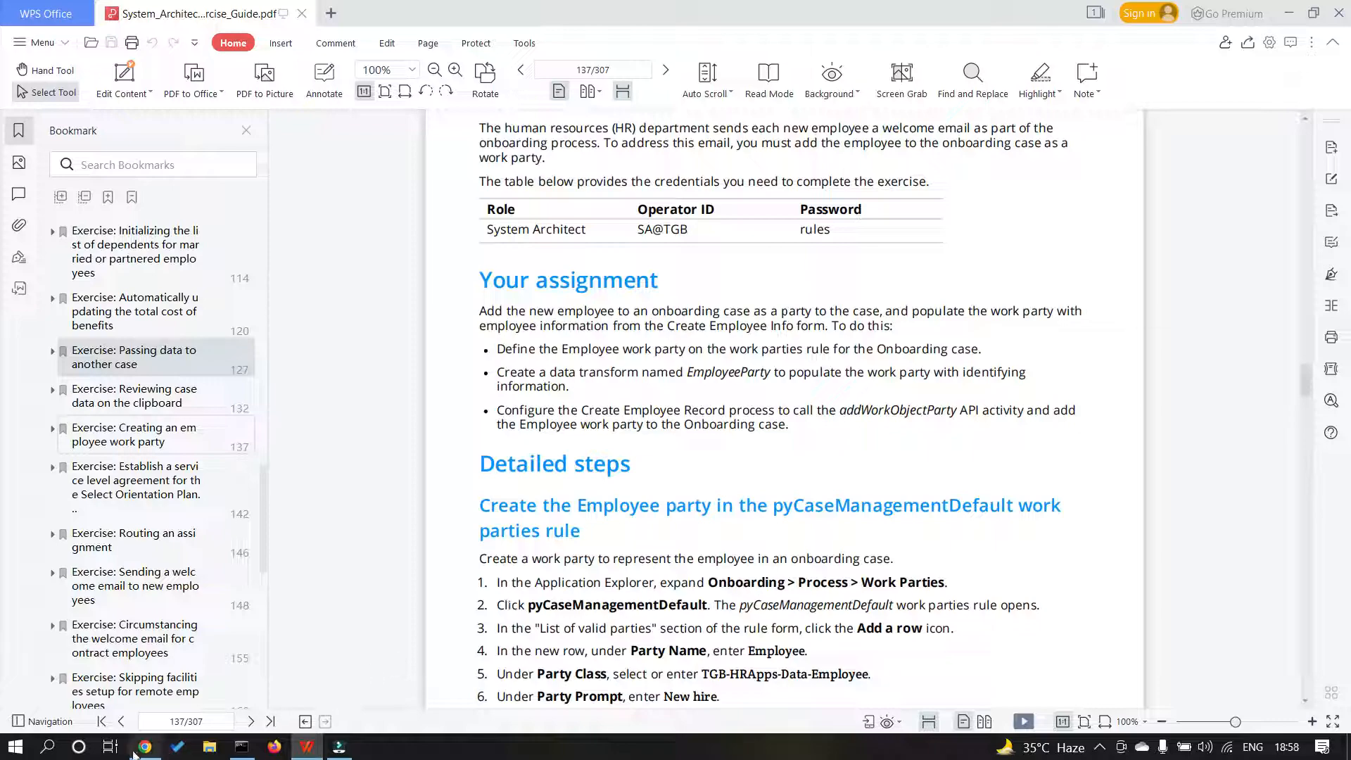
- Switch to Pega Dev Studio in Chrome and open the pyCaseManagementDefault work parties rule of the Onboarding class
click(145, 748)
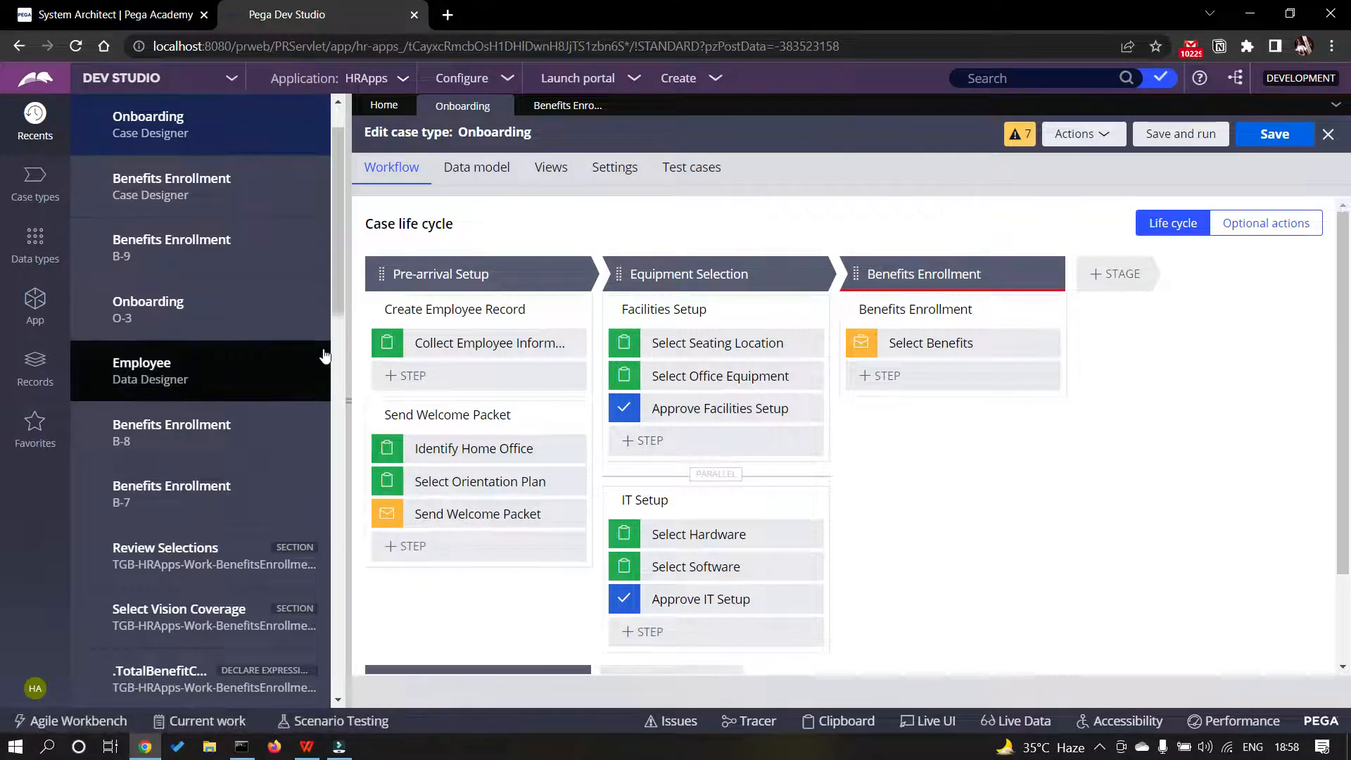
click(42, 306)
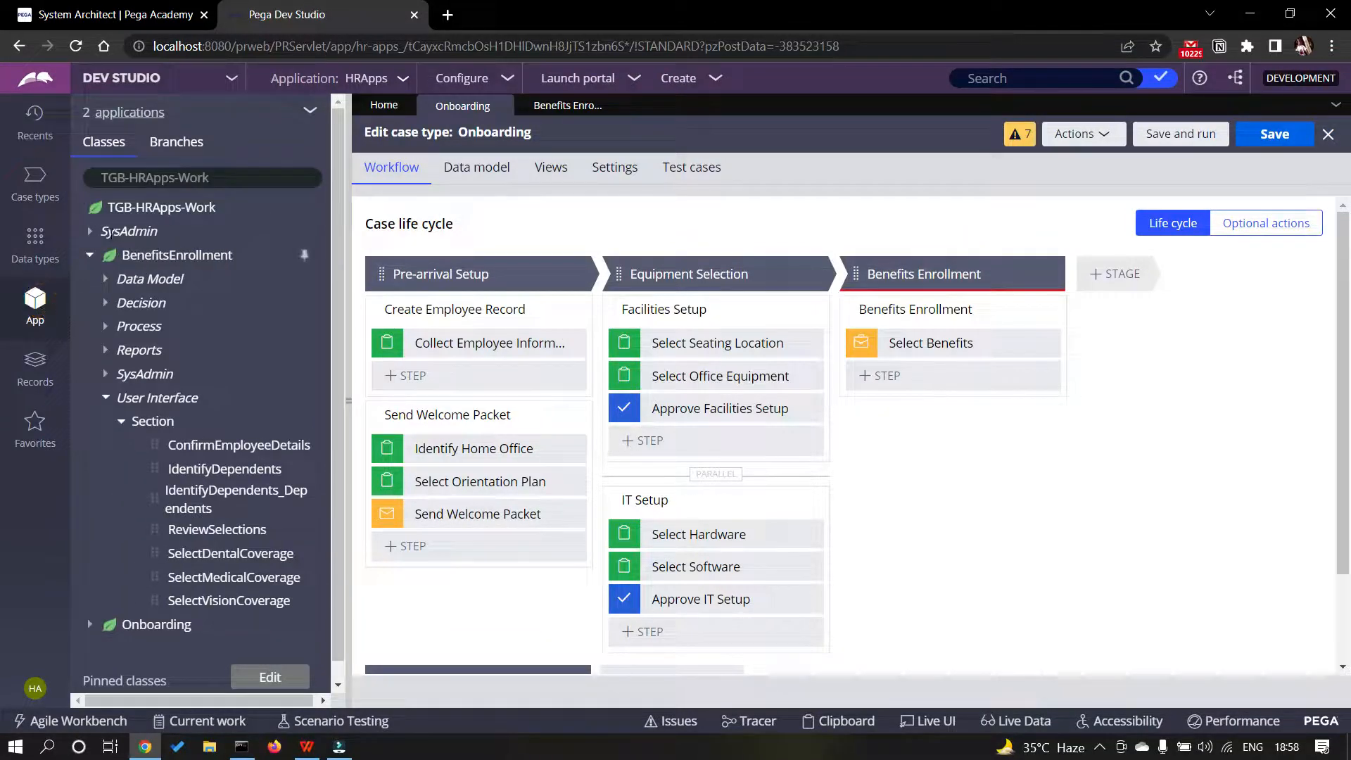
click(95, 257)
click(89, 278)
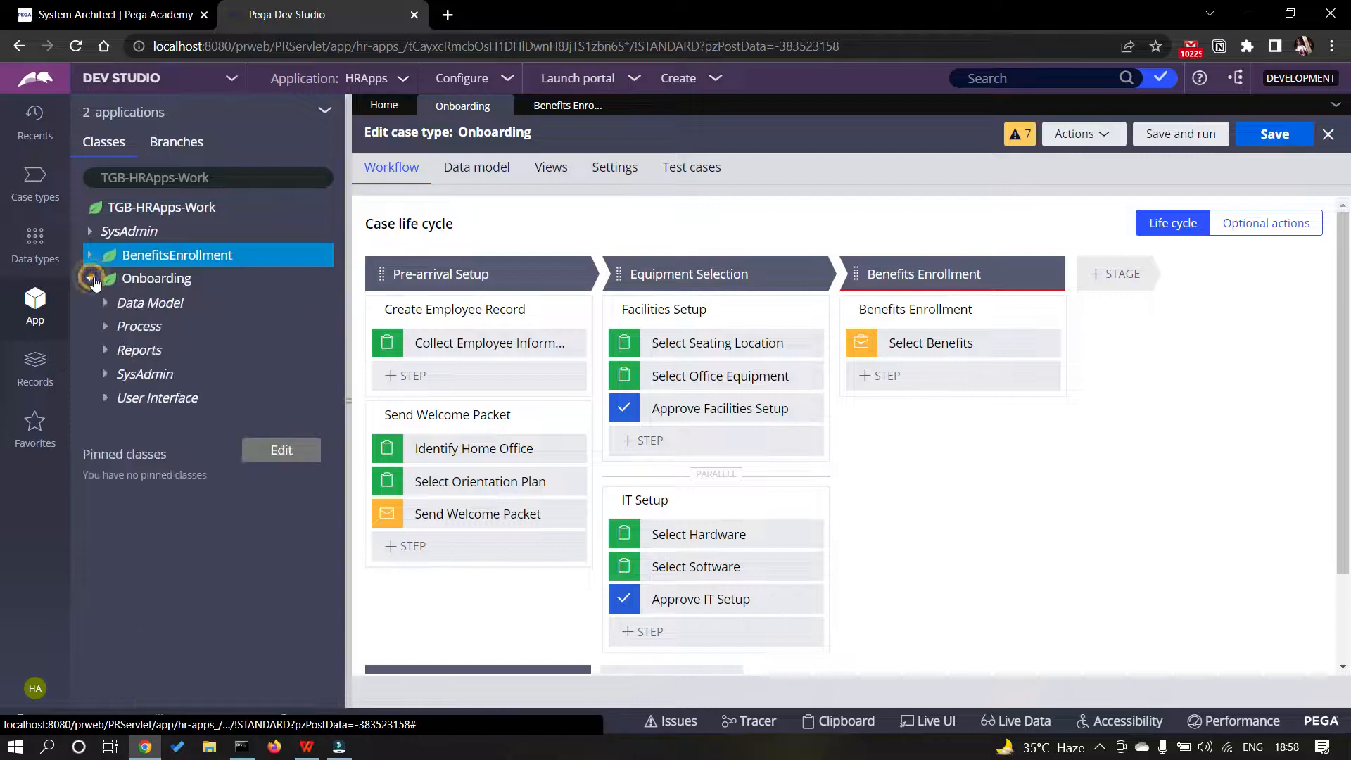
click(106, 326)
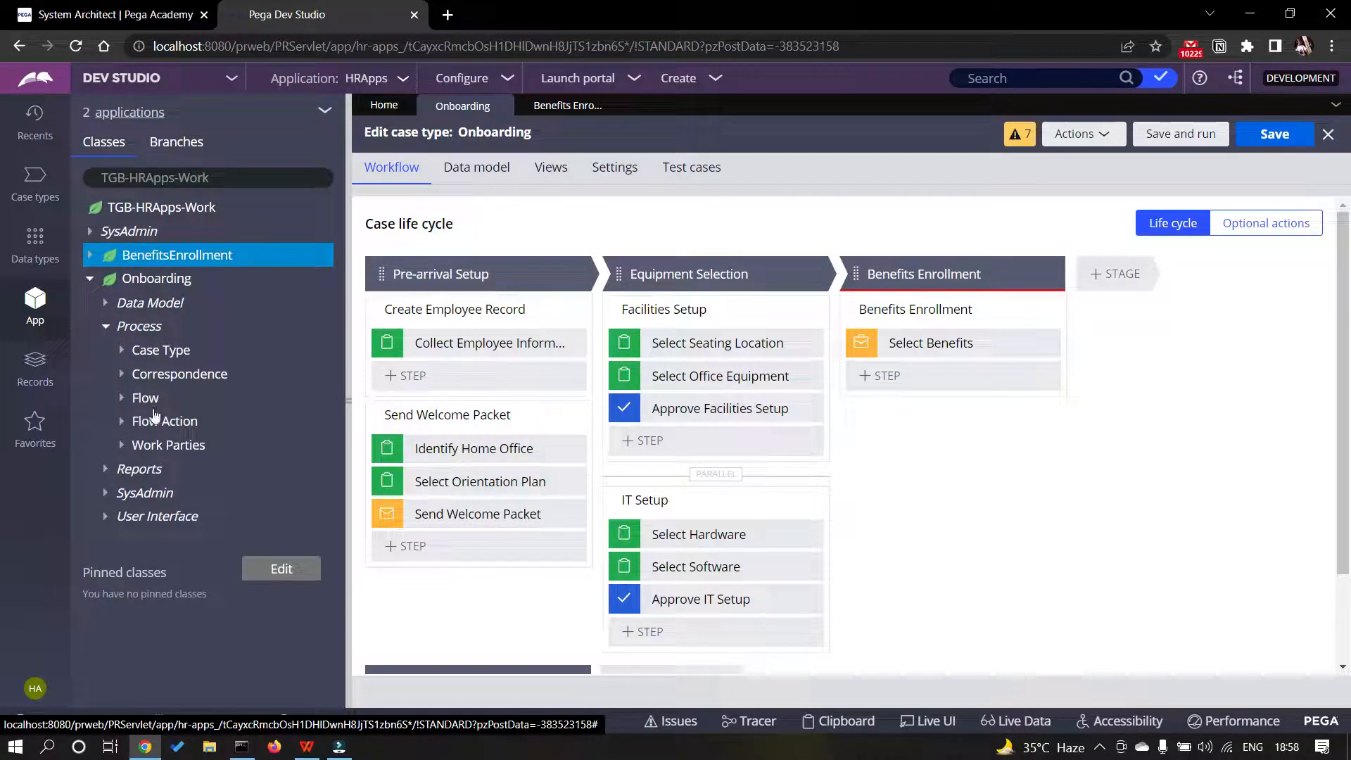
click(123, 446)
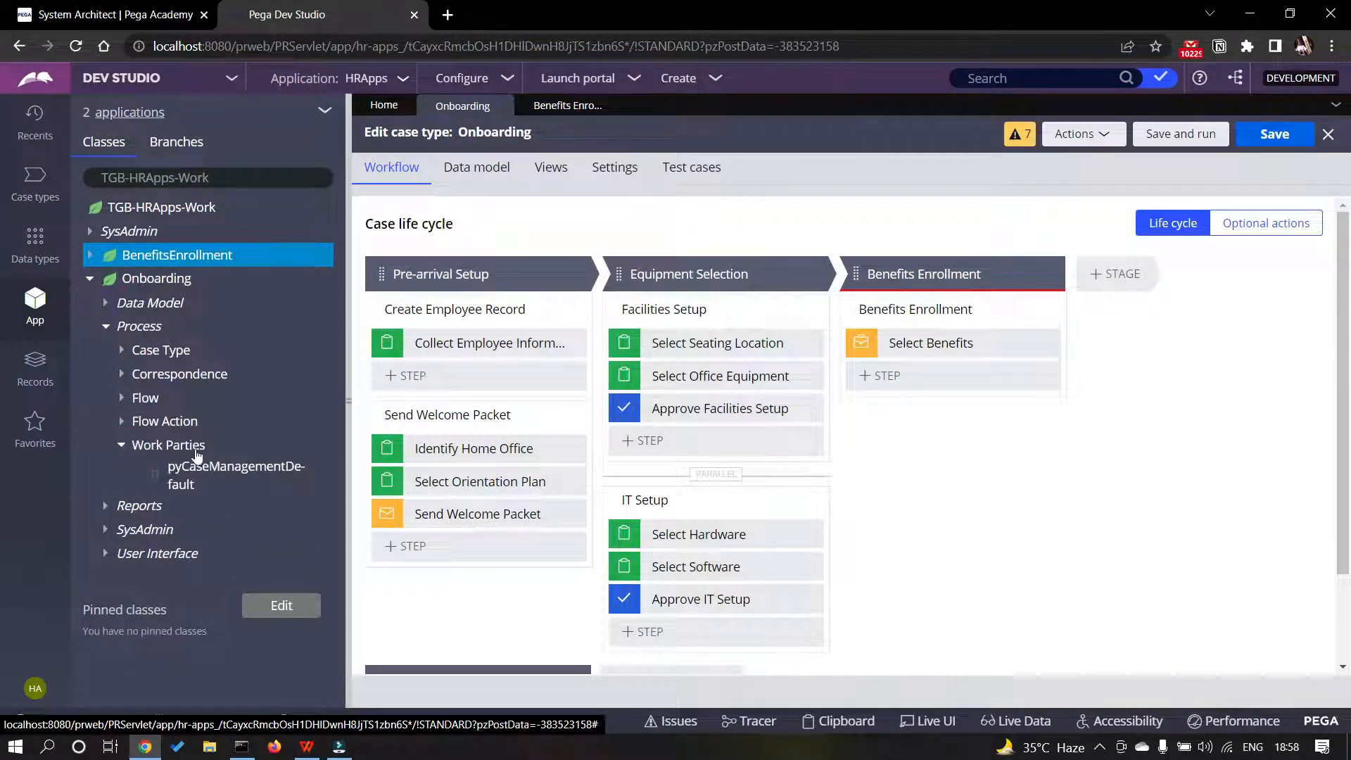
click(264, 470)
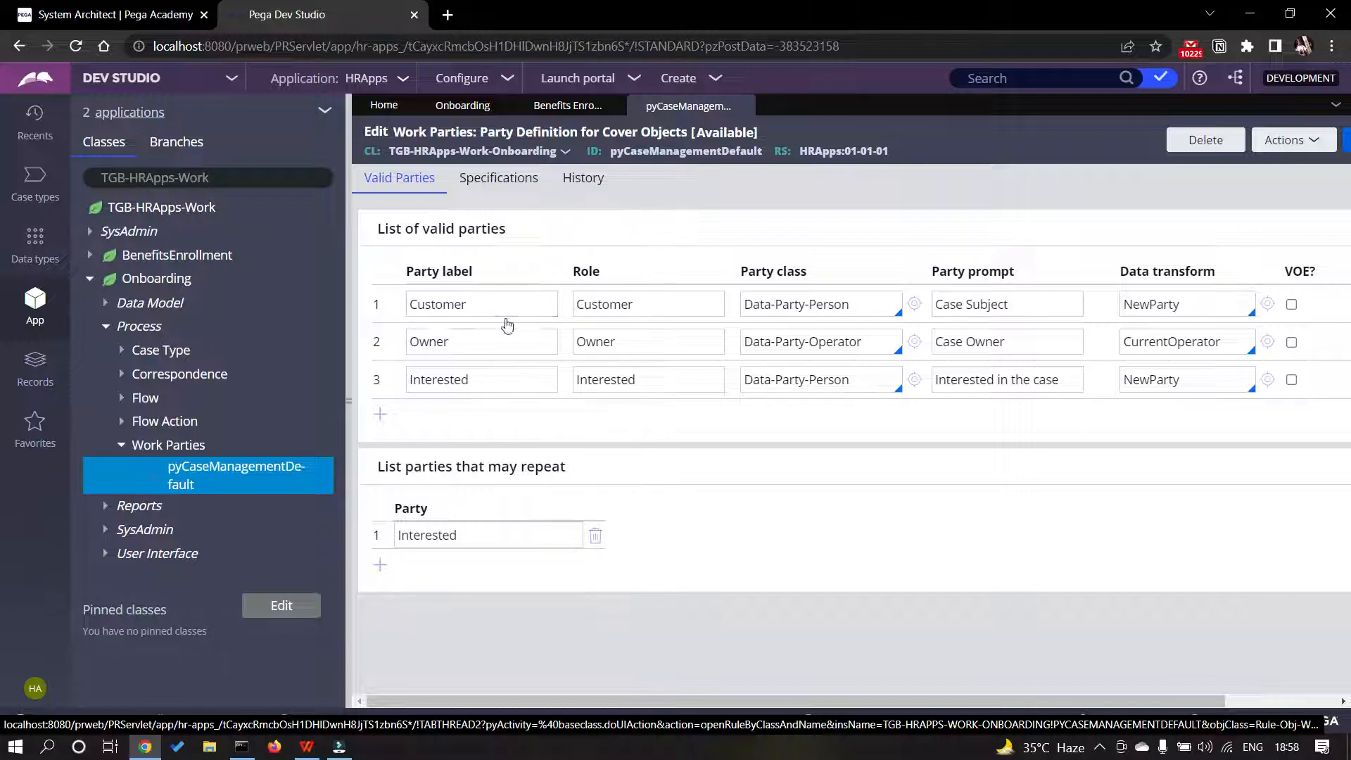
- Add a fourth row to the list of valid parties with the party label Employee and the role Employee
click(383, 415)
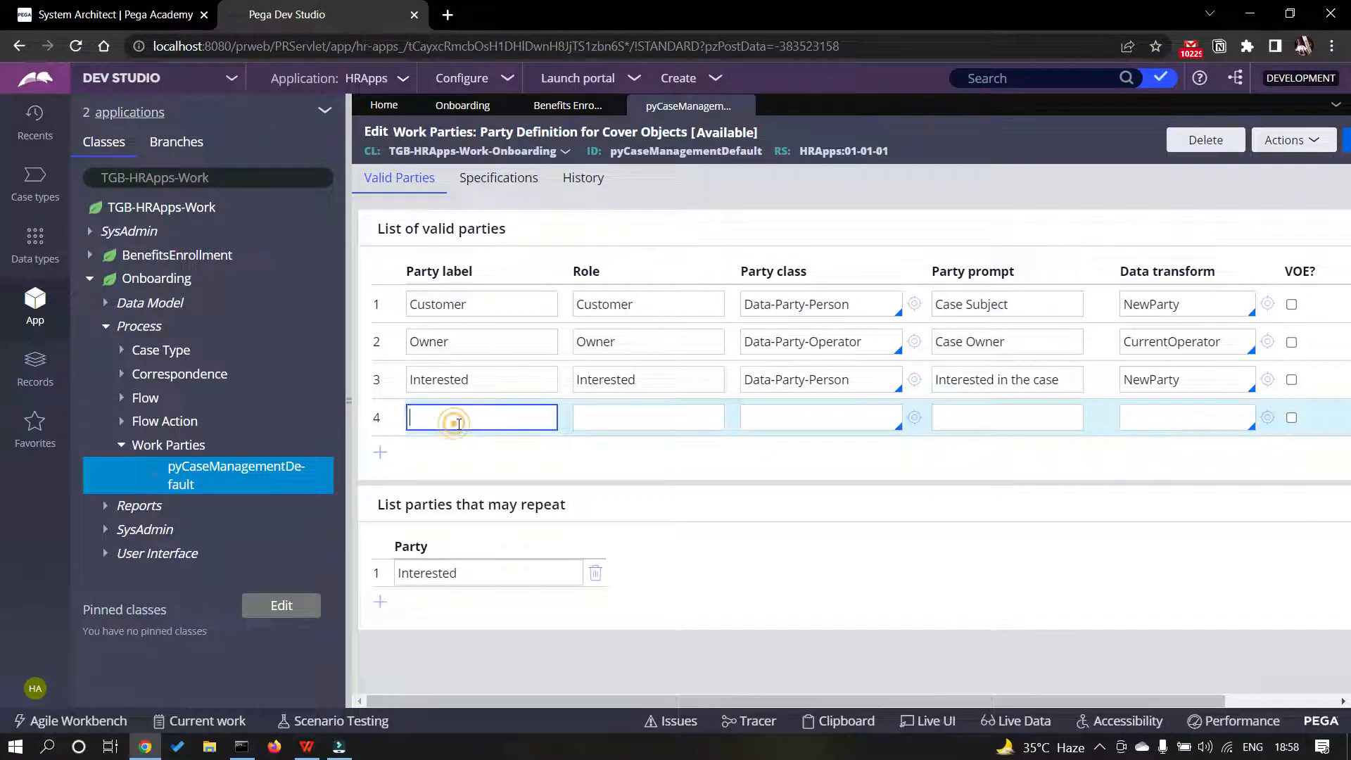
text(Employ)
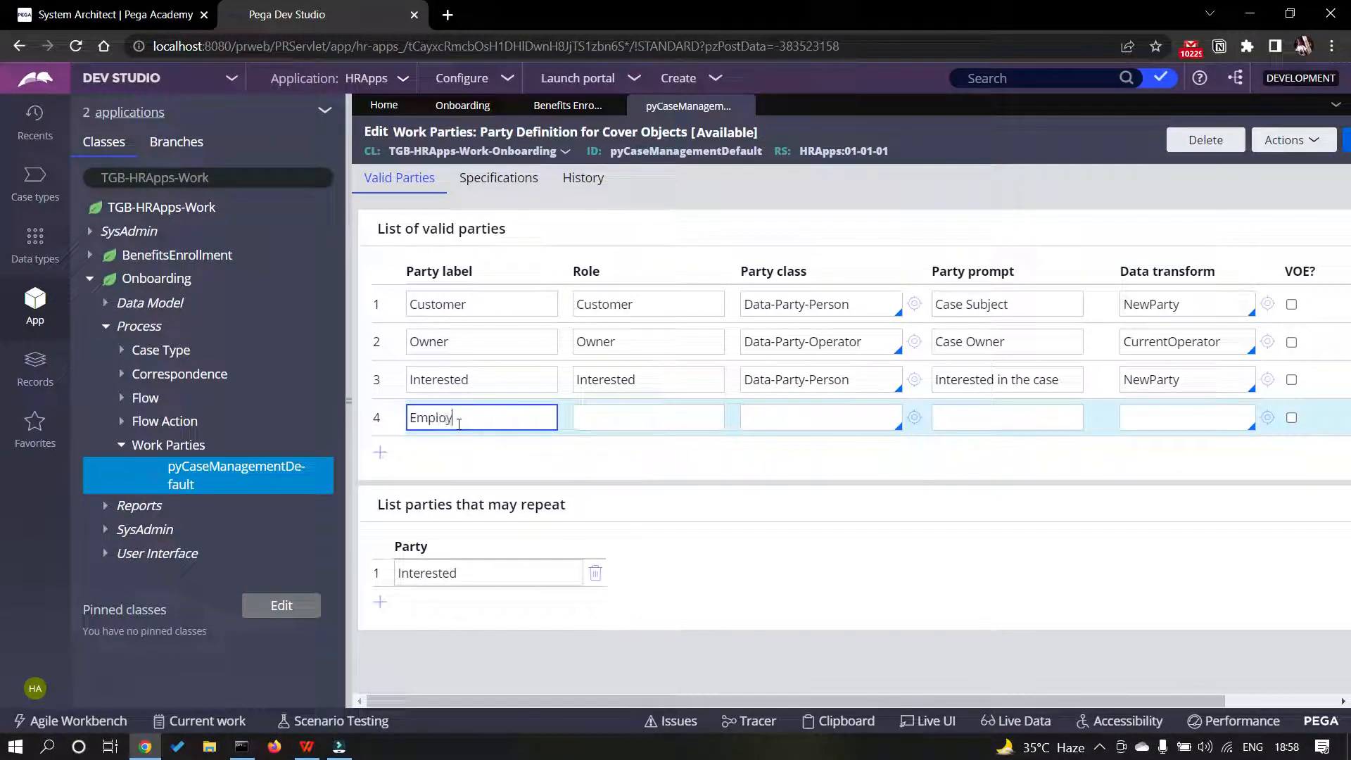
text(ee)
click(609, 476)
click(615, 417)
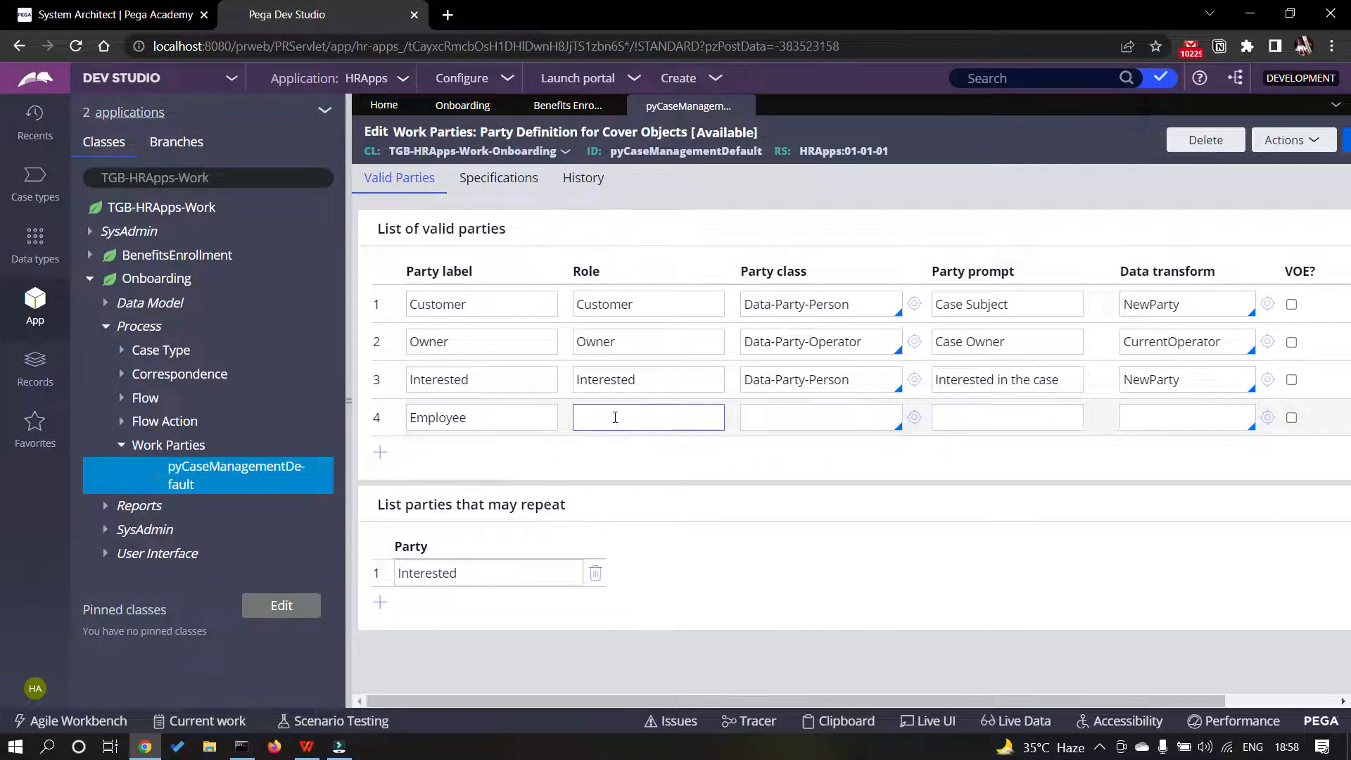
text(Em)
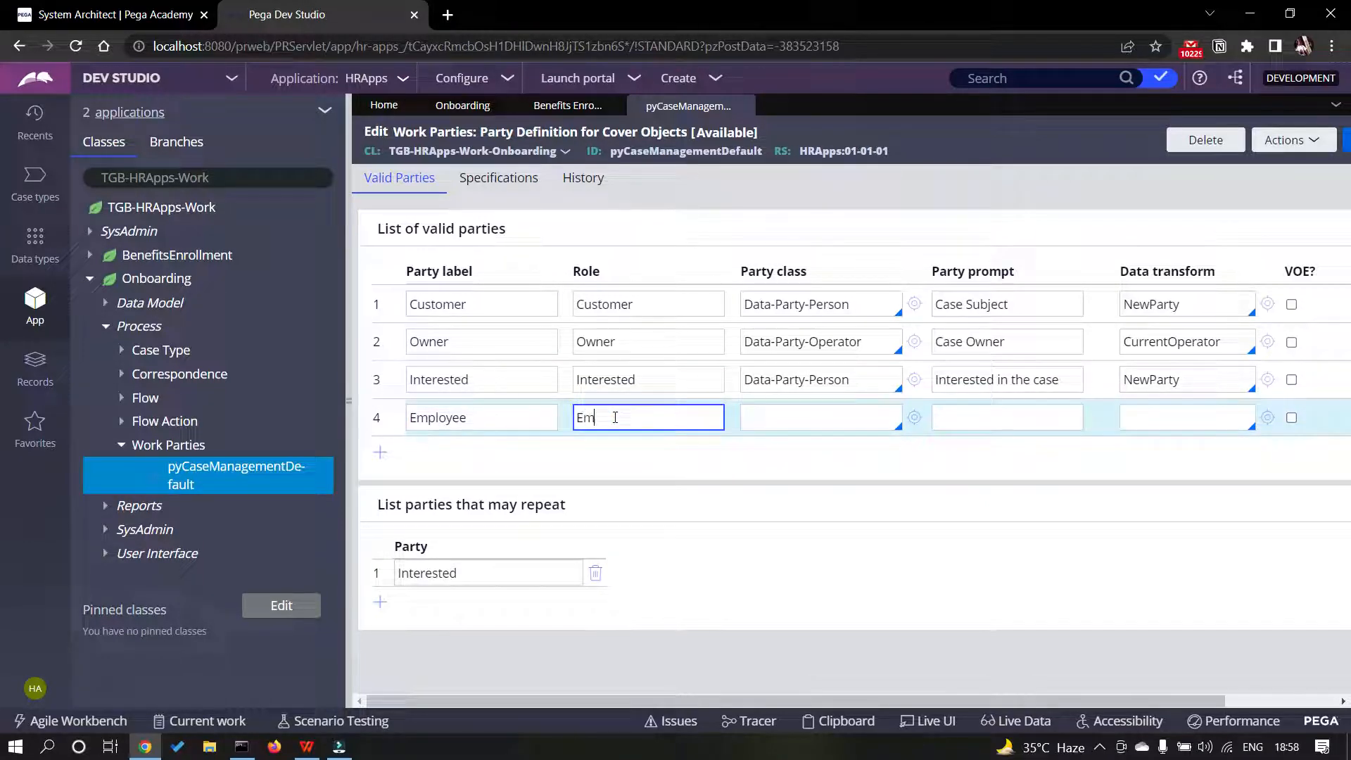
text(ployee)
- Set the Employee party's class to TGB-HRApps-Data-Employee and its party prompt to "New employee"
click(780, 421)
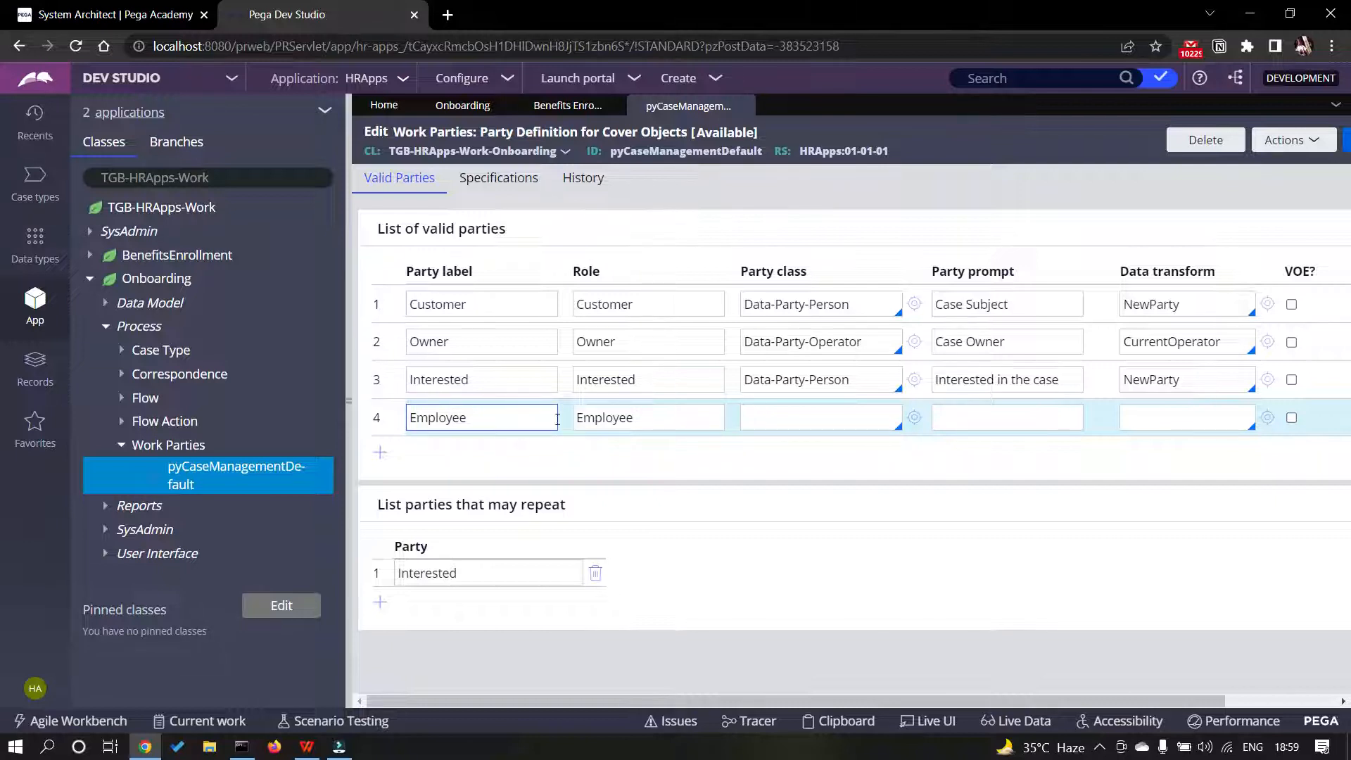
click(760, 410)
click(771, 416)
text(TGB-H)
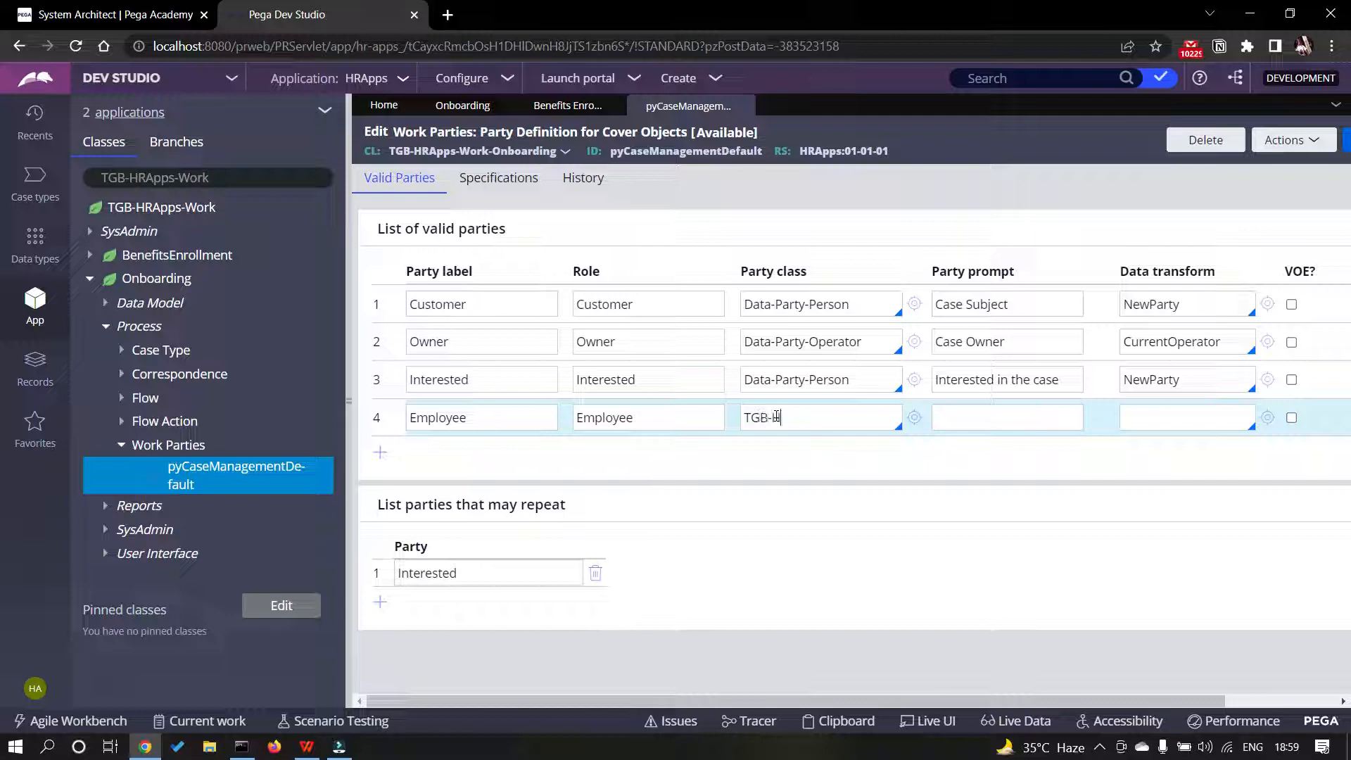
text(RApps-Data-Employee)
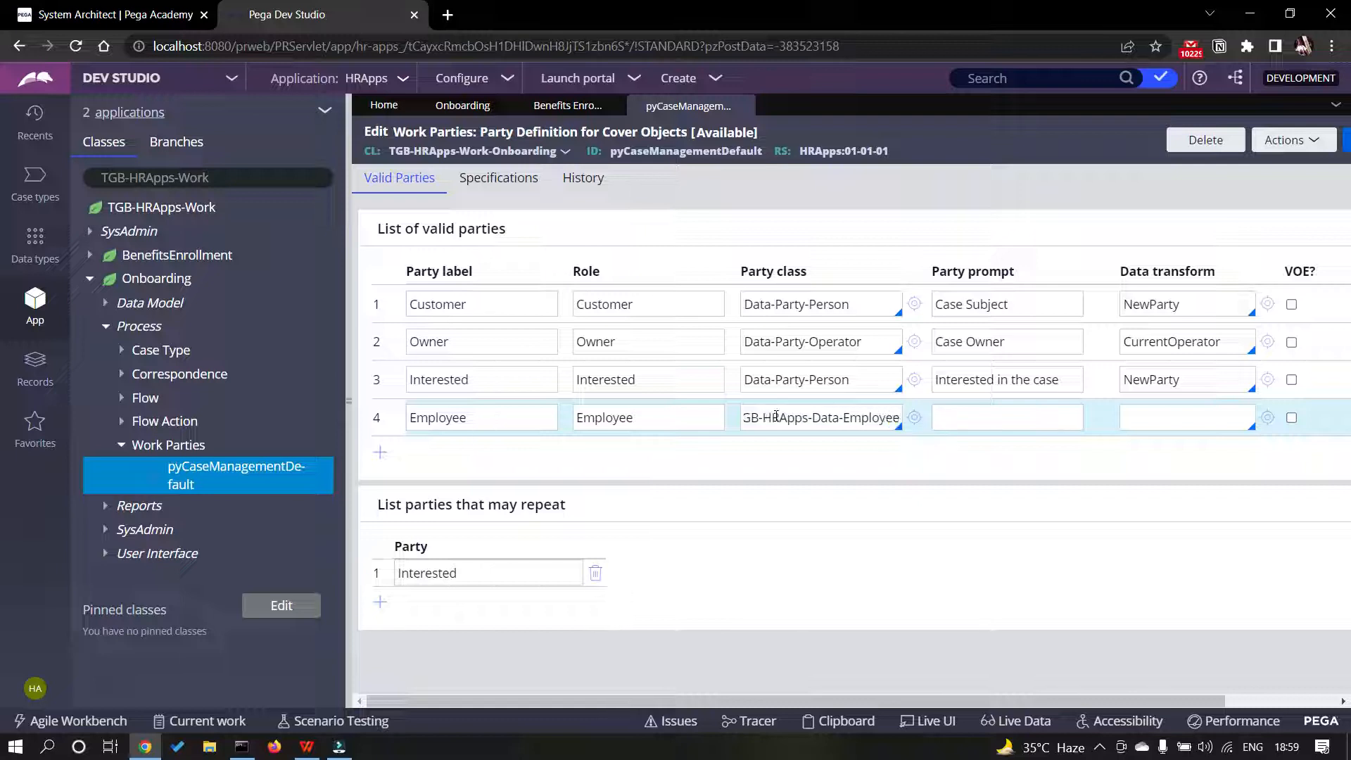
click(953, 417)
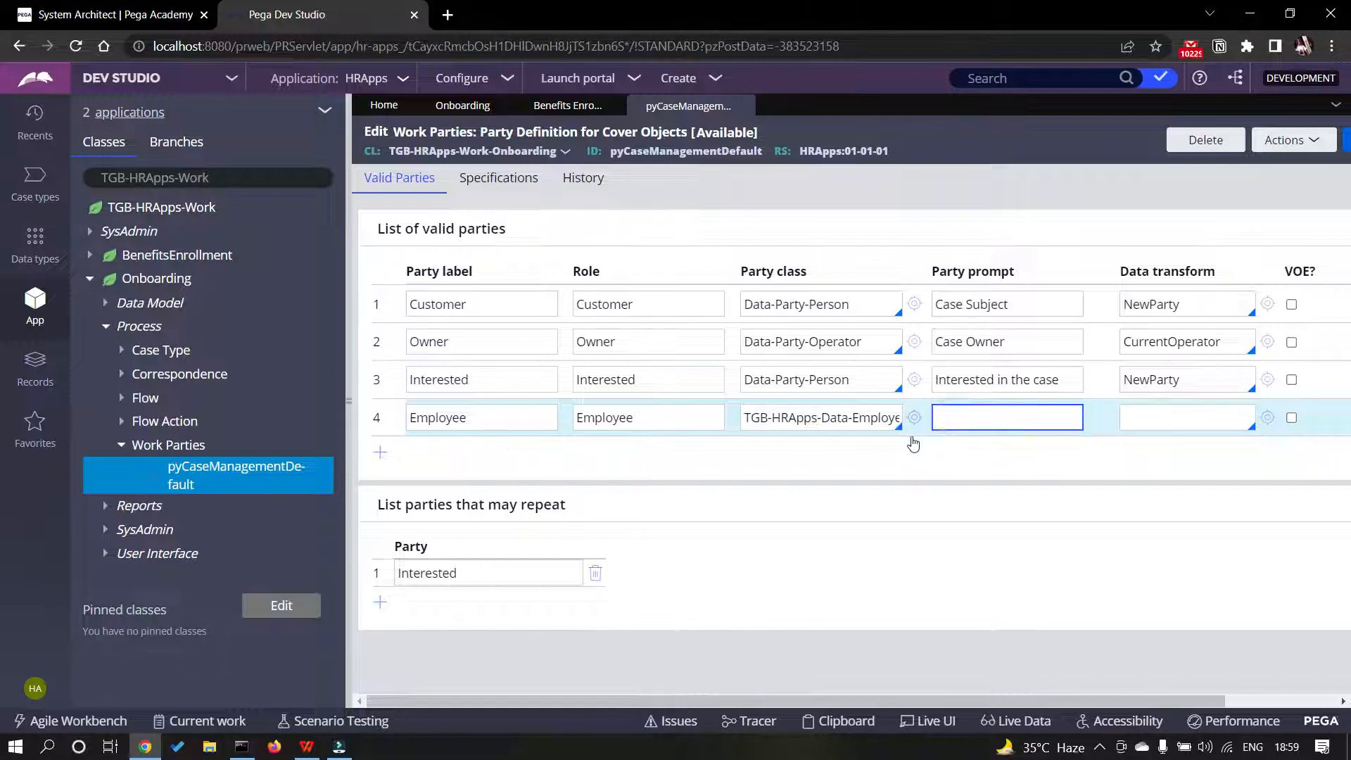
text(New employee)
- Assign the data transform EmployeeParty, named as in the PDF guide, to the Employee party, and create and open its record
click(1143, 422)
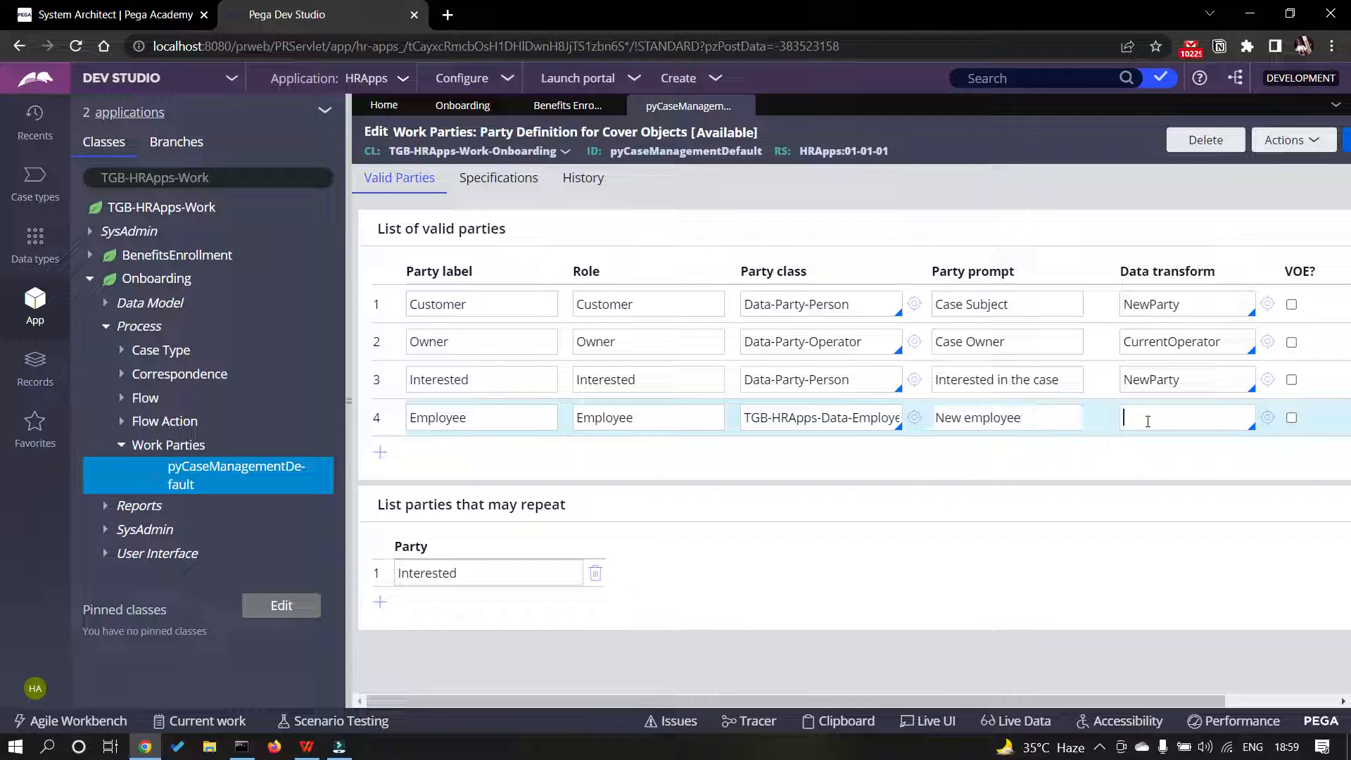
click(306, 747)
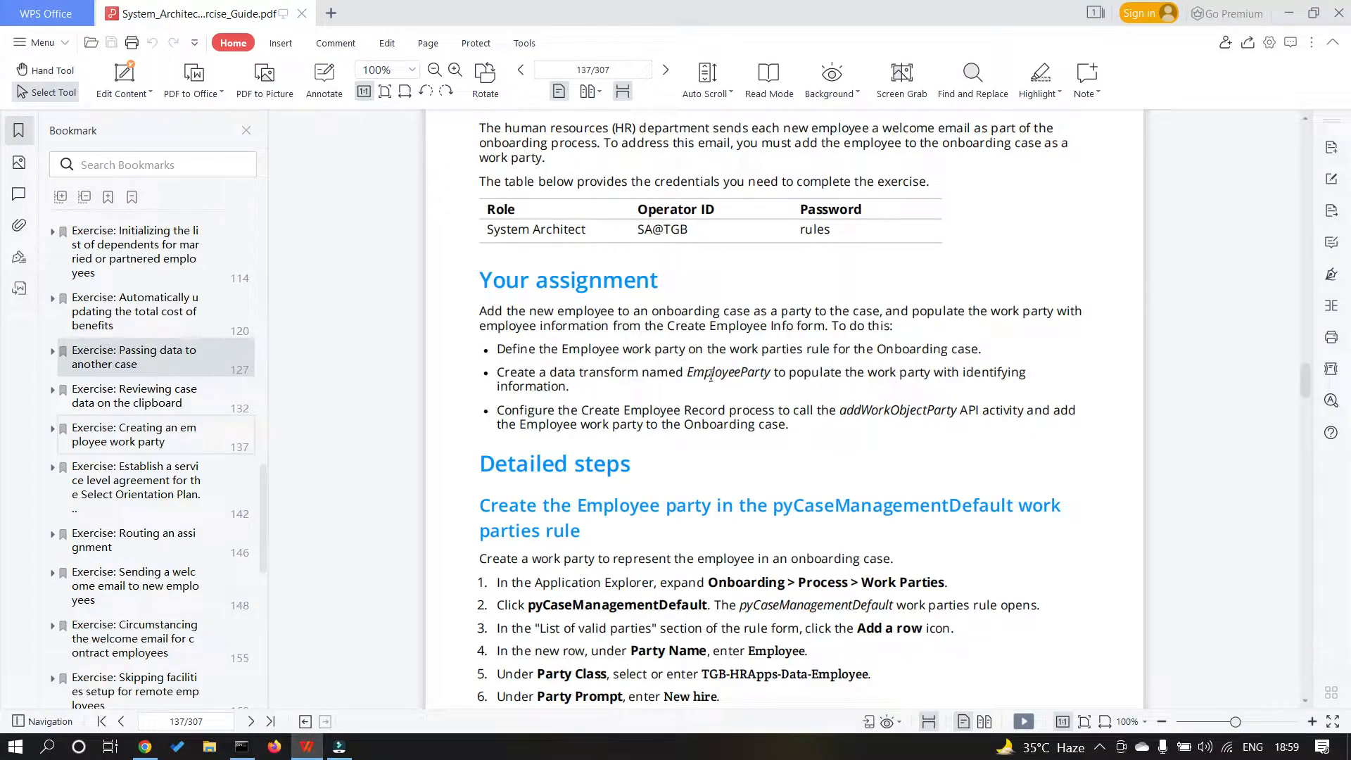
key(alt+Tab)
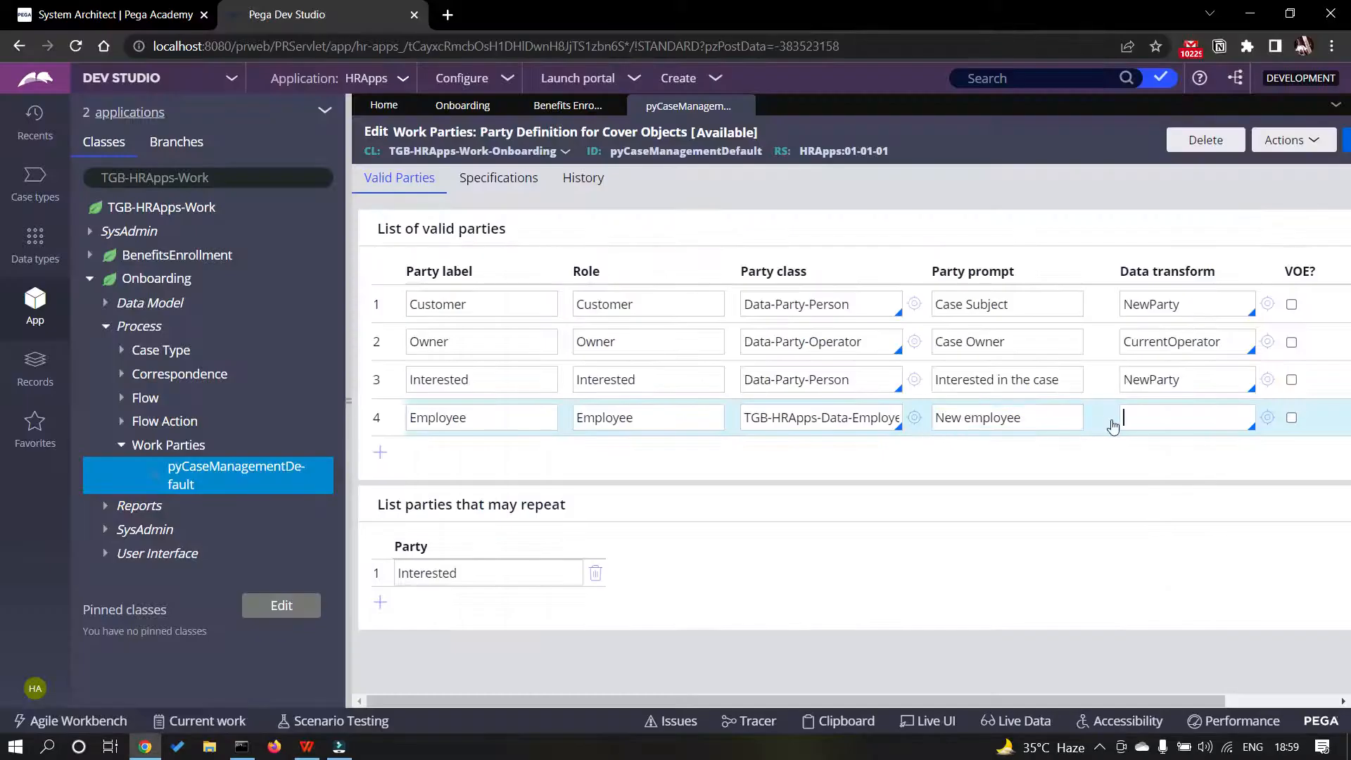
text(EmployeeParty)
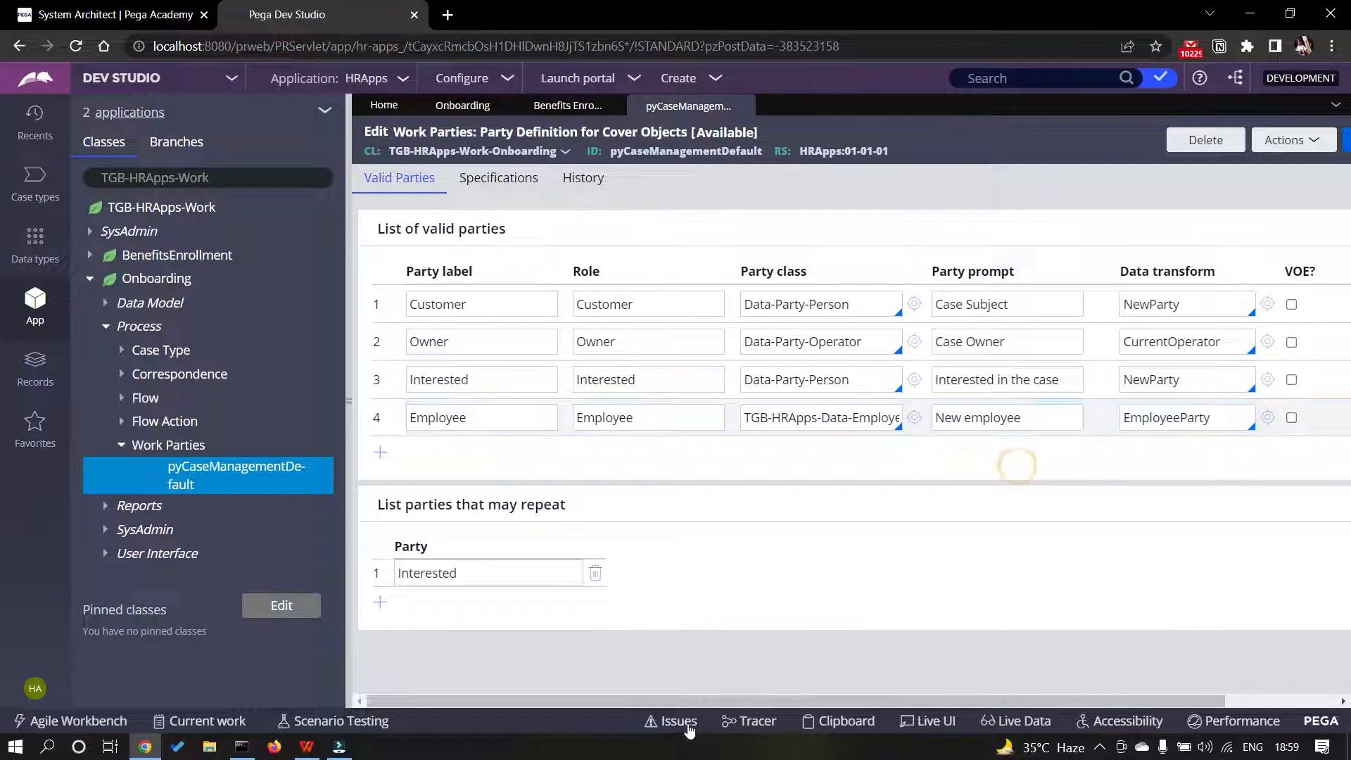
drag(716, 704, 828, 703)
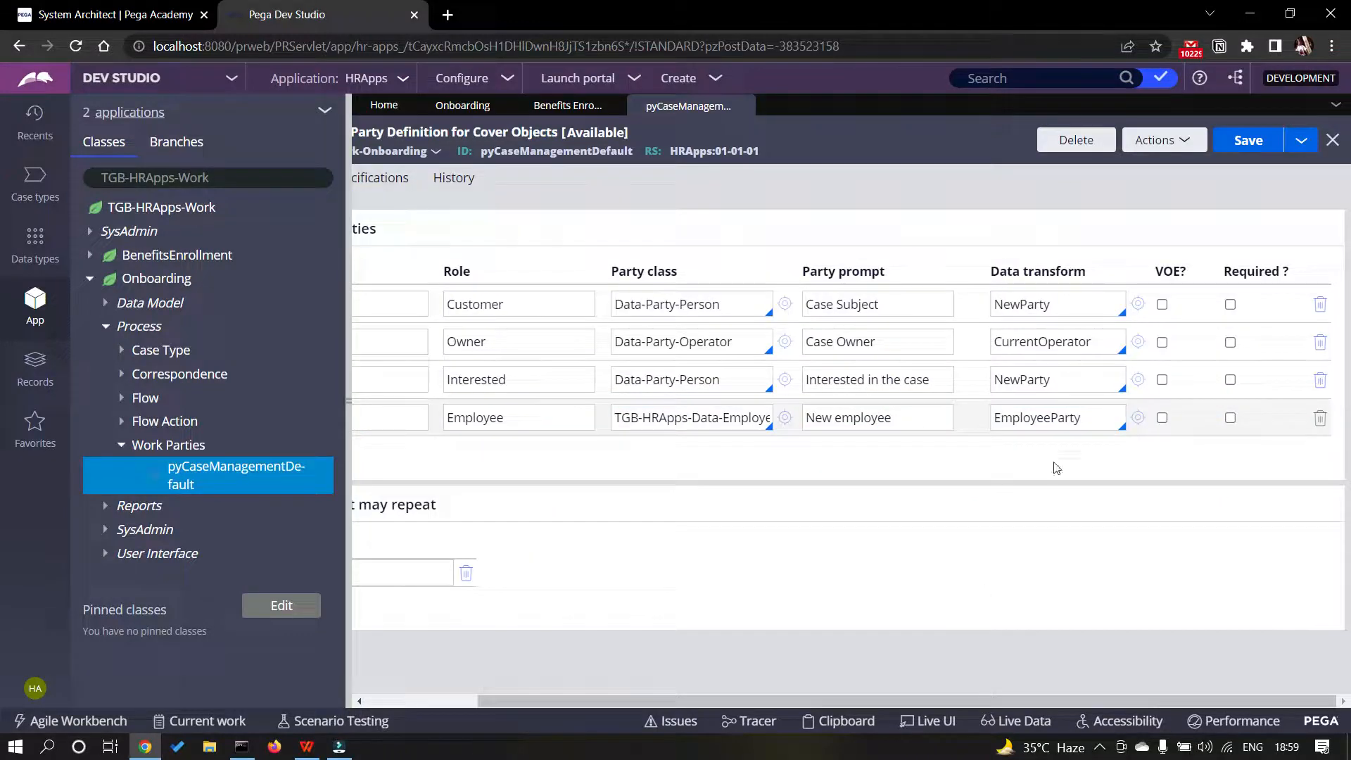
click(1137, 418)
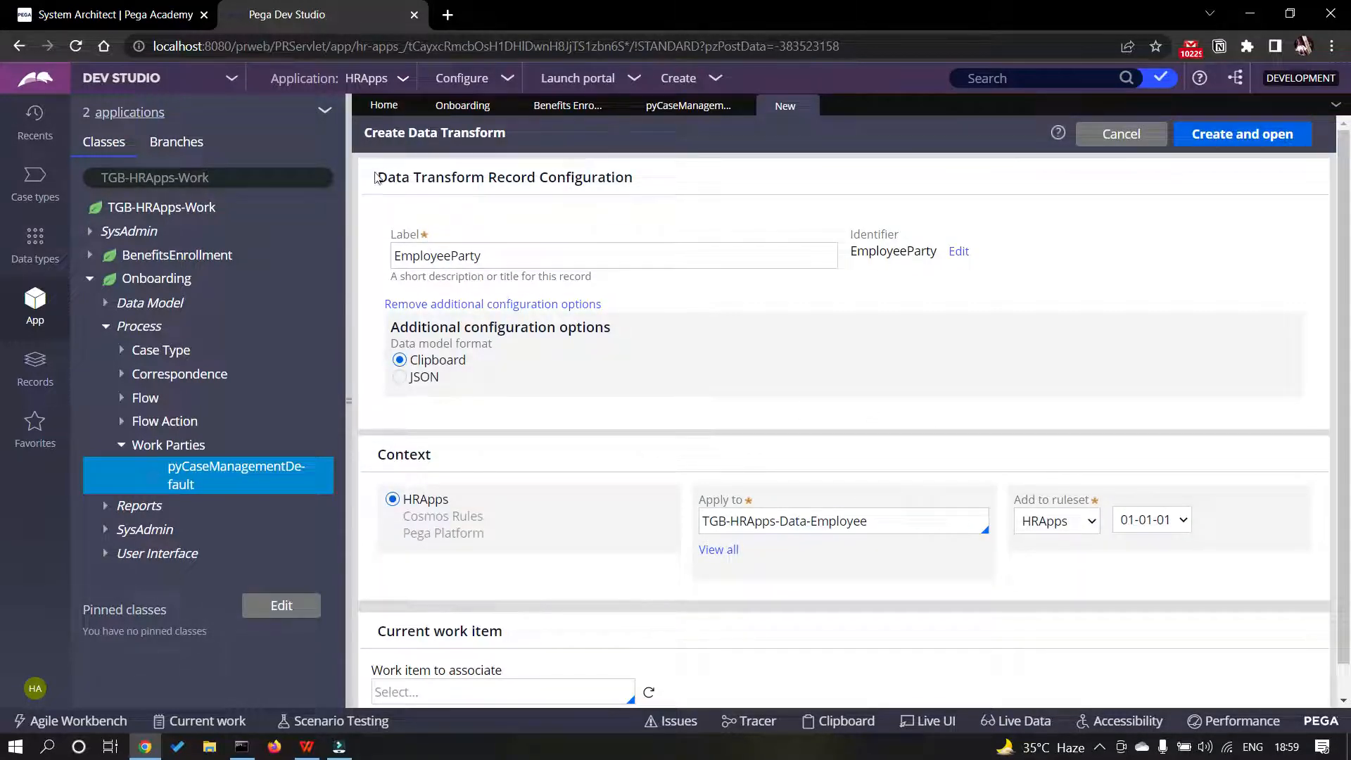
click(1216, 143)
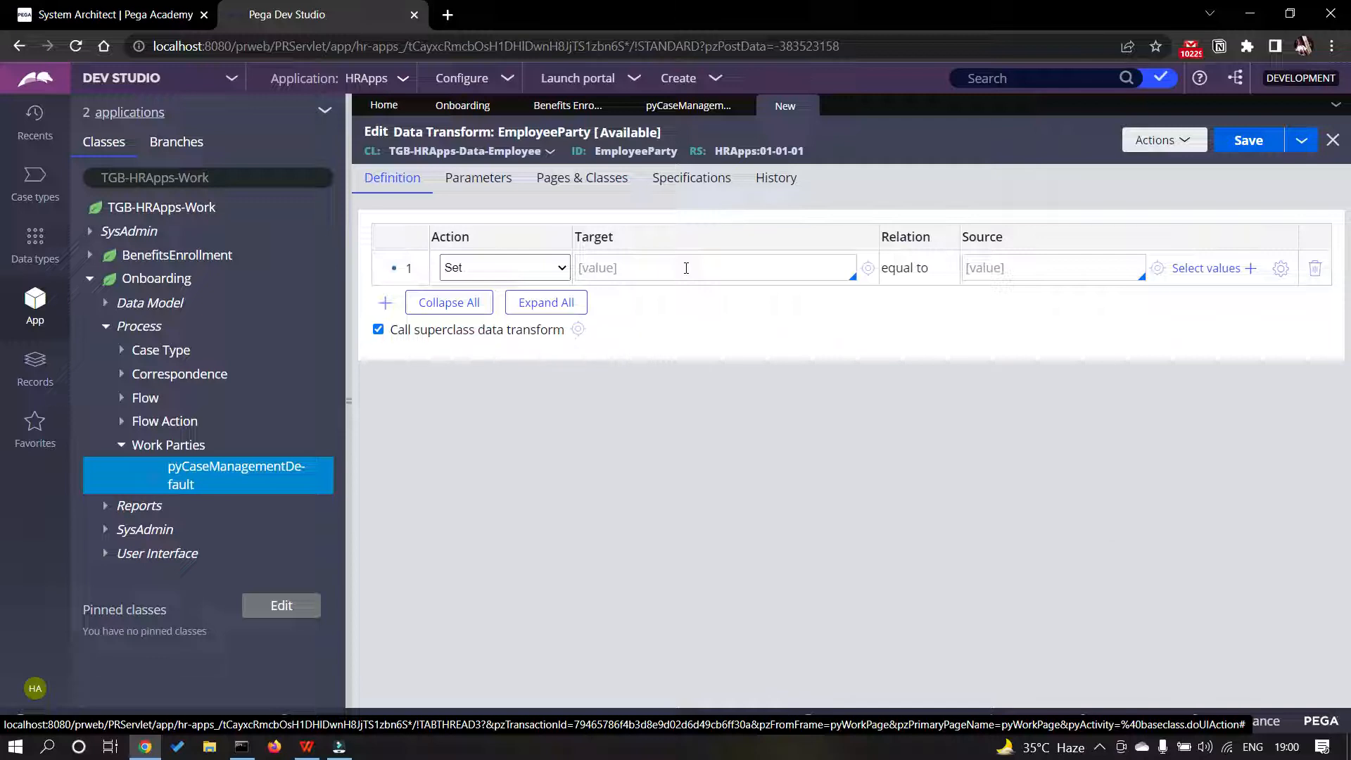
- Open the Employee party's class from the work parties rule, set its directed parent class to Data-Party-Person, and save it
click(710, 105)
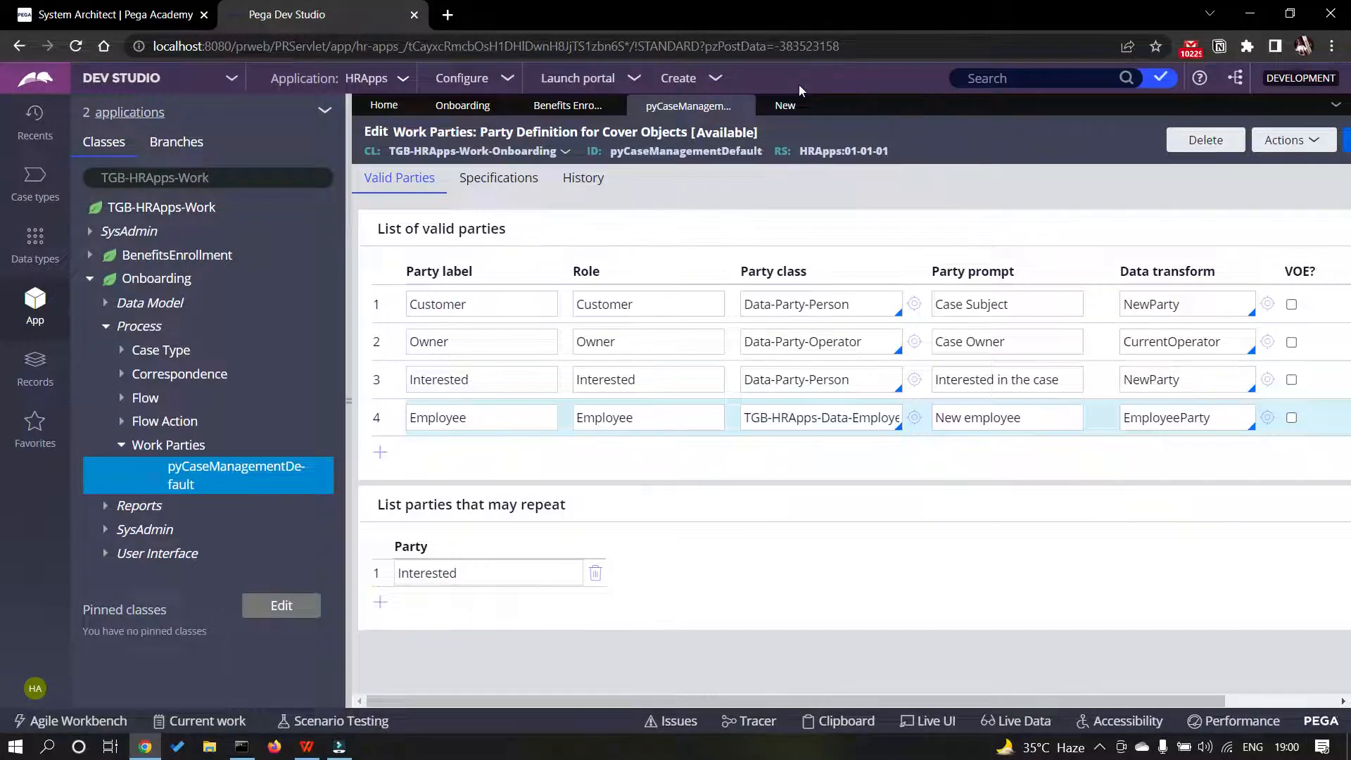
click(785, 105)
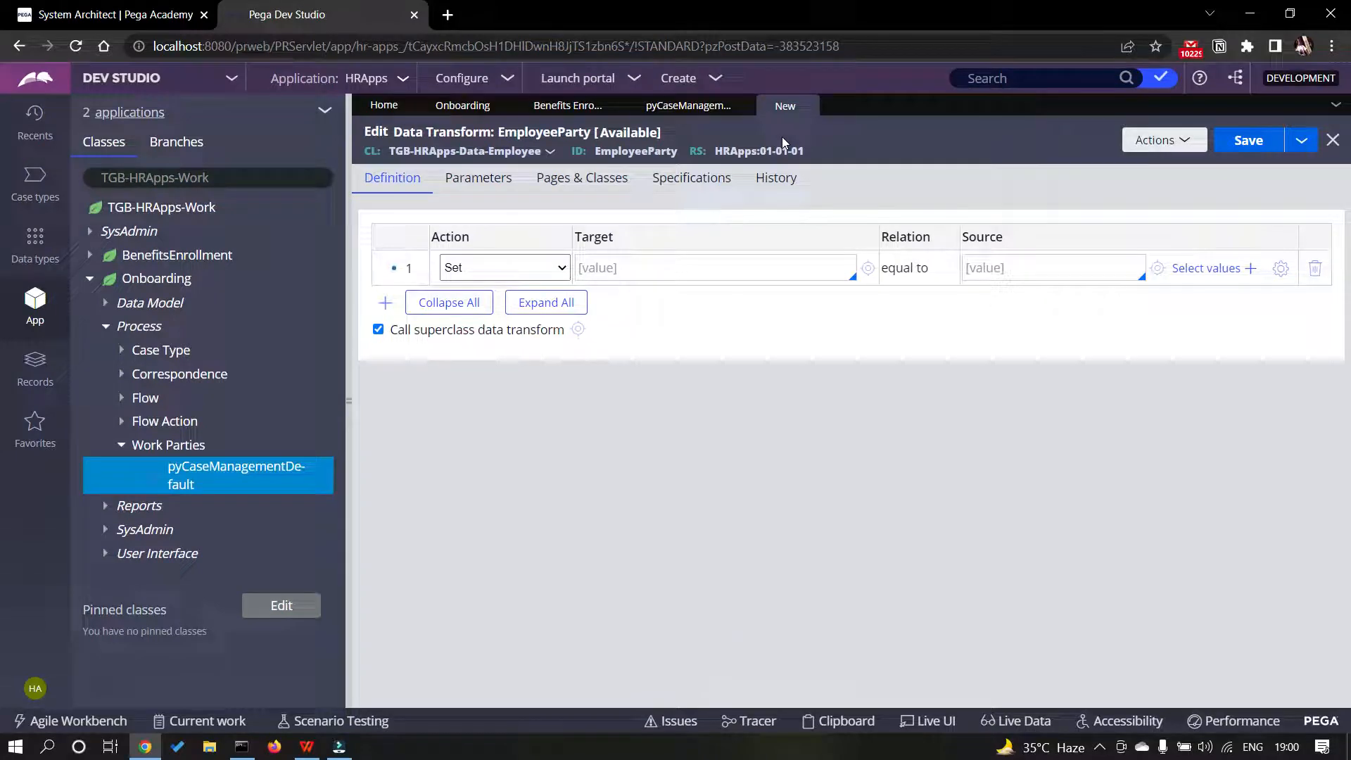
click(688, 106)
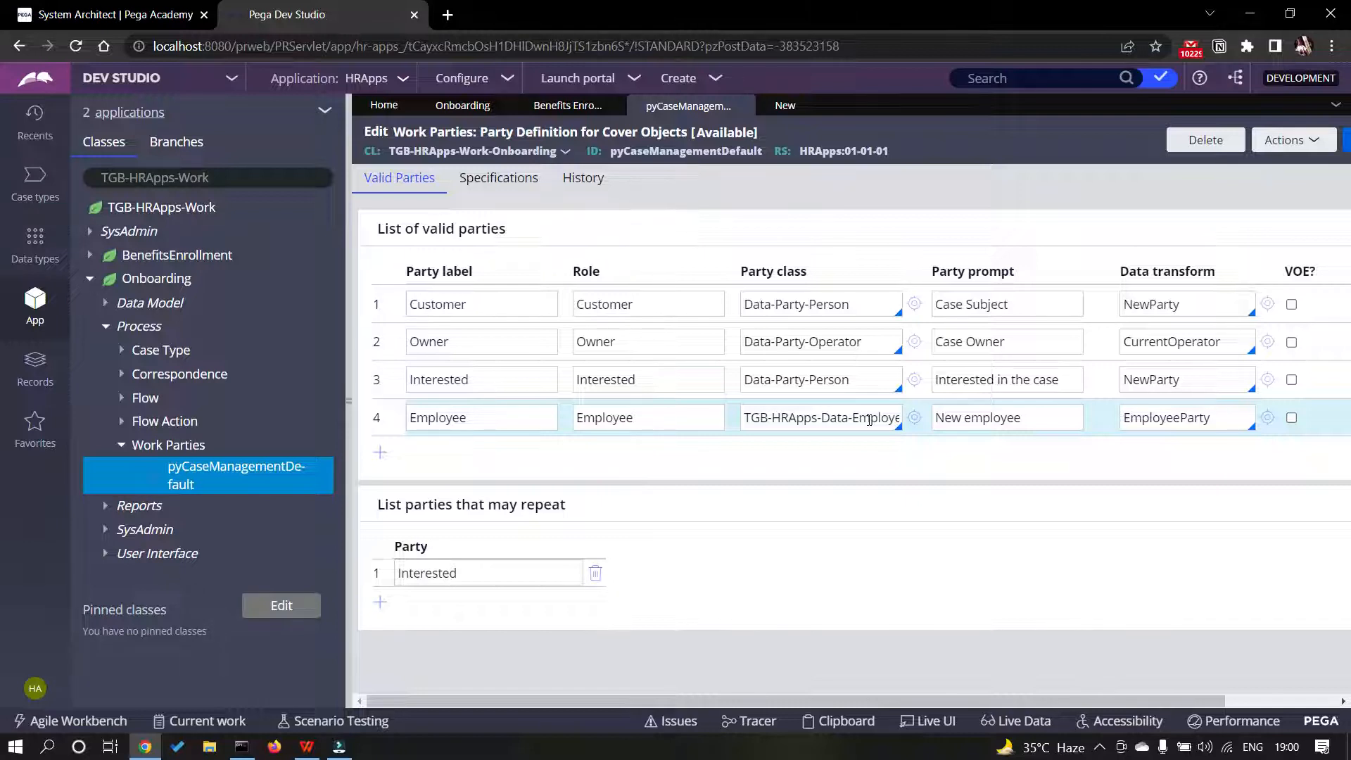
click(916, 420)
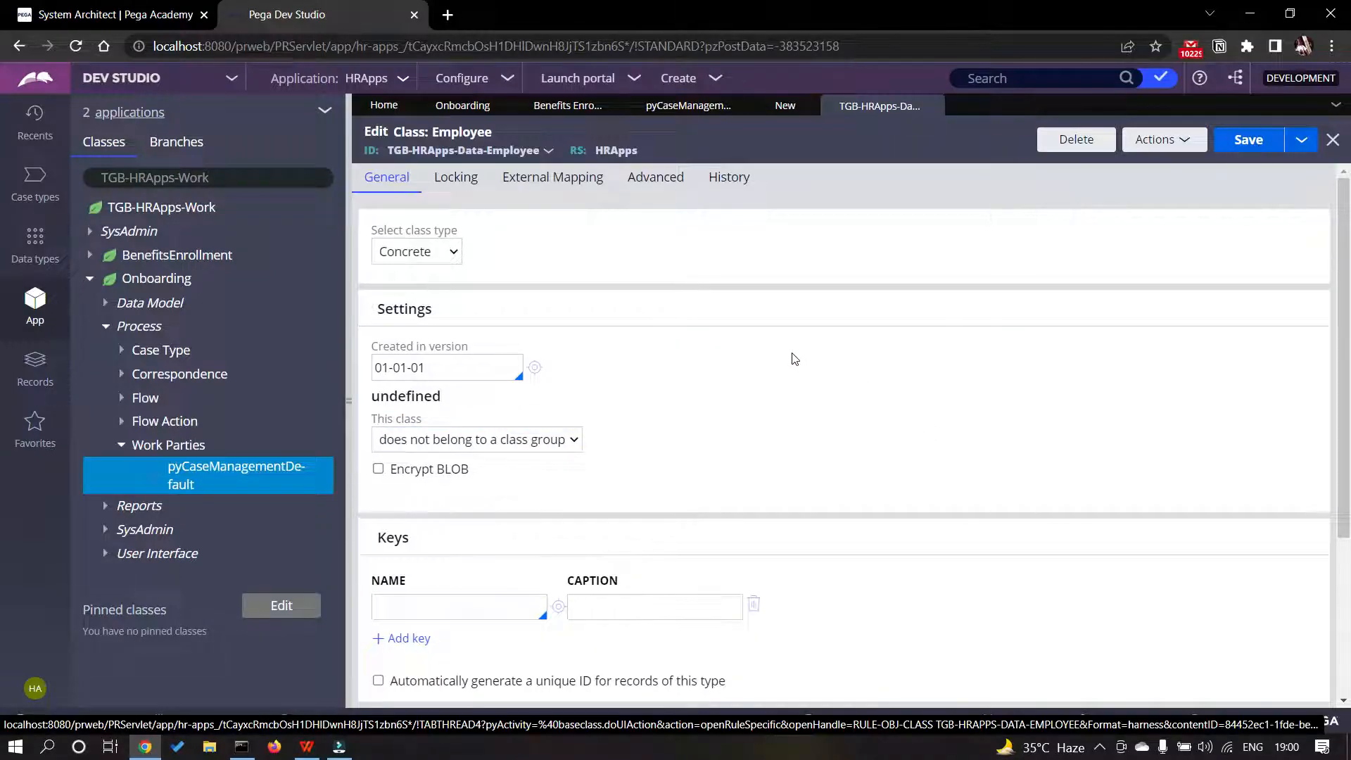
scroll(793, 359, down, 3)
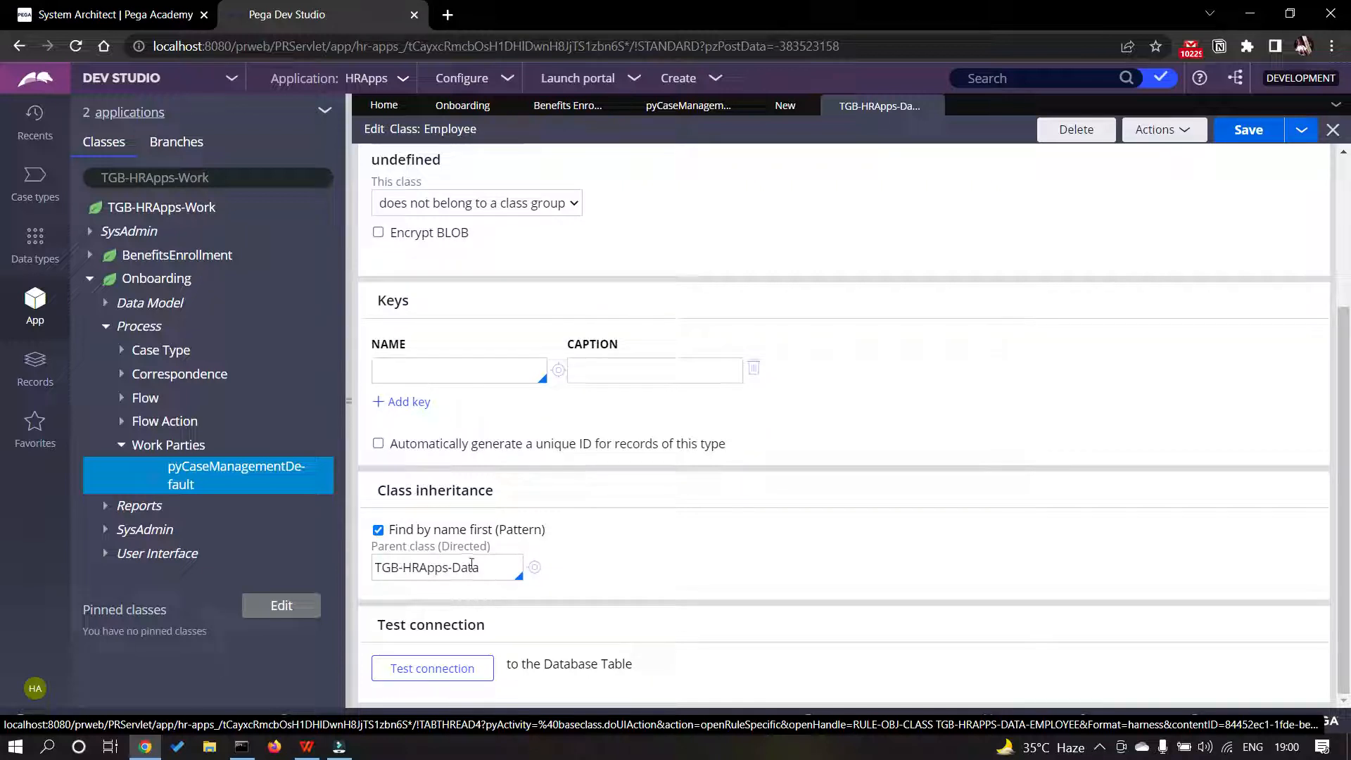
drag(493, 566, 375, 567)
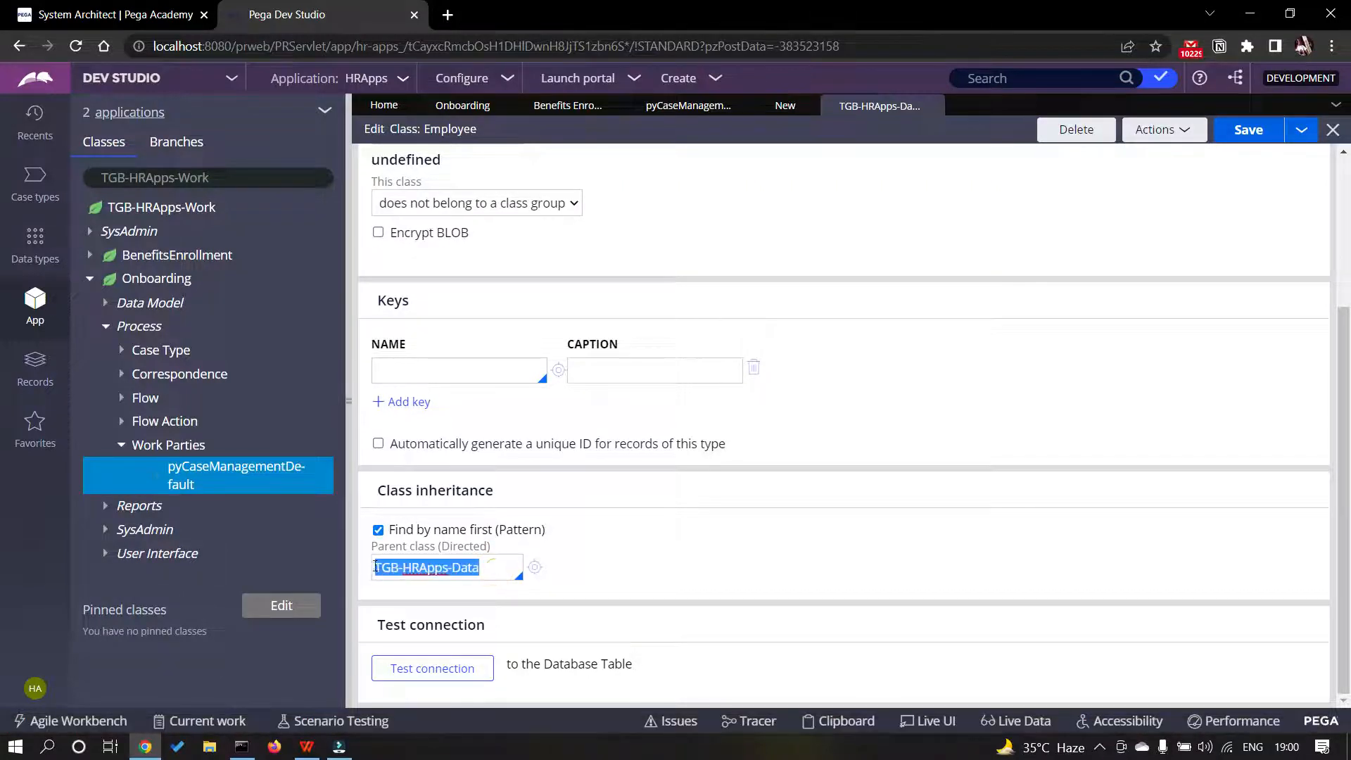
text(Data)
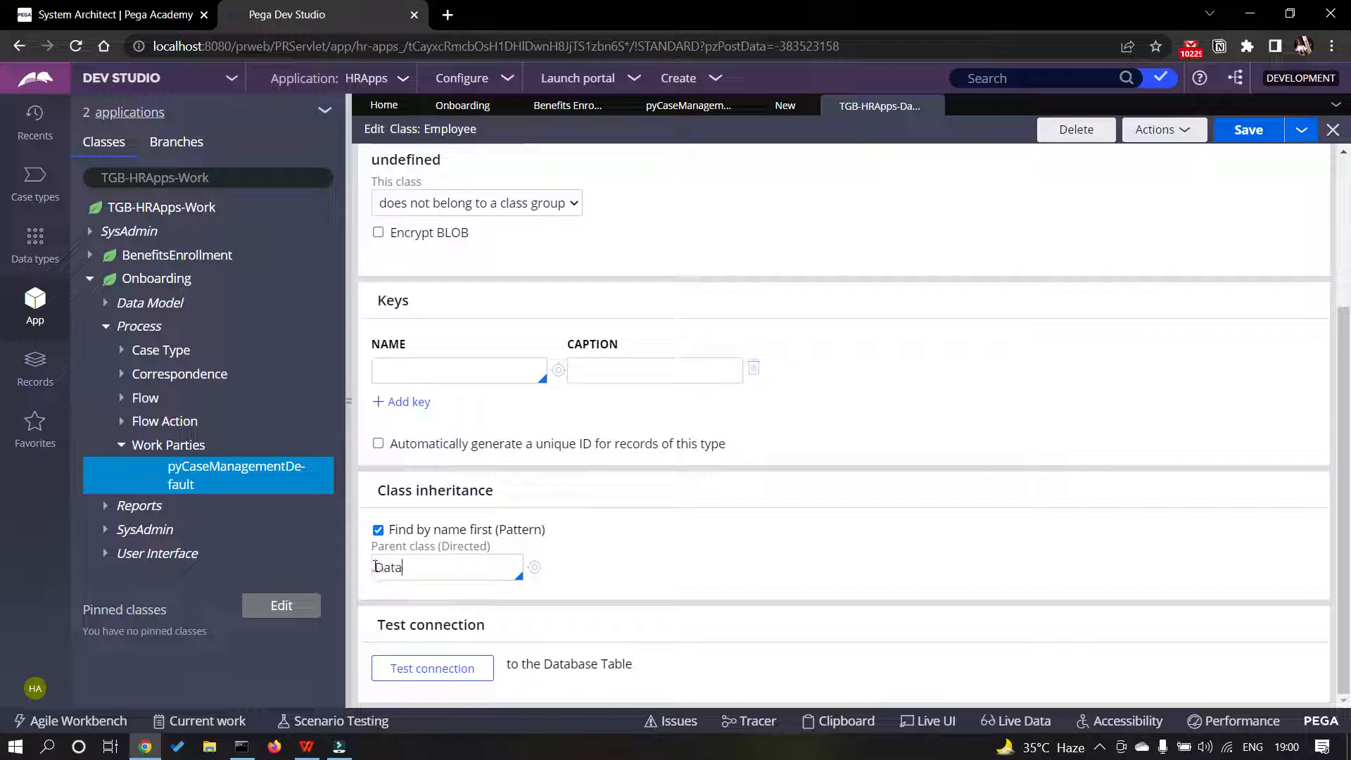
text(-Party-Person)
key(ctrl+s)
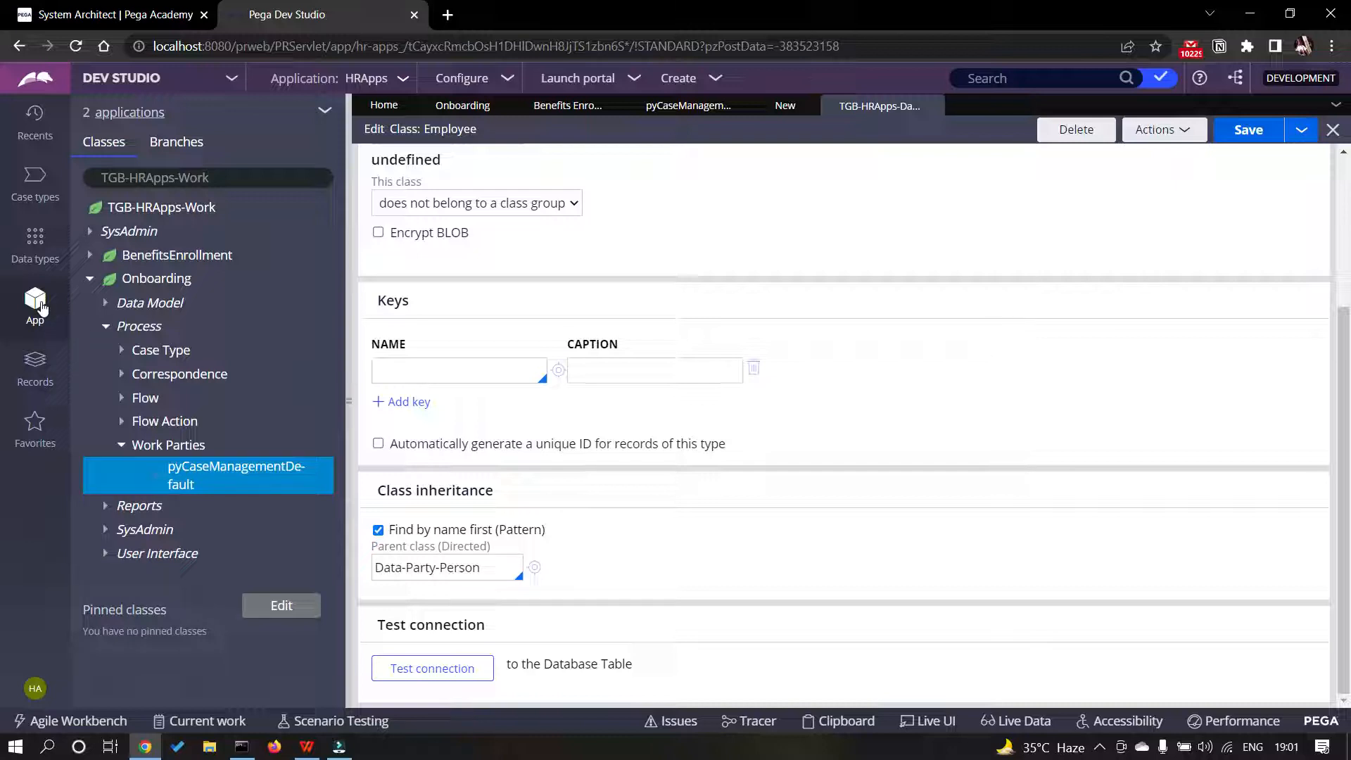
- Load the Data-Party class in the App explorer and expand the properties of its data model
click(215, 174)
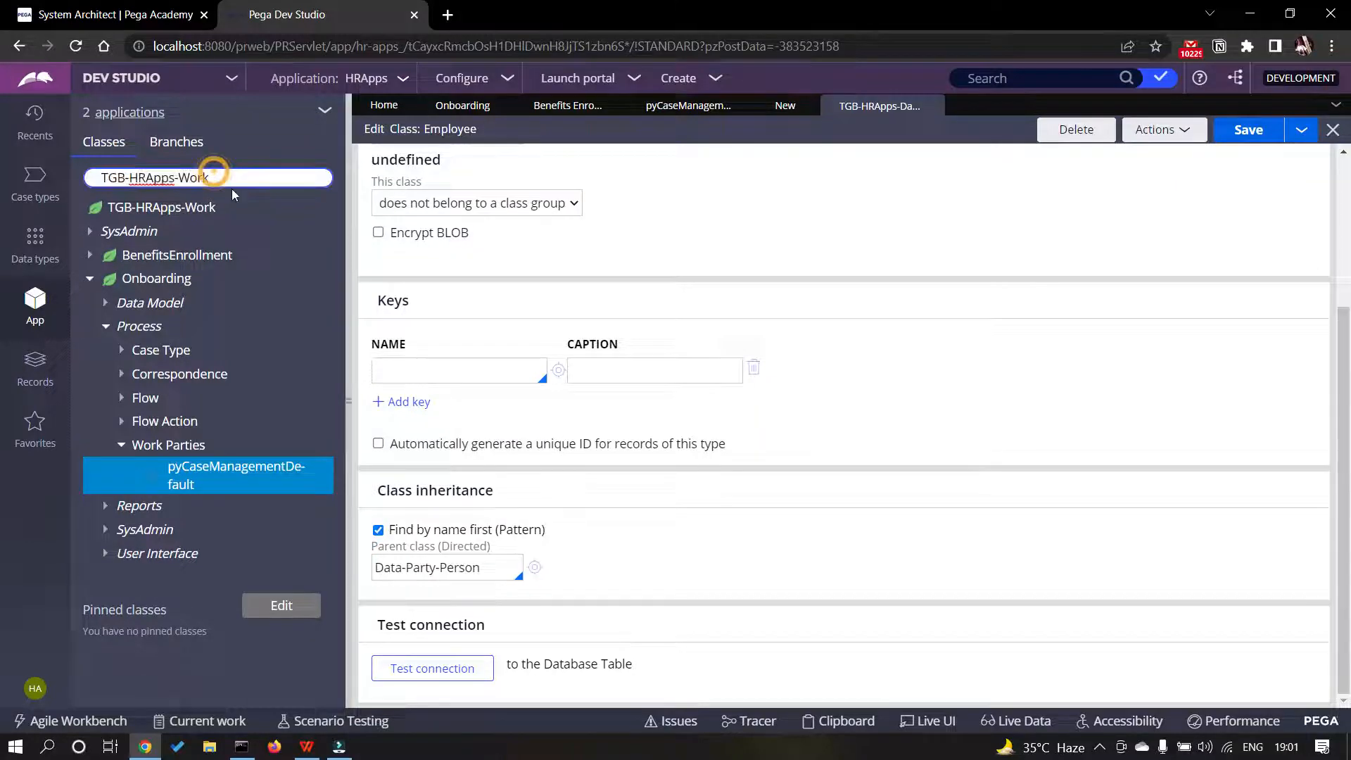
key(ctrl+a)
text(Data)
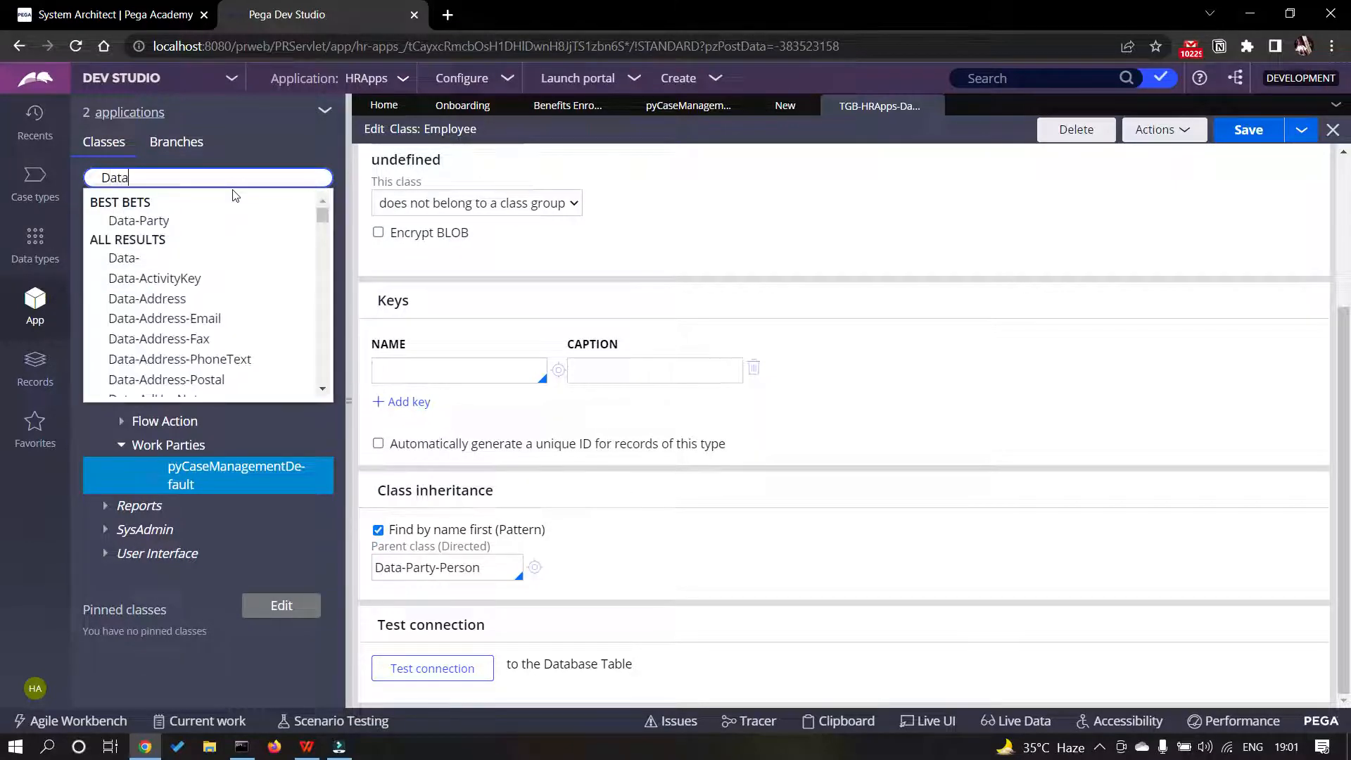
text(-Party)
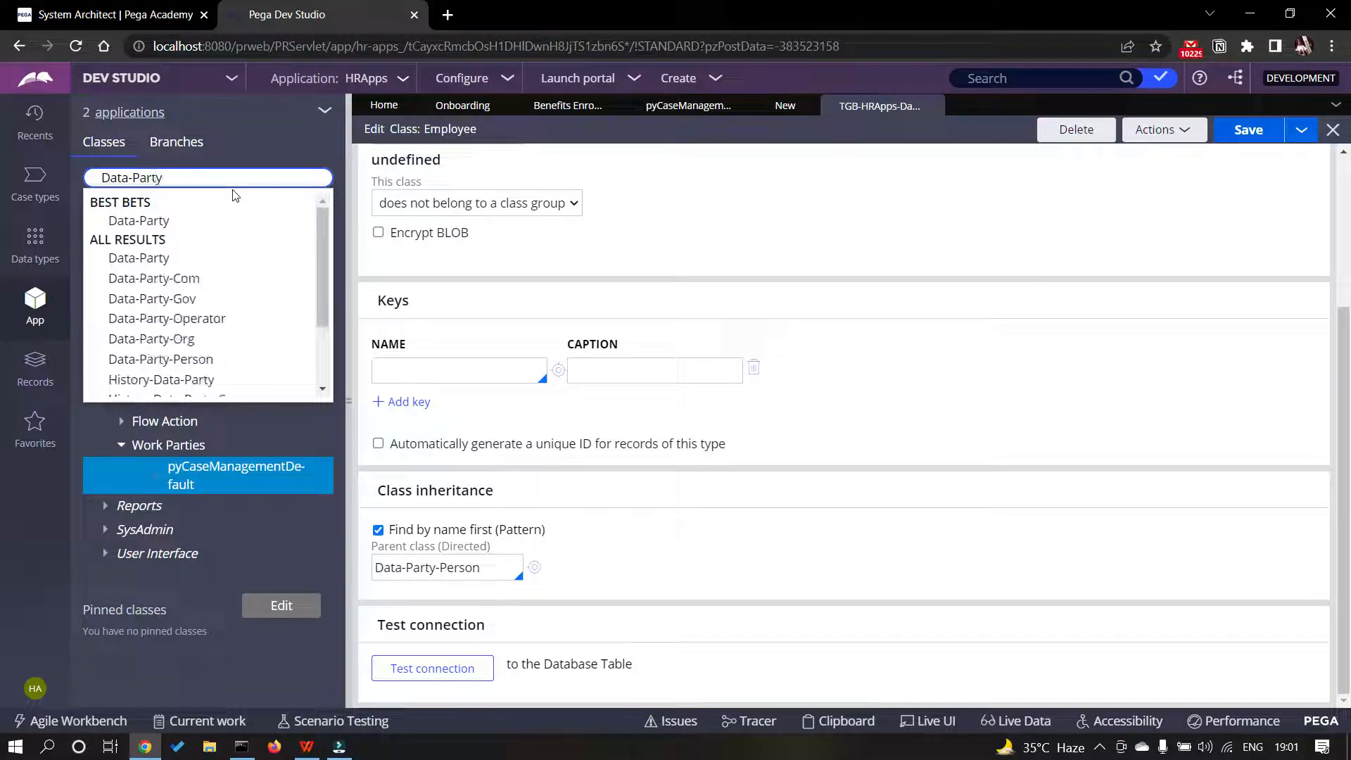
key(Return)
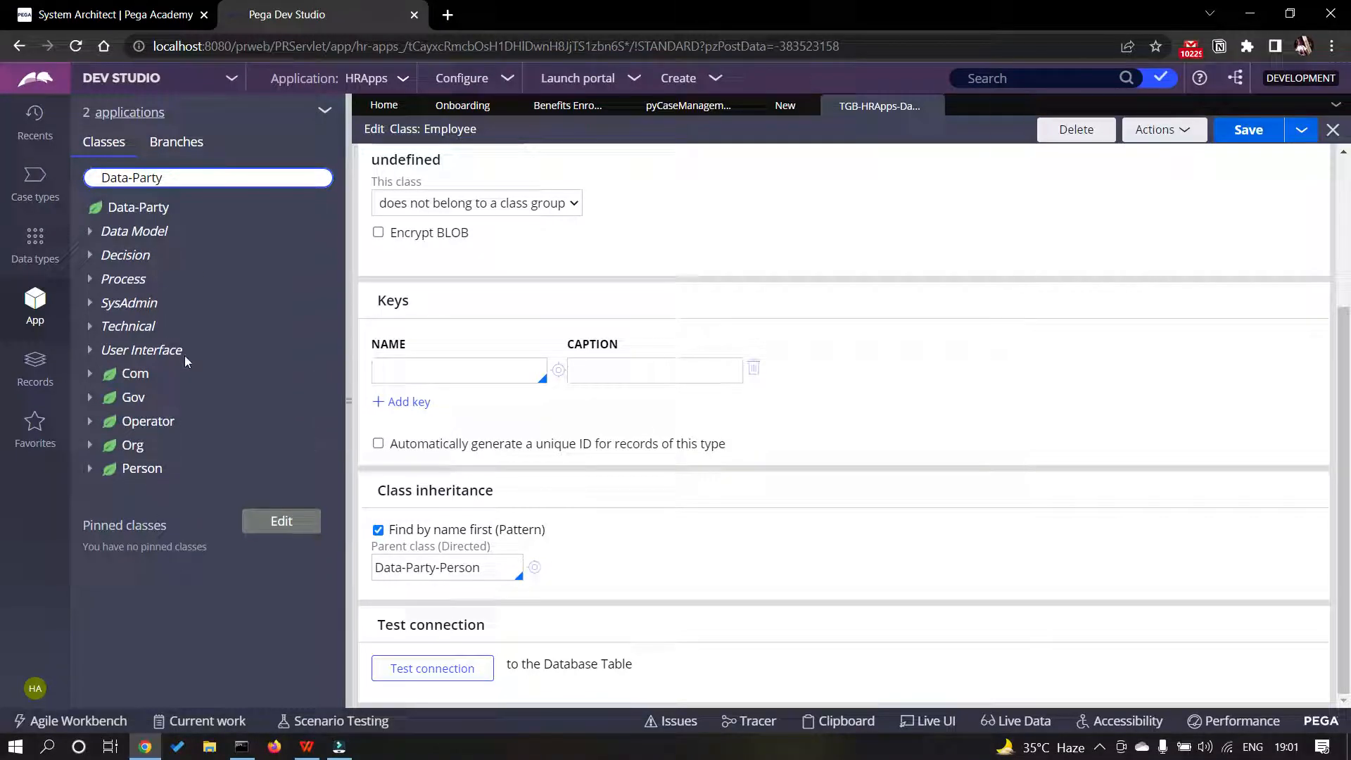
scroll(454, 348, up, 5)
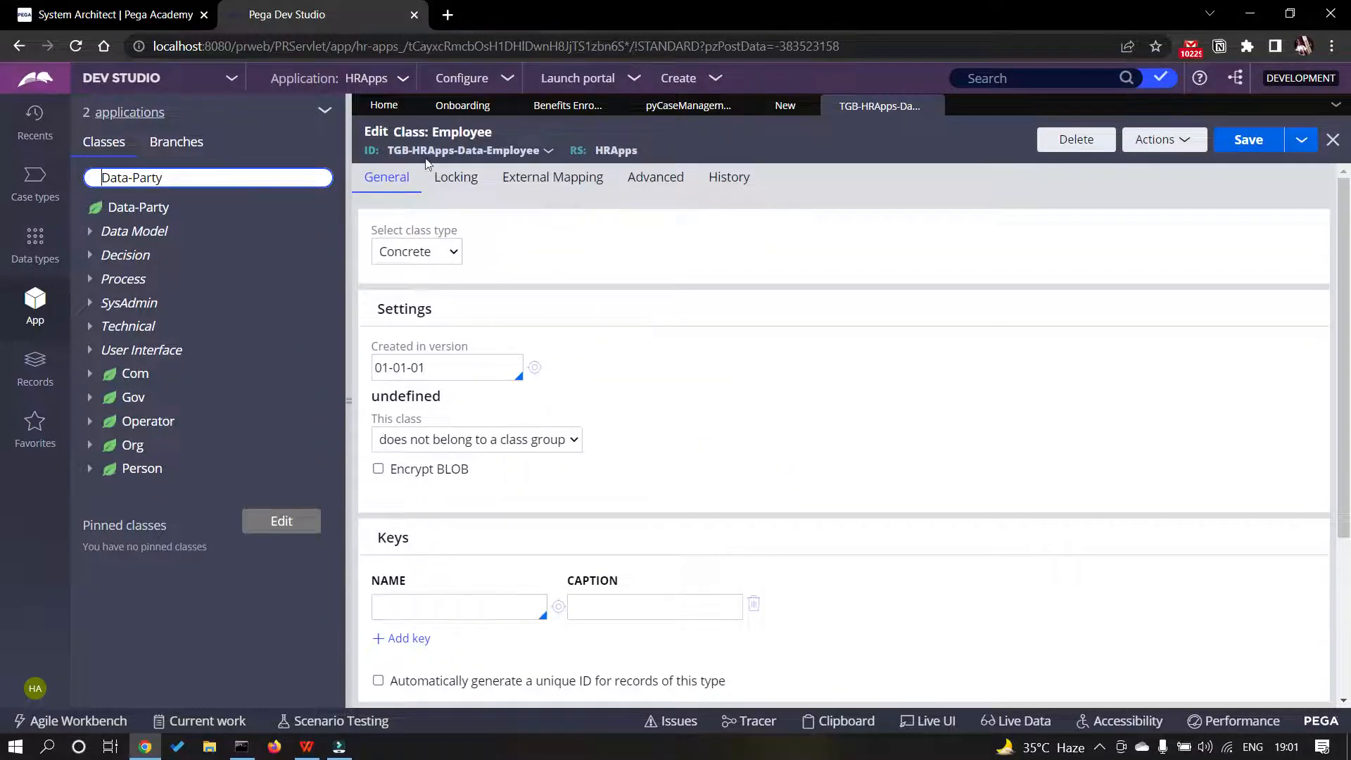
scroll(489, 413, down, 3)
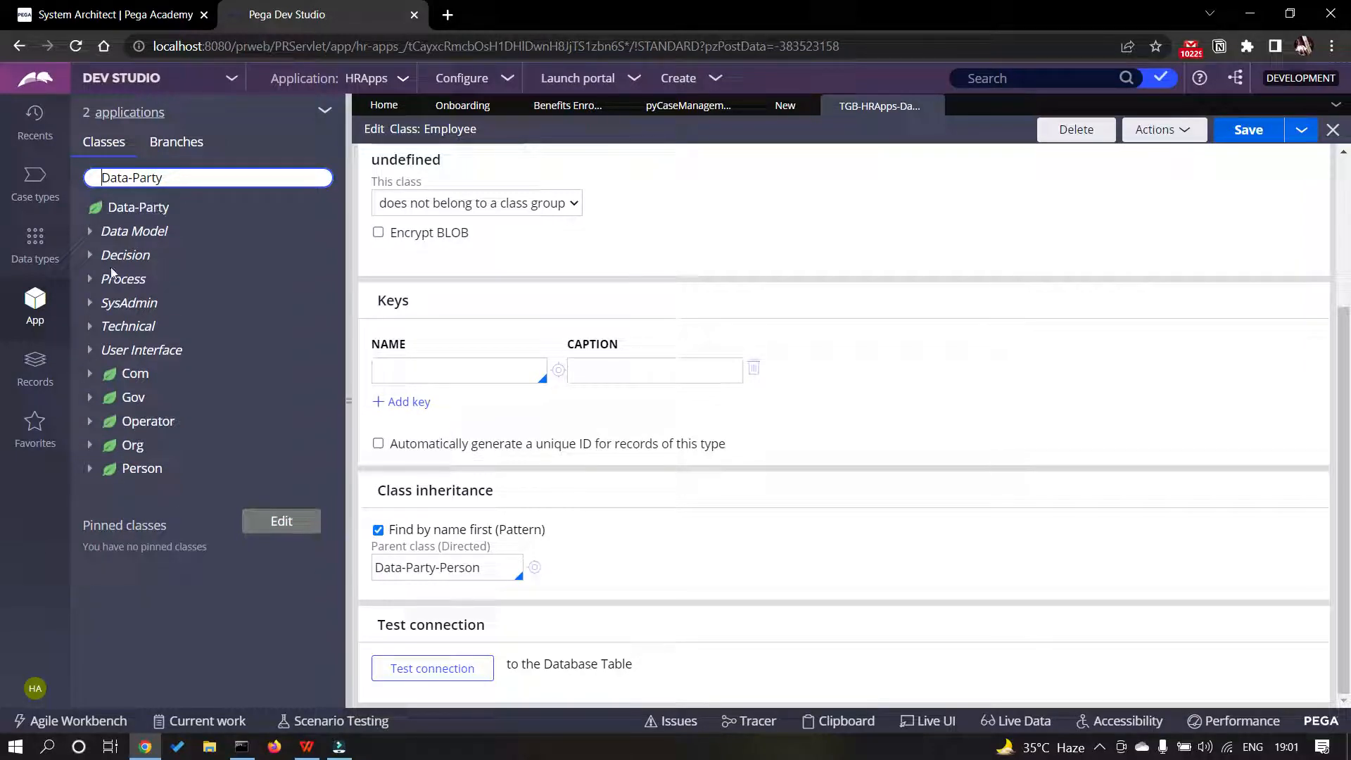
click(90, 235)
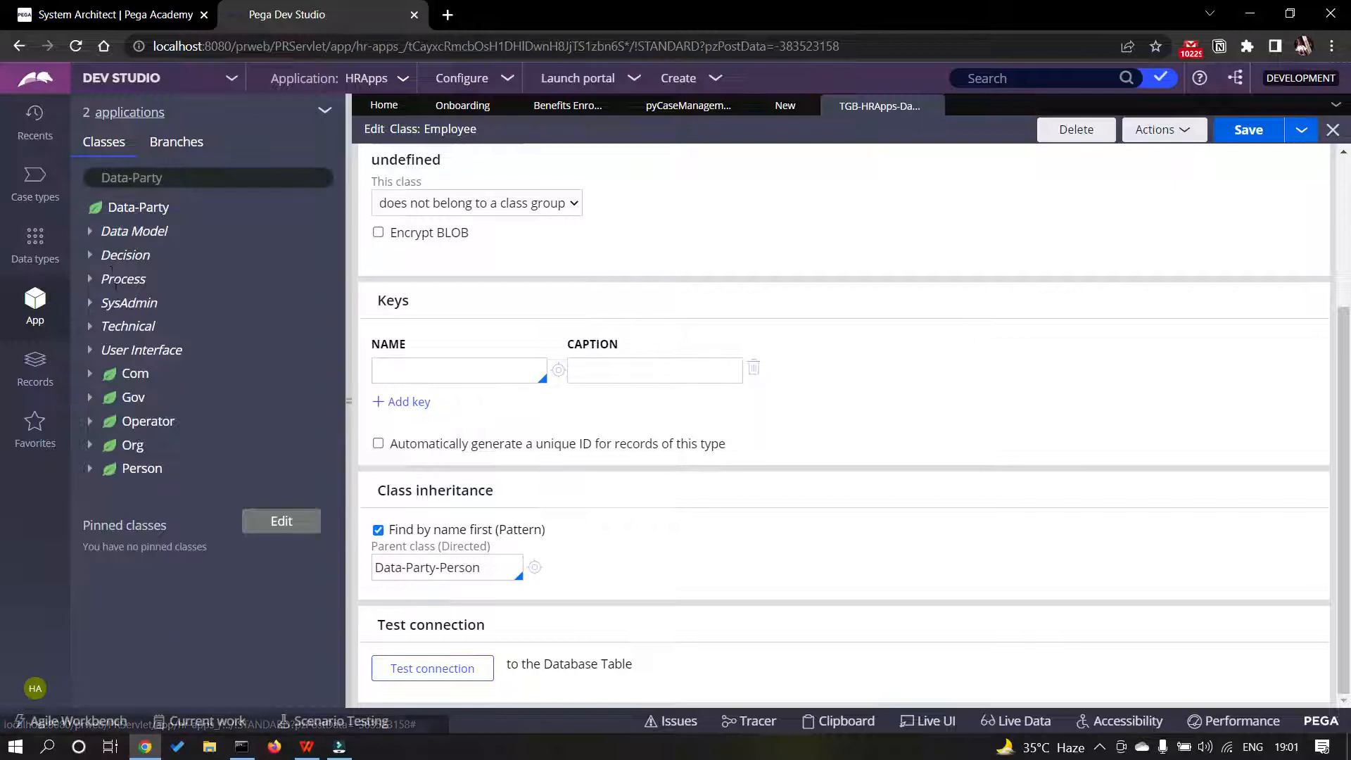
click(90, 231)
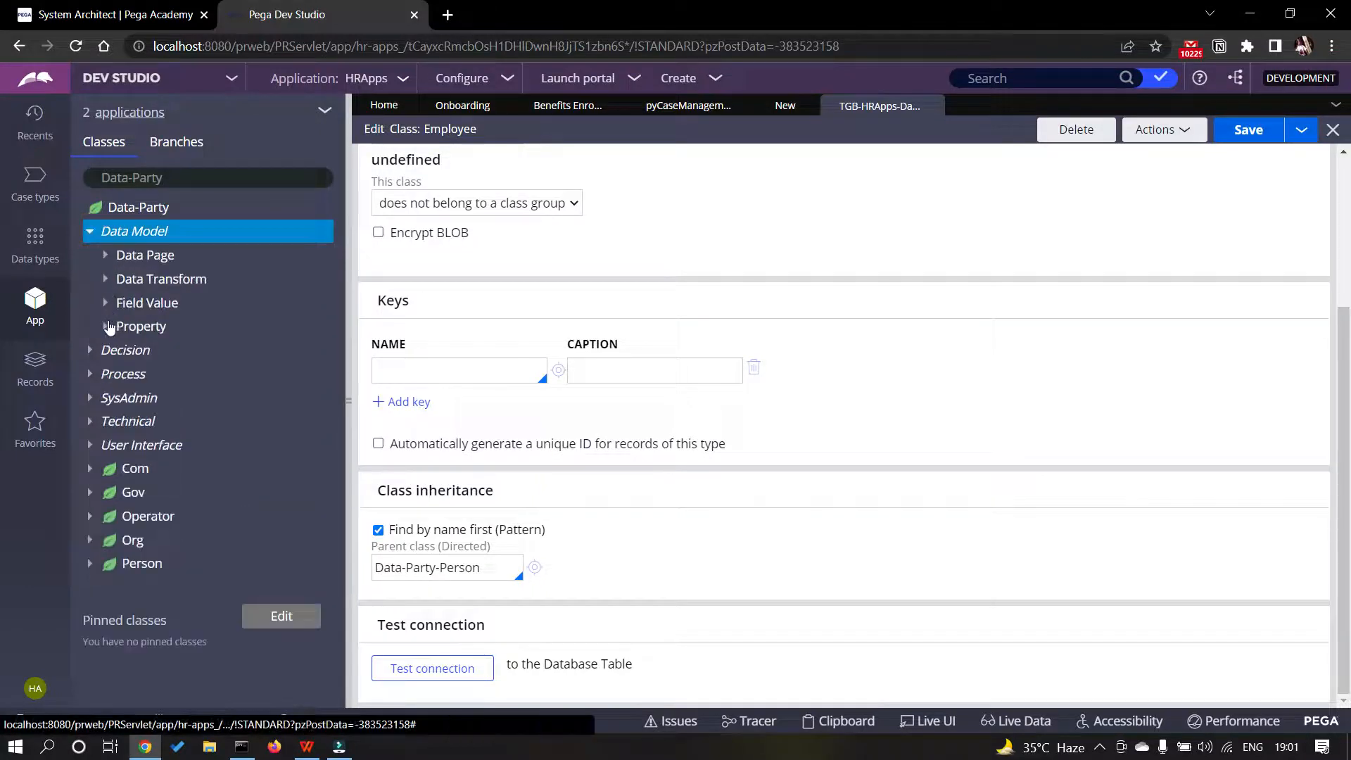
click(105, 326)
- Examine the Data-Party properties for standard fields that hold a person's email, name, phone and address
scroll(219, 377, down, 1)
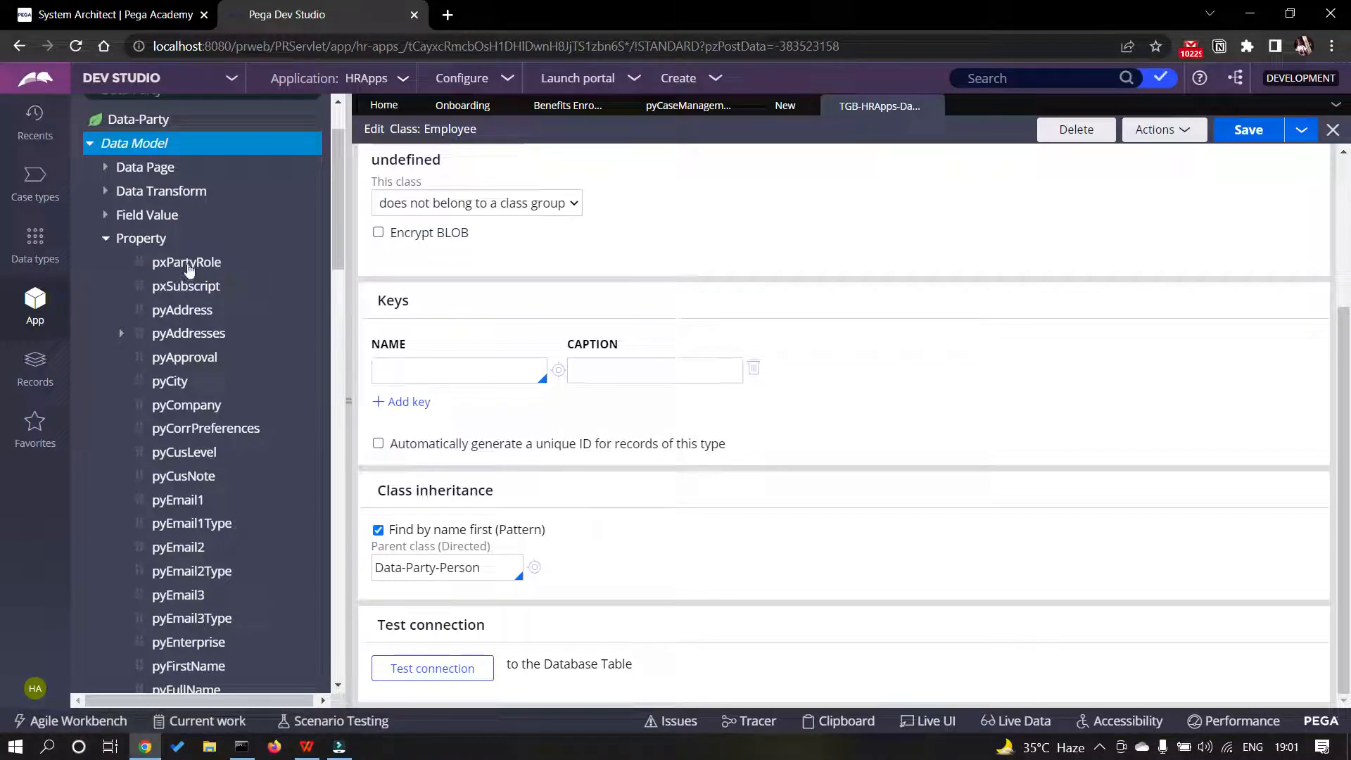
scroll(240, 301, down, 3)
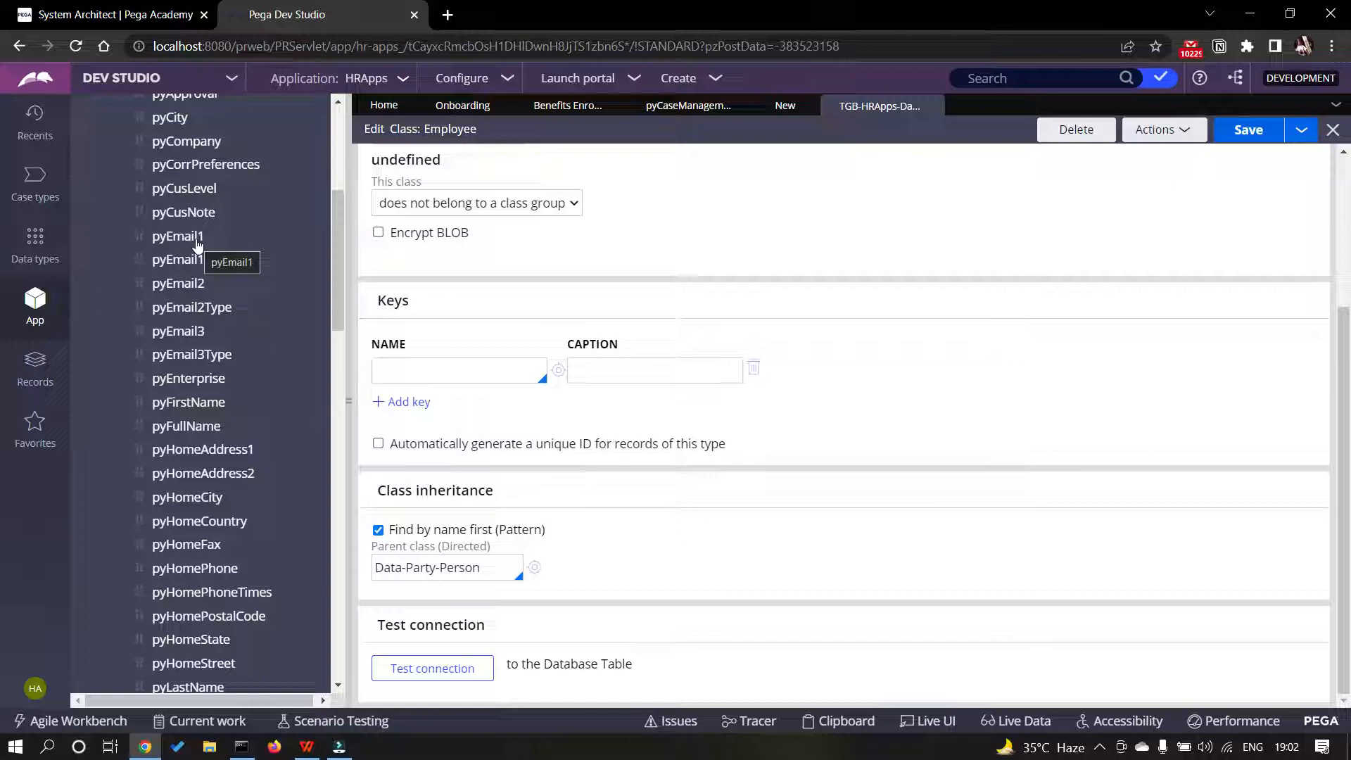
scroll(197, 295, down, 2)
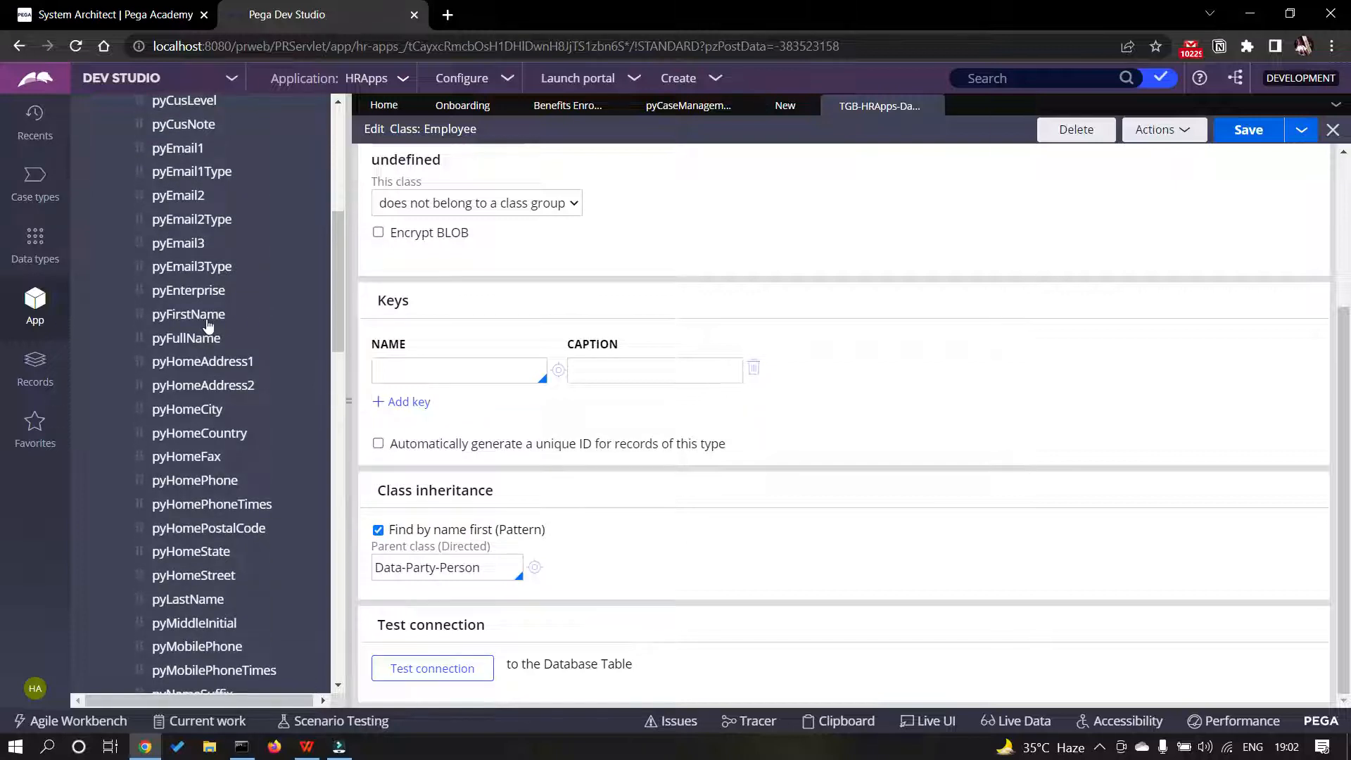
scroll(207, 324, down, 4)
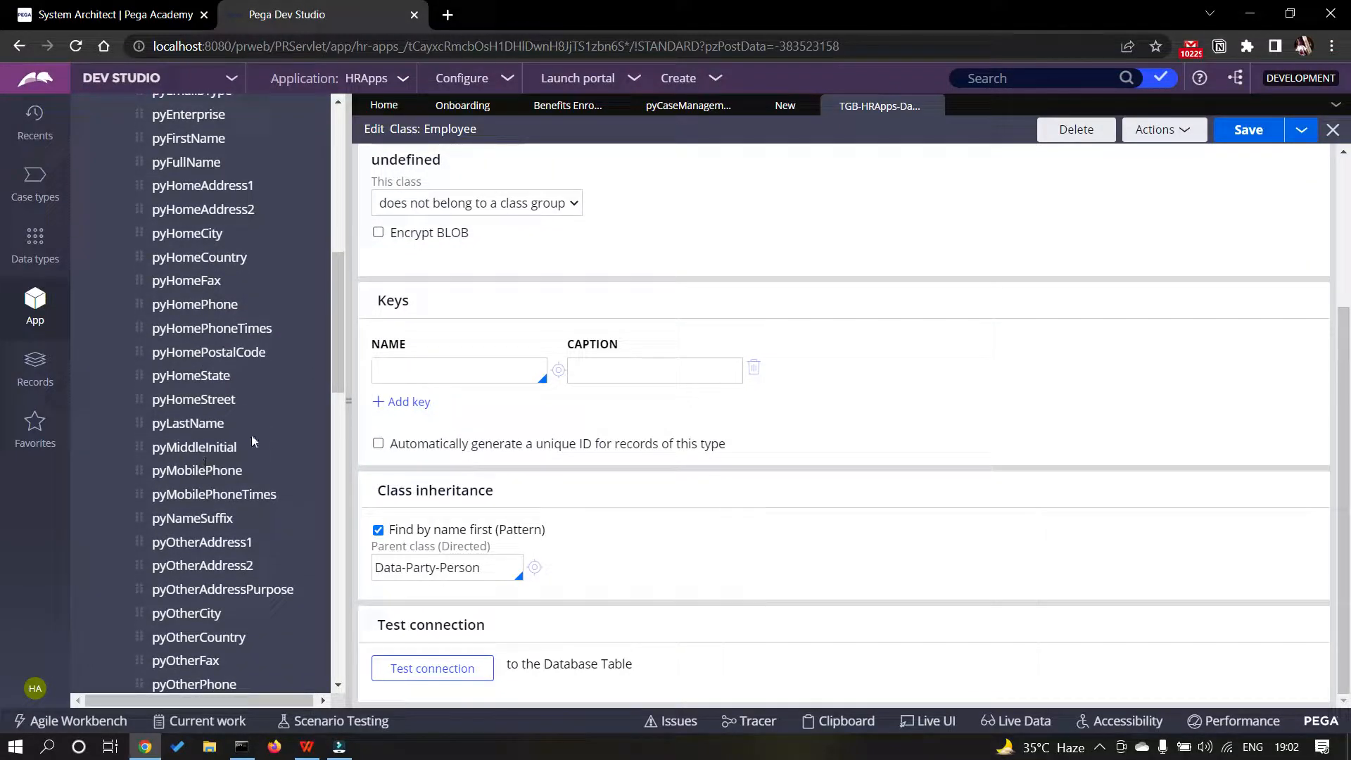
scroll(239, 440, down, 4)
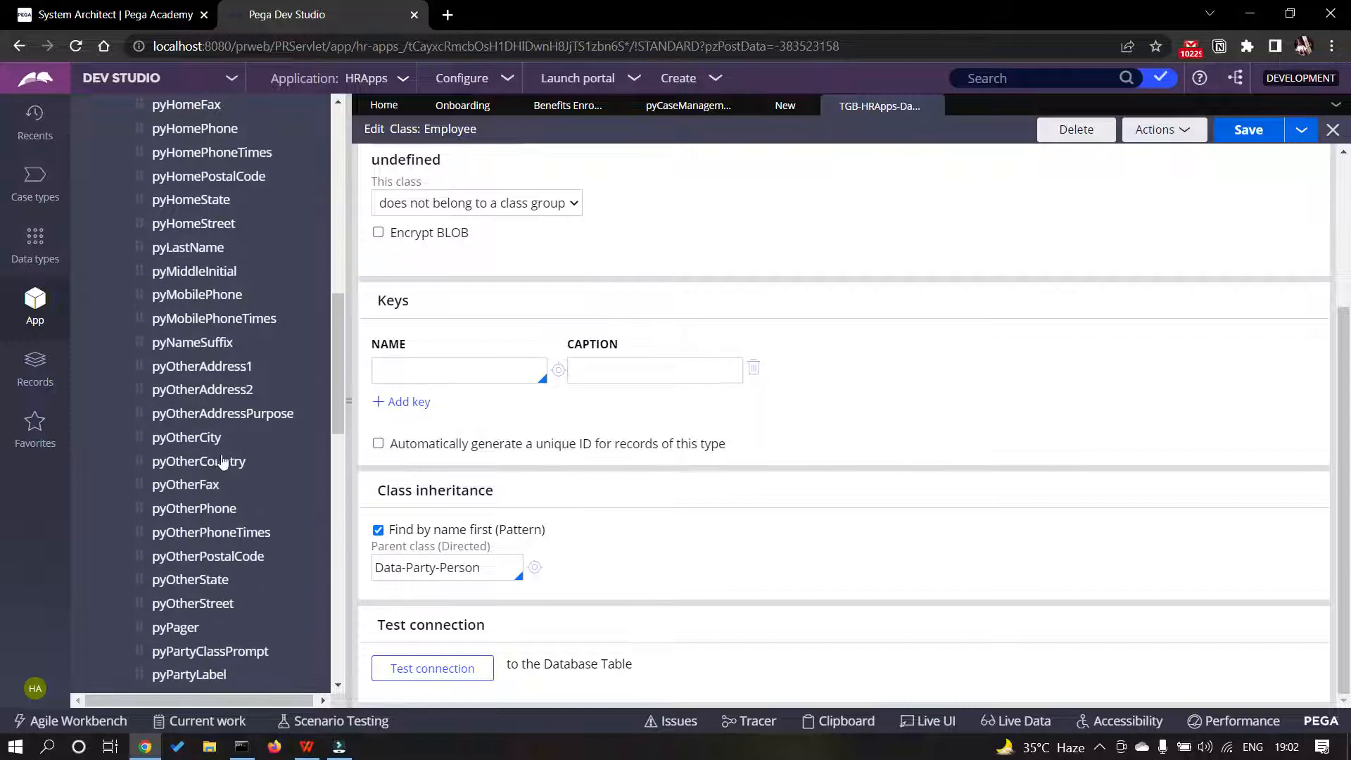
scroll(223, 461, down, 4)
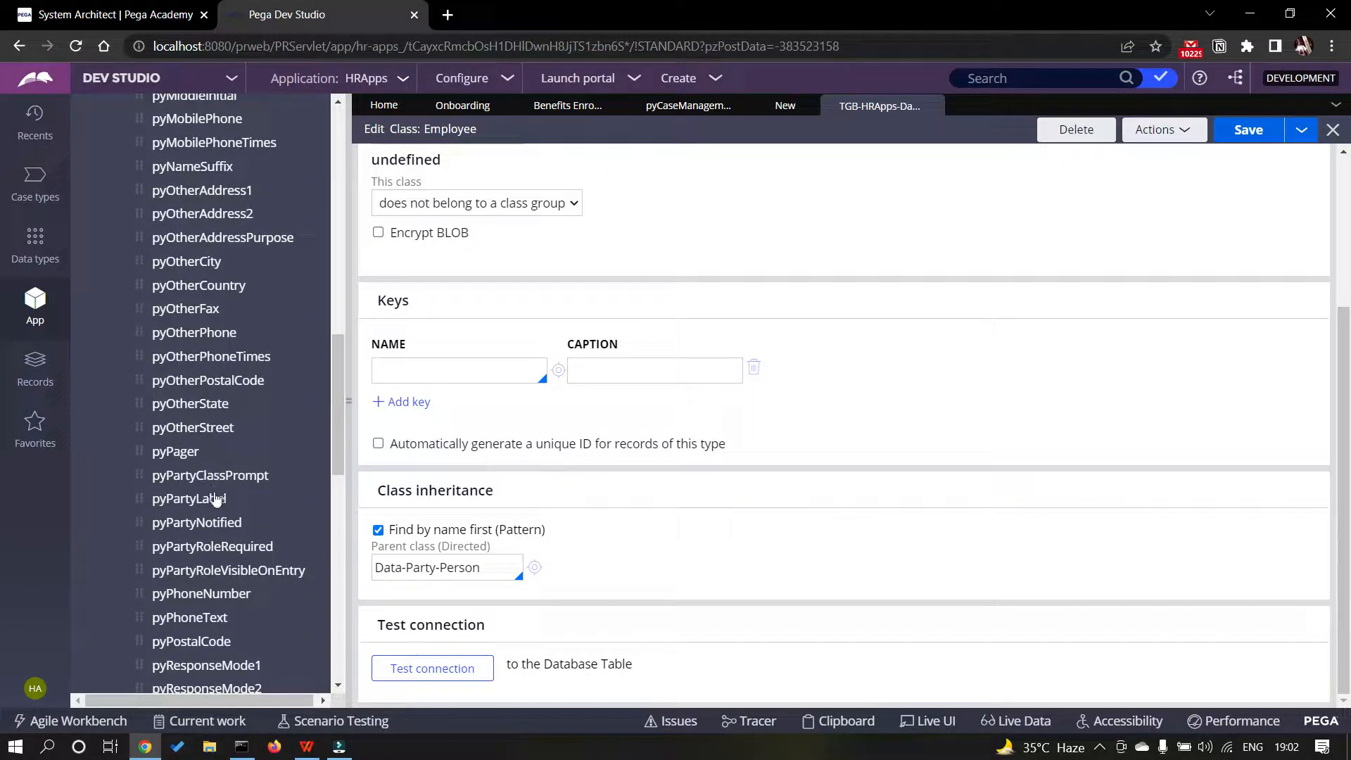
scroll(223, 507, down, 2)
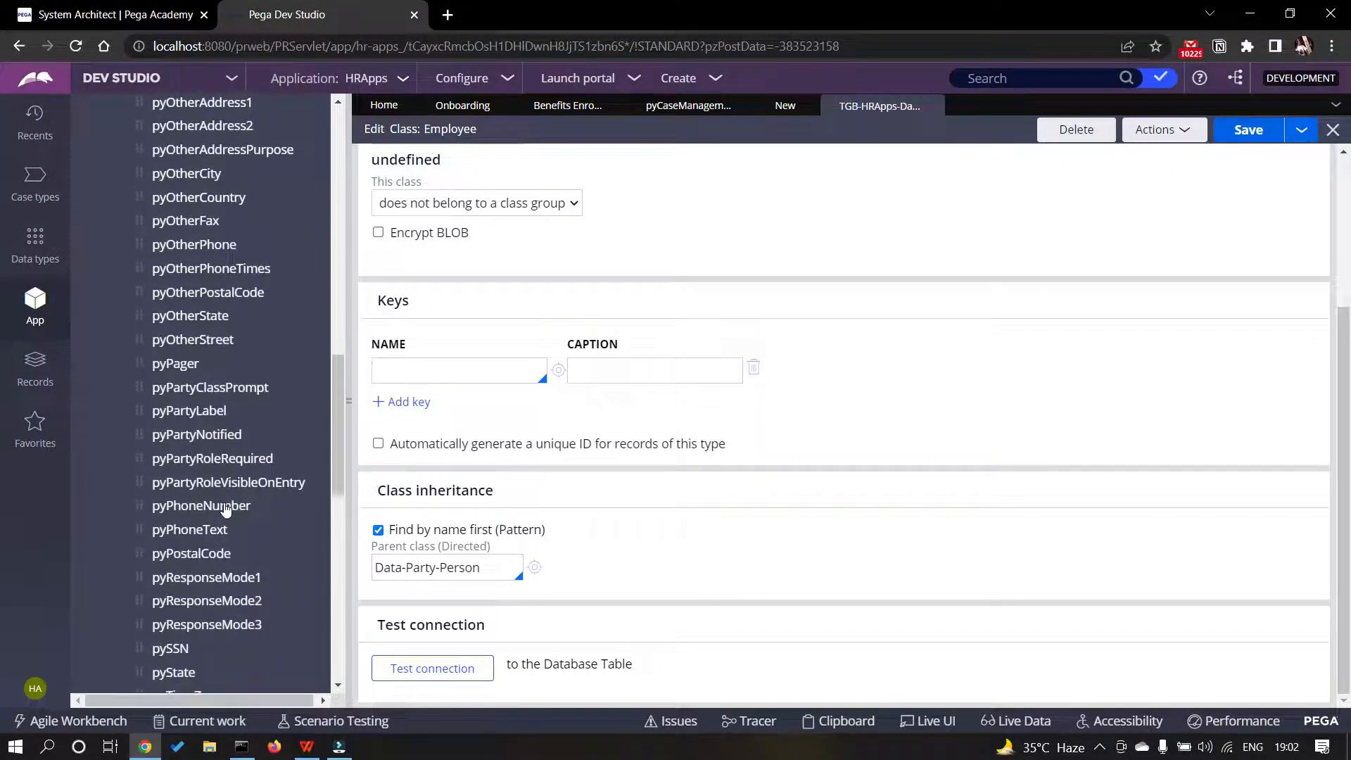
scroll(224, 514, down, 5)
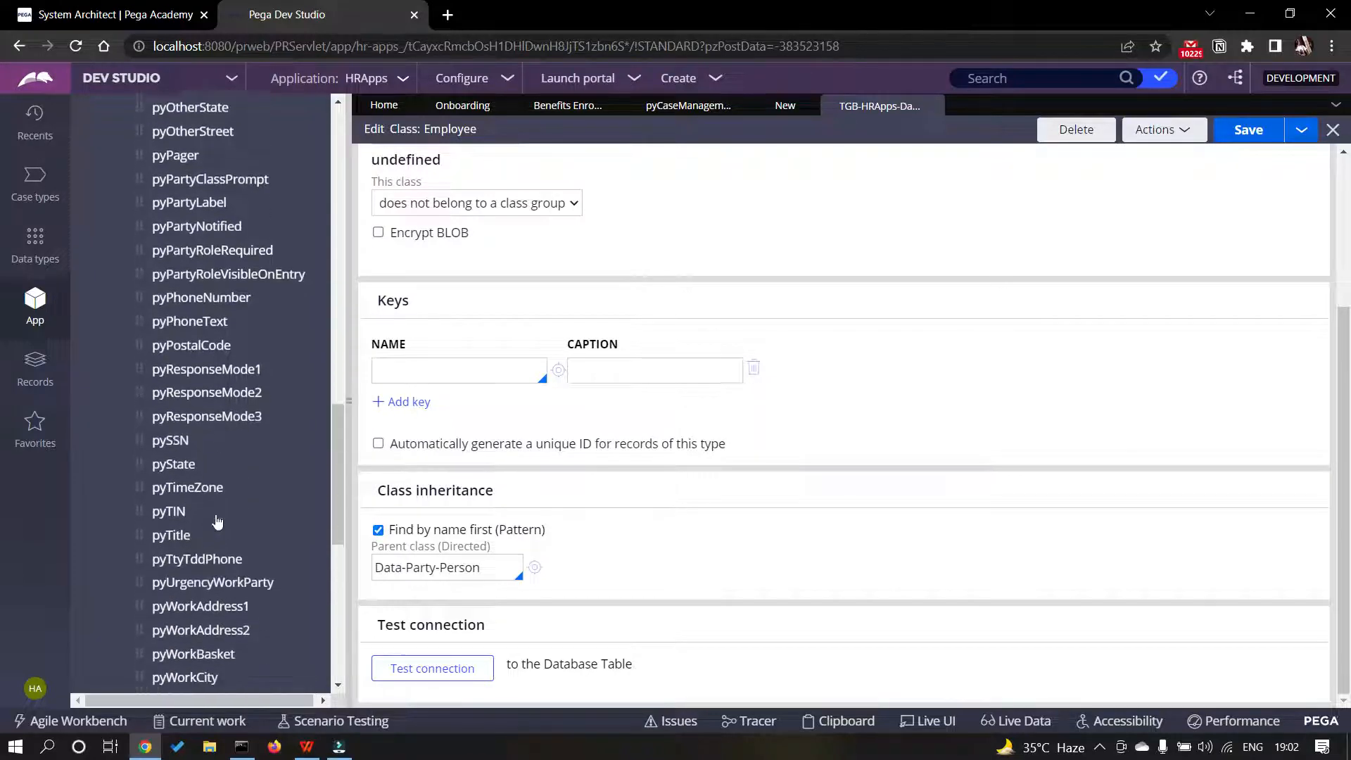
scroll(218, 514, down, 5)
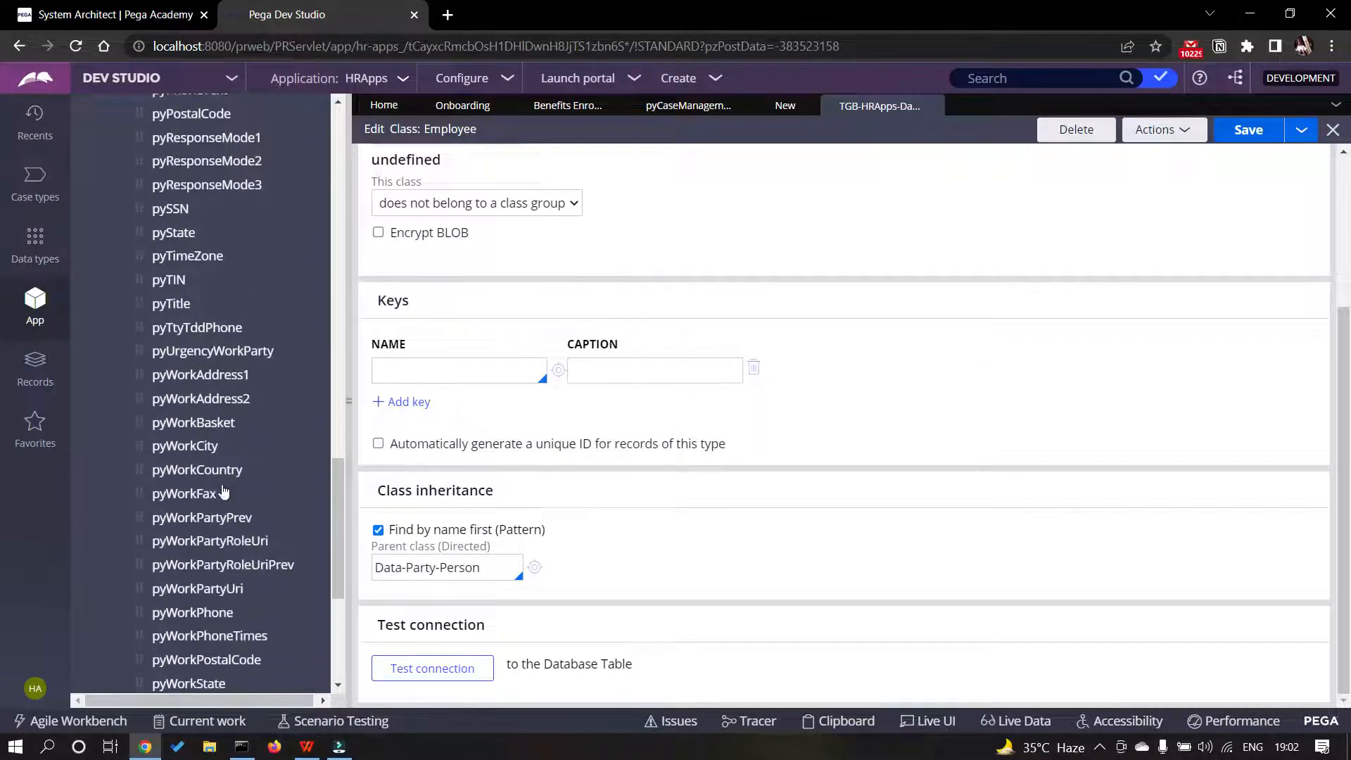
scroll(224, 492, down, 2)
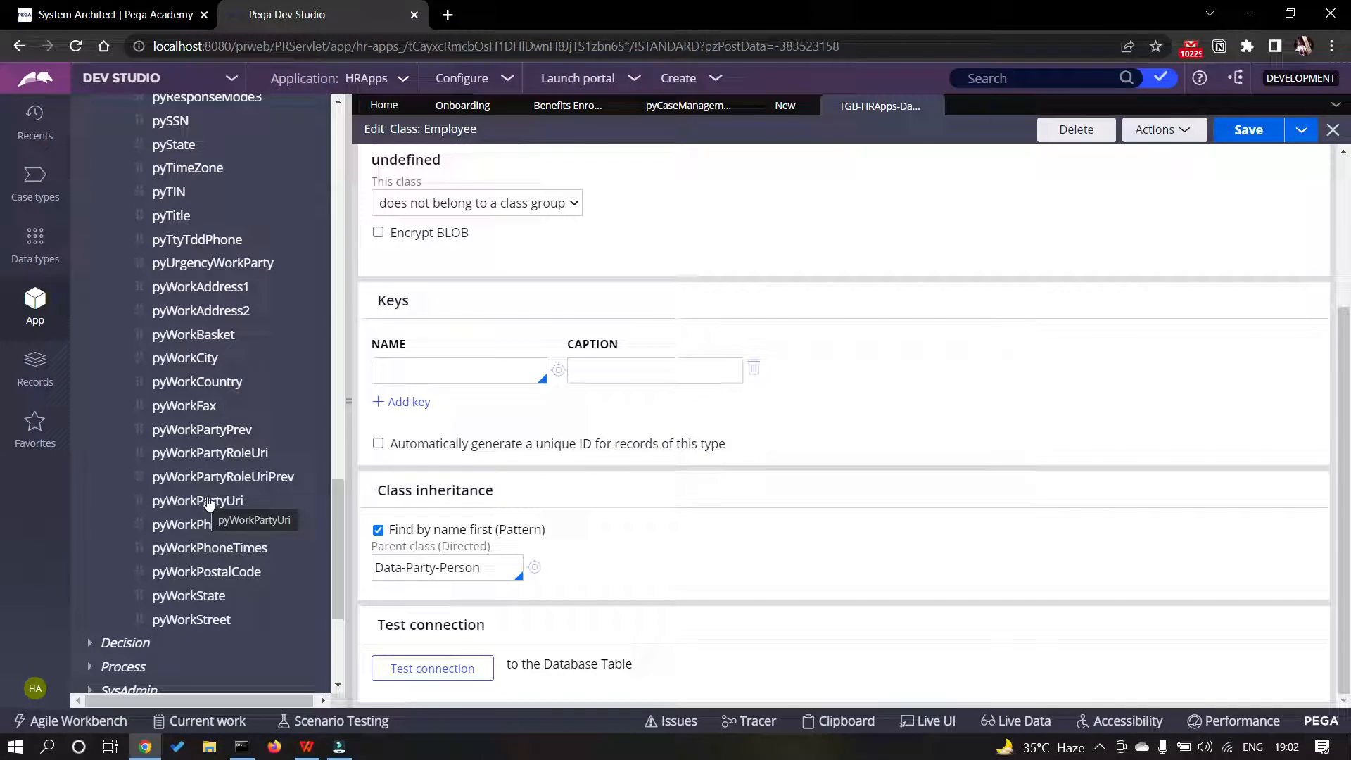
scroll(233, 510, up, 4)
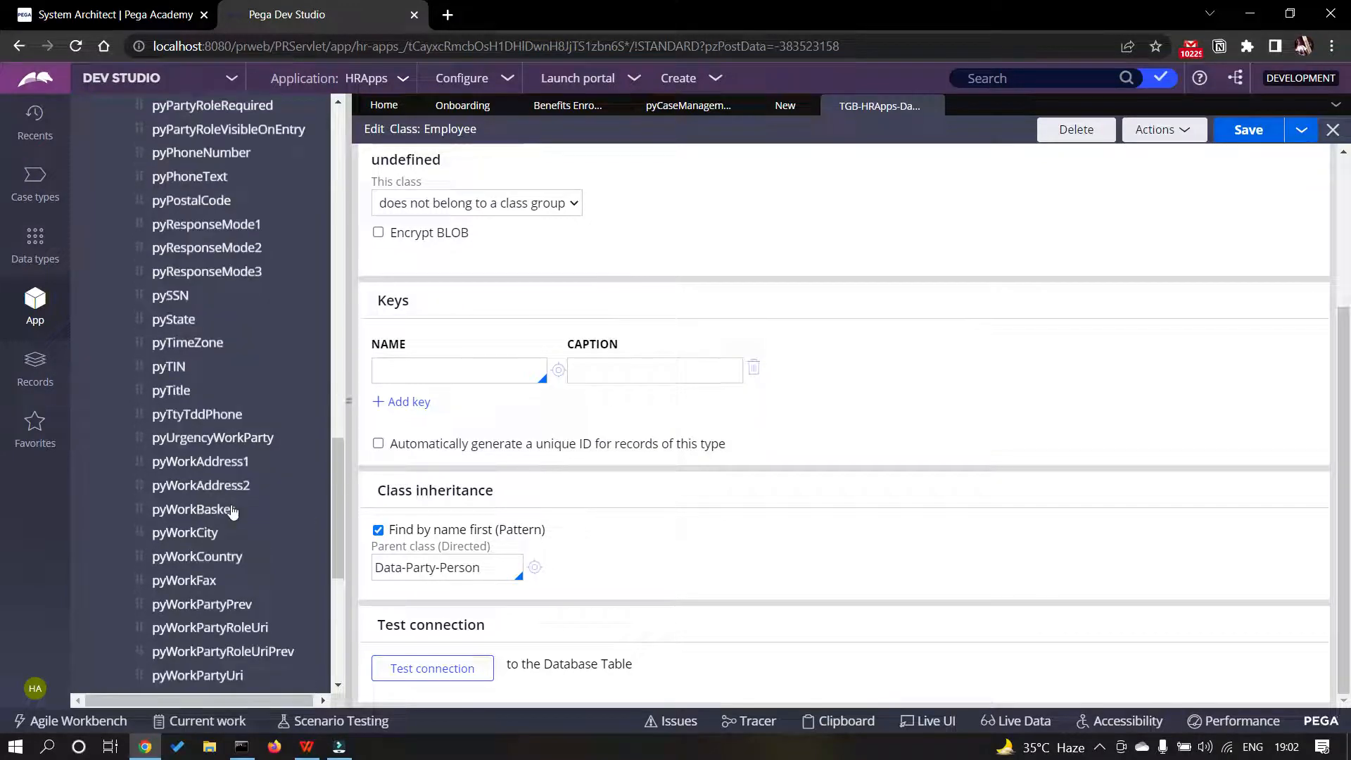
scroll(233, 510, up, 20)
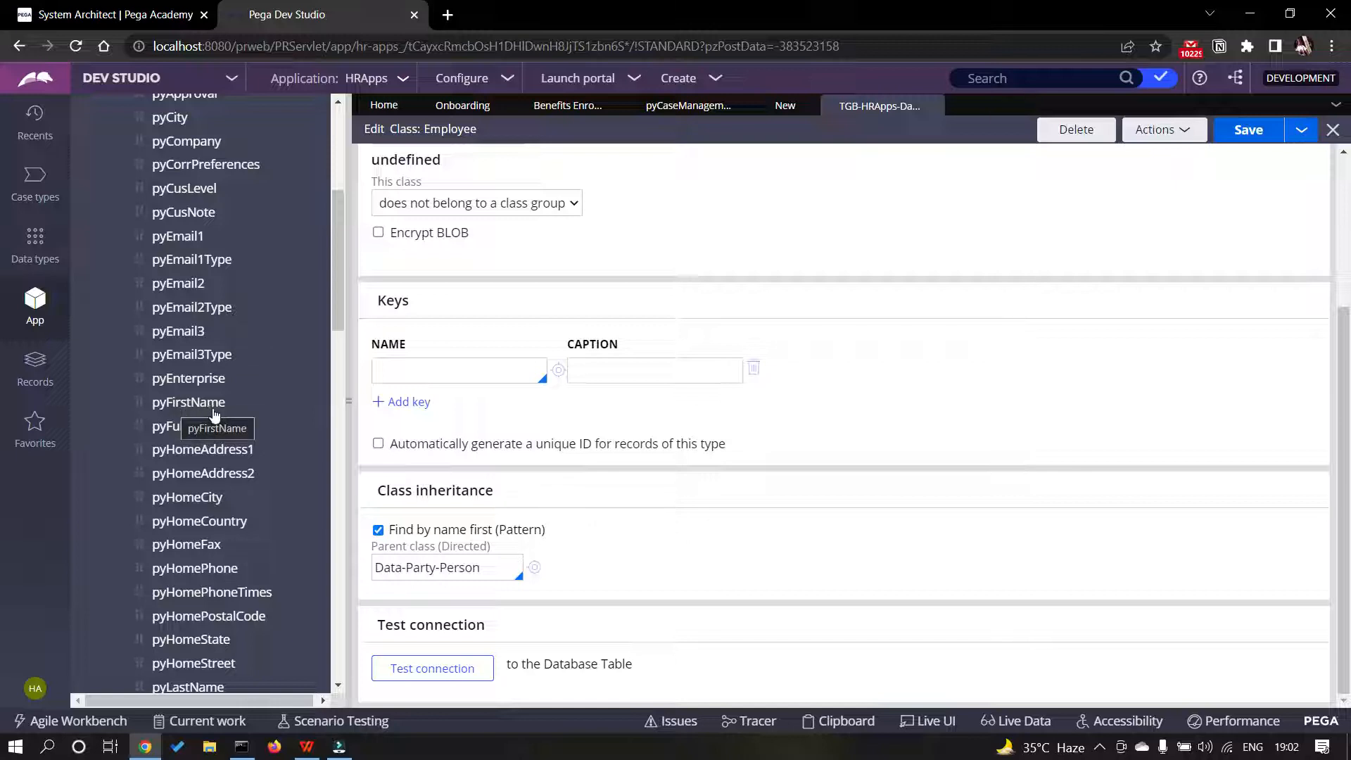
scroll(214, 415, down, 3)
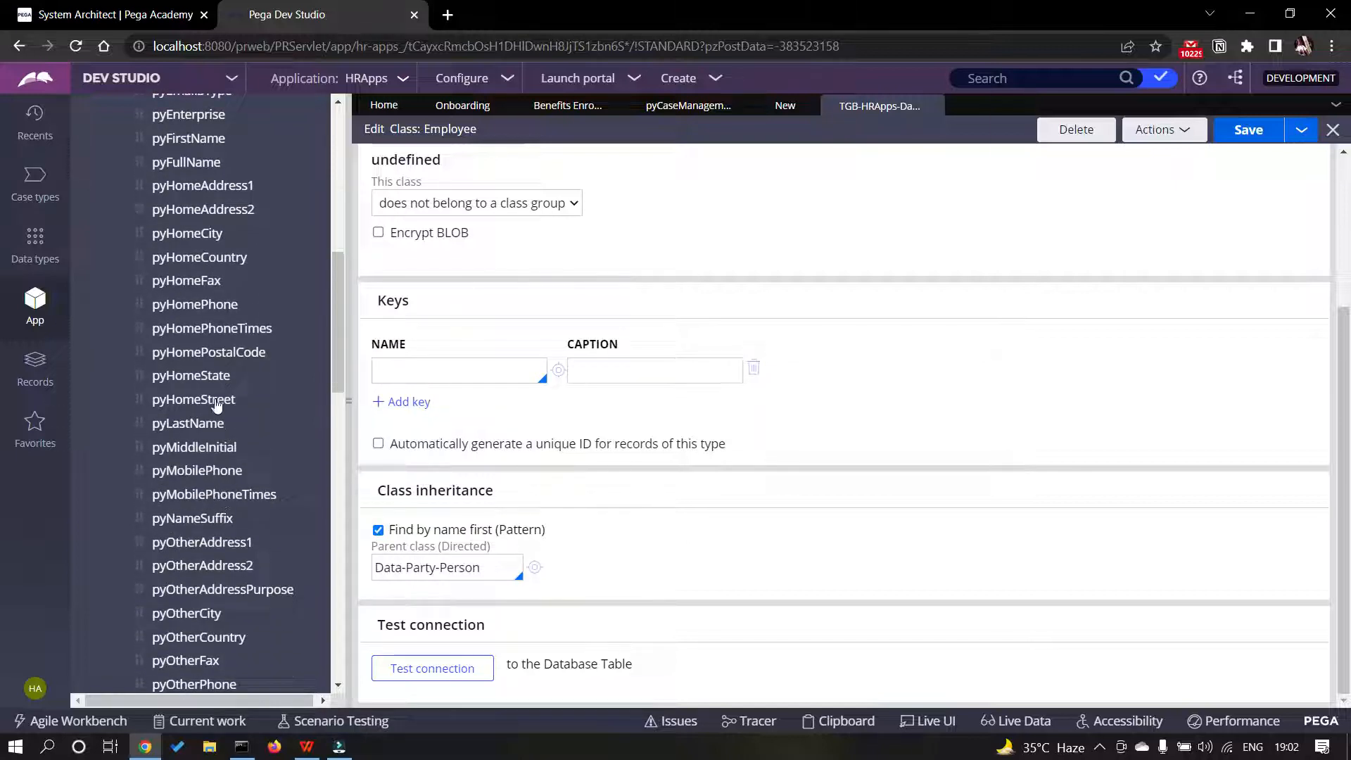
scroll(216, 405, up, 2)
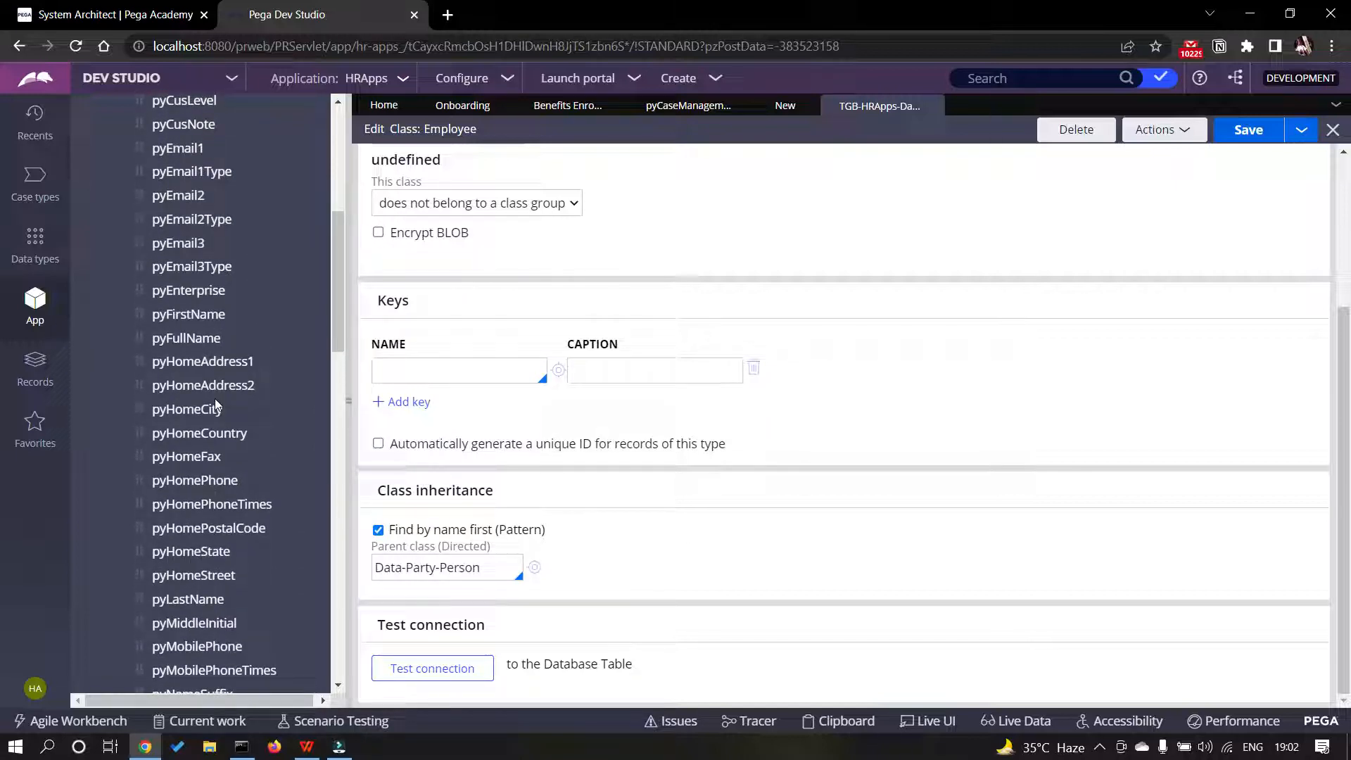
scroll(215, 405, up, 1)
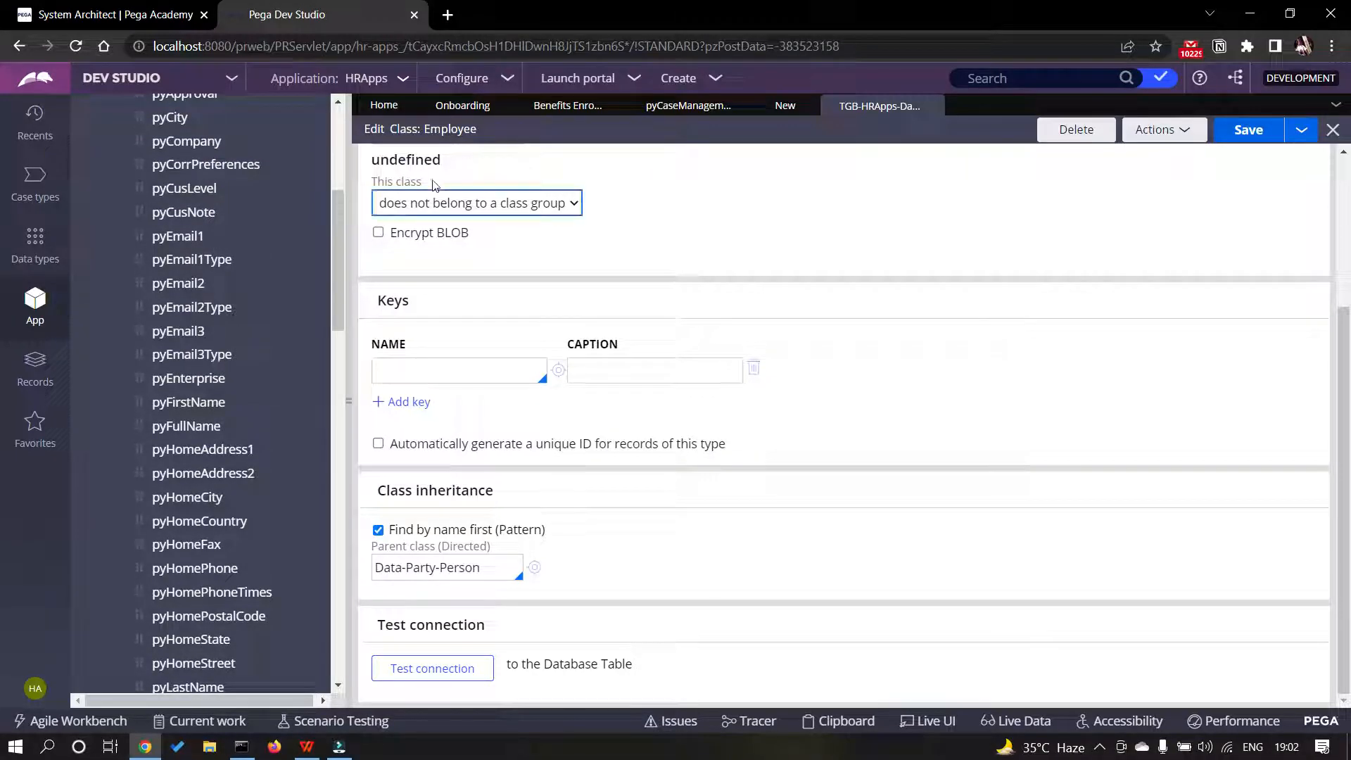
- Compare the class of the EmployeeParty data transform with the Employee class and its directed parent class
click(785, 114)
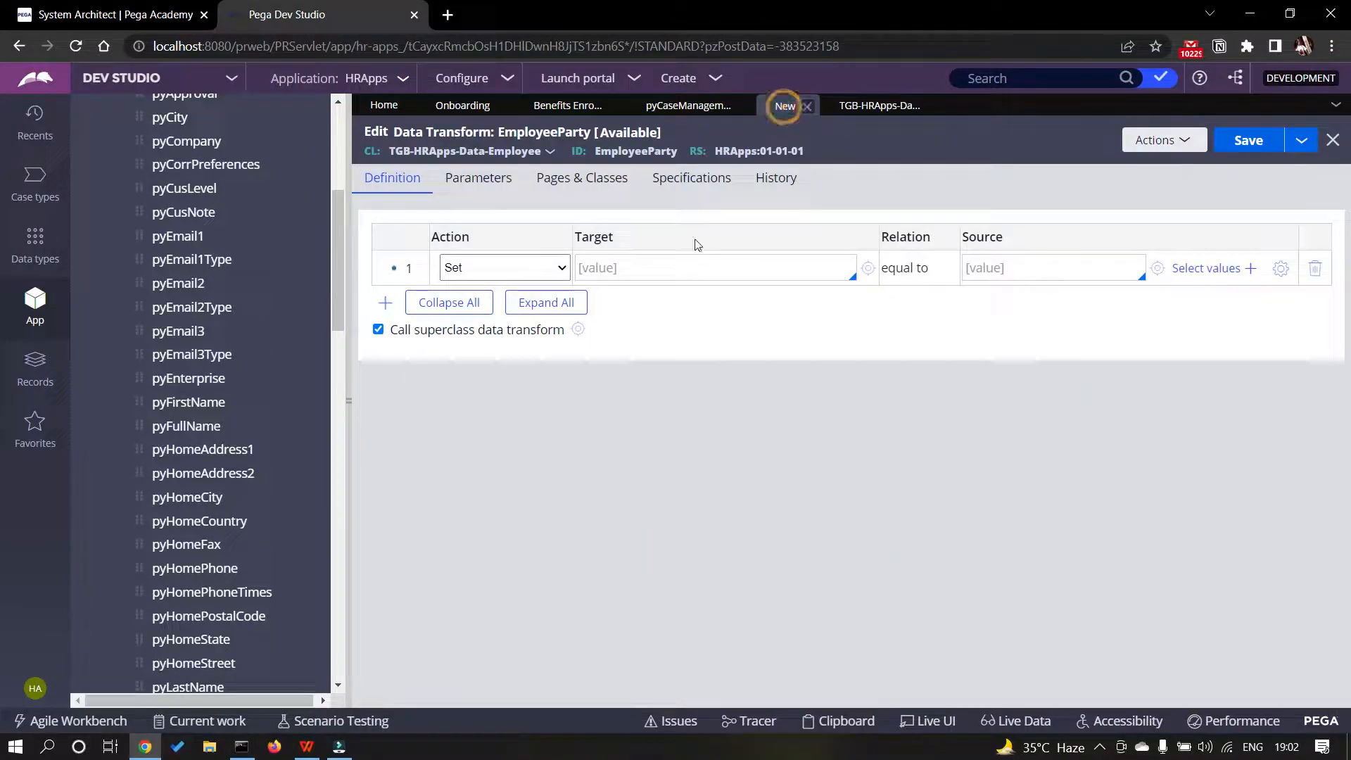
click(623, 267)
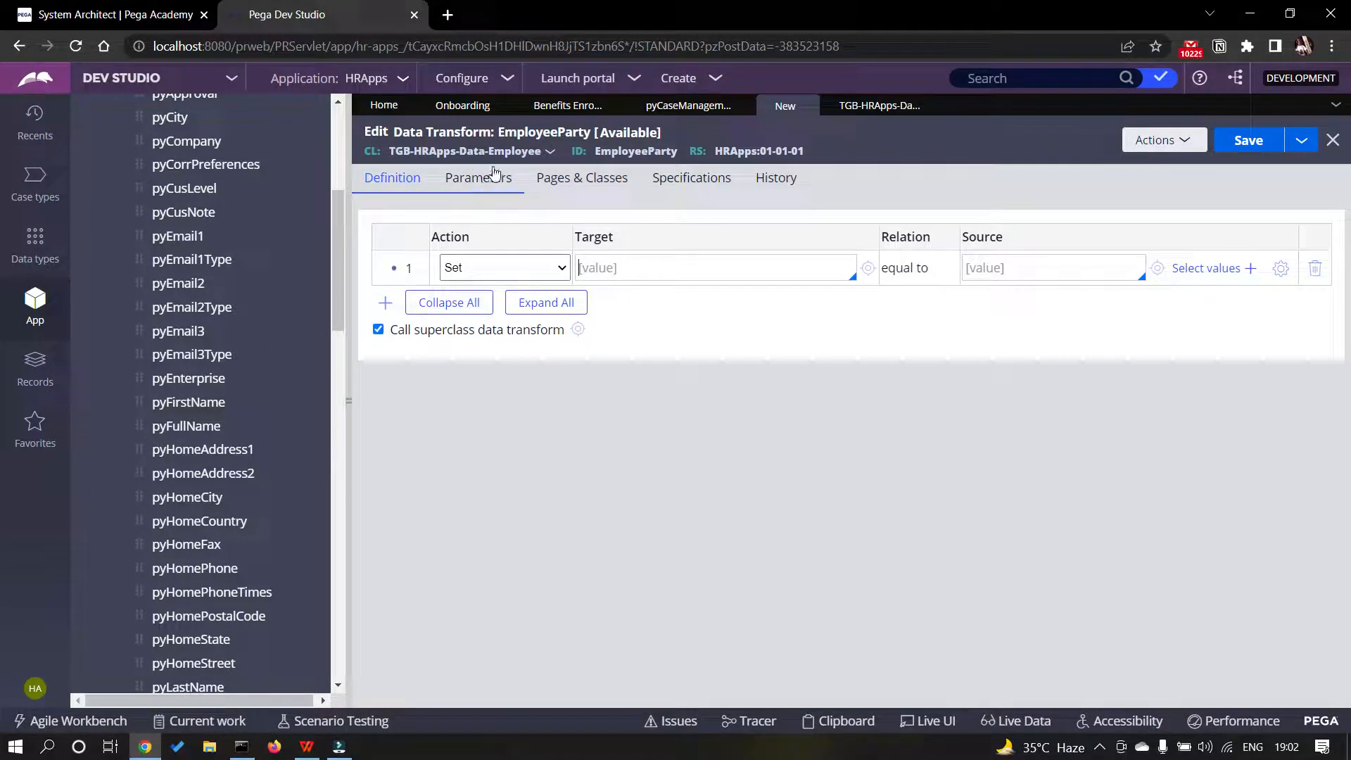
click(596, 266)
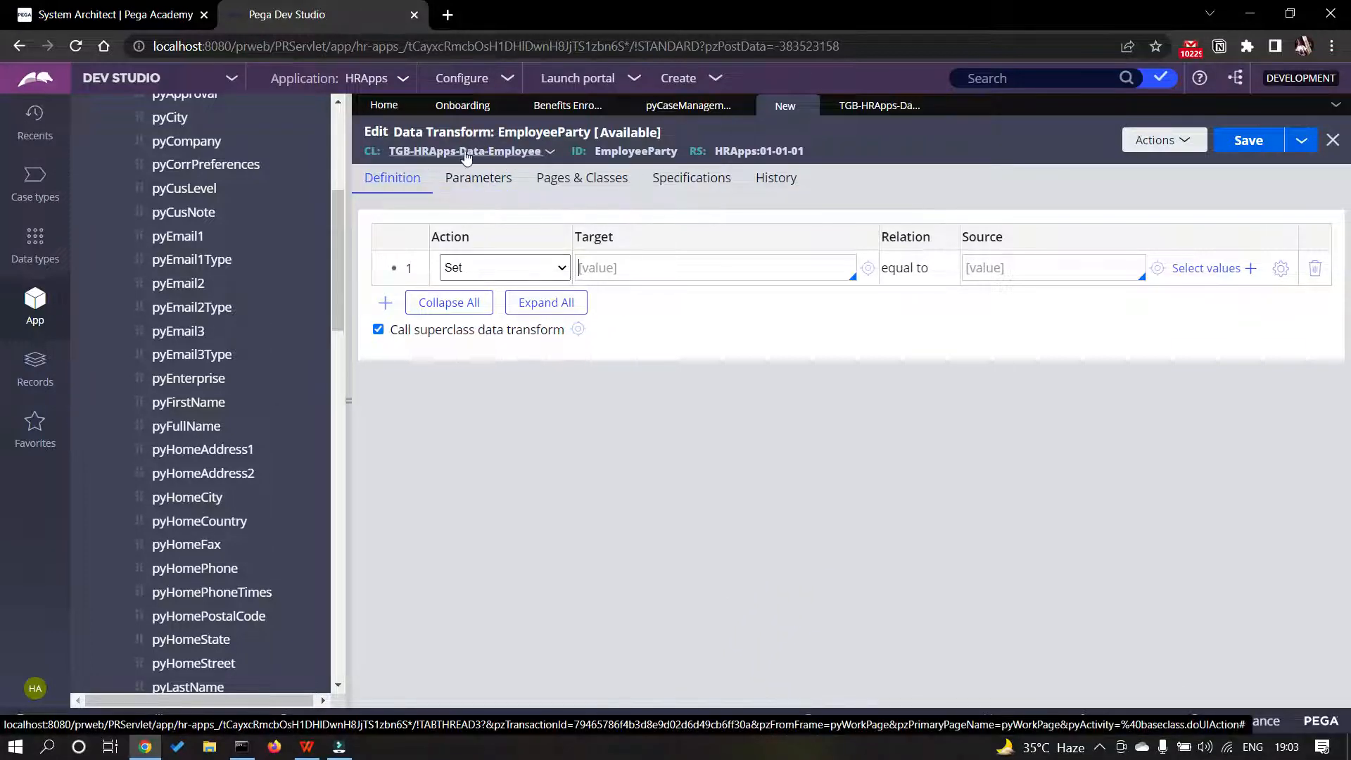
click(853, 109)
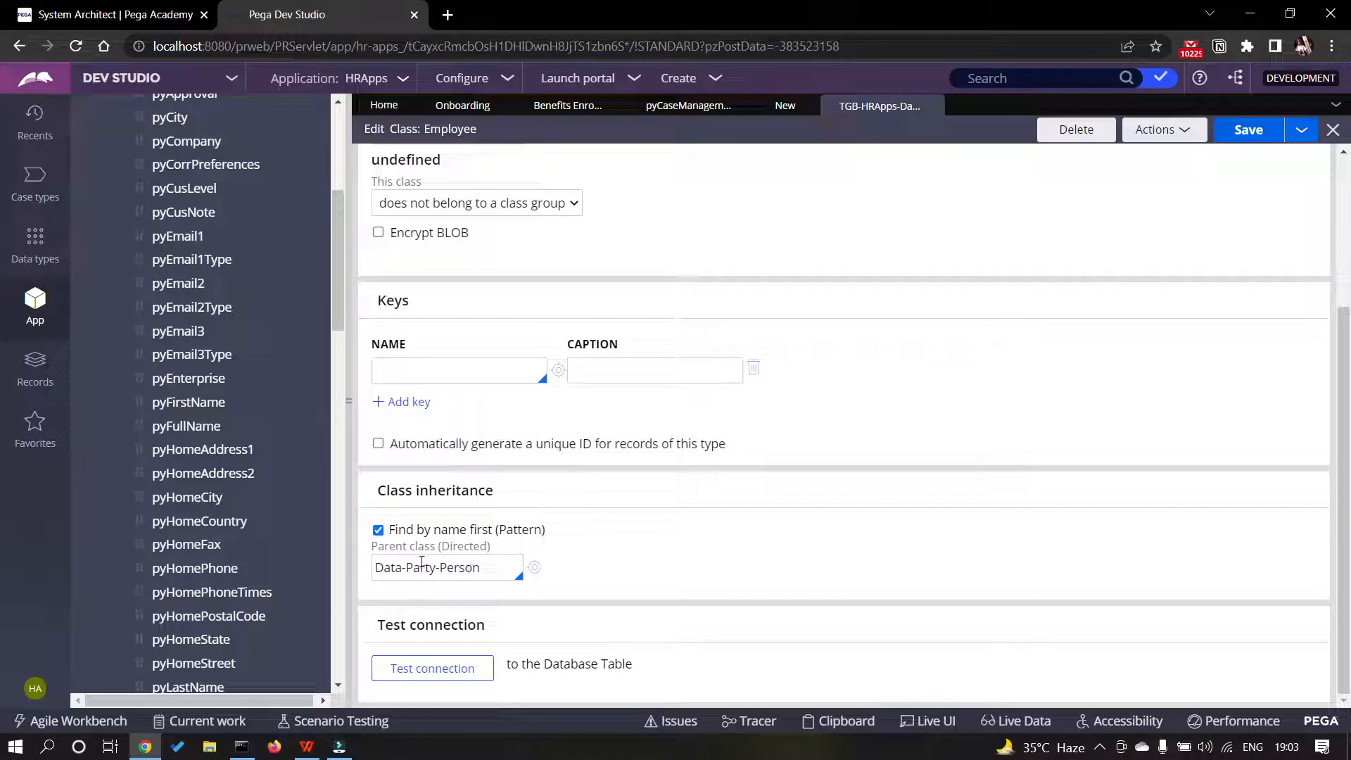
scroll(465, 295, up, 4)
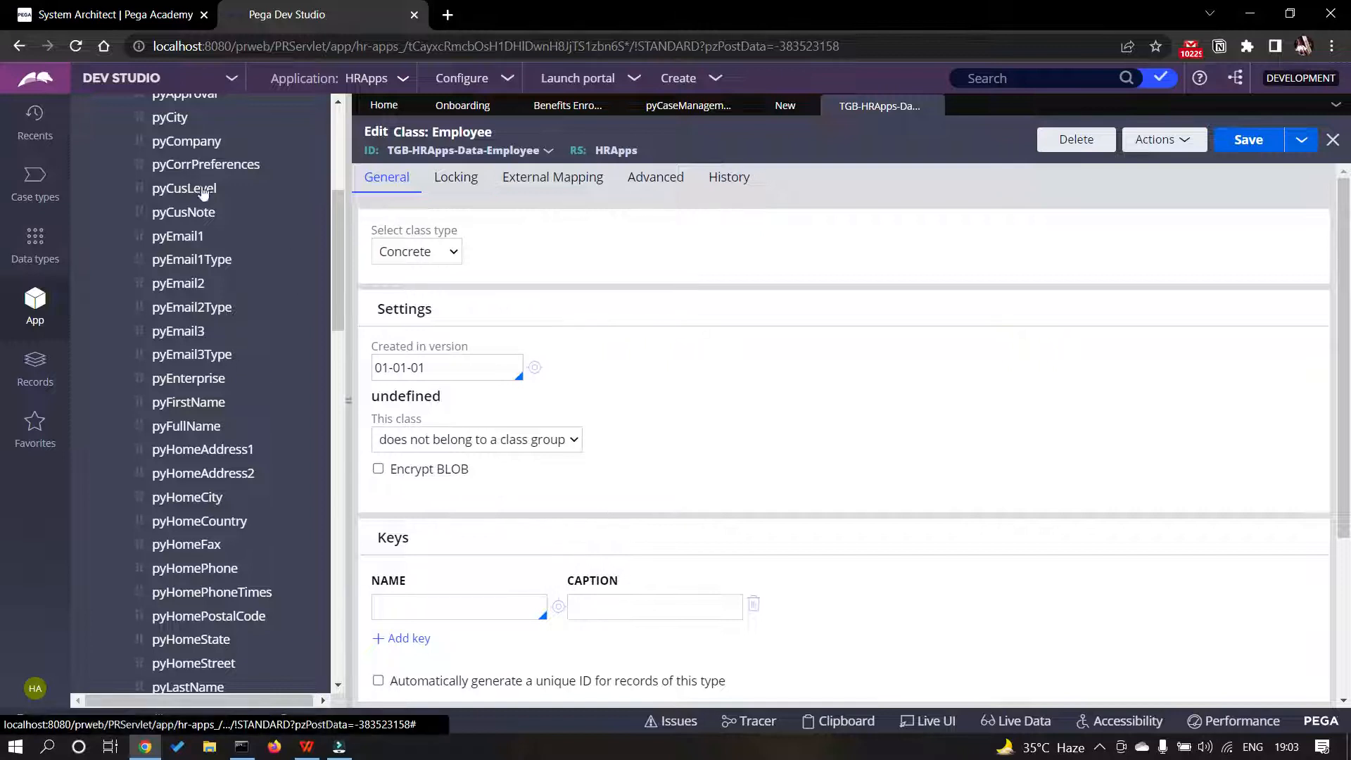
scroll(210, 415, up, 5)
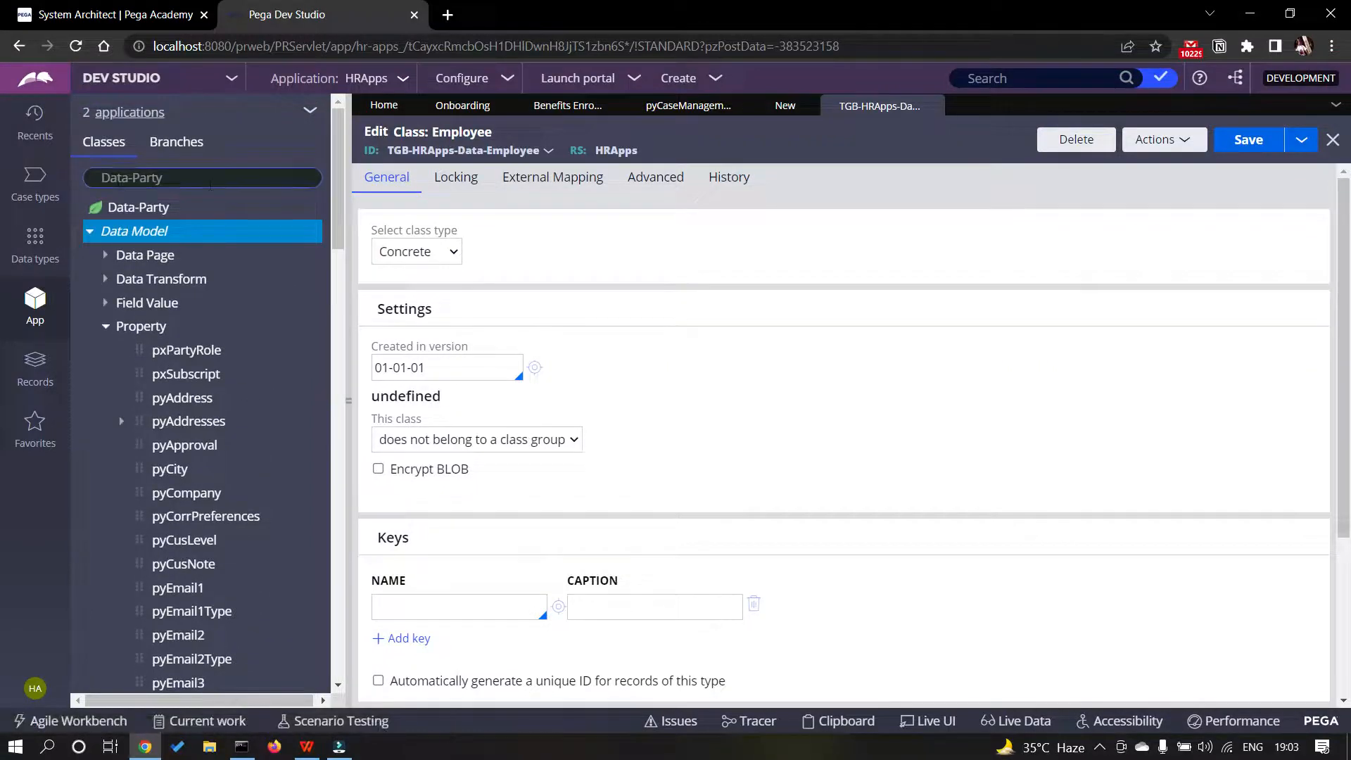
- Set the target of the first row in the EmployeeParty data transform to the Data-Party property .pyEmail1
click(782, 105)
click(609, 264)
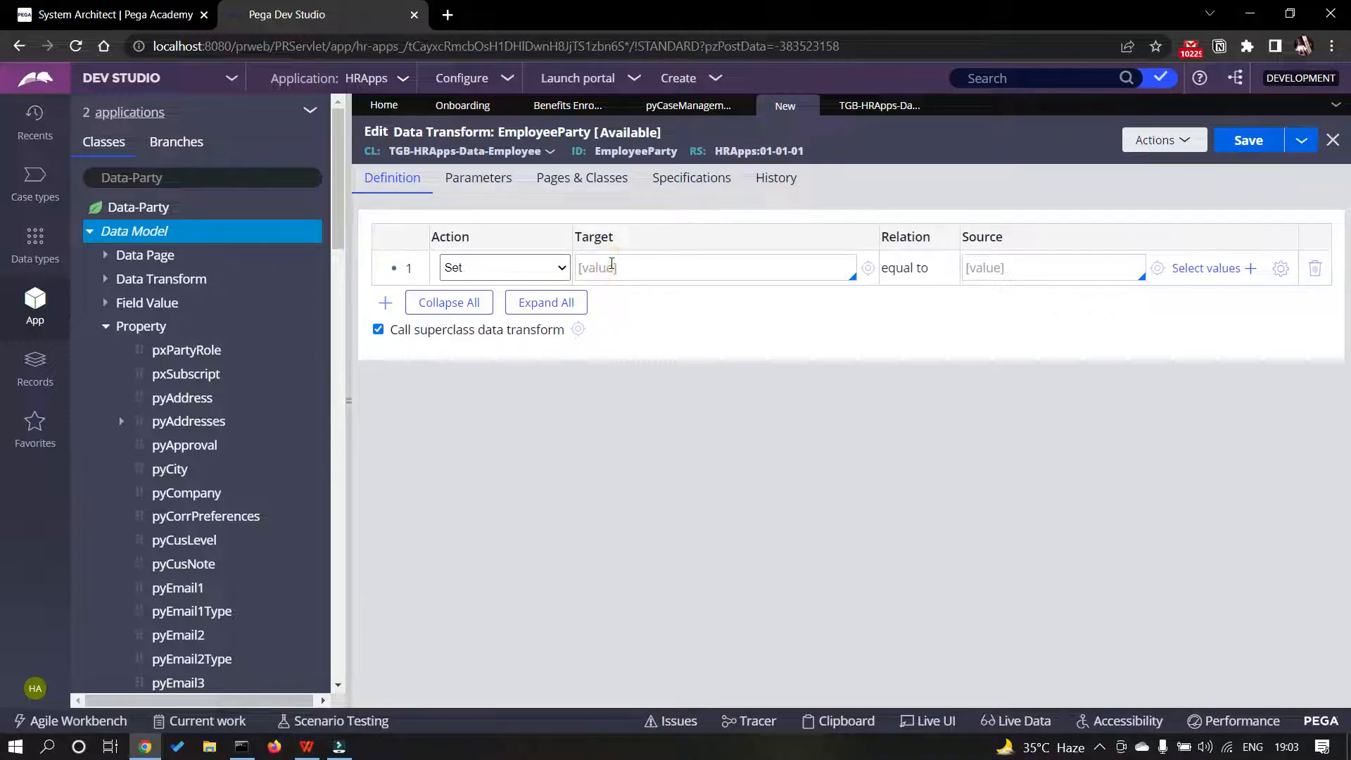
text(.)
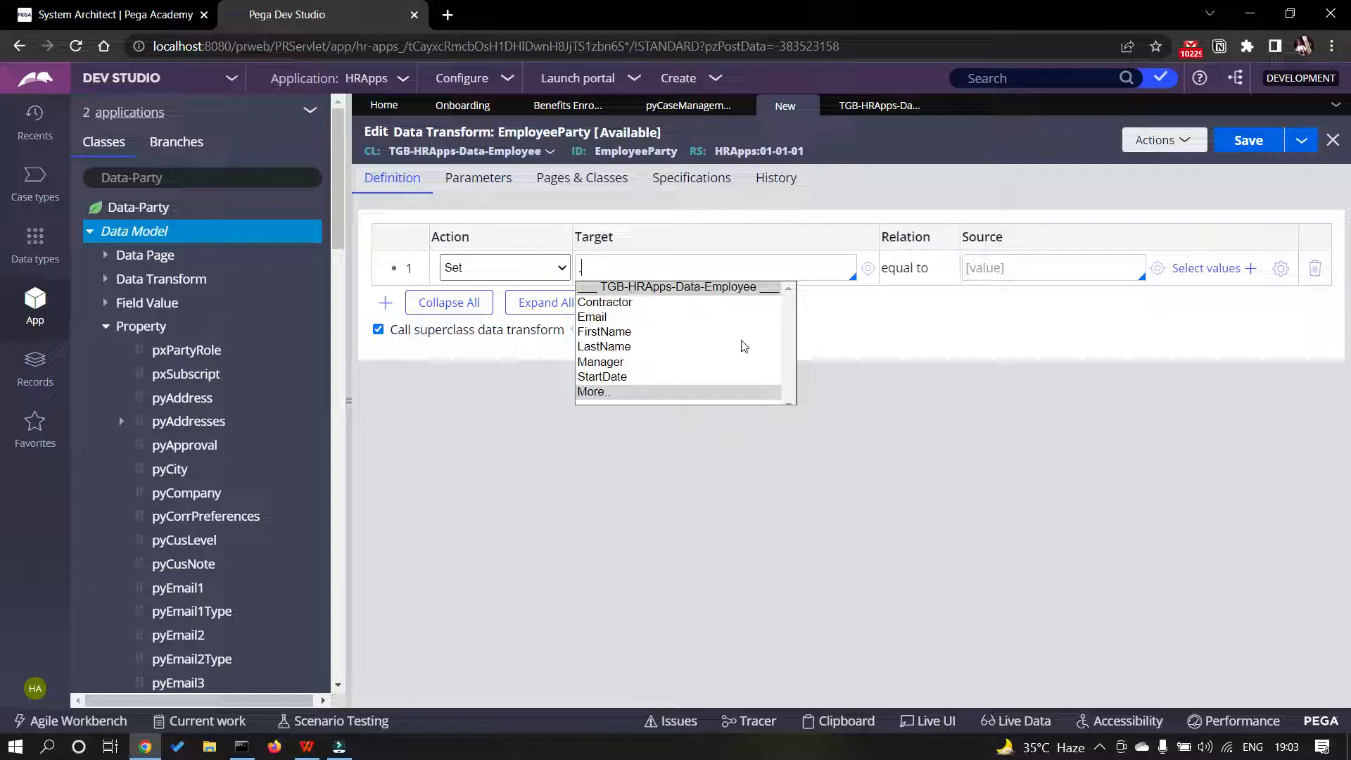
click(642, 392)
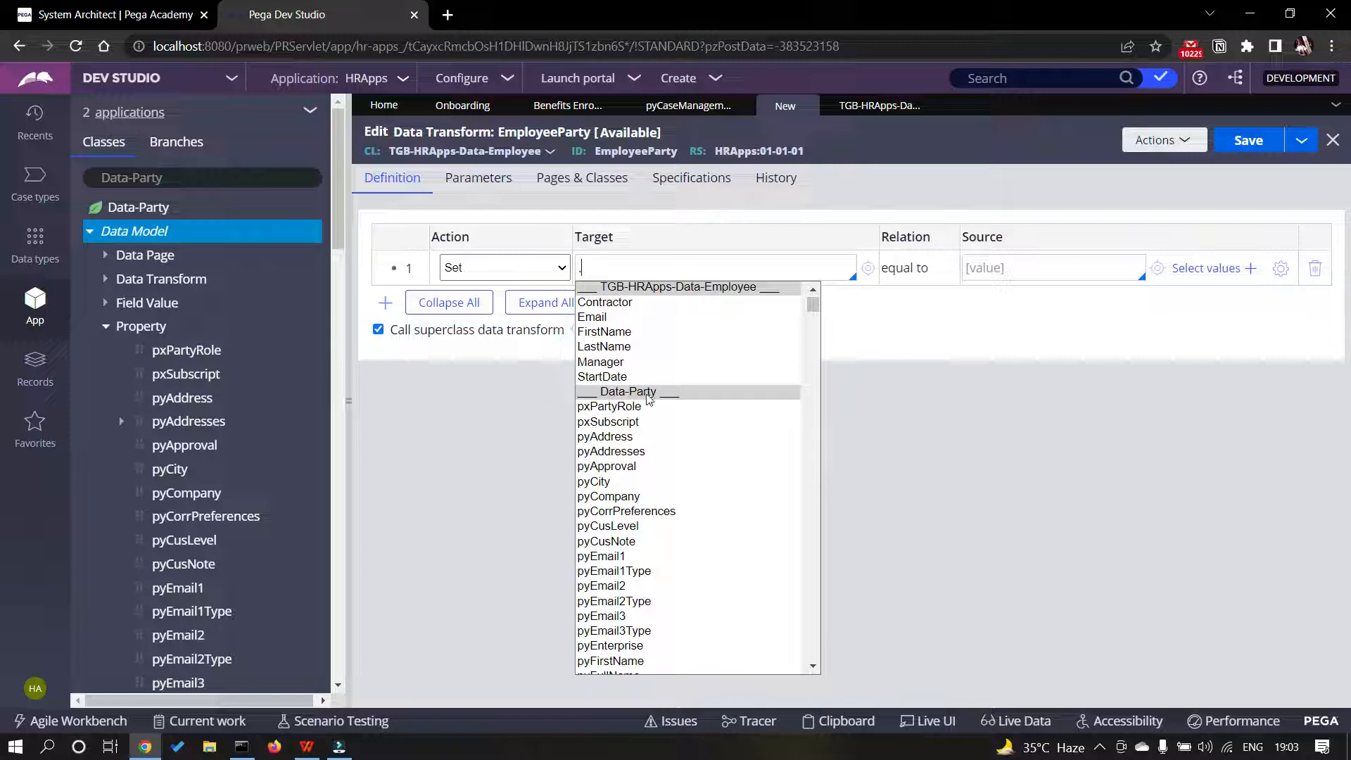
scroll(645, 394, down, 1)
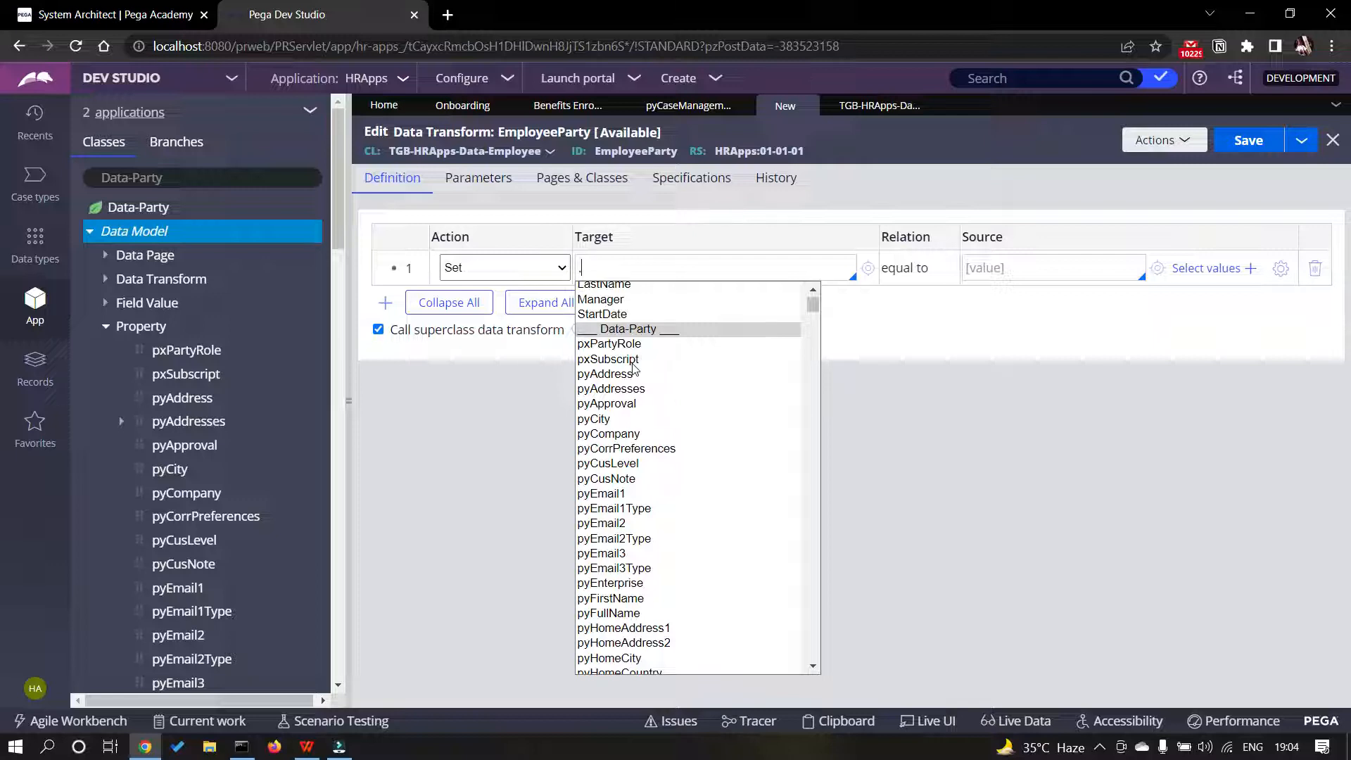
click(610, 494)
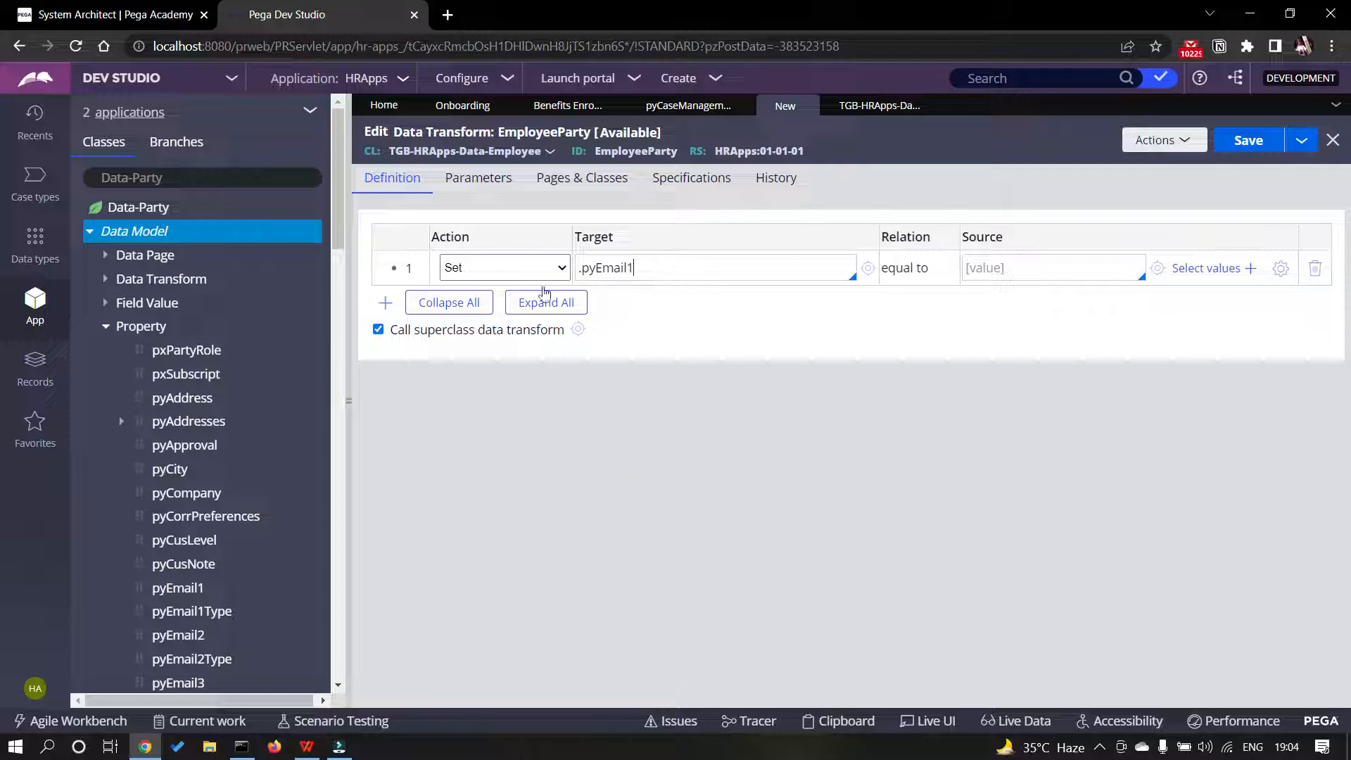
- Create a new Onboarding case, fill in the employee's first name, last name and email, and save the form
click(971, 268)
click(714, 78)
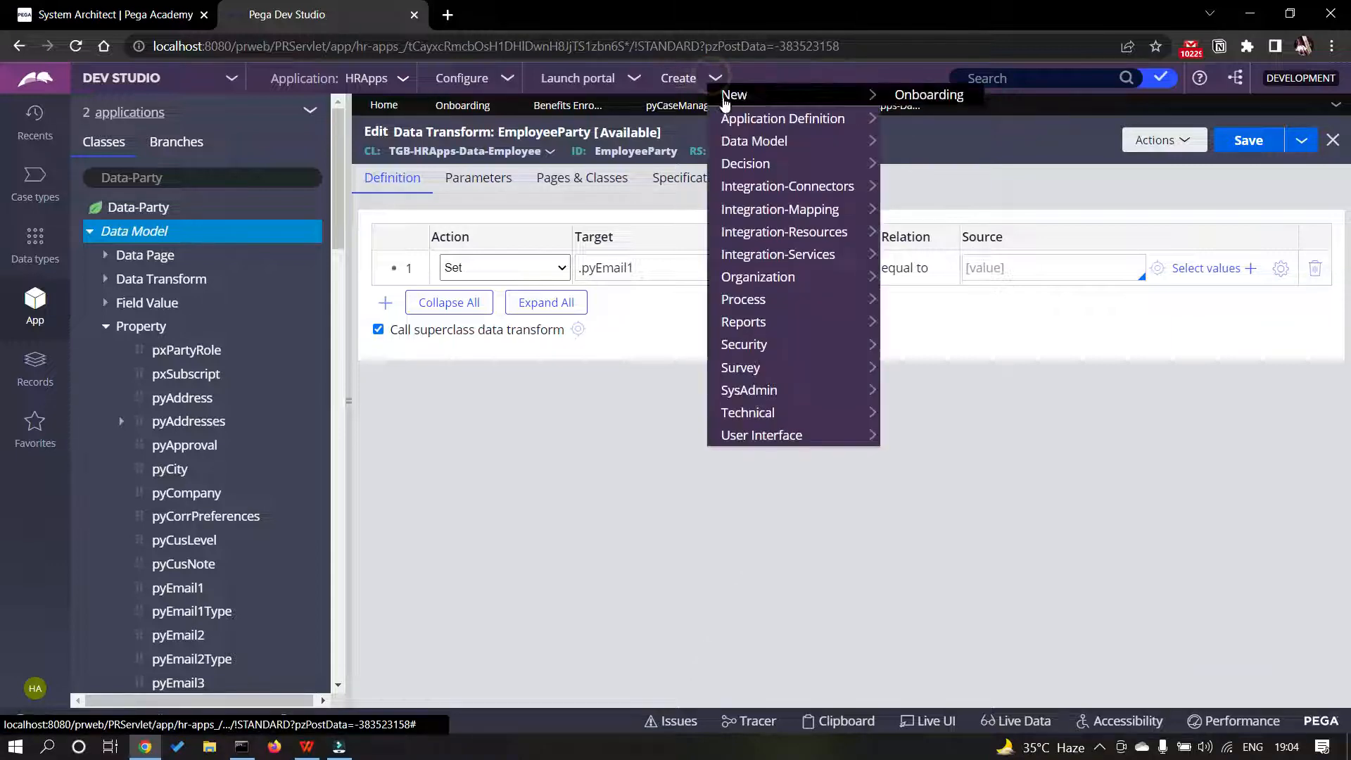
click(914, 95)
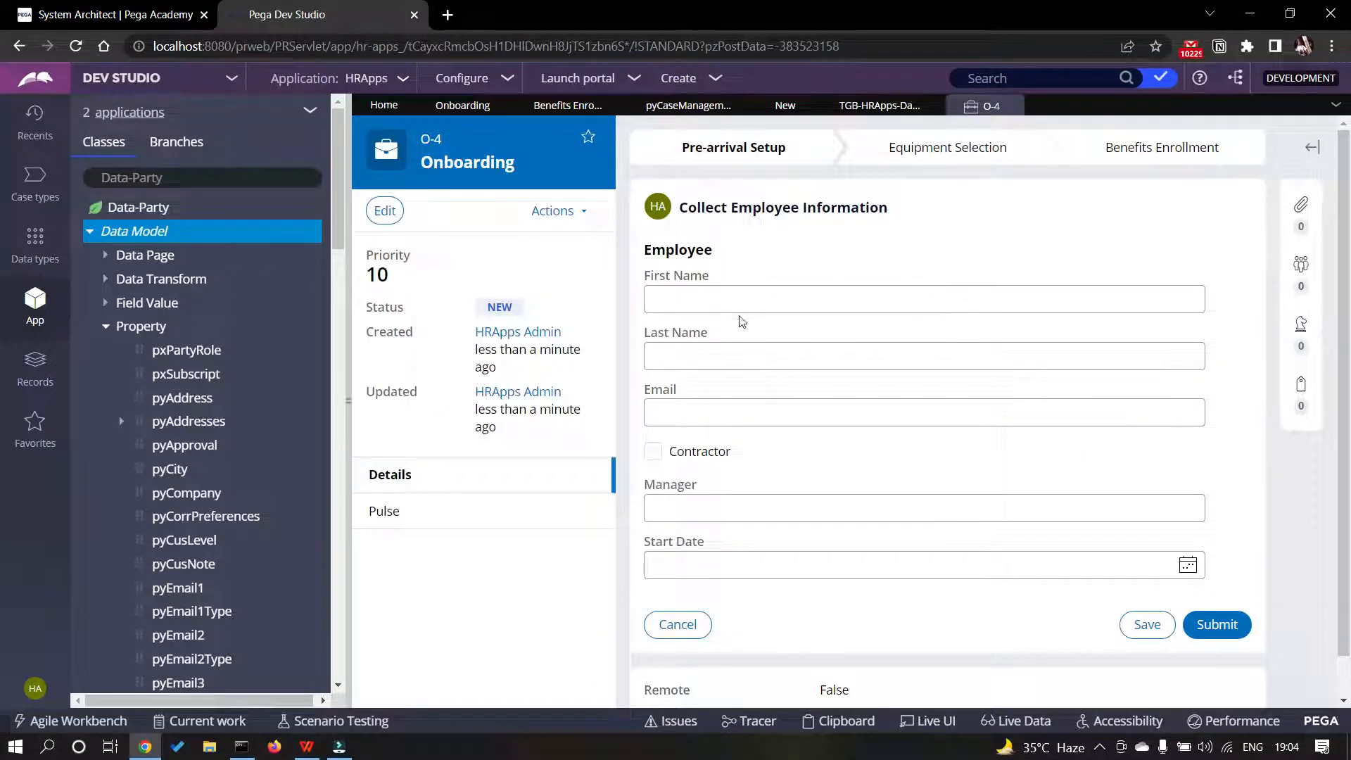
click(738, 287)
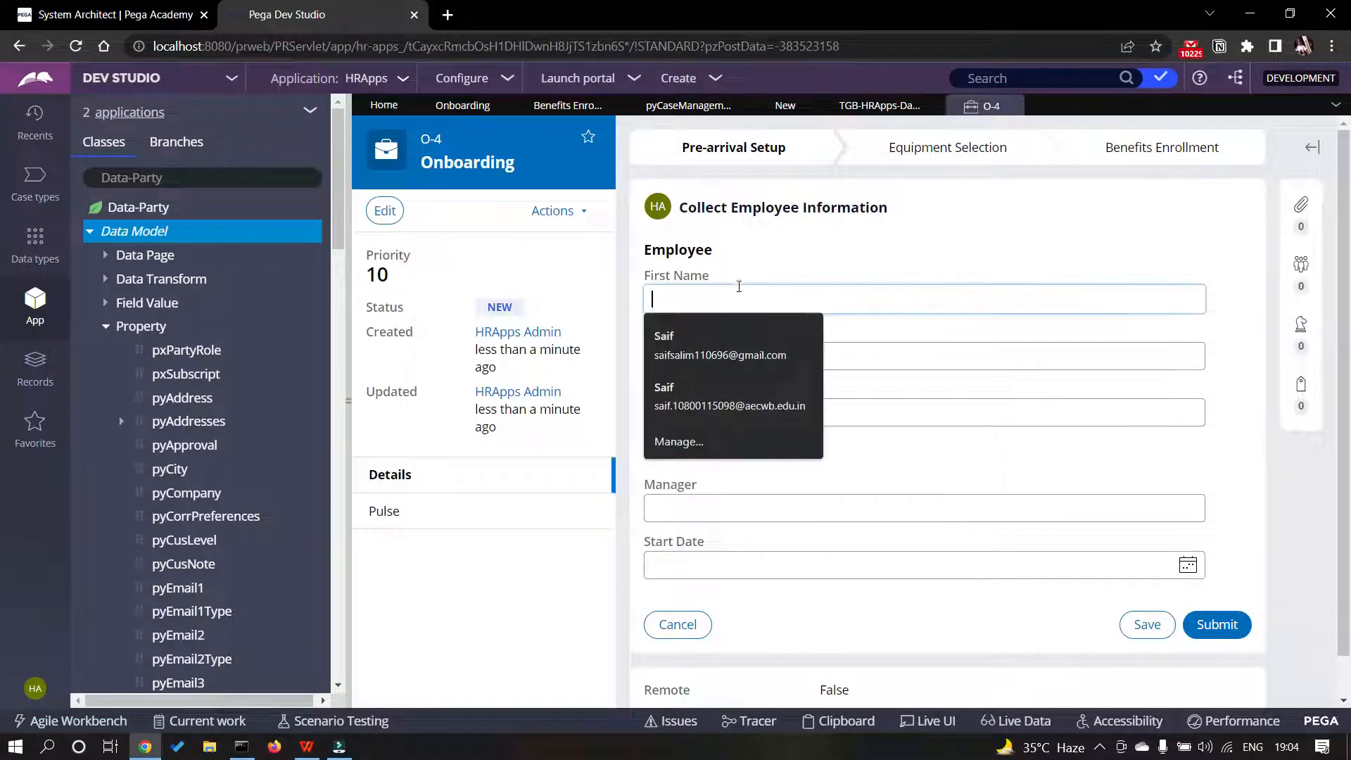
click(737, 336)
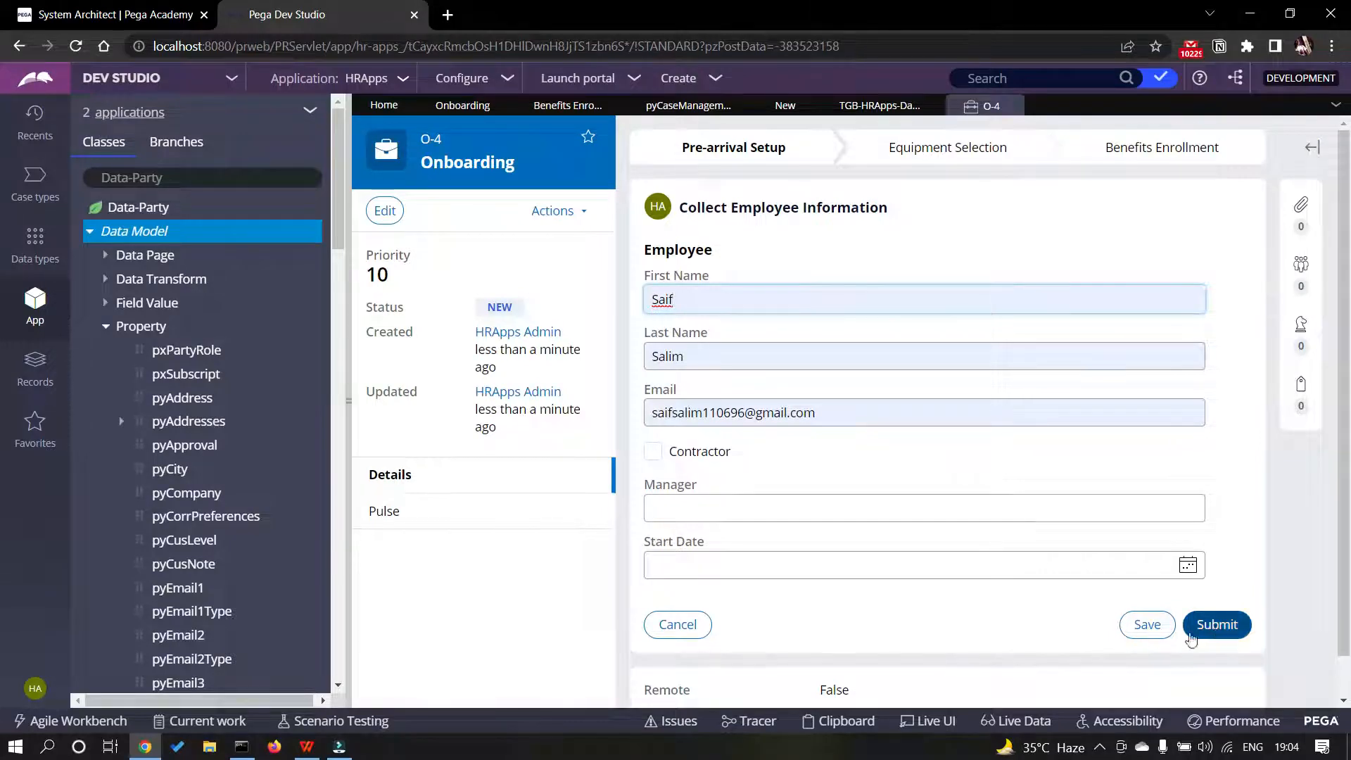
click(1138, 626)
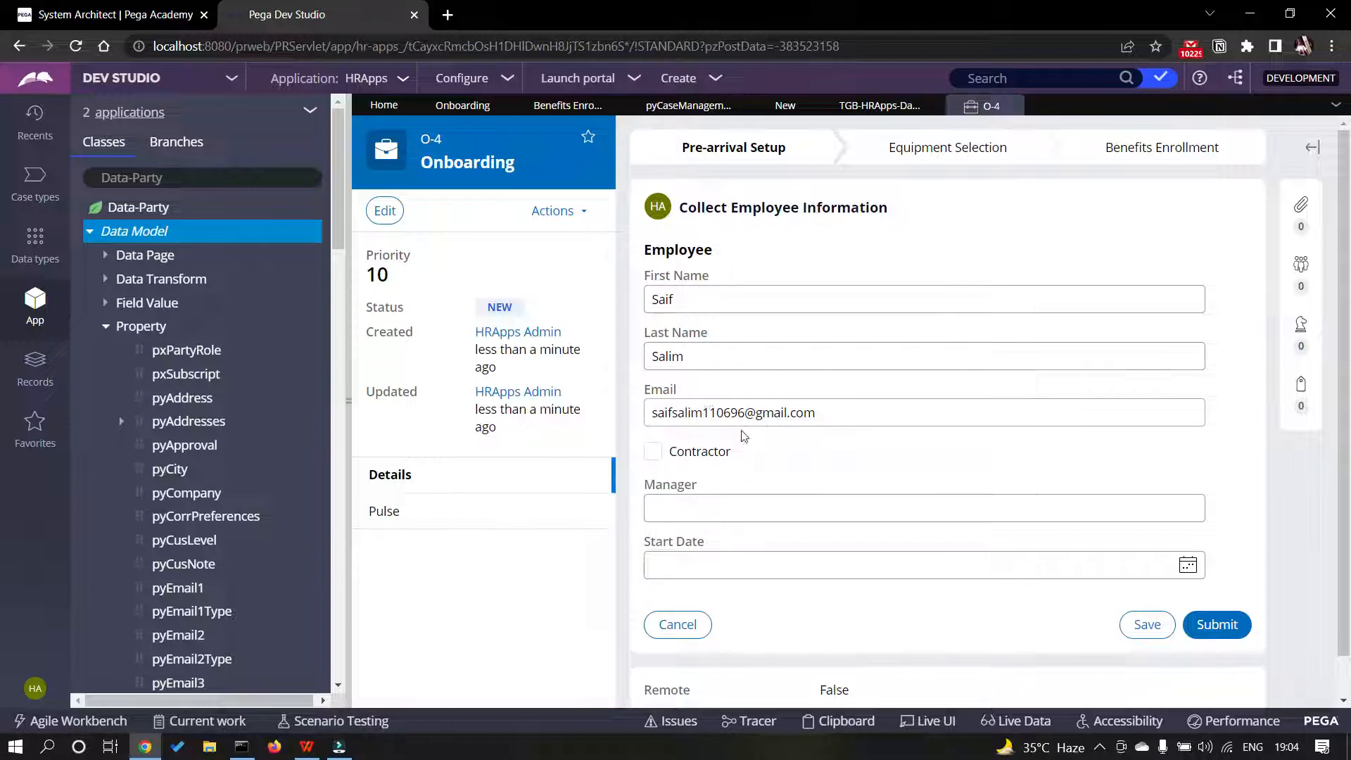
click(843, 720)
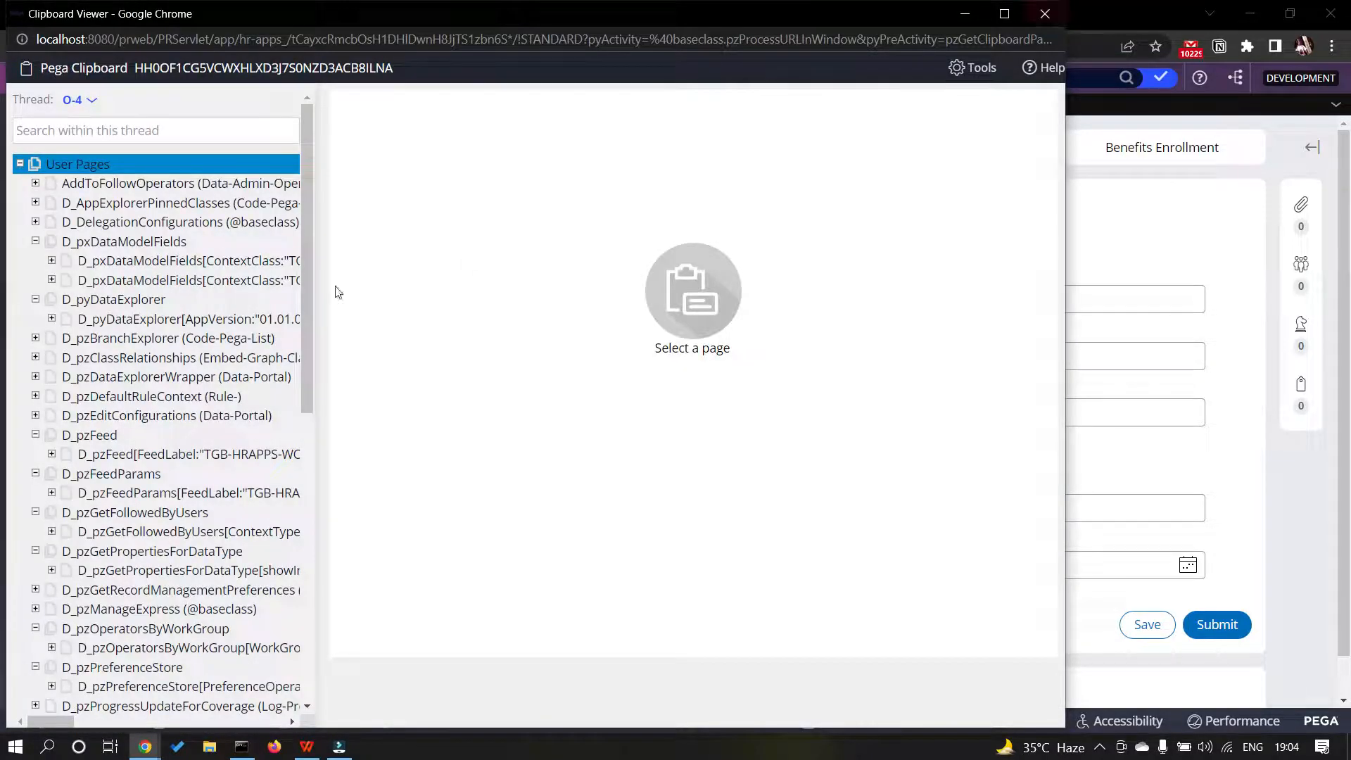
click(1045, 14)
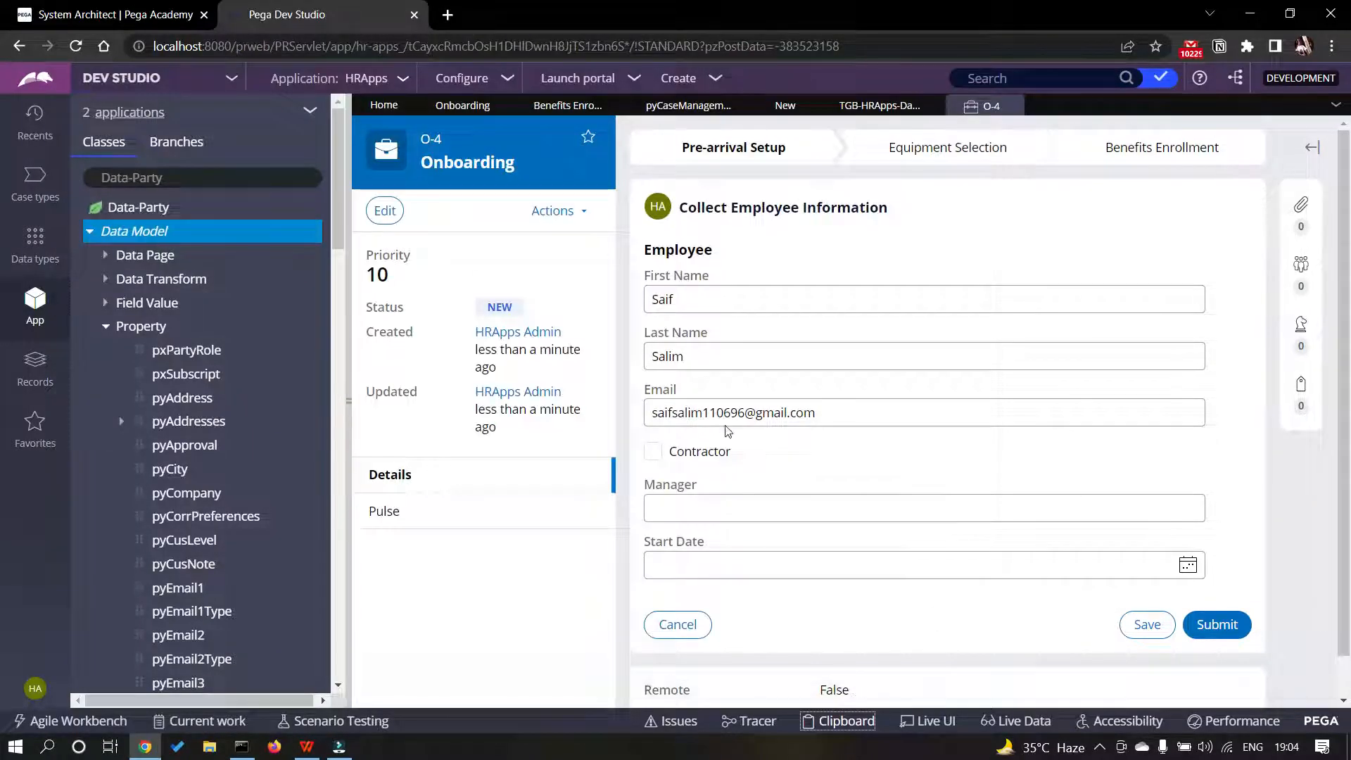
click(846, 721)
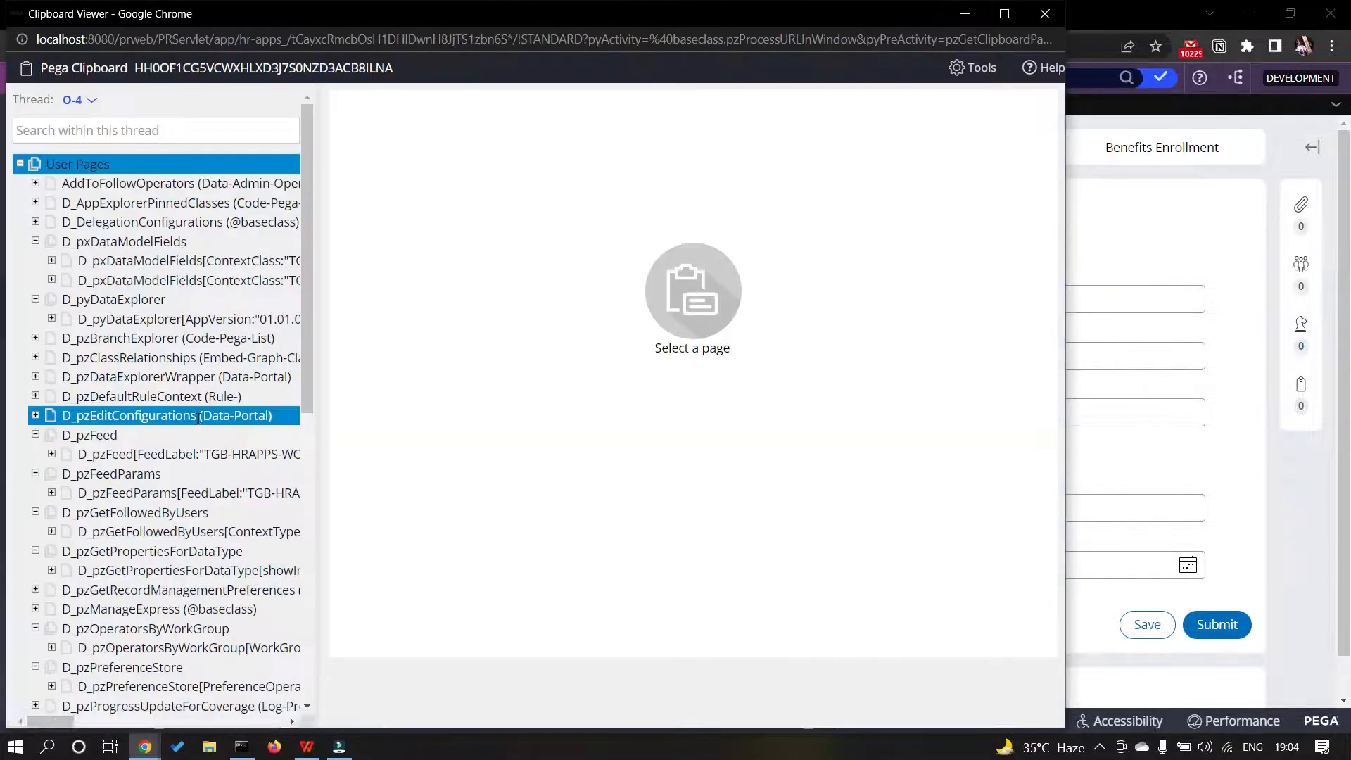
click(1045, 13)
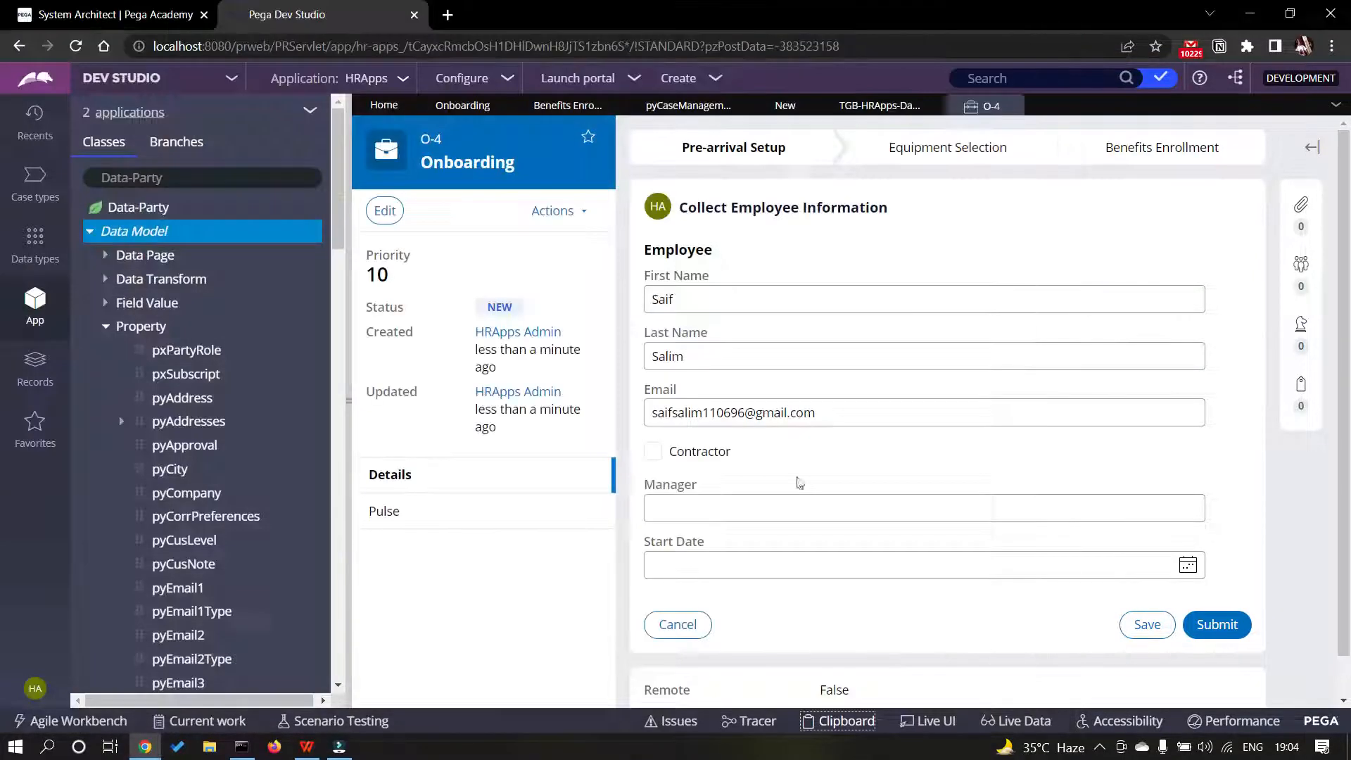
- Find the Employee page under pyWorkPage in the Onboarding case's clipboard and copy its page path
click(850, 723)
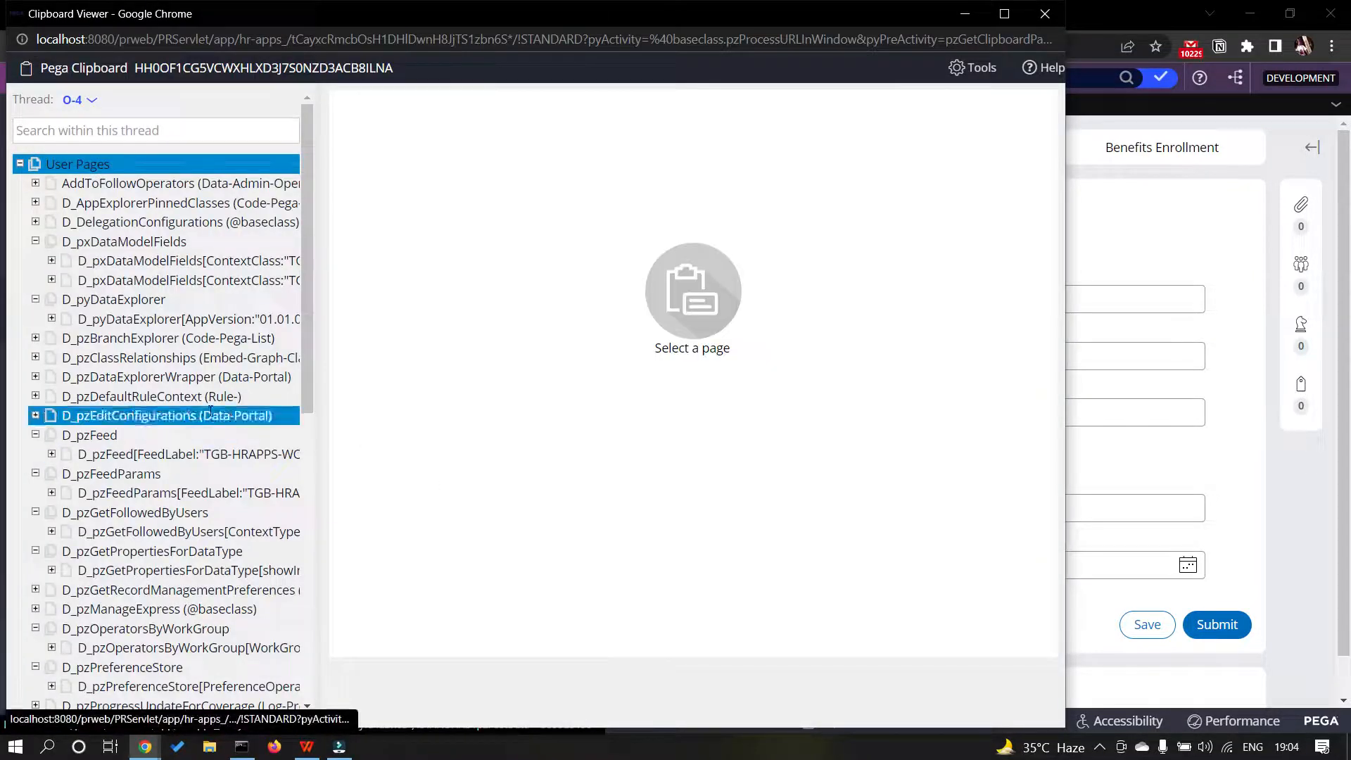
scroll(122, 507, down, 8)
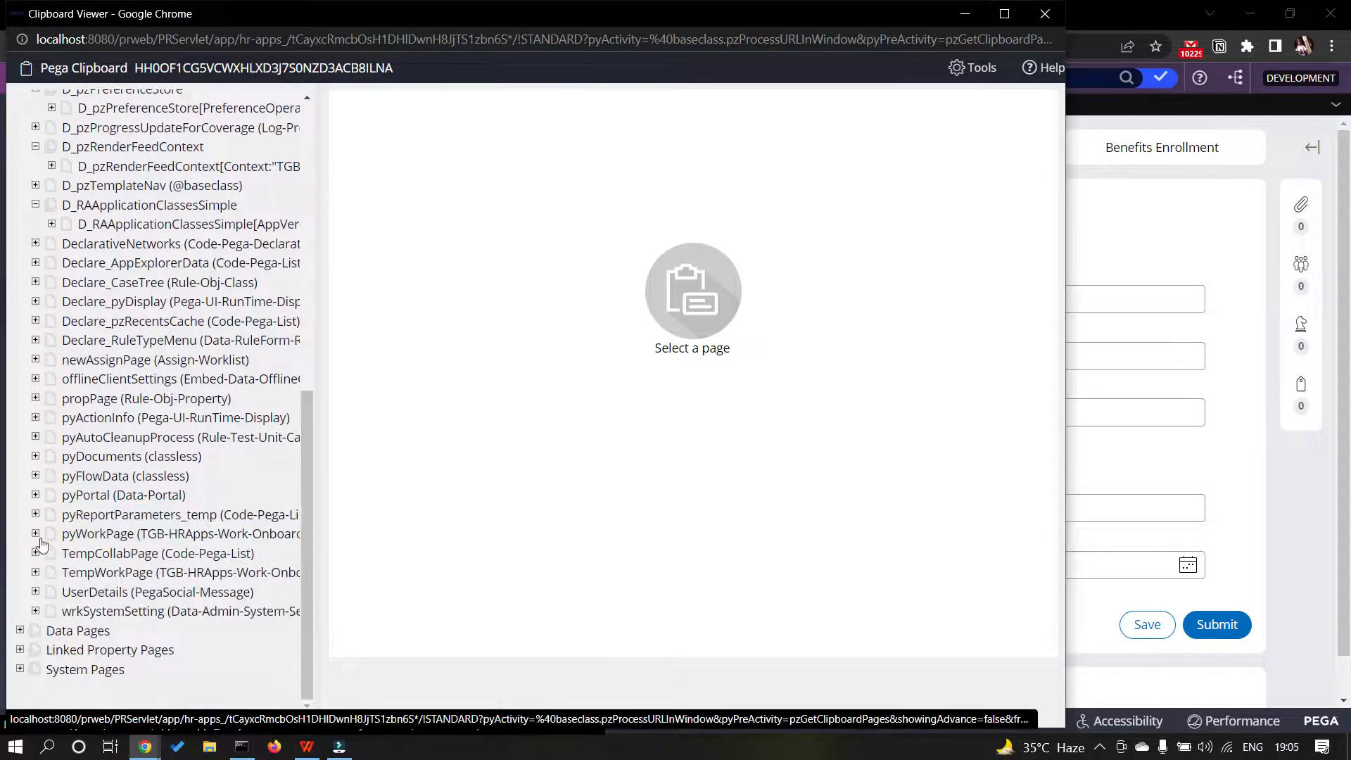
click(122, 534)
scroll(123, 528, down, 3)
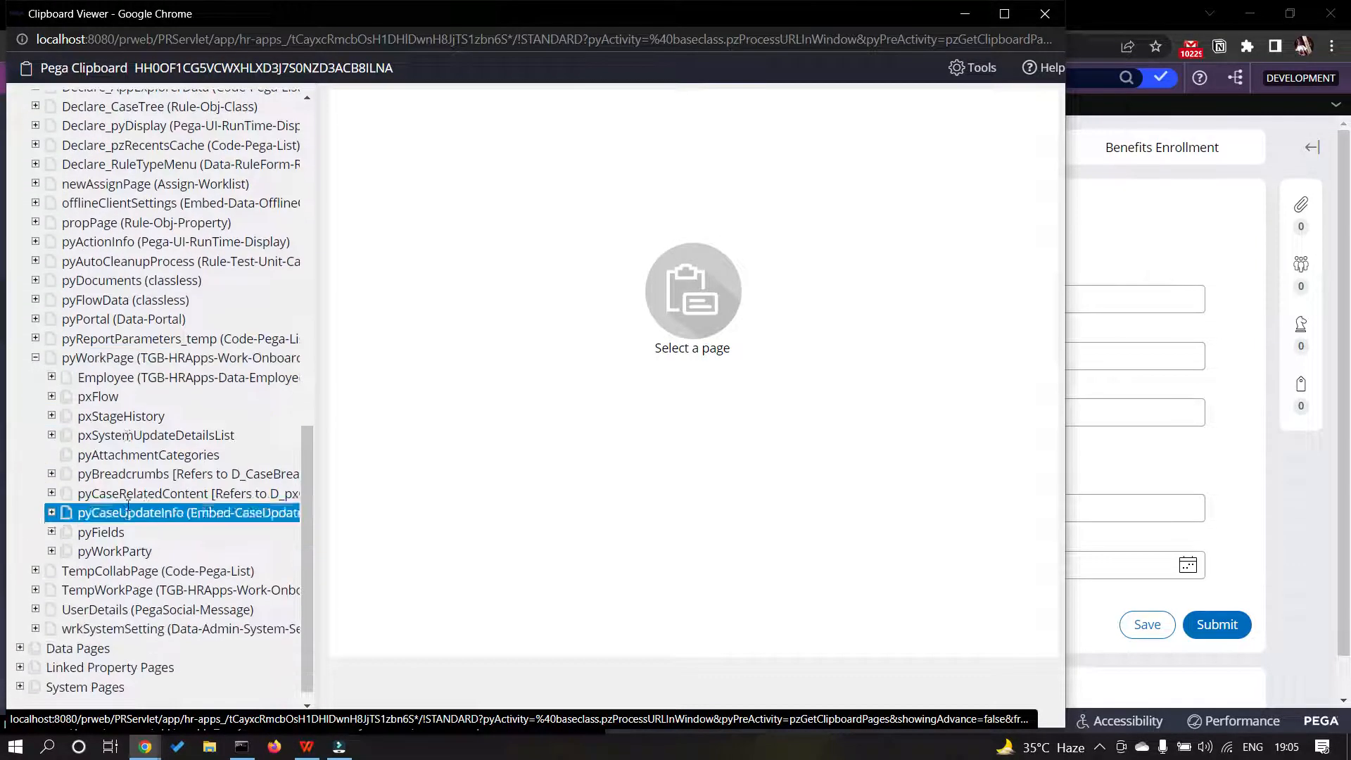
click(112, 378)
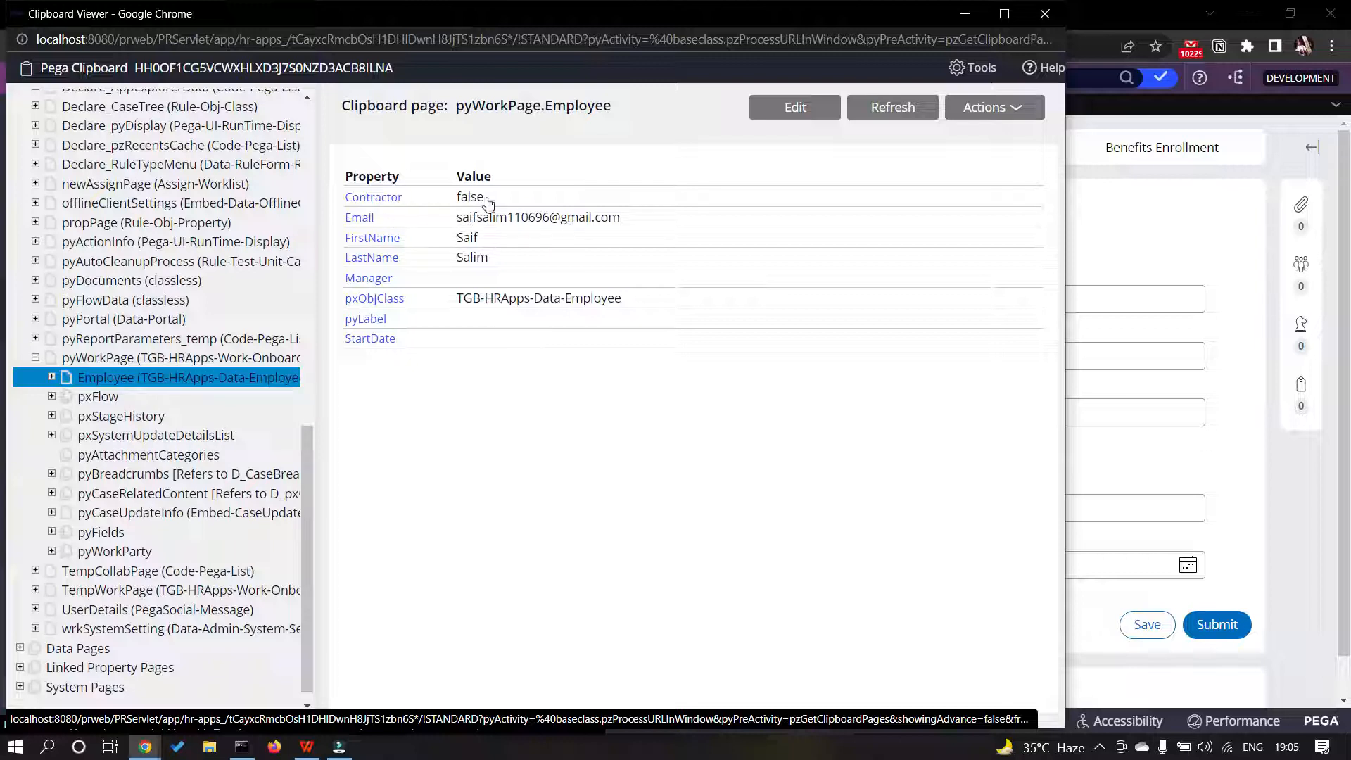
drag(457, 107, 637, 113)
key(ctrl+c)
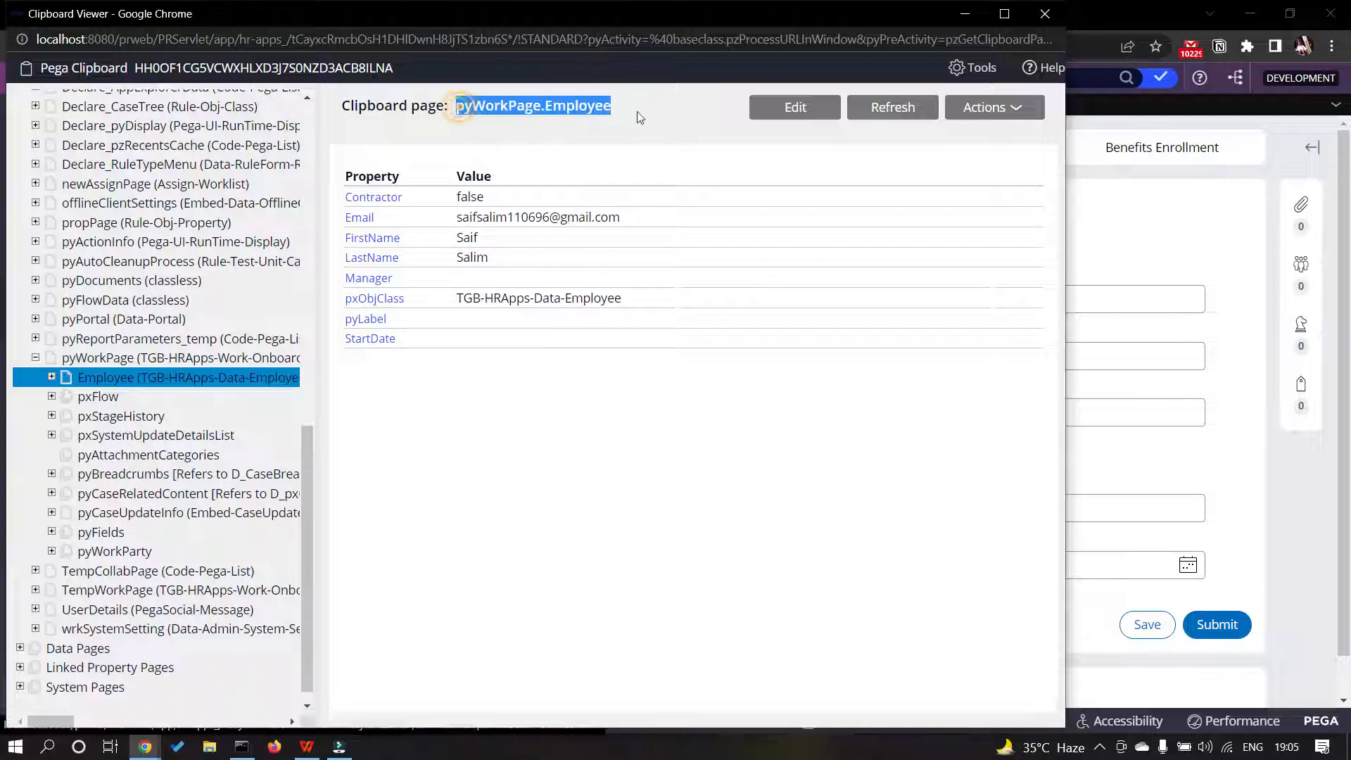
- Set the source of the .pyEmail1 row in the EmployeeParty data transform to pyWorkPage.Employee.Email
click(965, 14)
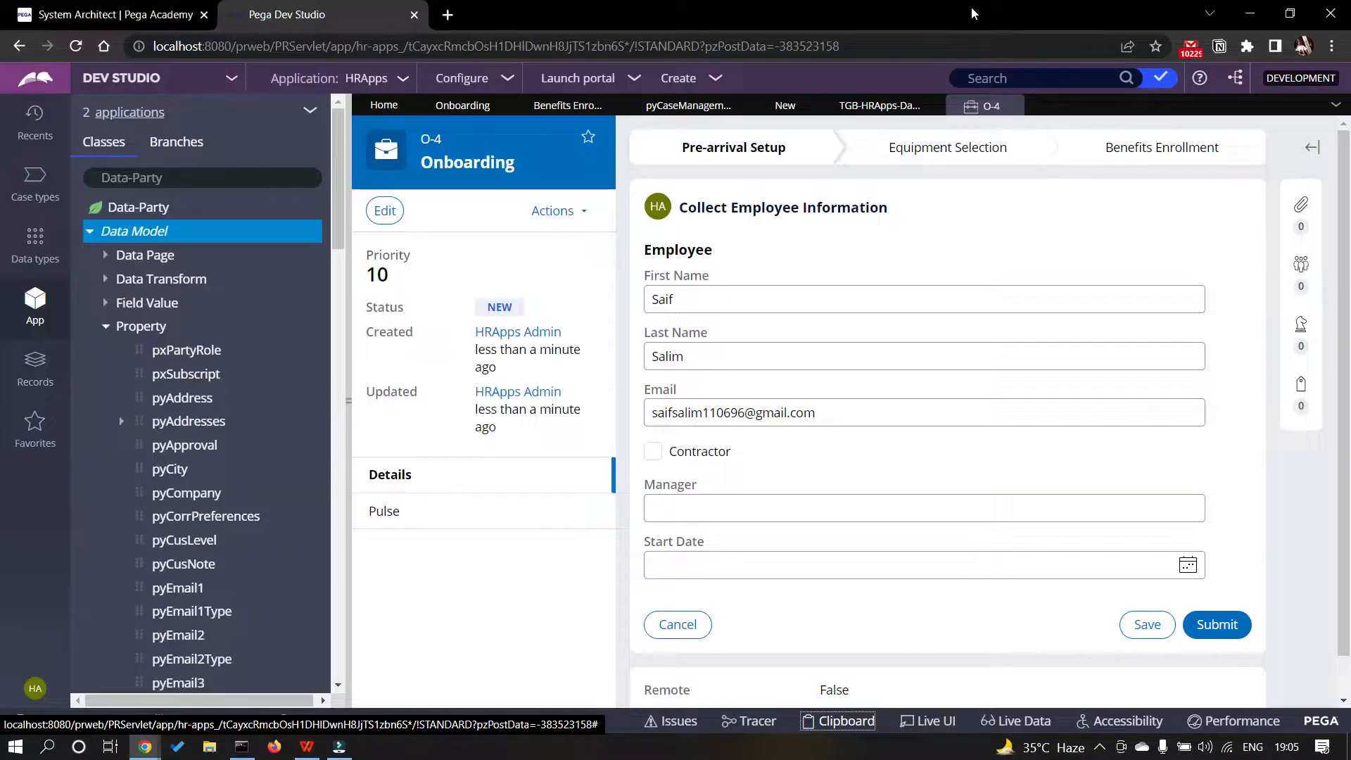
click(872, 107)
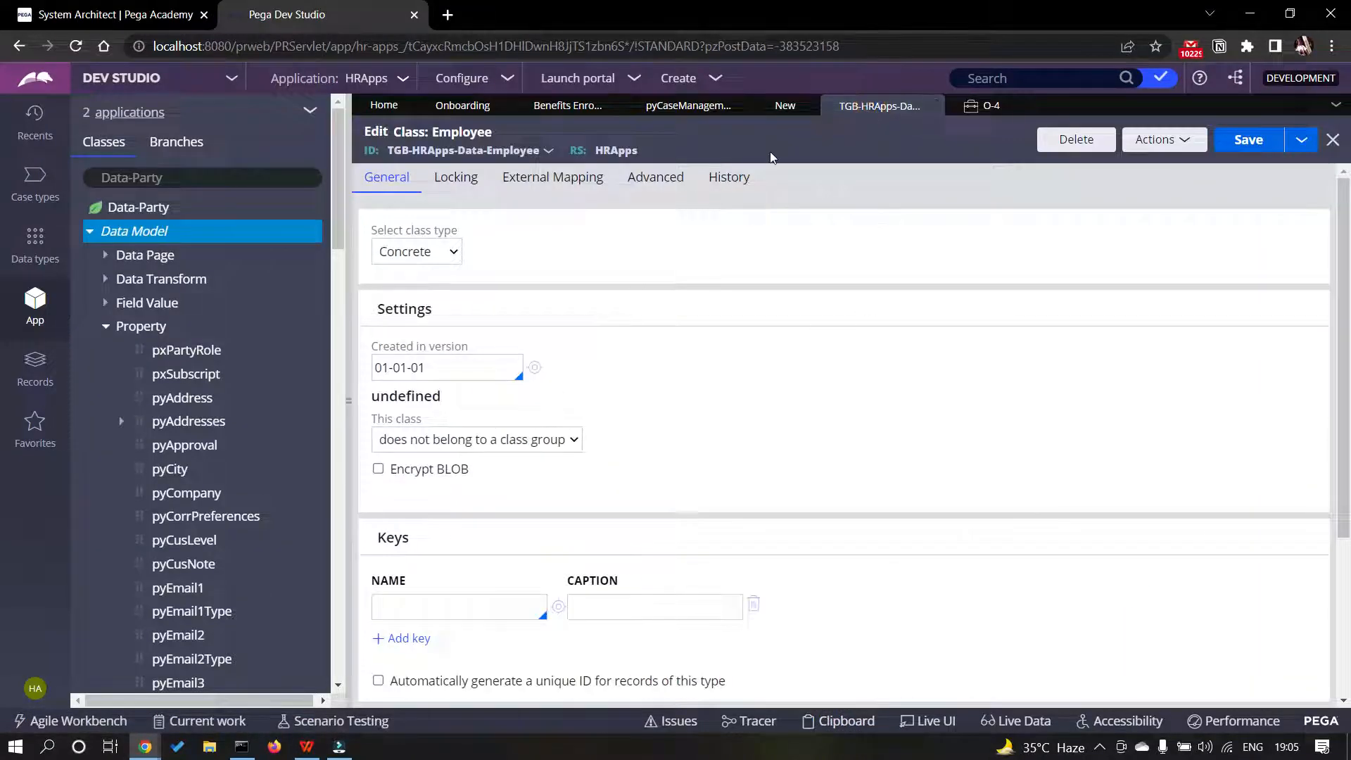
click(774, 107)
click(999, 268)
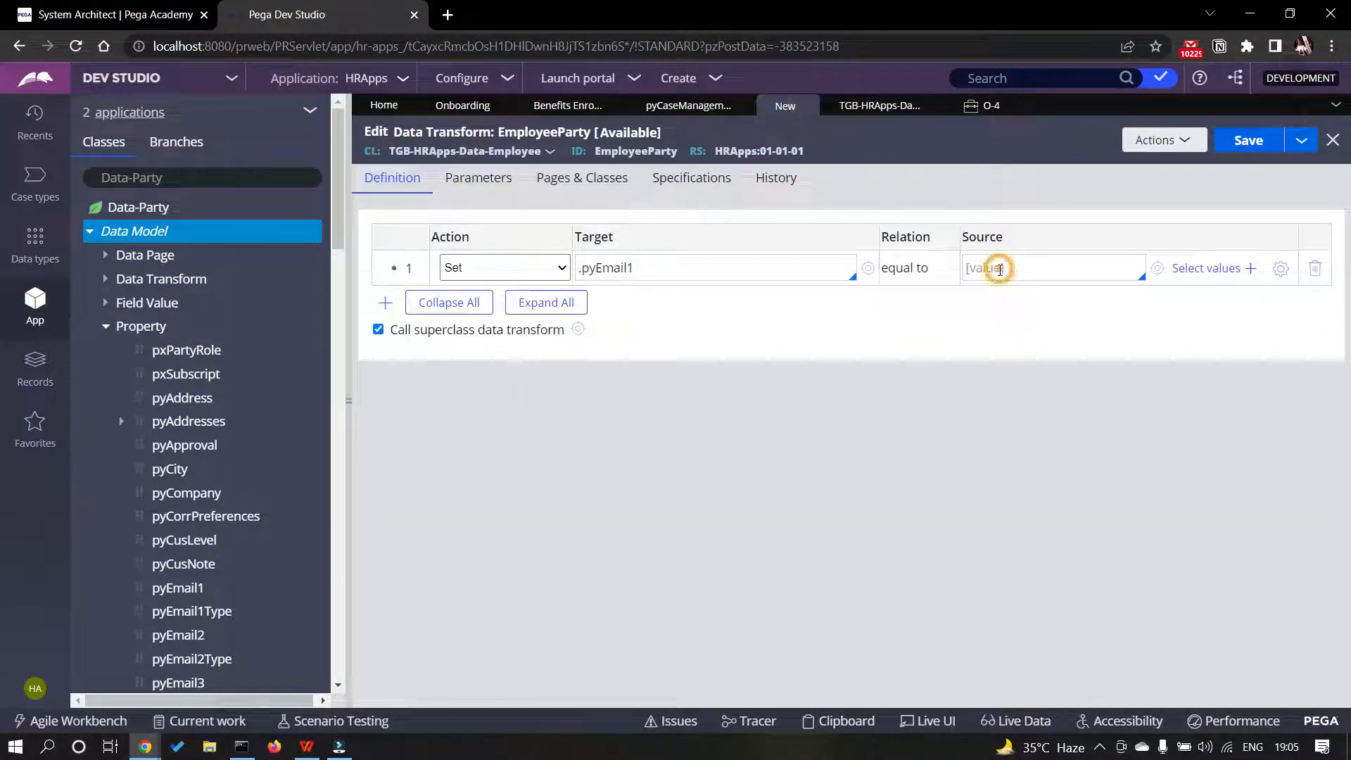
key(ctrl+v)
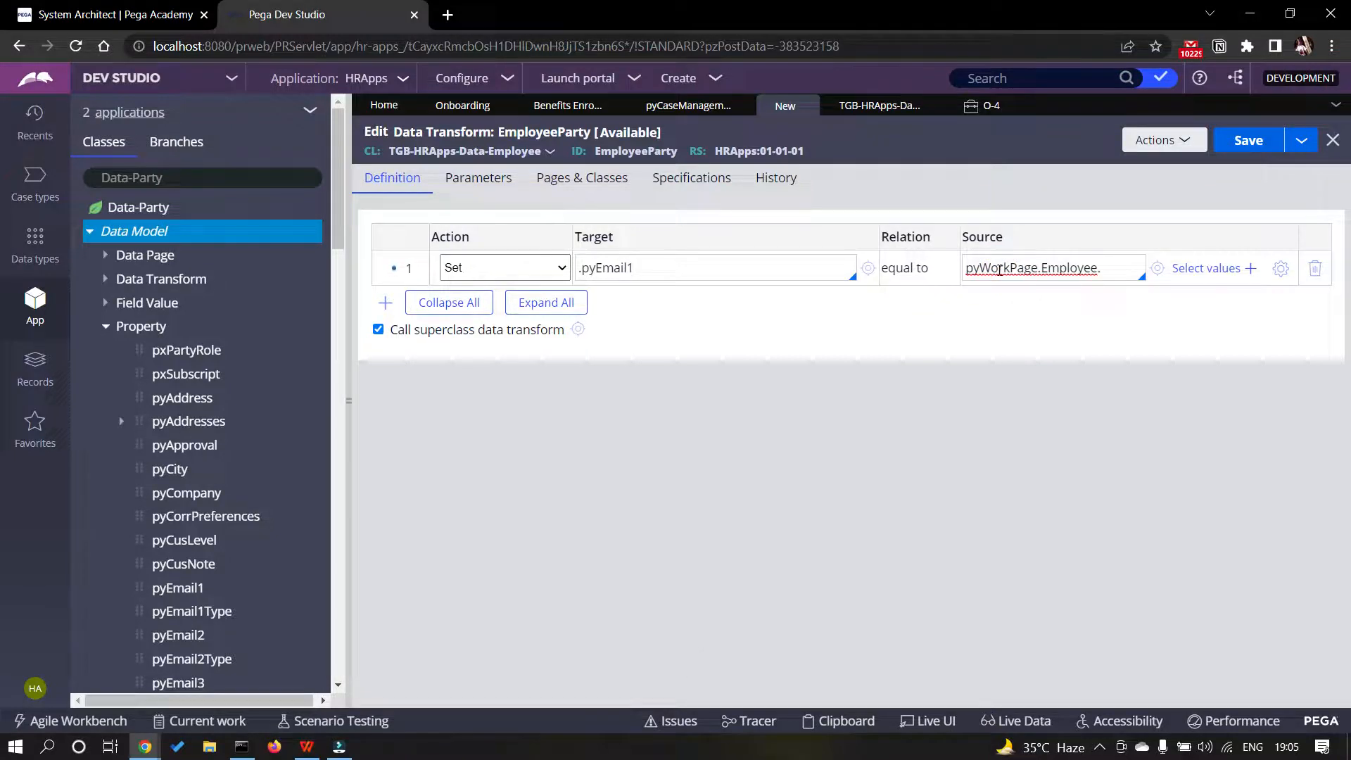
text(Email)
click(965, 294)
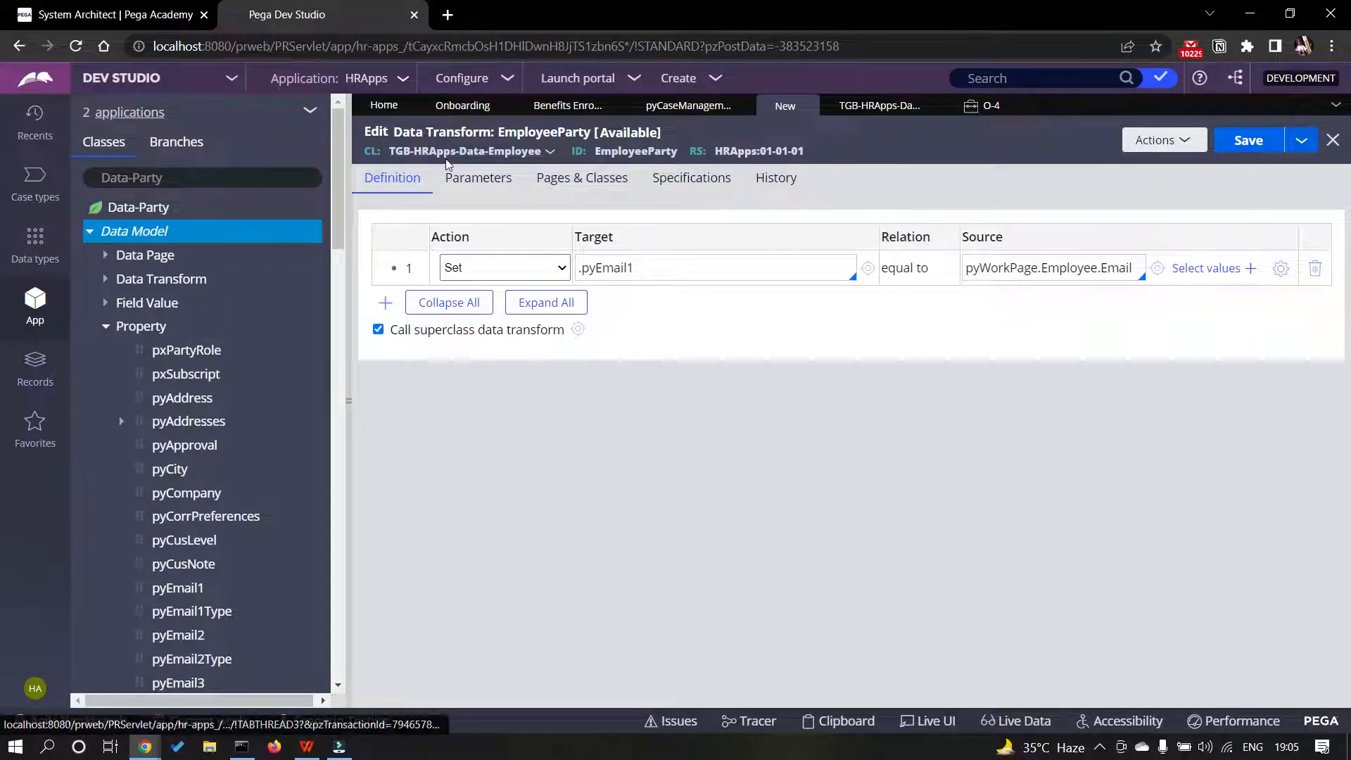
- Declare the page pyWorkPage with class TGB-HRApps-Work-Onboarding in the EmployeeParty data transform's pages and classes
click(567, 177)
click(523, 261)
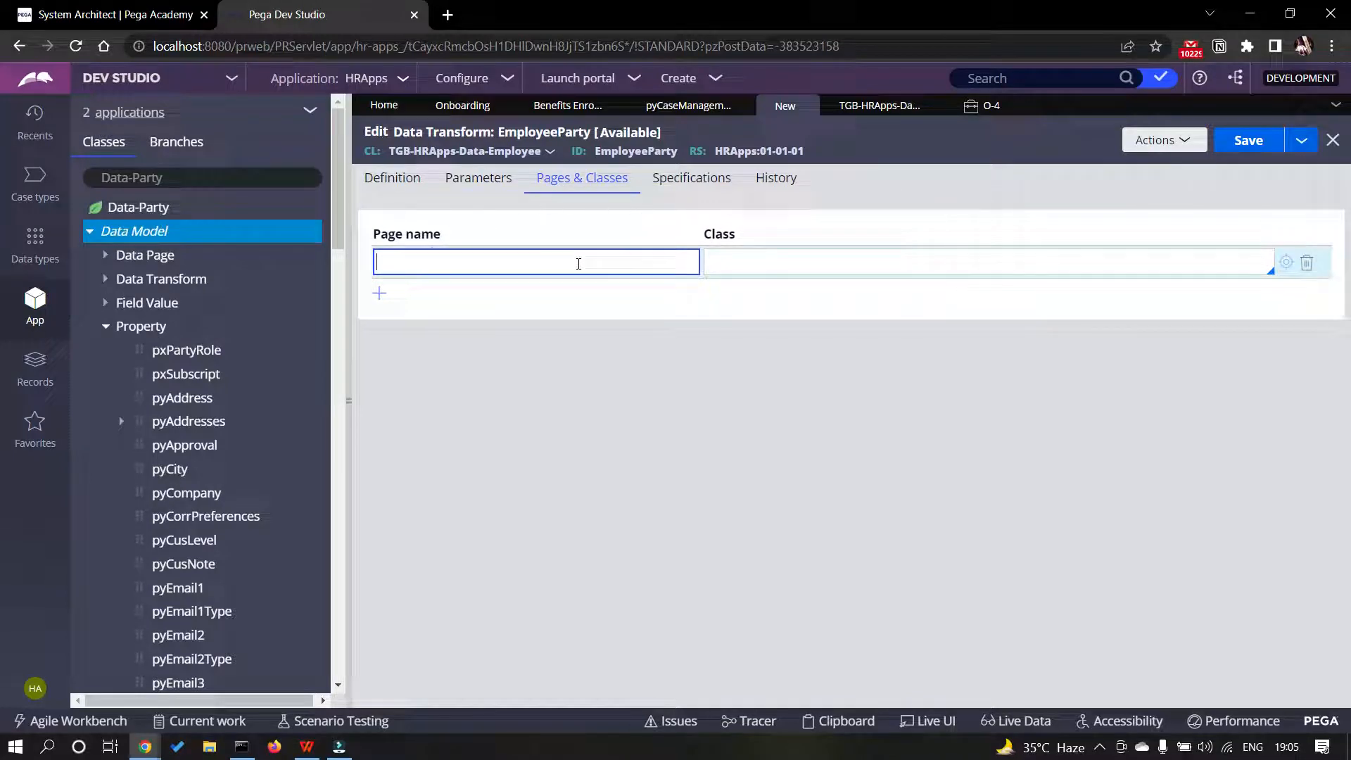
text(pyWorkPage)
key(Tab)
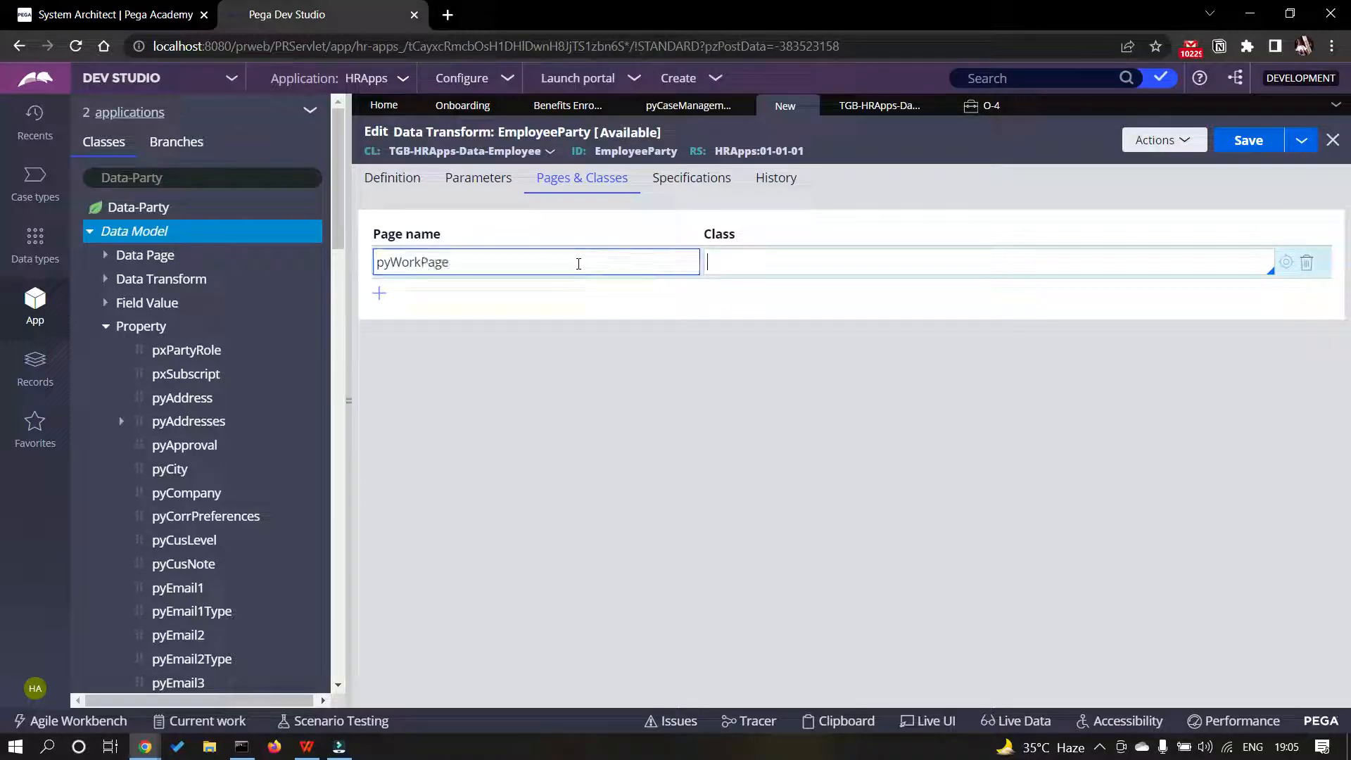
text(TGB-HRApps-Work-)
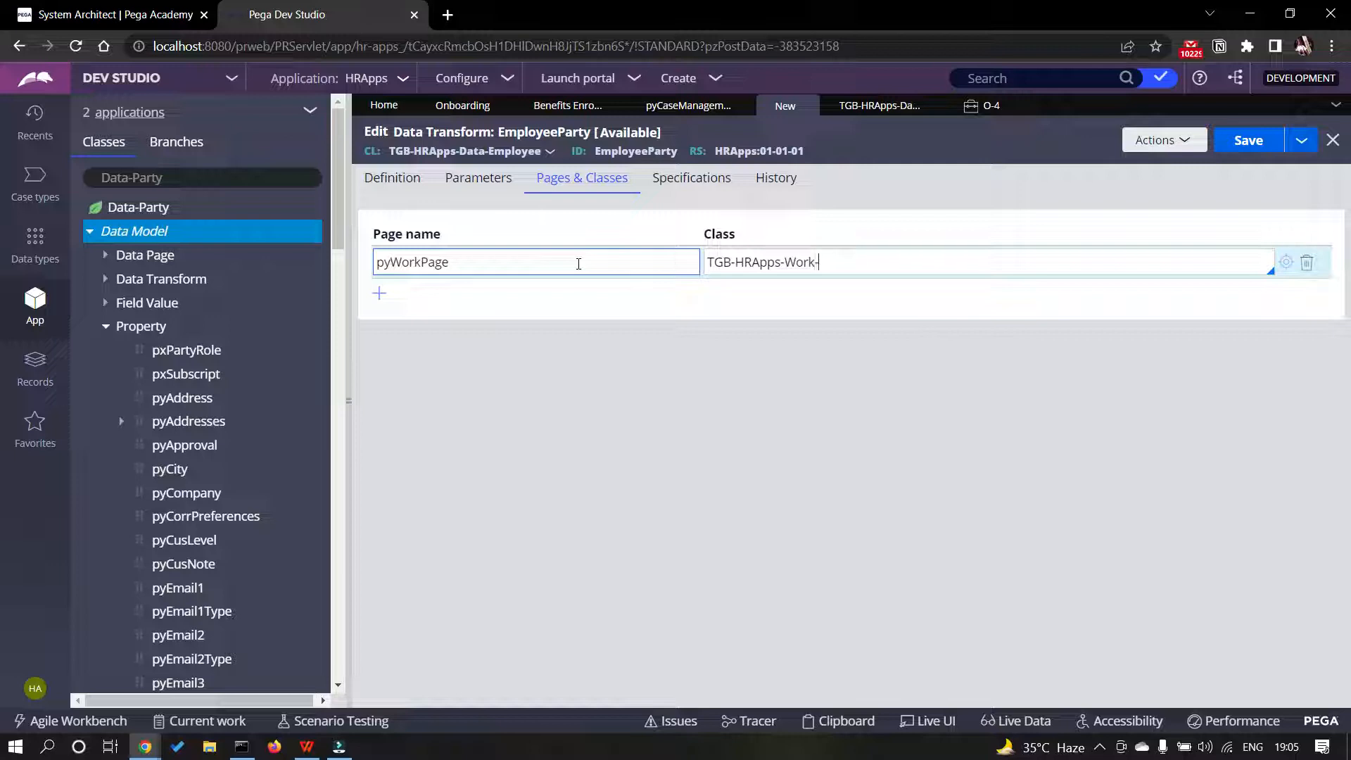
text(Onboarding)
- Add a second row to the data transform definition and set its target to the Data-Party property .pyFirstName
click(389, 187)
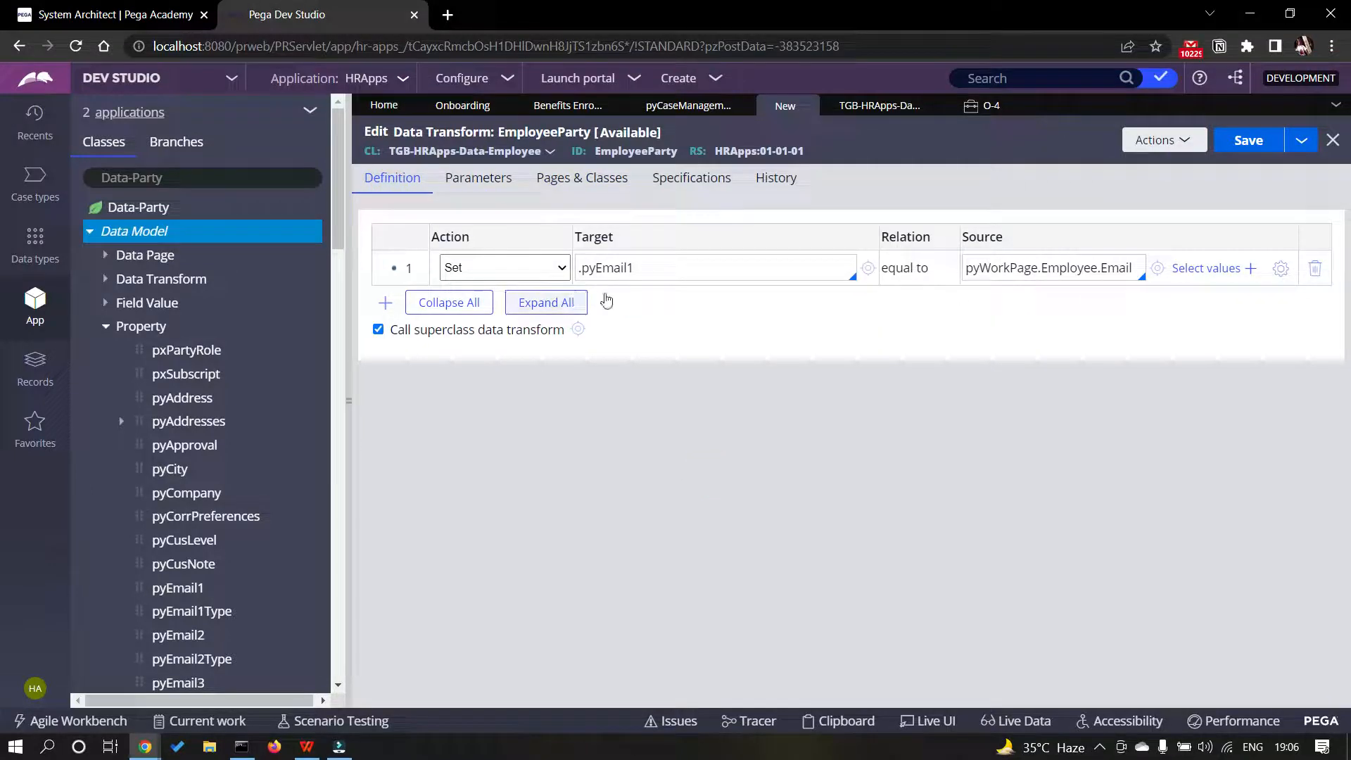
click(386, 303)
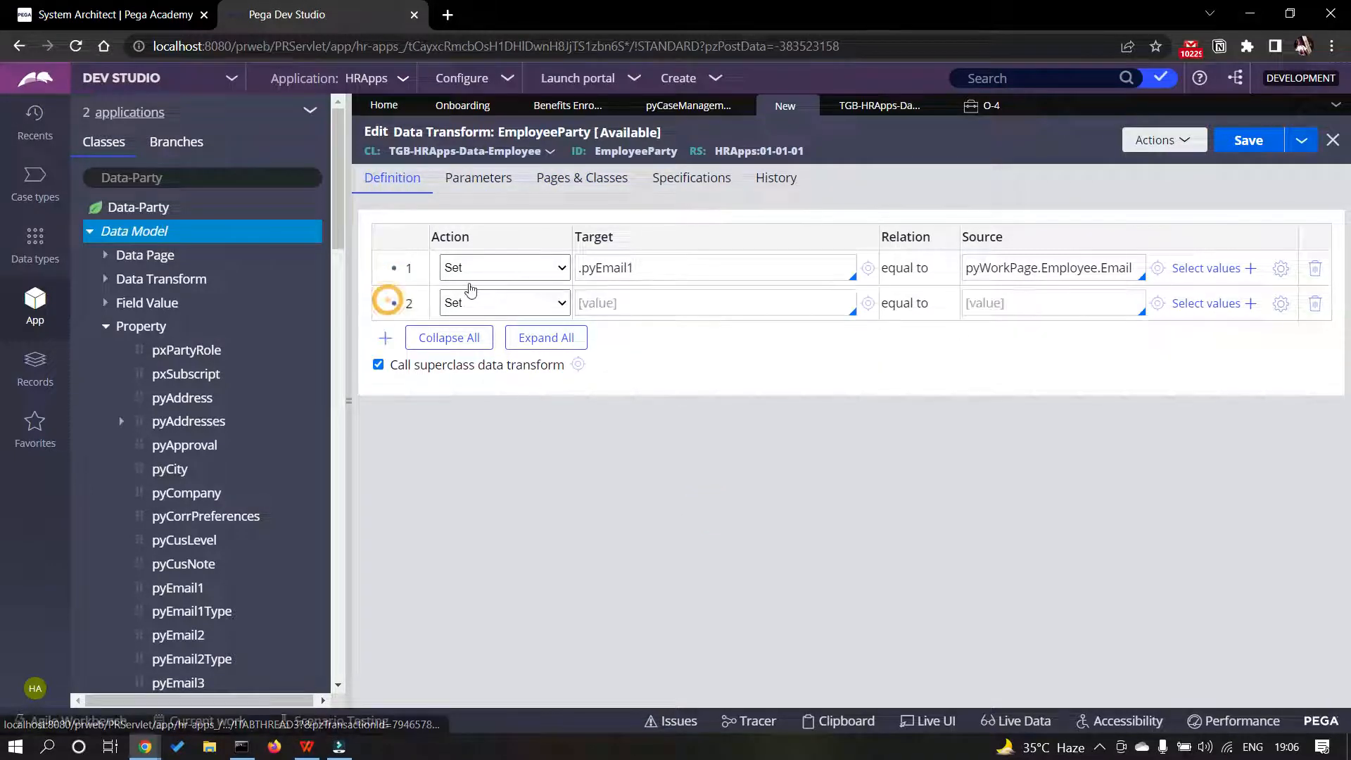
click(593, 302)
text(.)
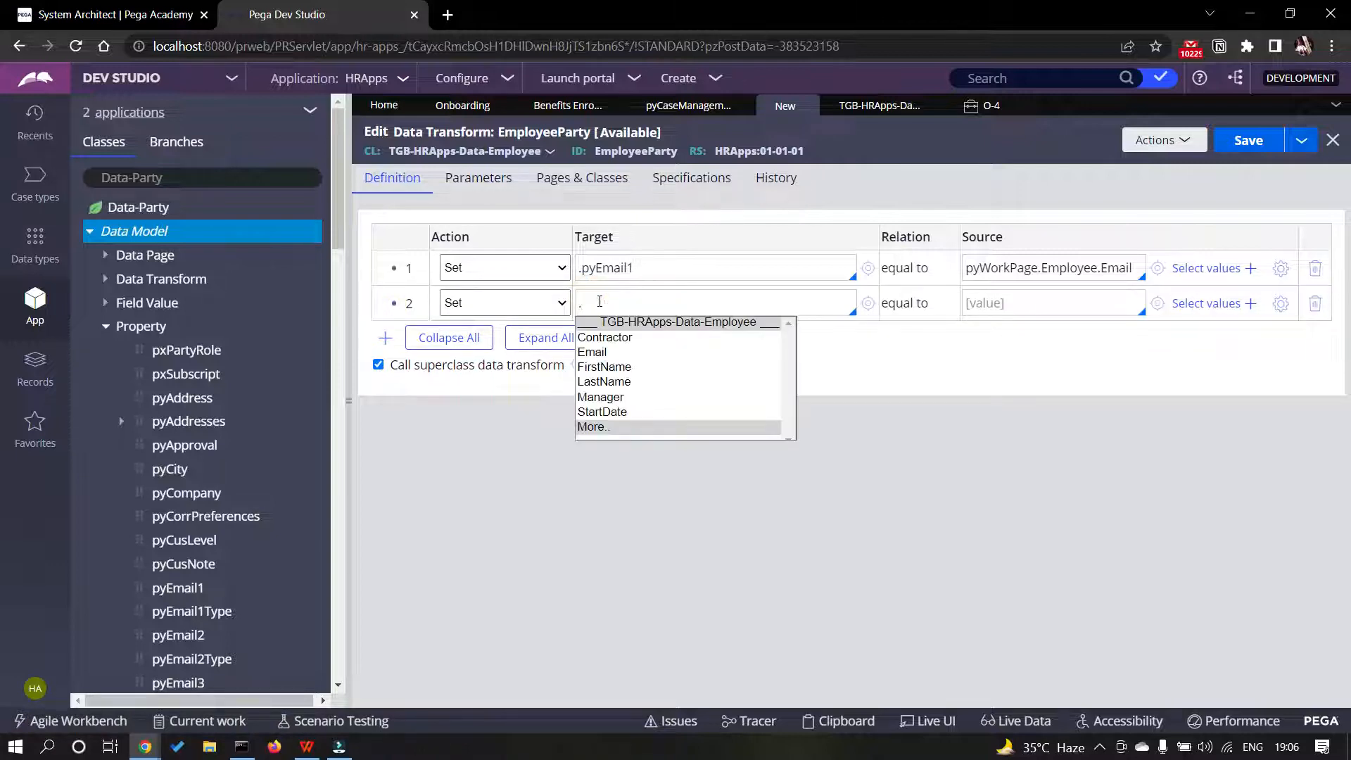
key(Down)
key(Down)
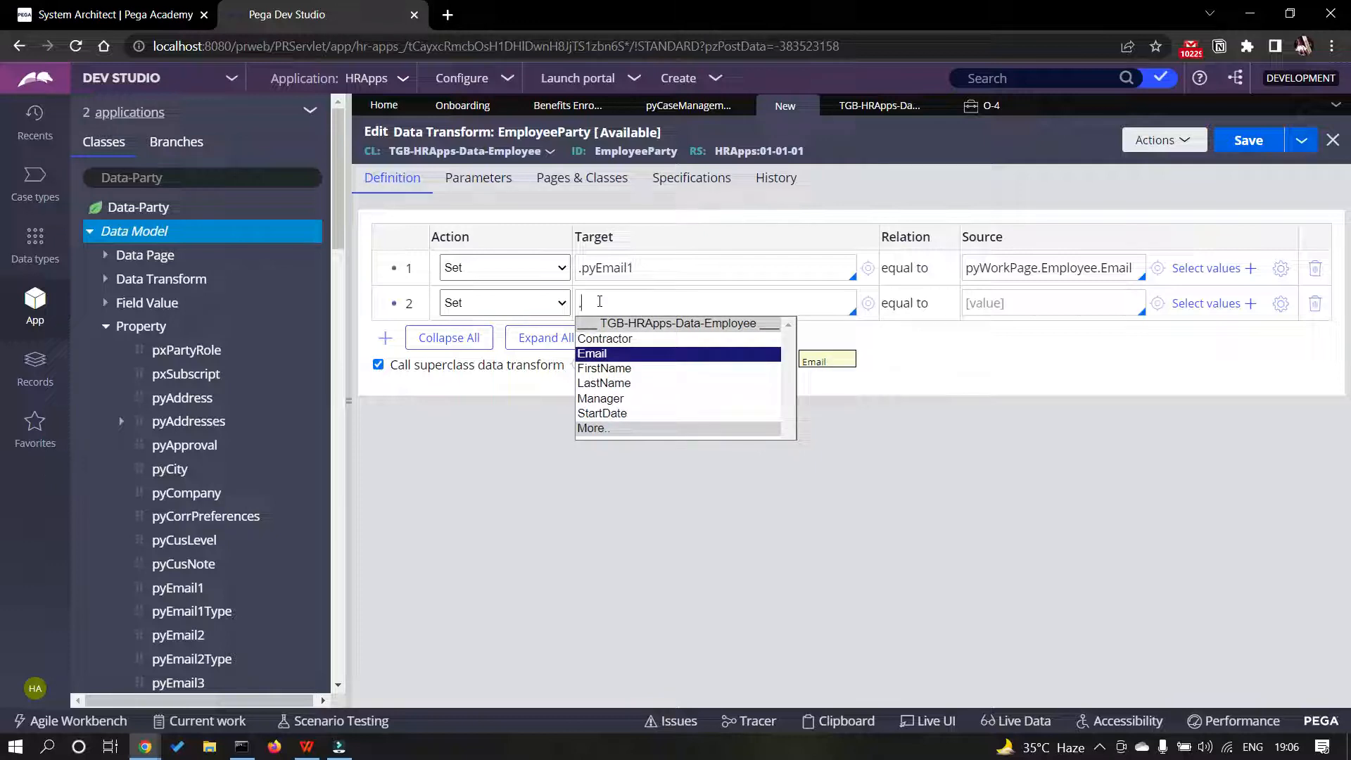
click(609, 429)
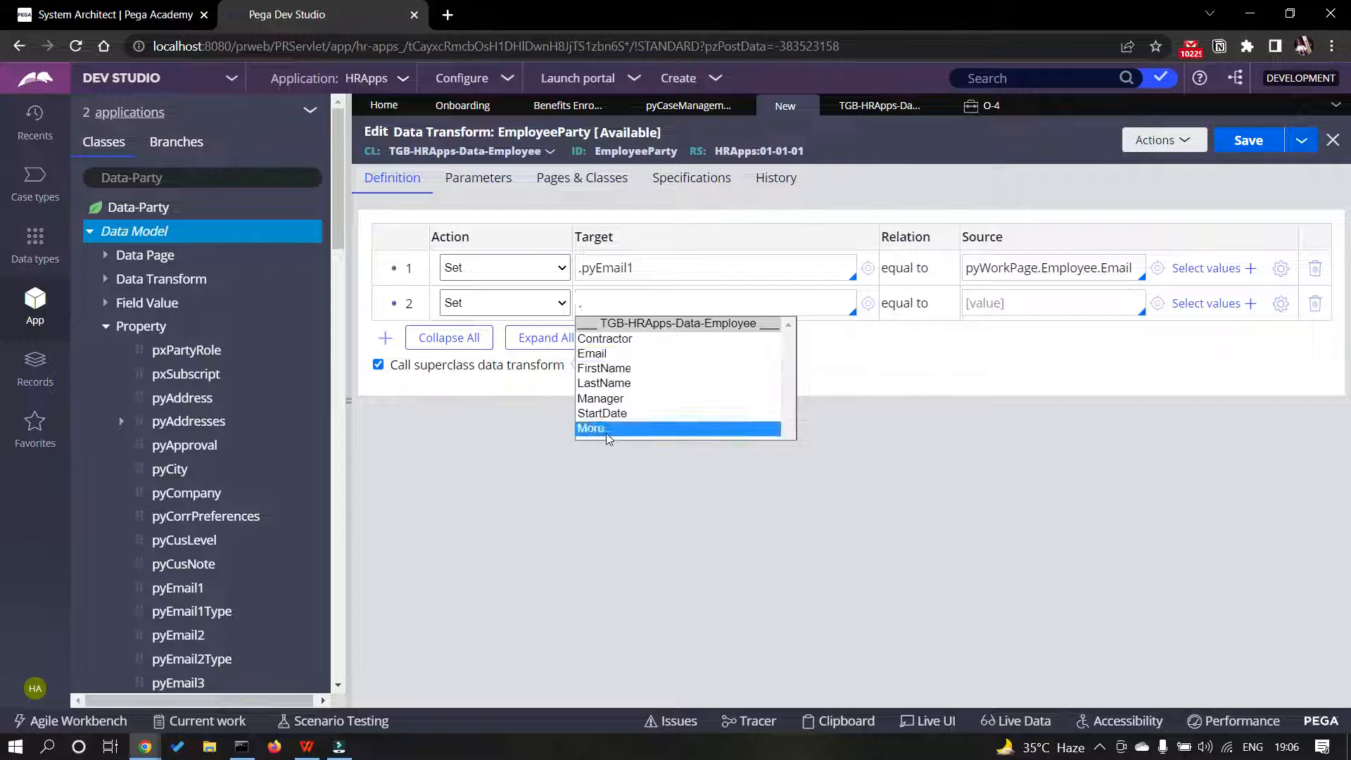
scroll(629, 608, down, 2)
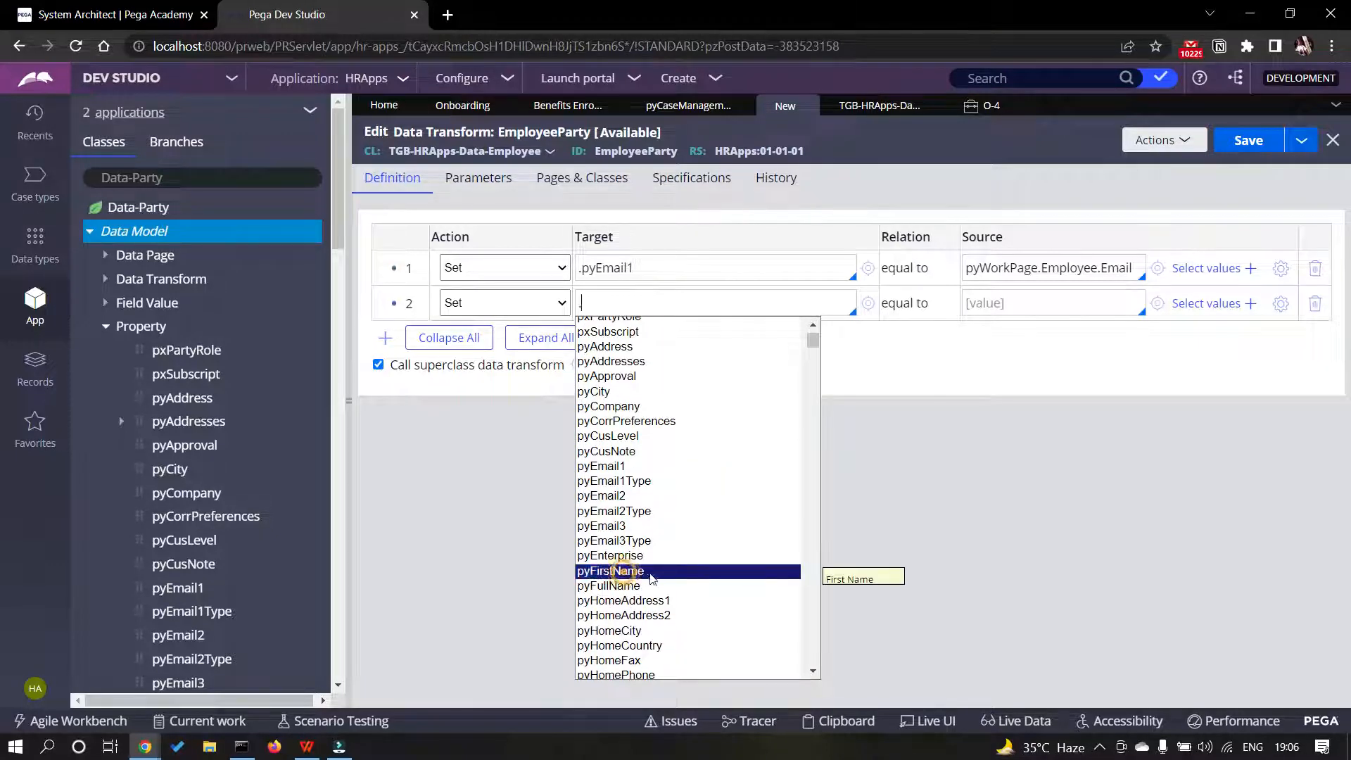
click(626, 573)
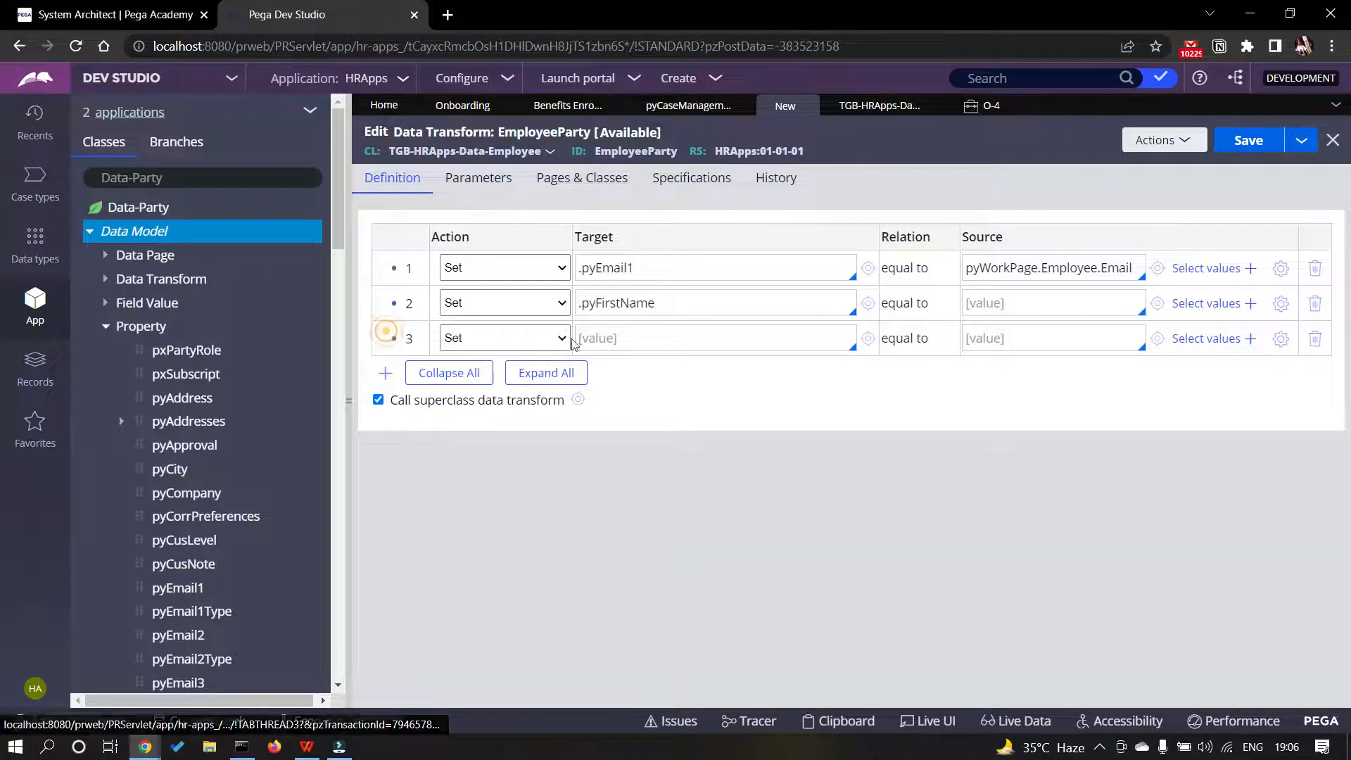
- Add a third row to the data transform with .pyLastName as its target
click(385, 337)
text(.py)
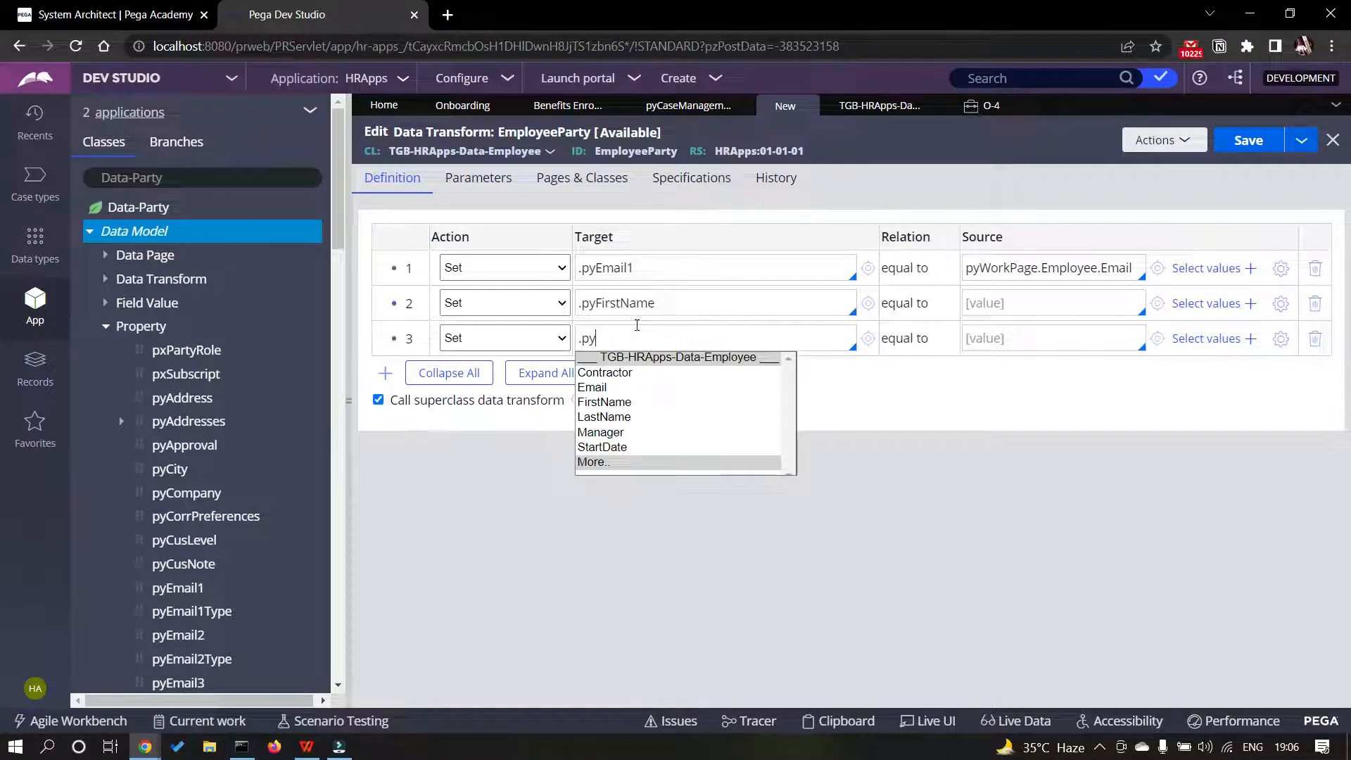
text(LastName)
- Add a fourth row to the data transform and set its target to the participant ID property .pyWorkPartyUri
click(385, 373)
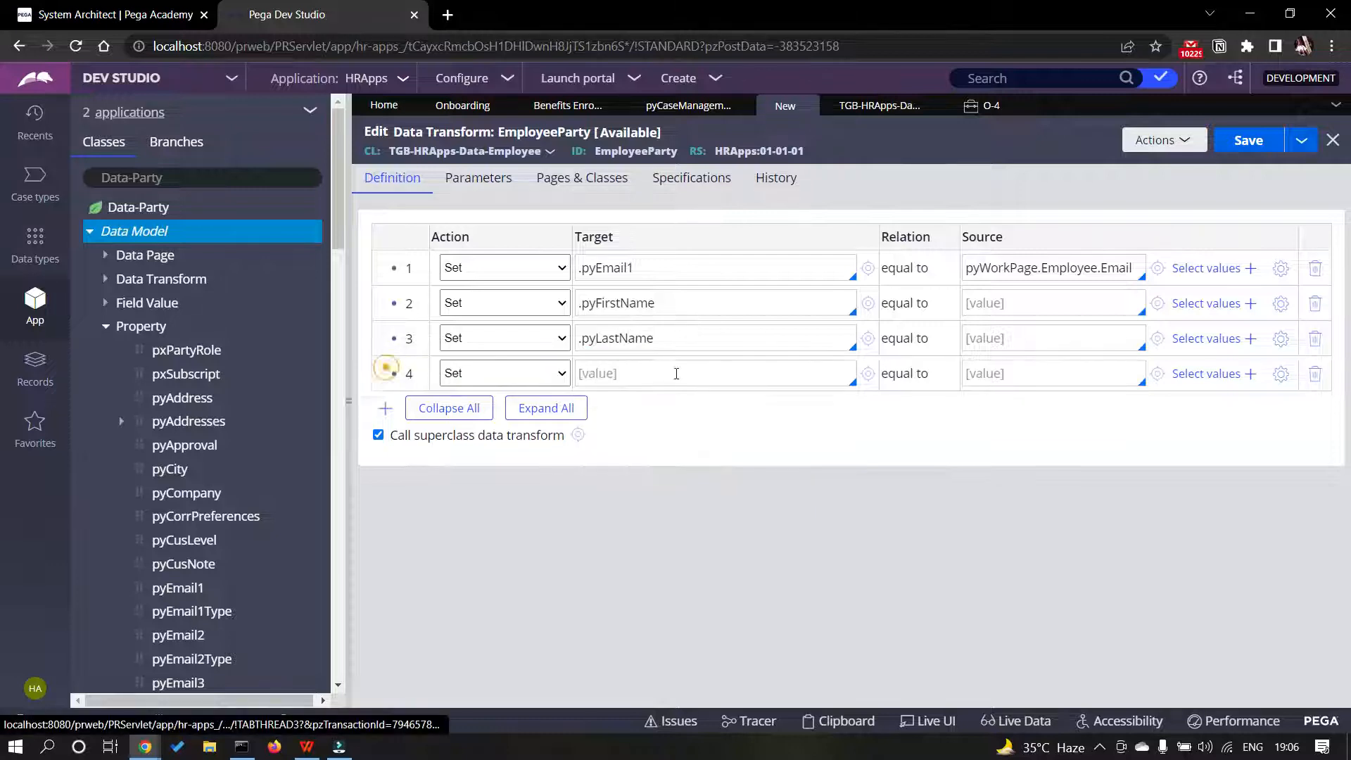
click(622, 373)
text(.pyWopr)
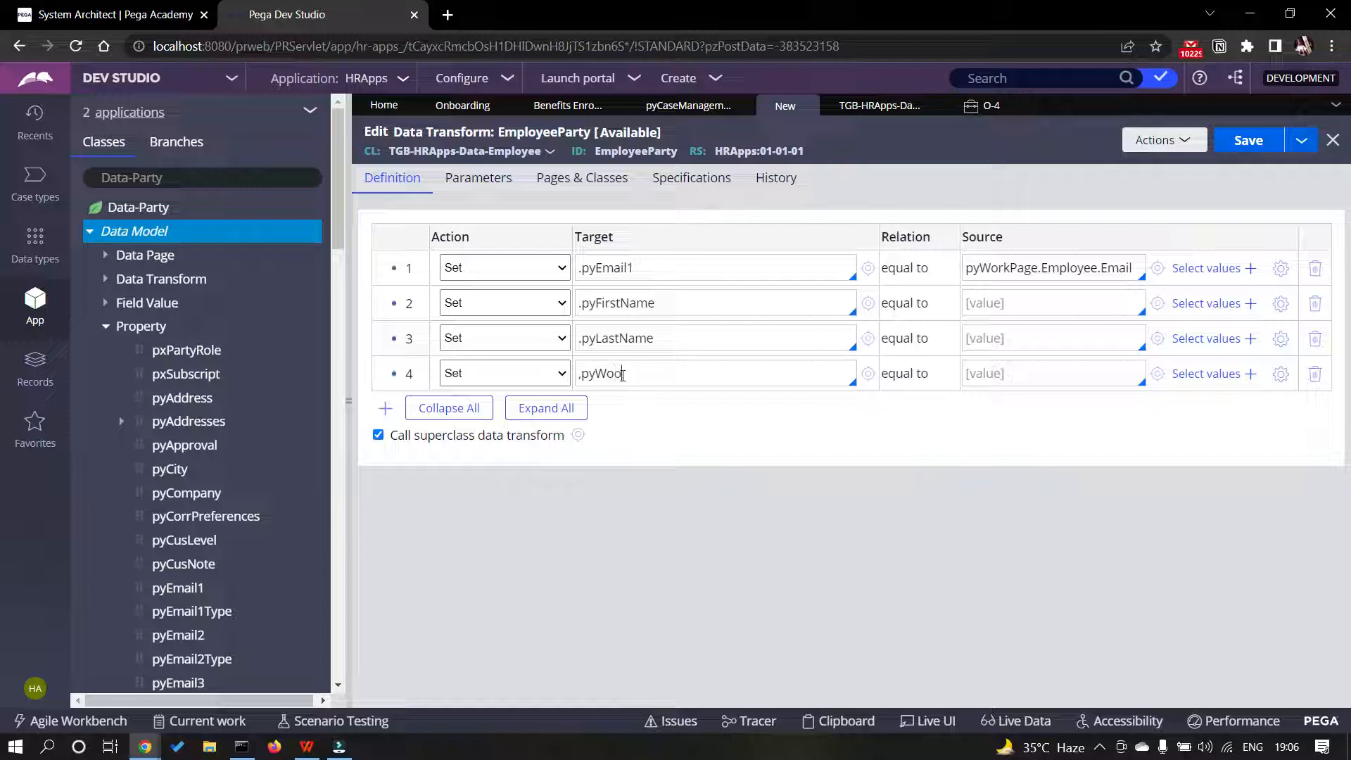
key(BackSpace)
key(BackSpace)
key(BackSpace)
key(BackSpace)
key(BackSpace)
text(.pyWork)
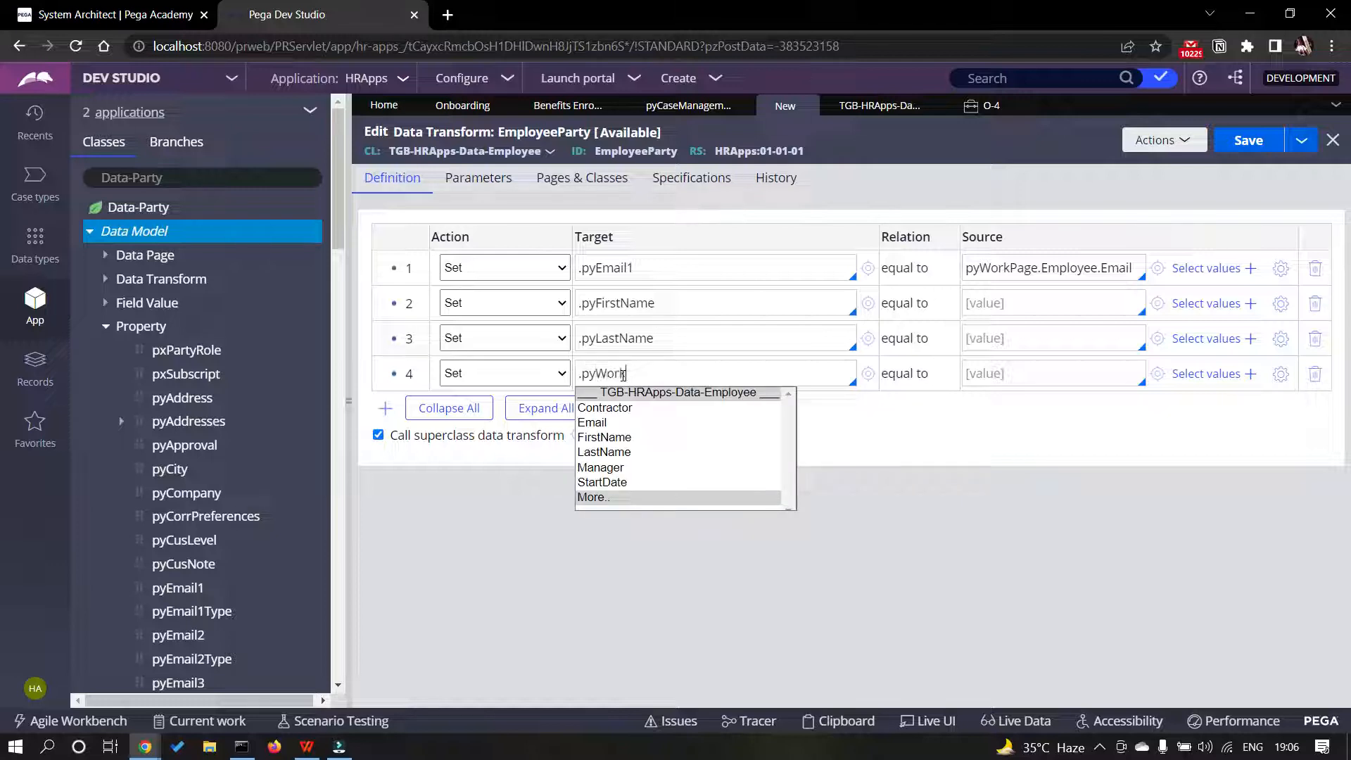
text(PartyUri)
key(Down)
key(Down)
key(Down)
key(Down)
key(Down)
key(Down)
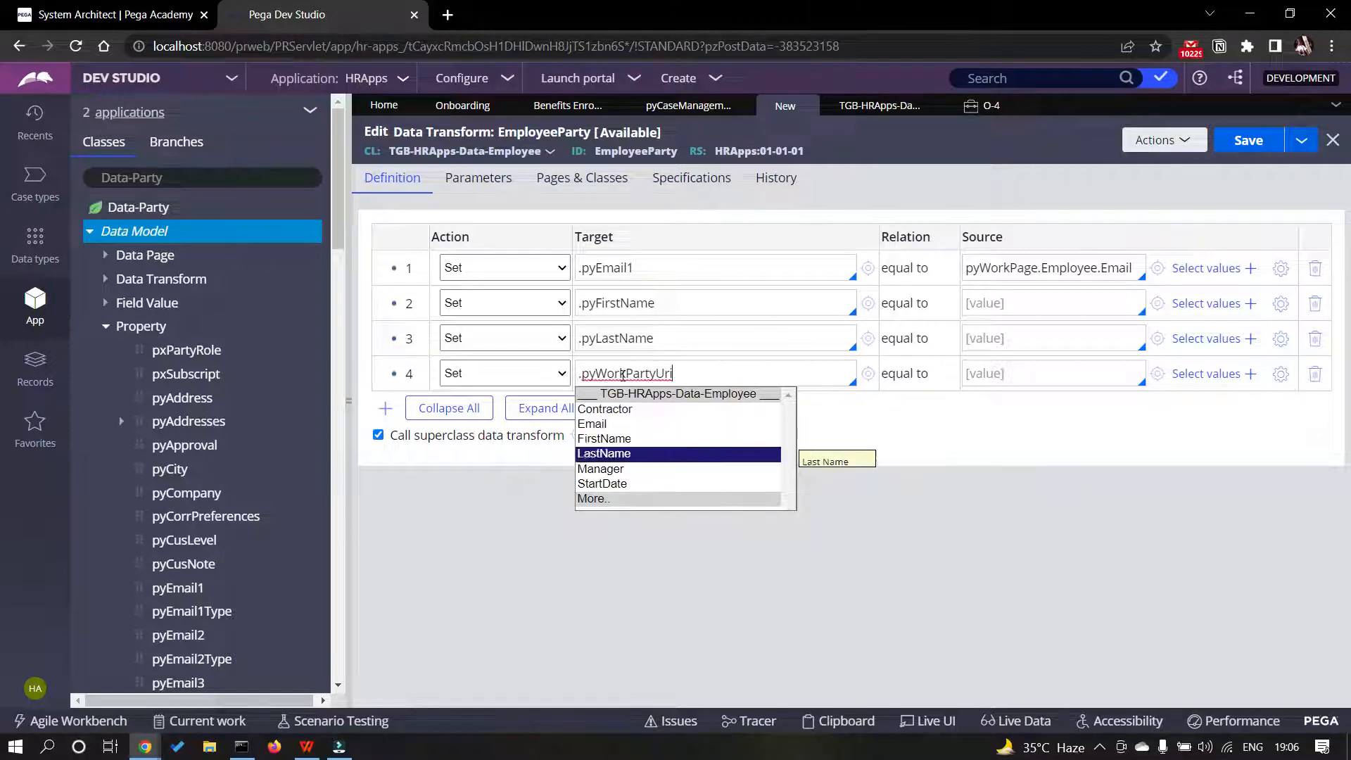
key(Down)
key(Return)
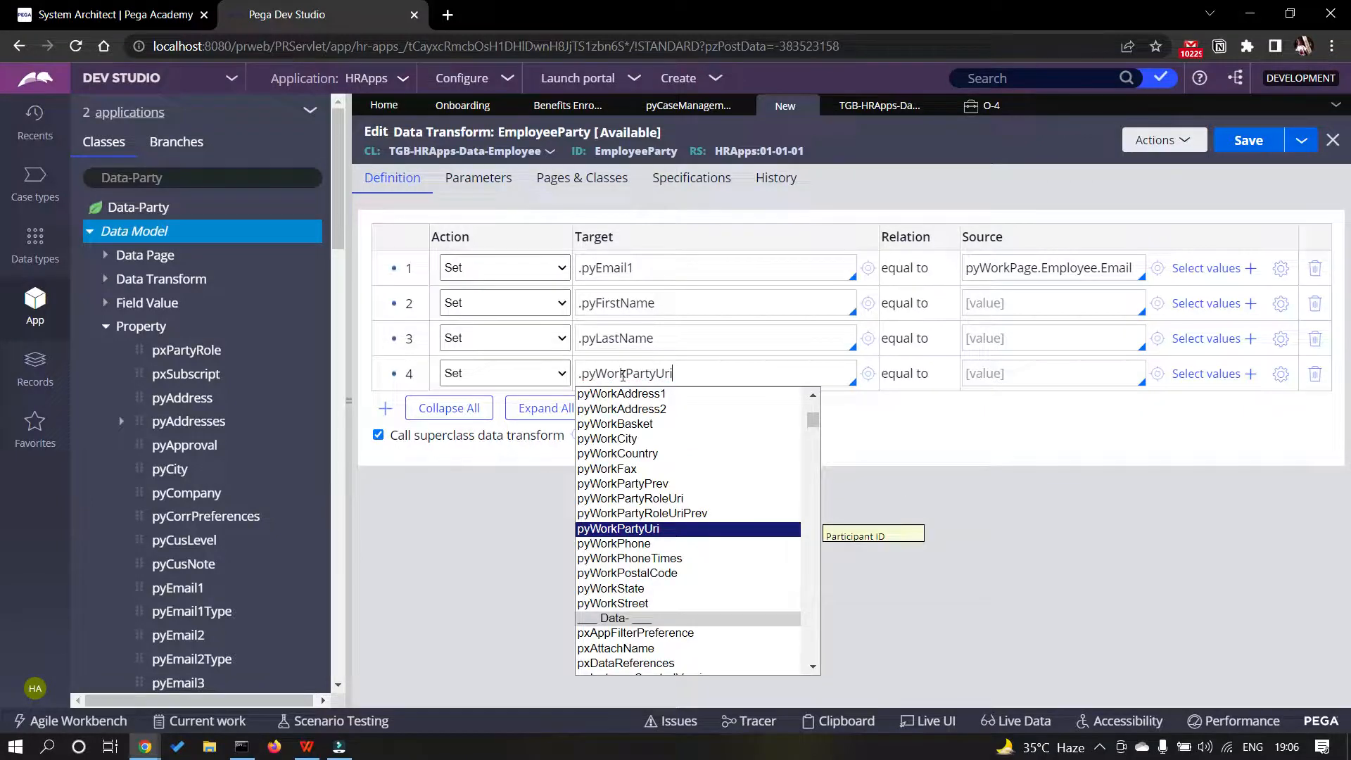
- Copy pyWorkPage.Employee from the .pyEmail1 row's source into the sources of the .pyFirstName, .pyLastName and .pyWorkPartyUri rows
click(628, 532)
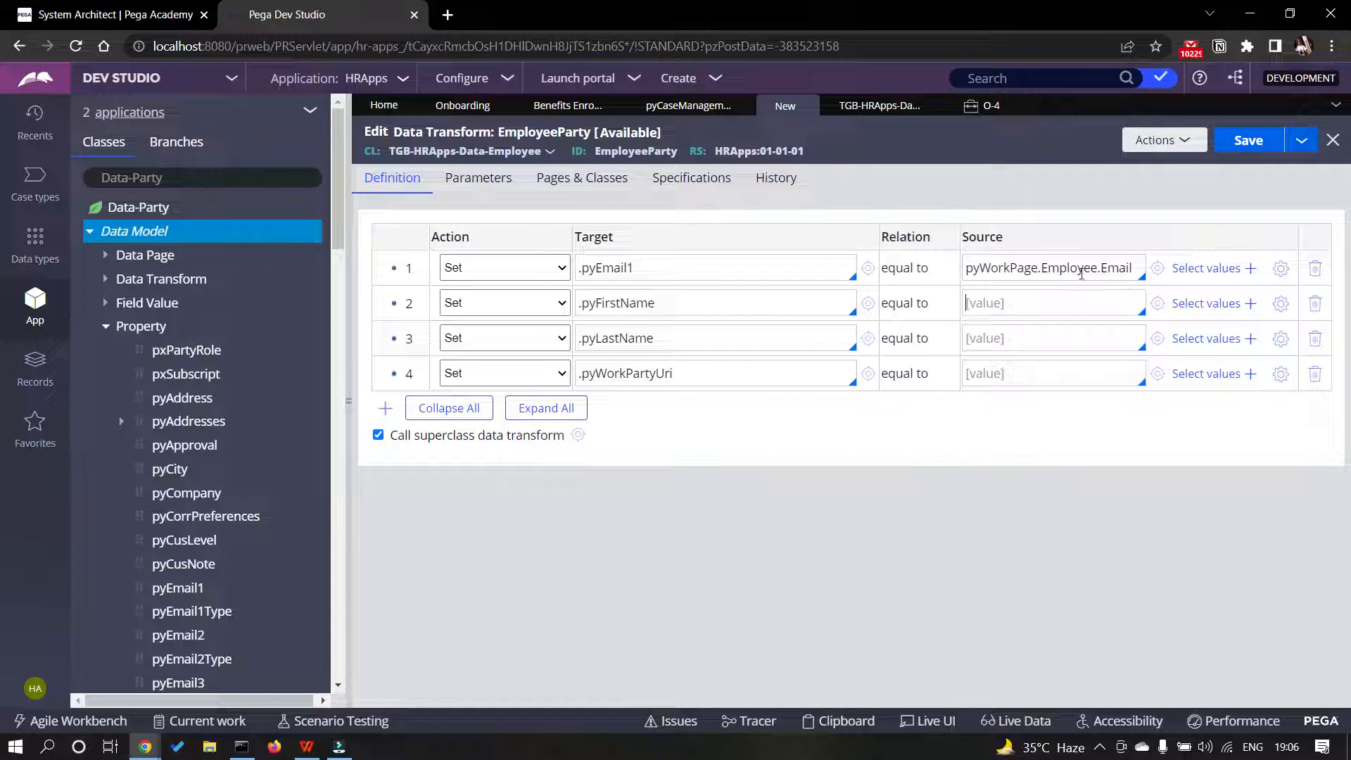
drag(1098, 269, 969, 271)
key(ctrl+c)
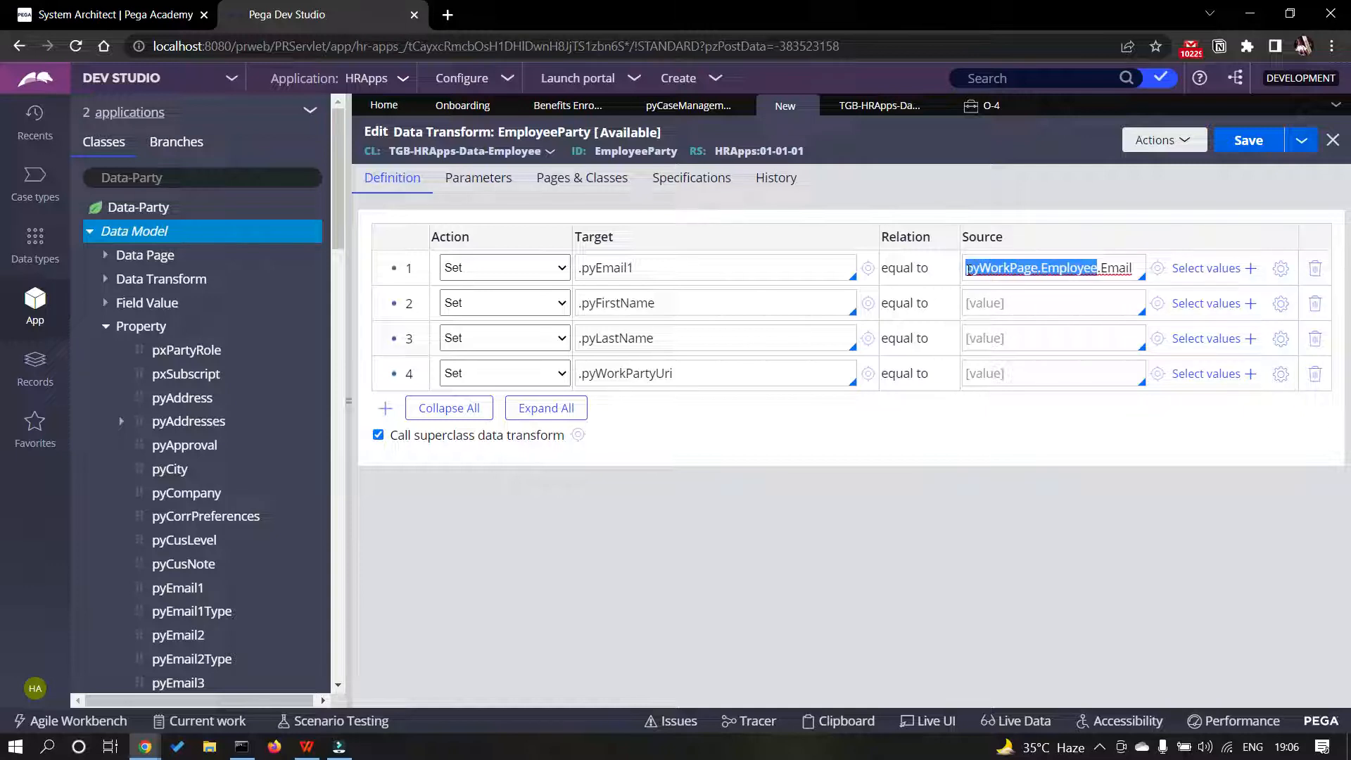
click(1000, 305)
key(ctrl+v)
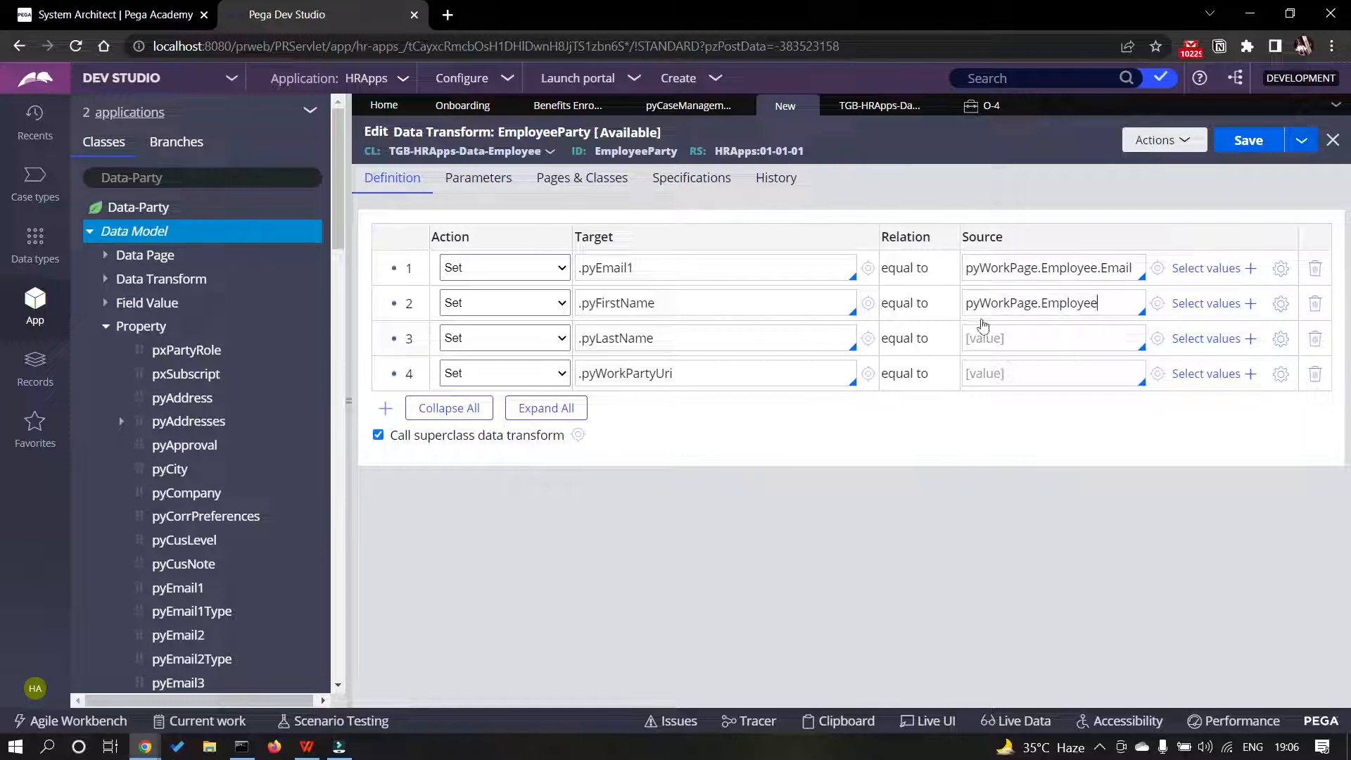
click(1005, 341)
key(ctrl+v)
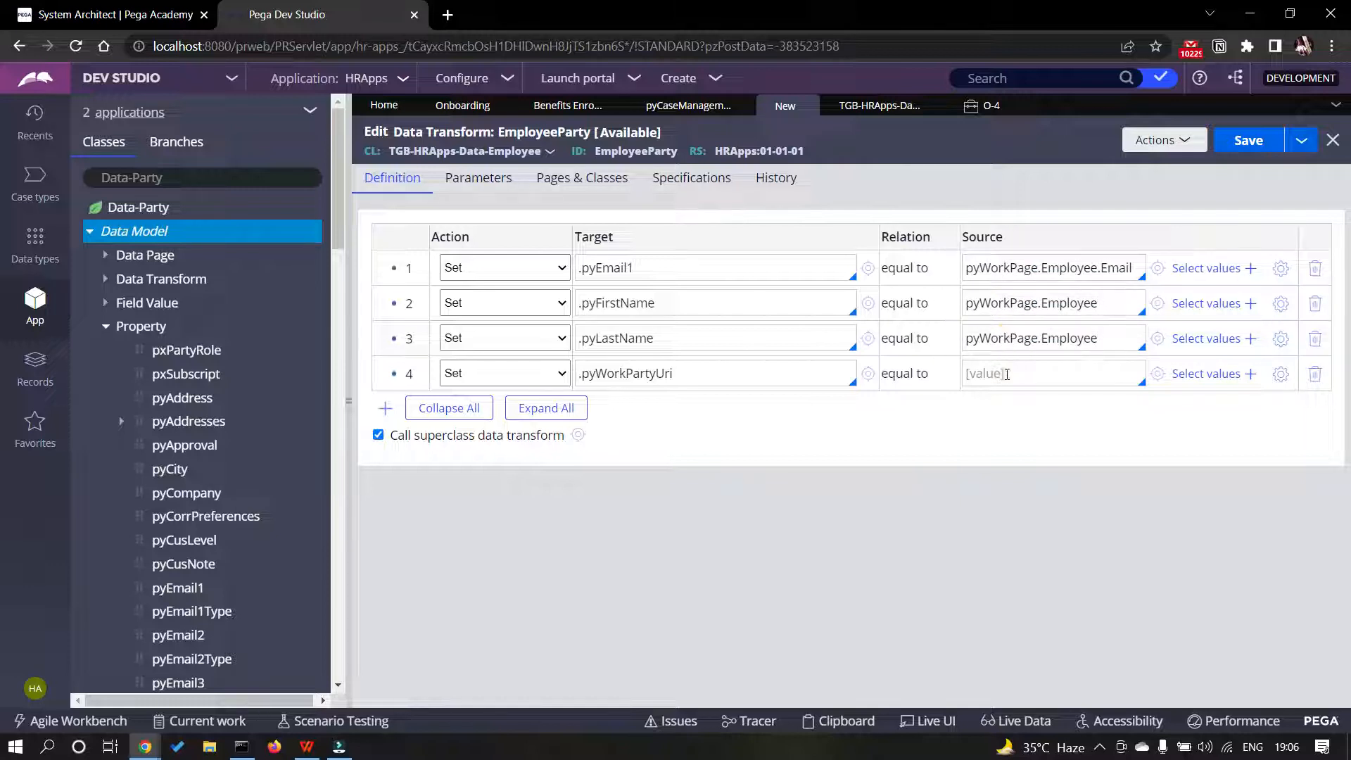
click(1006, 374)
key(ctrl+v)
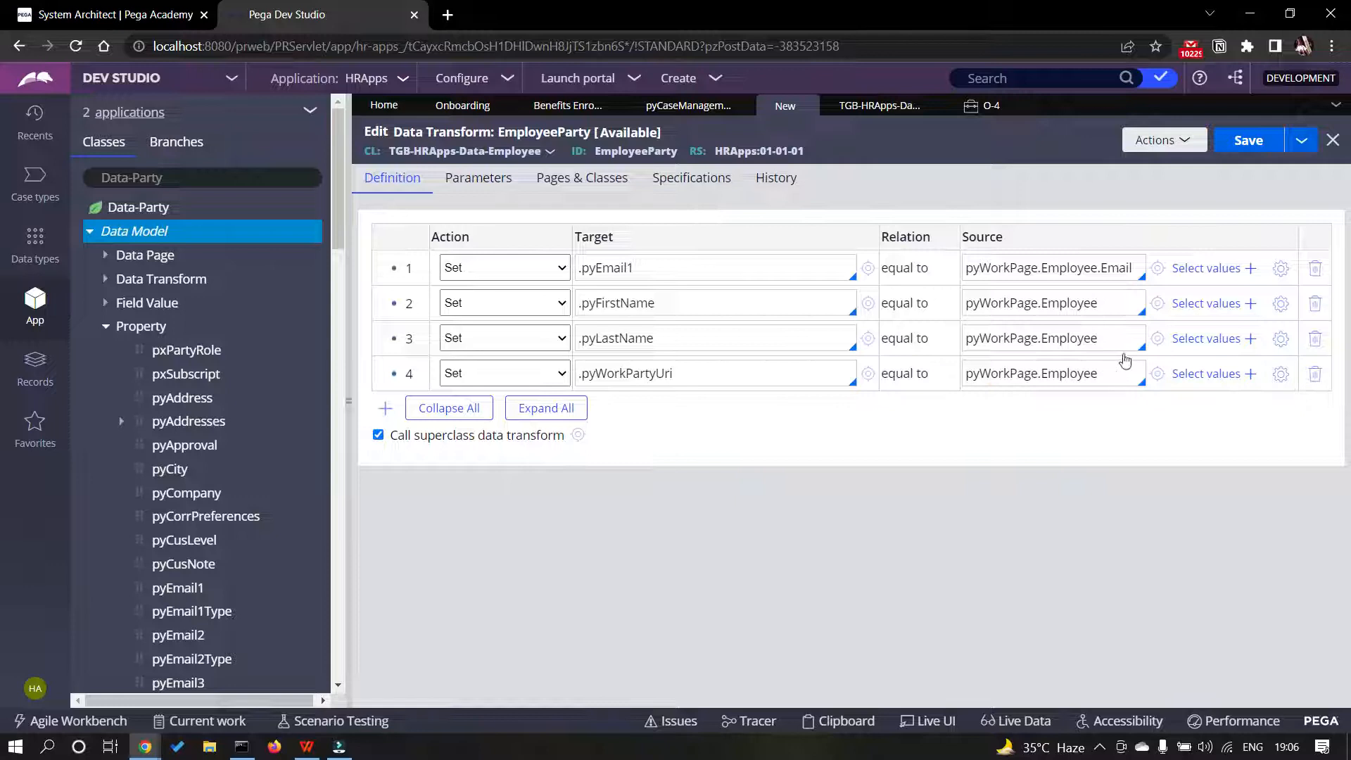
- Complete the sources as pyWorkPage.Employee.FirstName for .pyFirstName and pyWorkPage.Employee.LastName for .pyLastName
text(.)
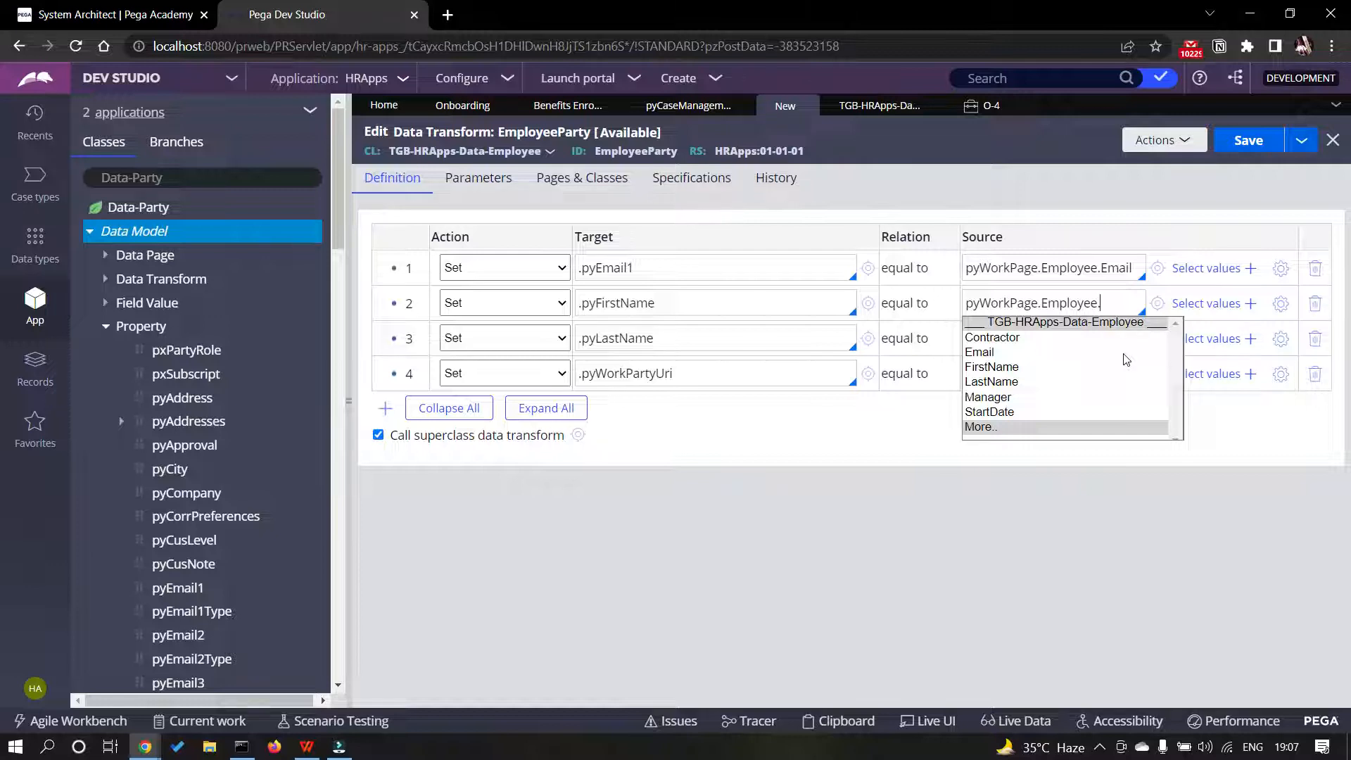
click(1125, 362)
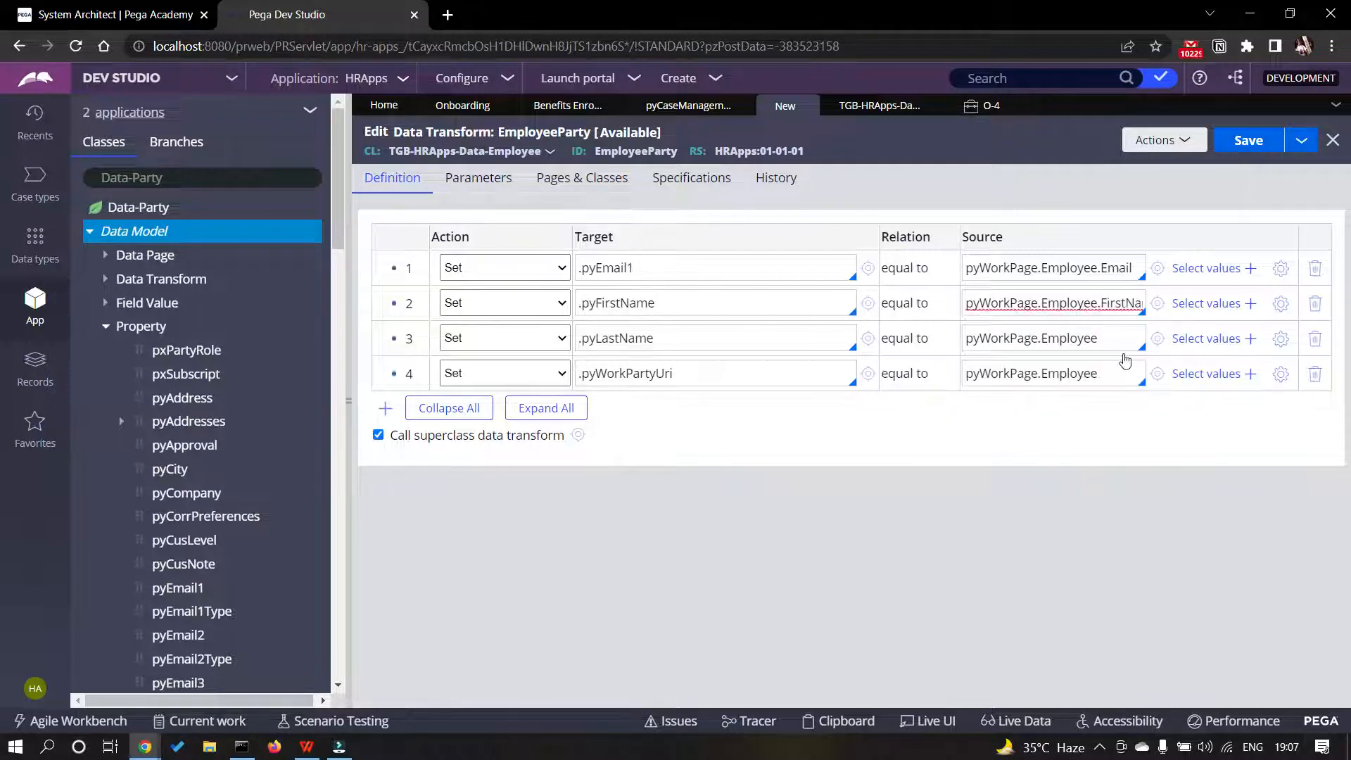
click(1116, 330)
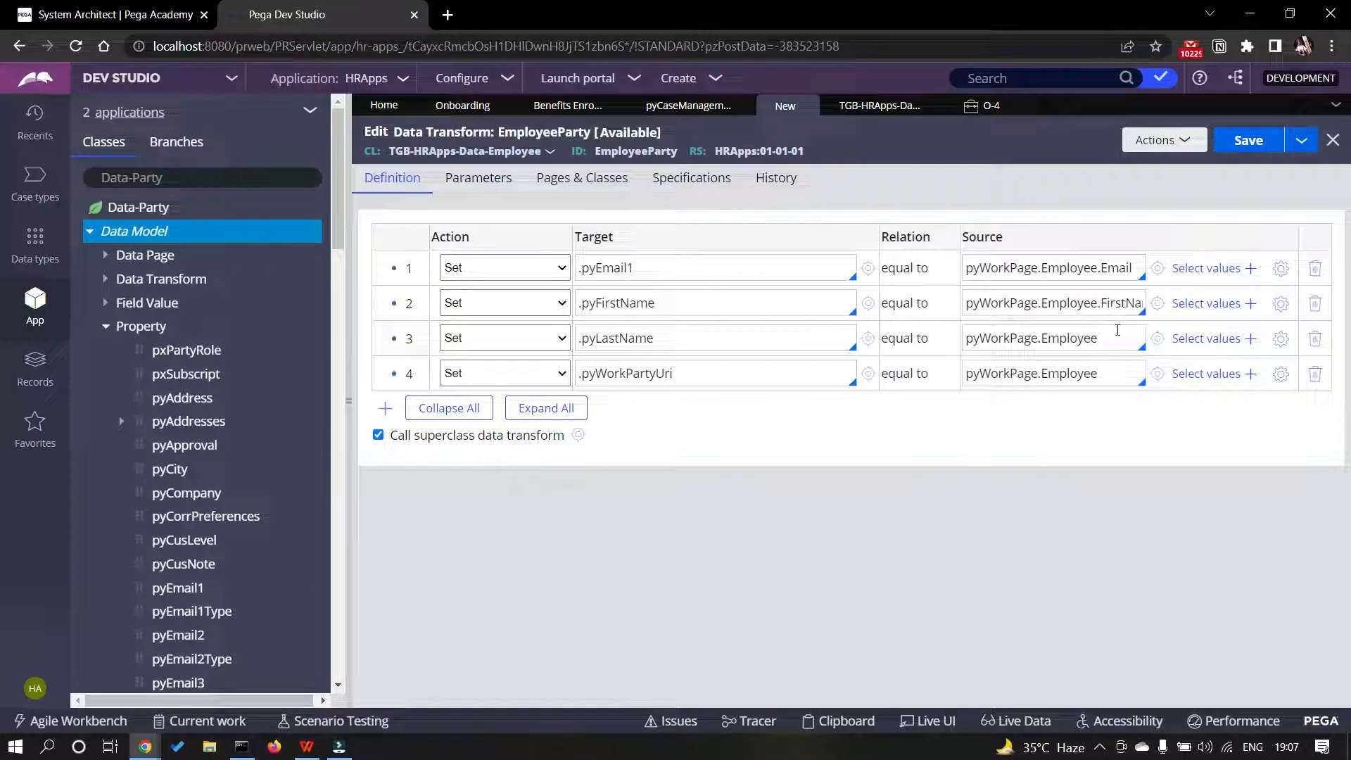
text(.Las)
key(Return)
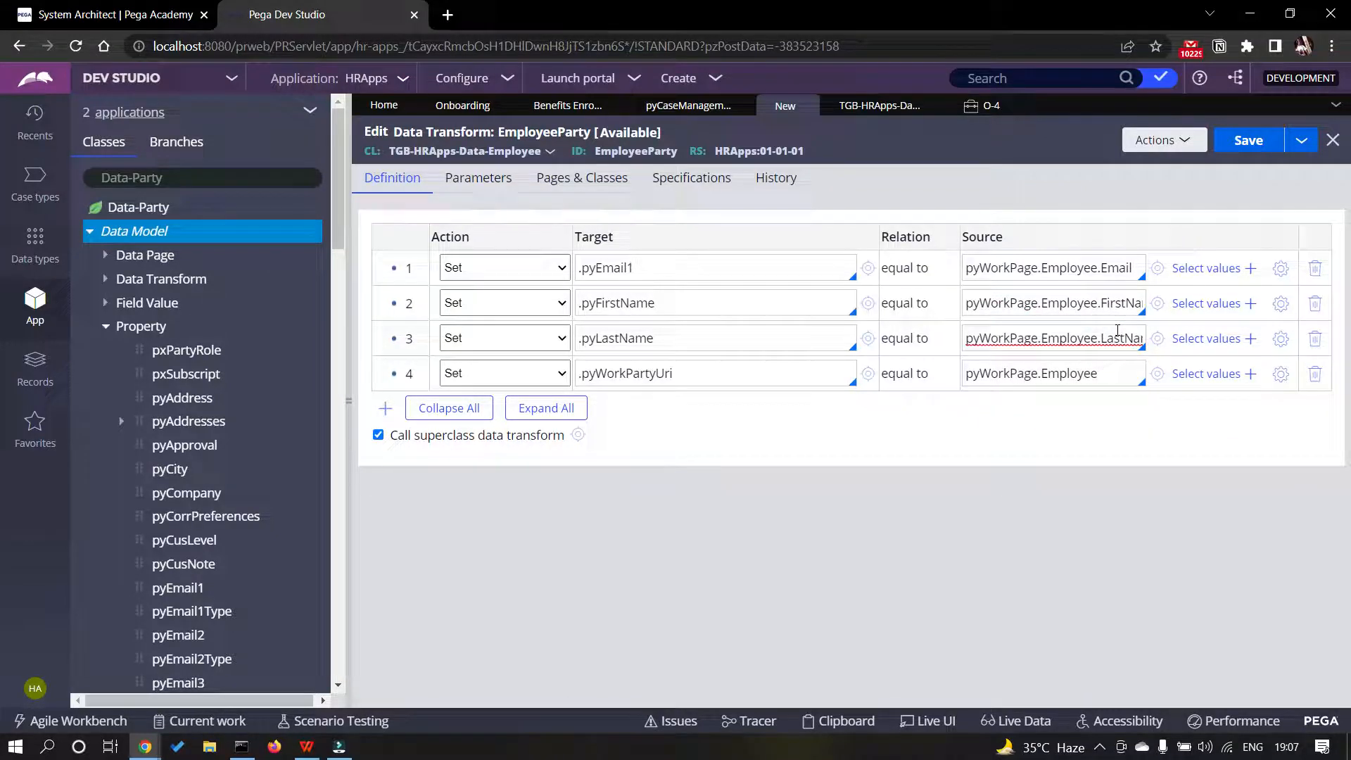
- Complete the source of the .pyWorkPartyUri row as pyWorkPage.Employee.Email
click(1096, 373)
text(.)
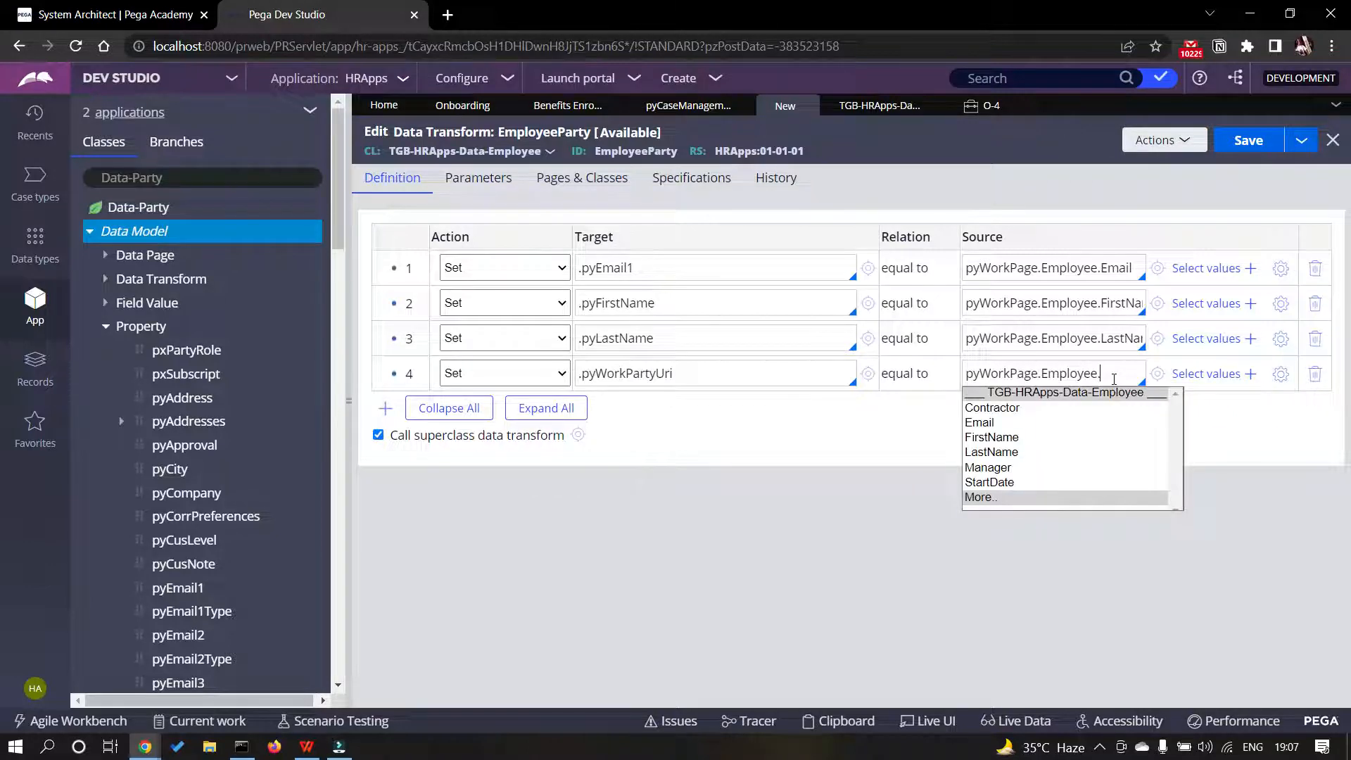
key(Down)
key(Down)
key(Return)
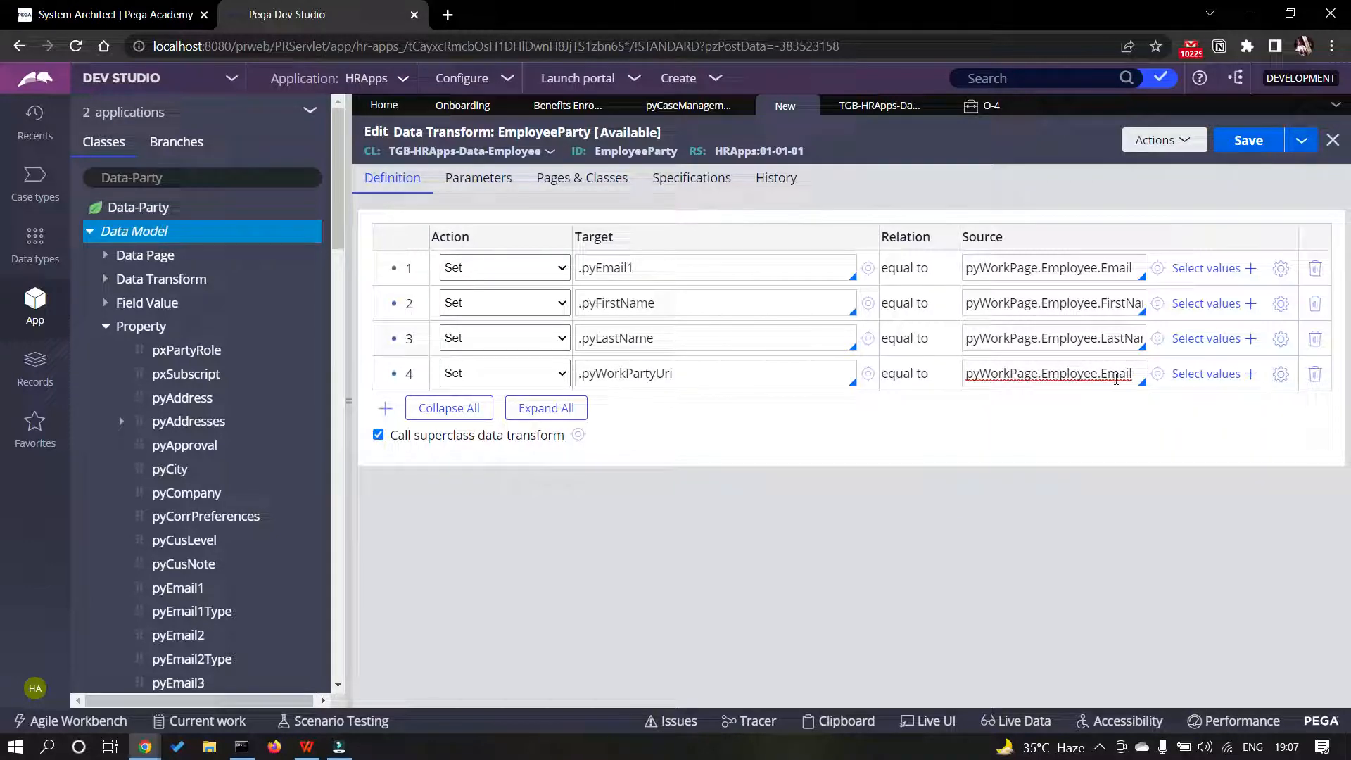
click(939, 429)
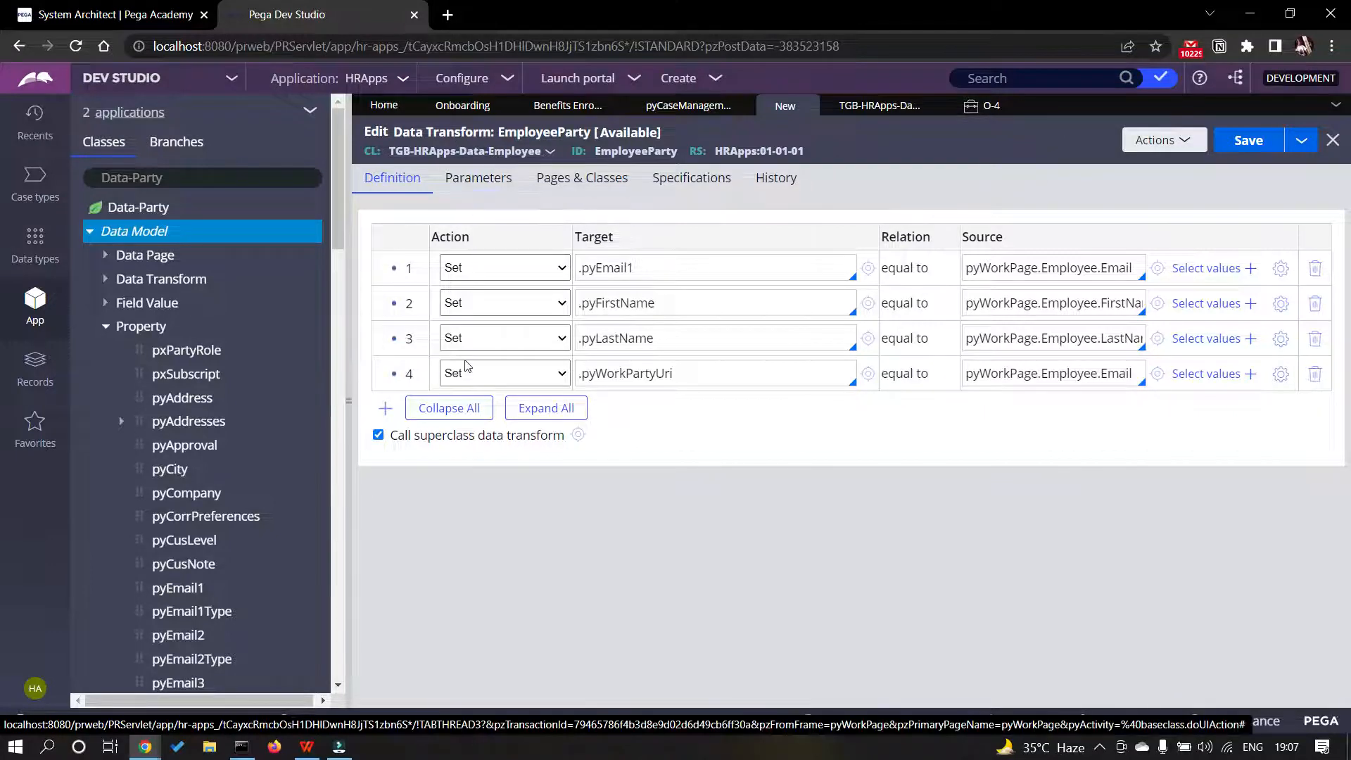
- Turn off the superclass data transform call, and save and close the EmployeeParty data transform
click(378, 435)
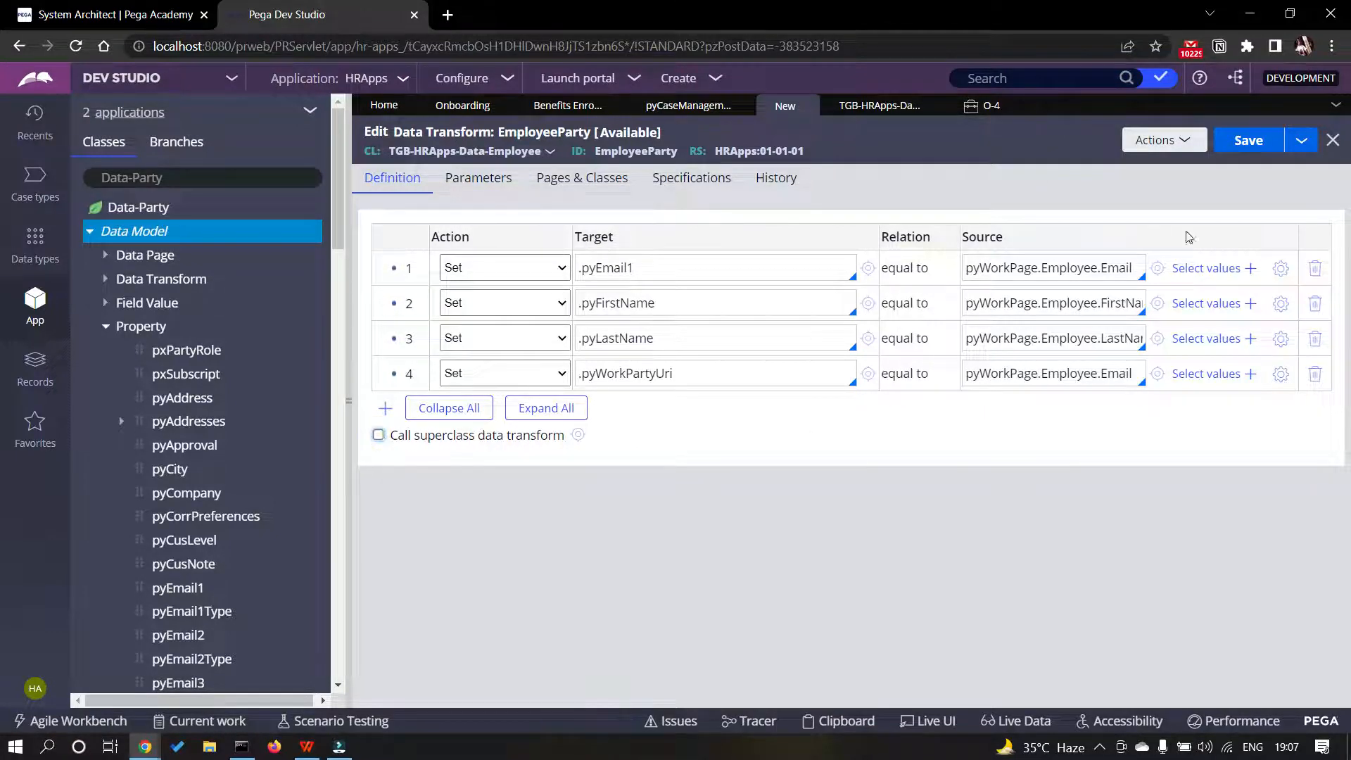
click(1256, 148)
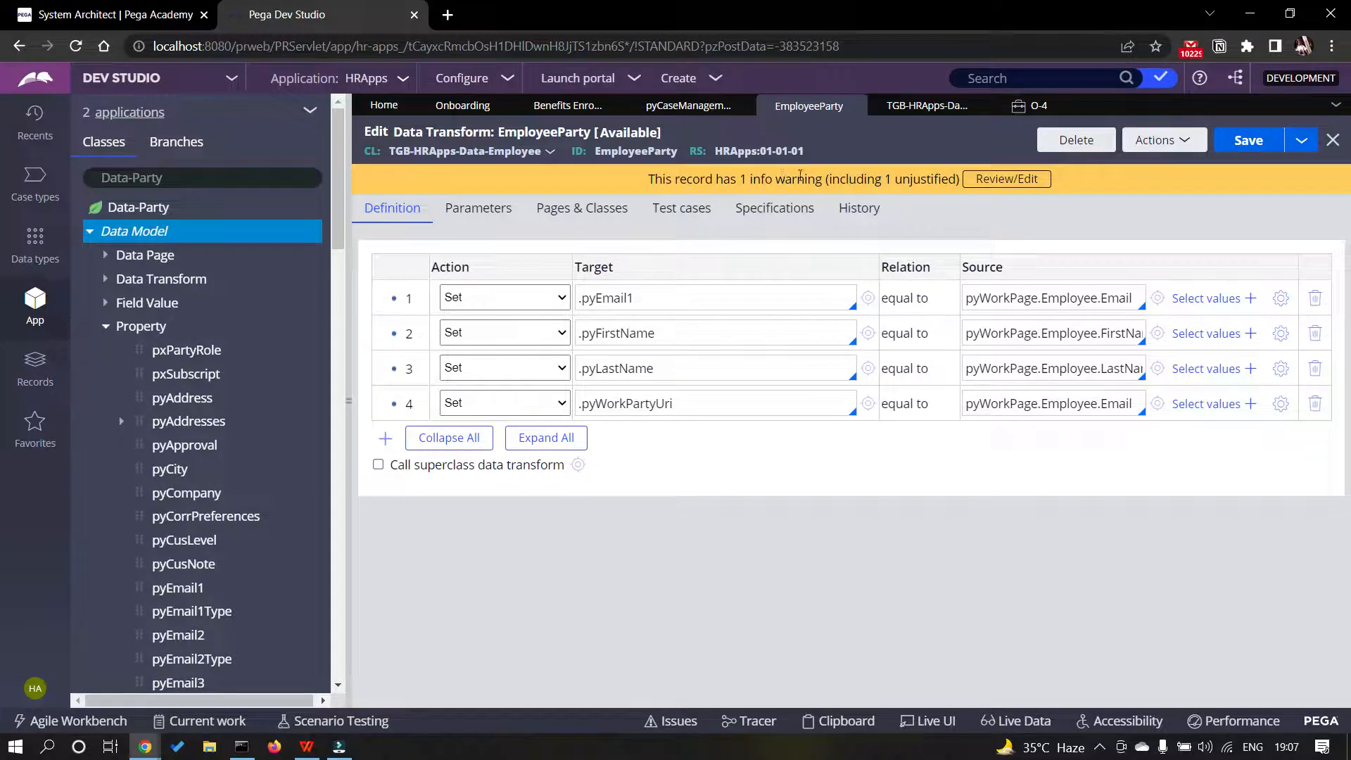
click(854, 106)
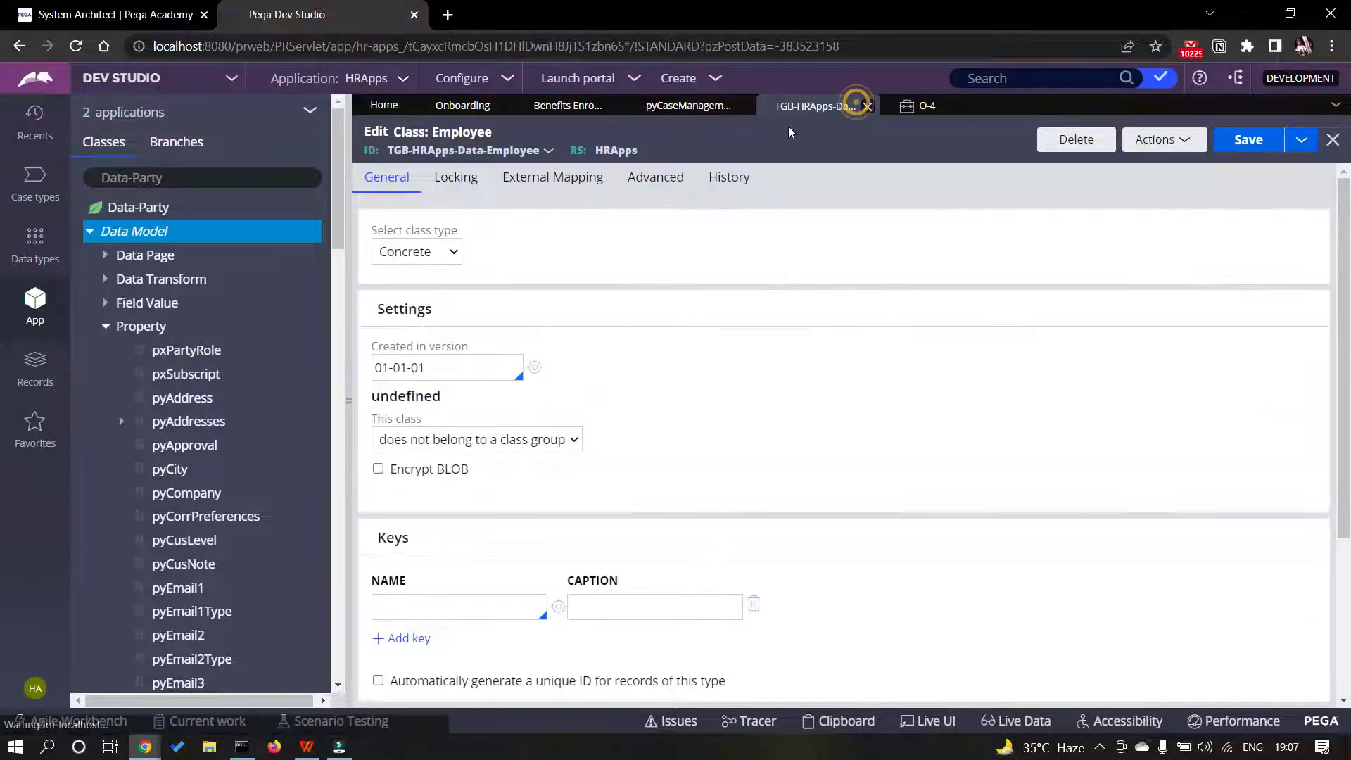
- Review the Employee row in the pyCaseManagementDefault work parties rule alongside the Onboarding case life cycle
click(708, 109)
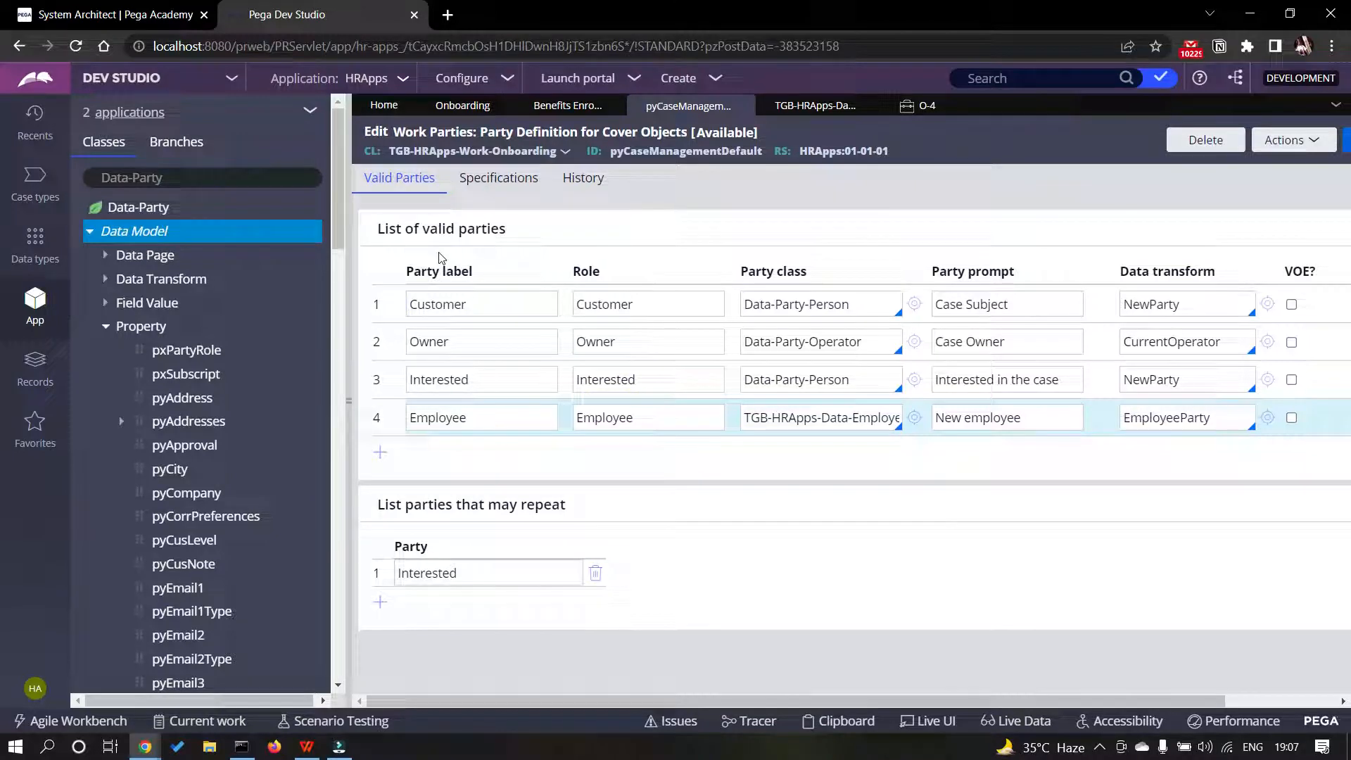
click(420, 420)
drag(837, 701, 1011, 688)
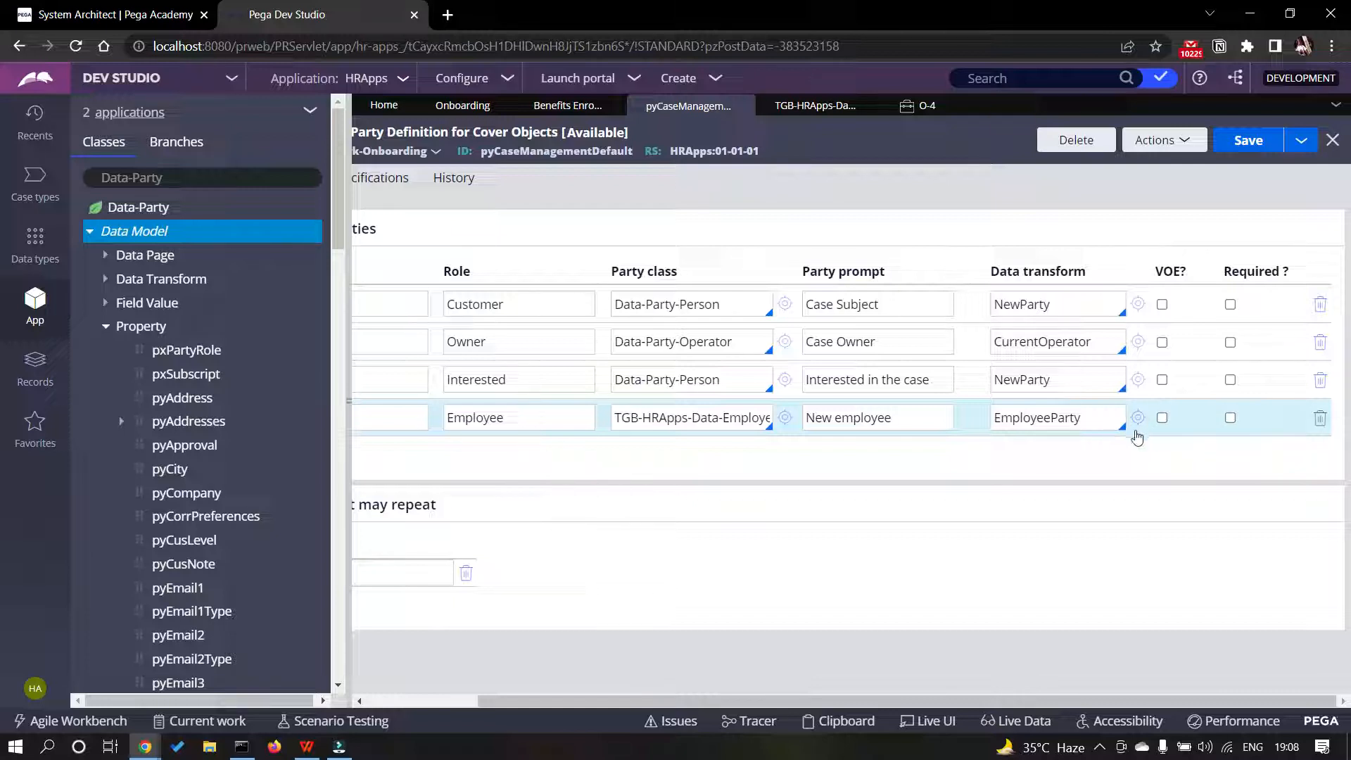
click(460, 107)
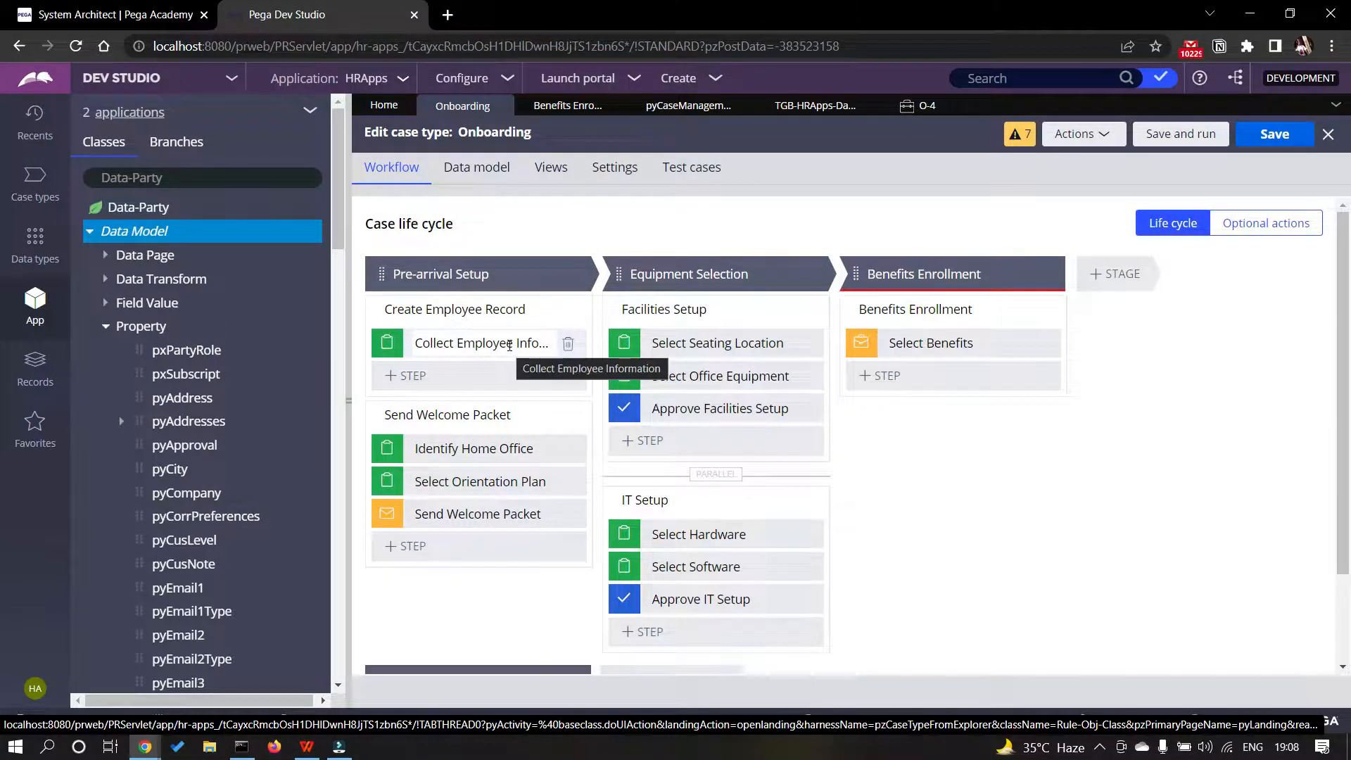
click(501, 274)
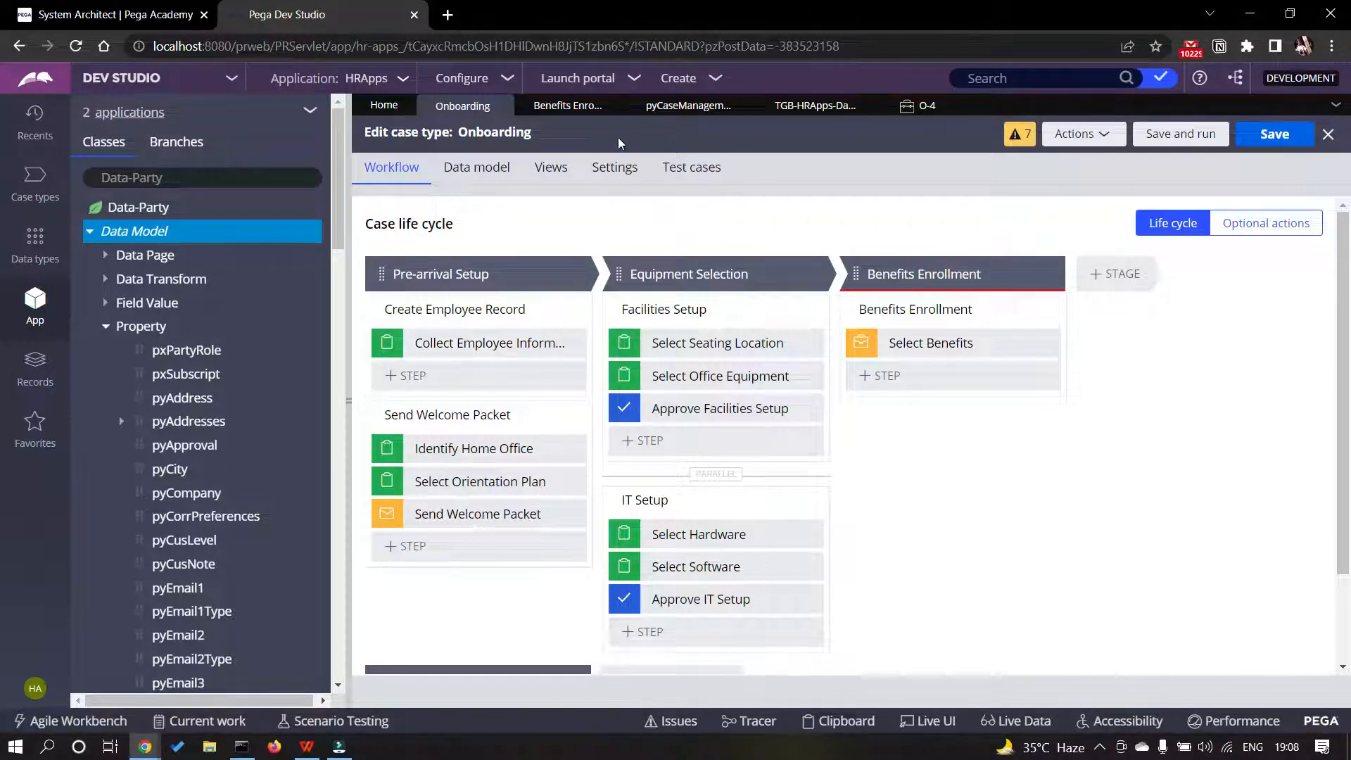
click(686, 106)
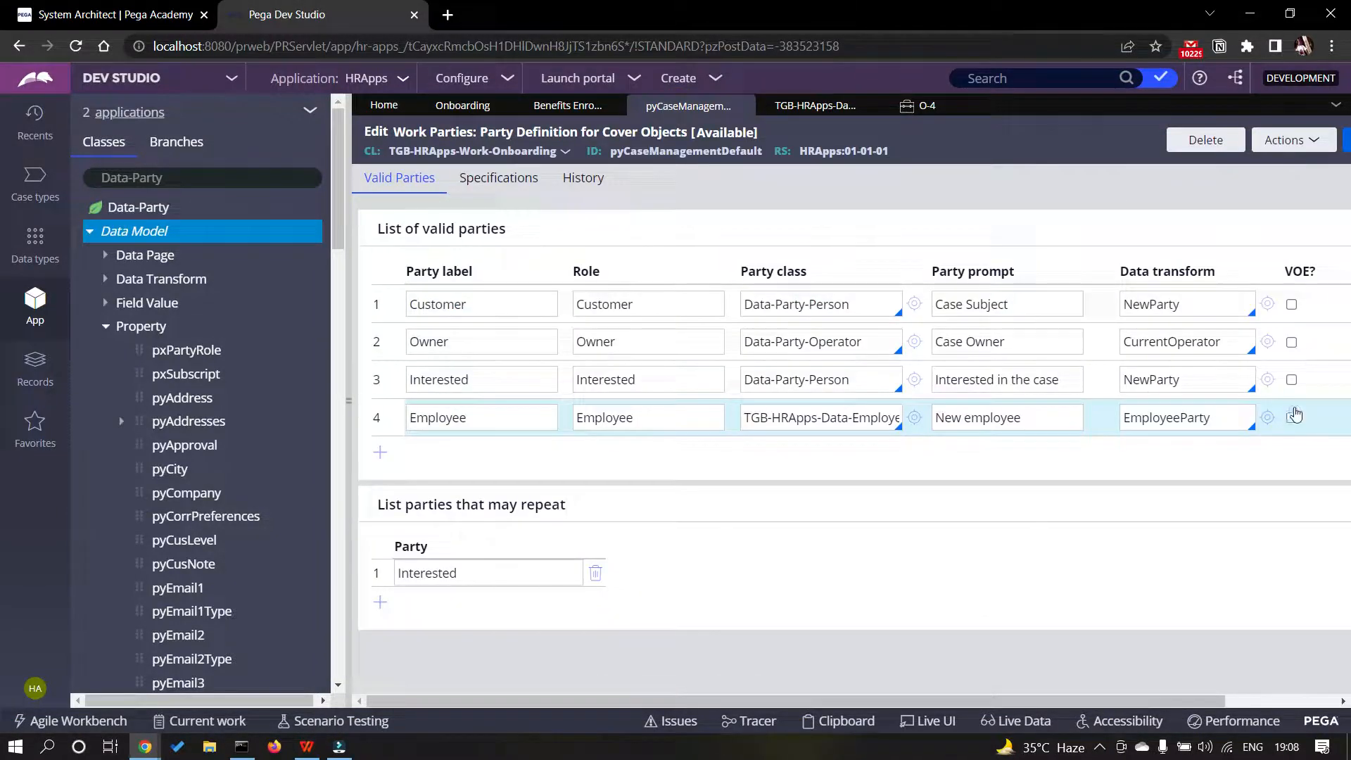
click(453, 107)
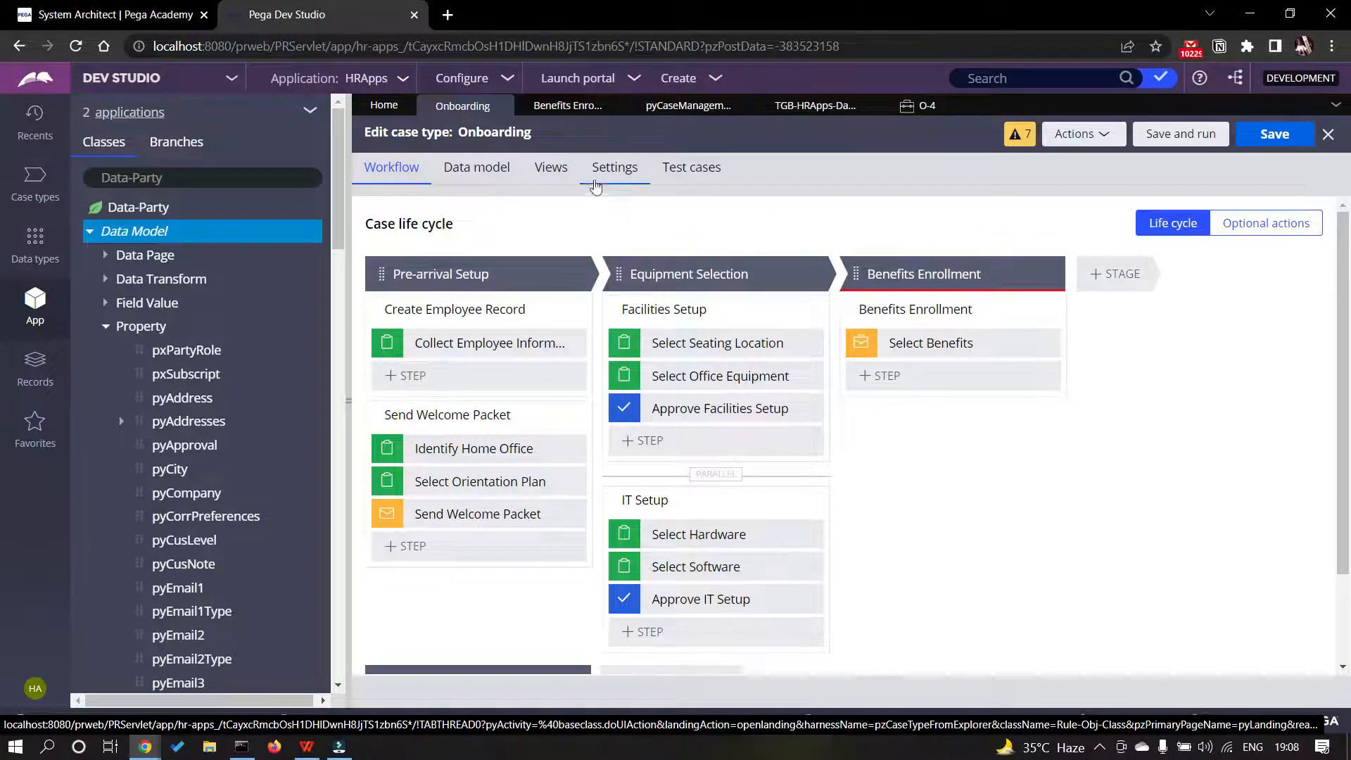
click(693, 106)
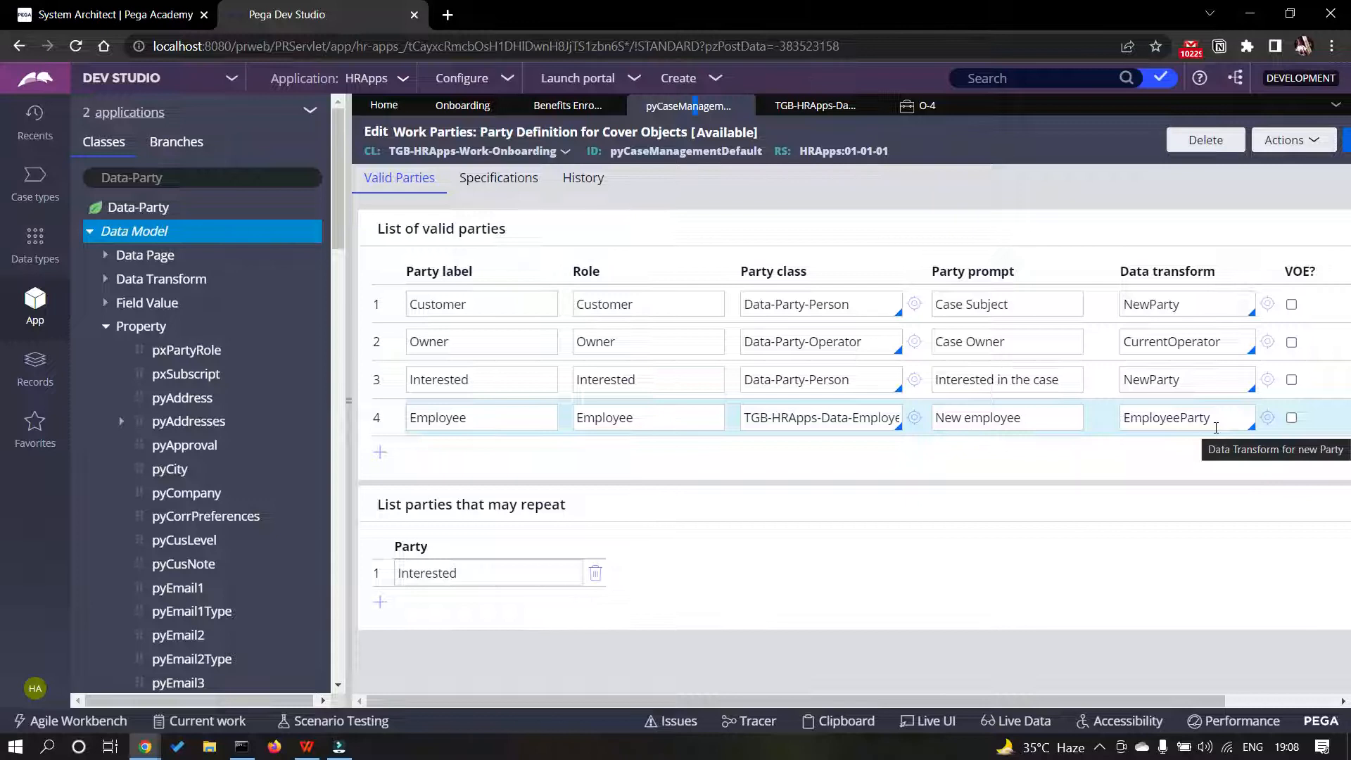
- Open the flow of the Create Employee Record process from the Onboarding case life cycle
click(472, 107)
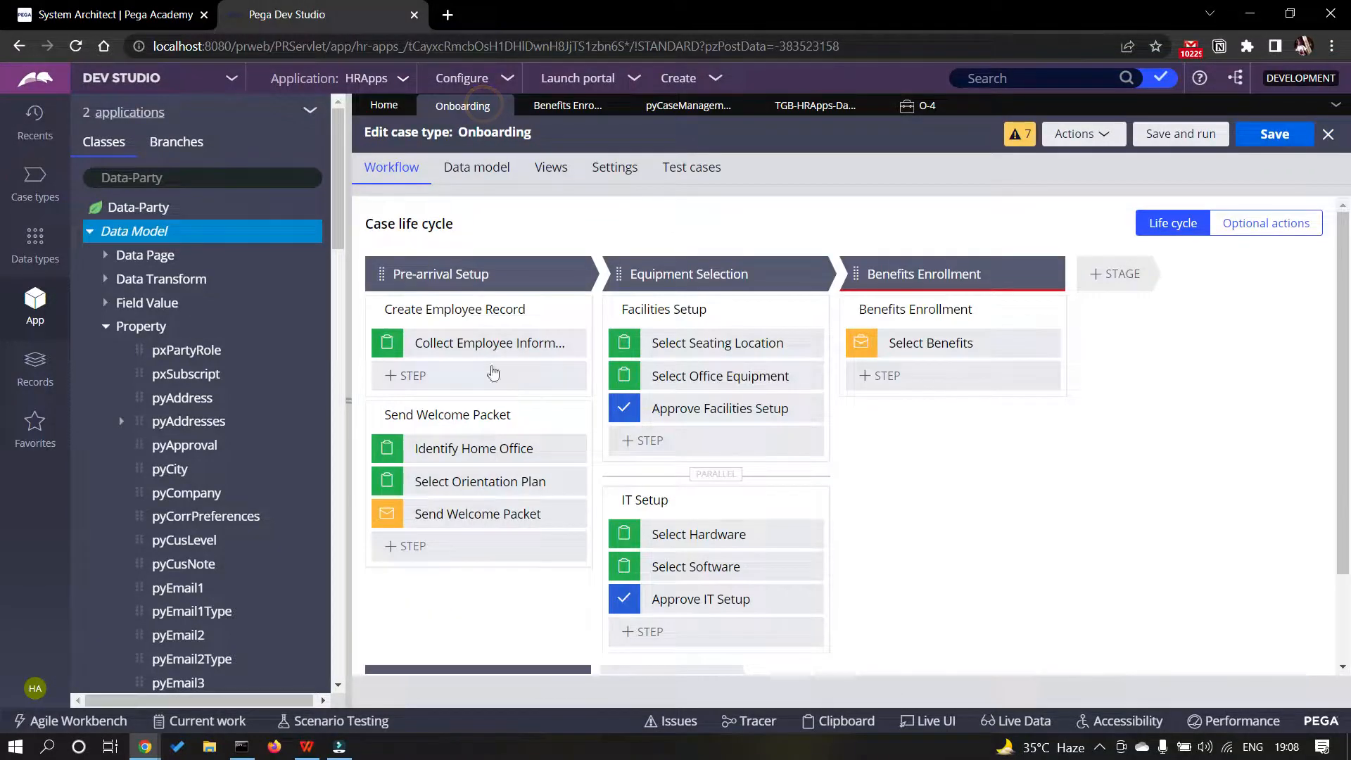
click(412, 309)
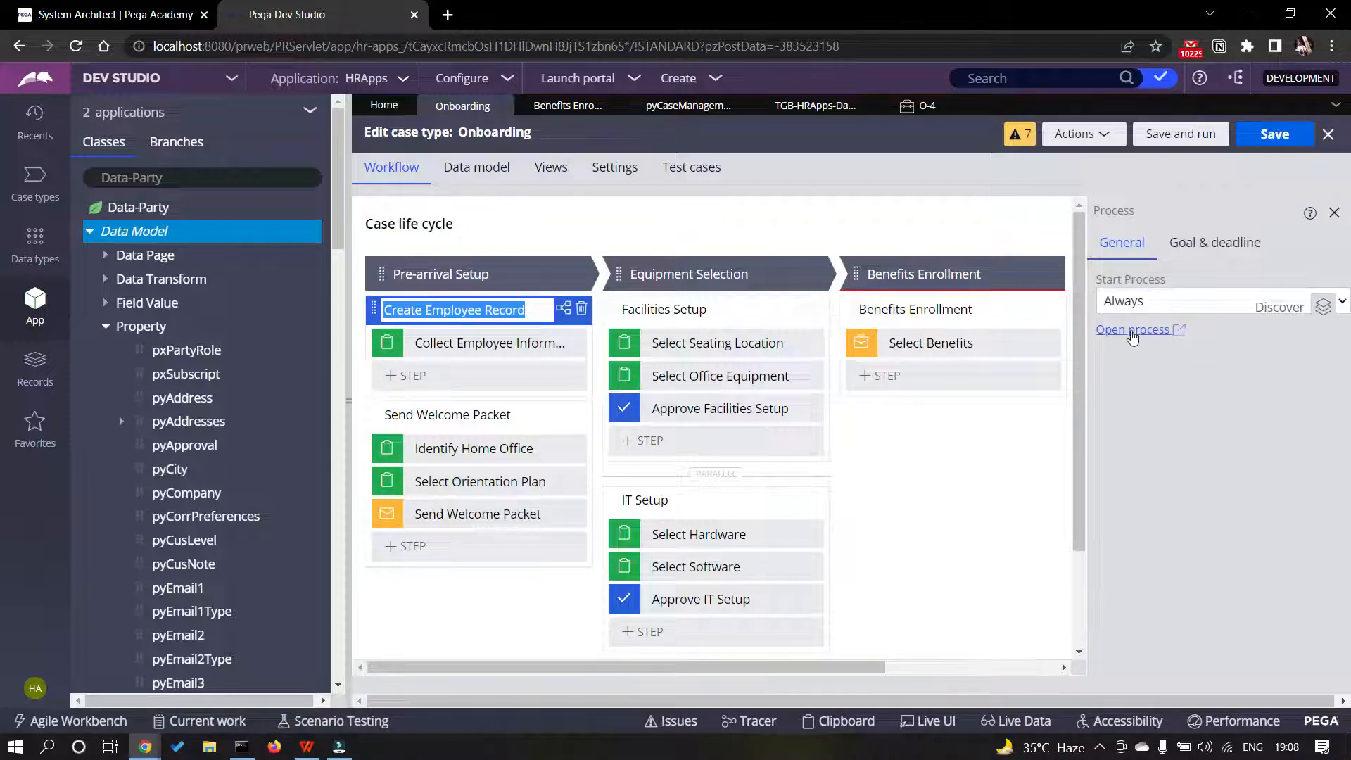
click(1131, 330)
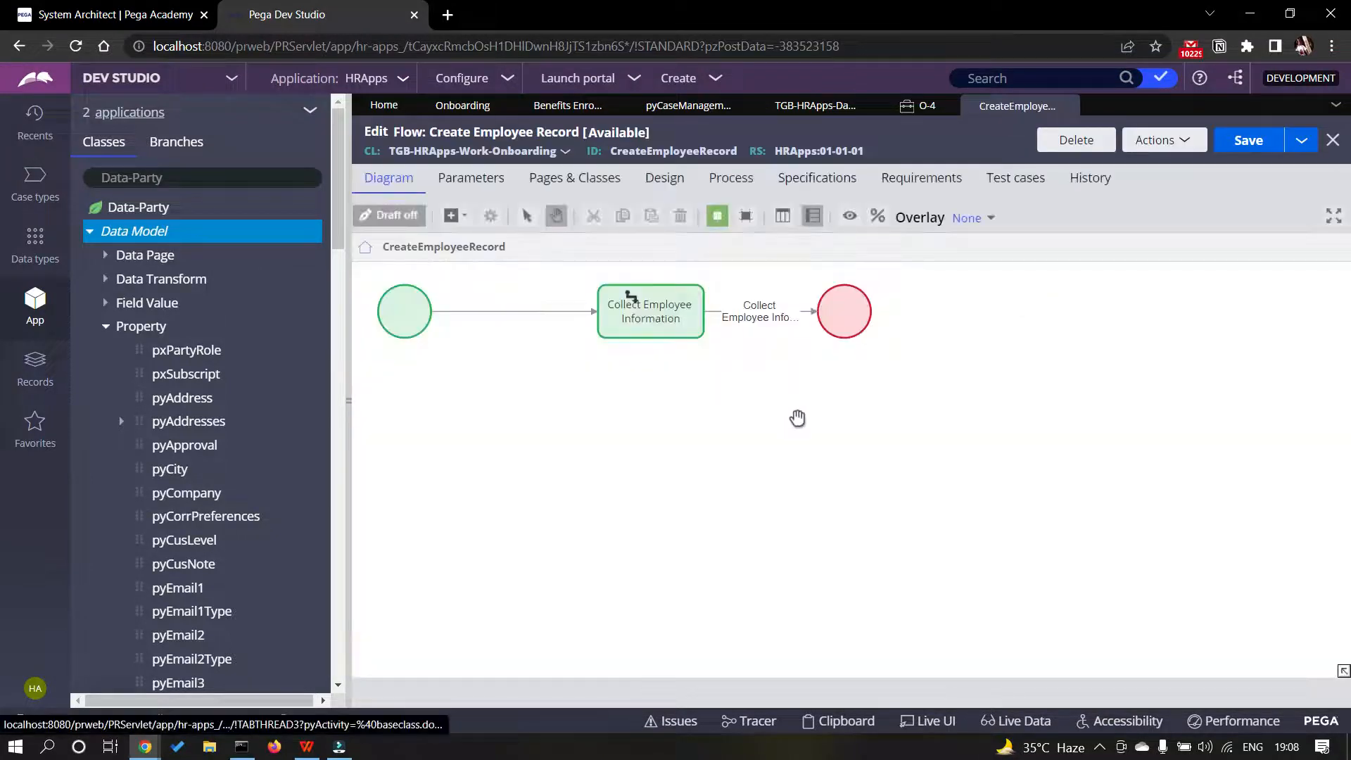
- Add a Utility shape to the Create Employee Record flow below the existing shapes and open its properties
right_click(752, 393)
mouse_move(816, 412)
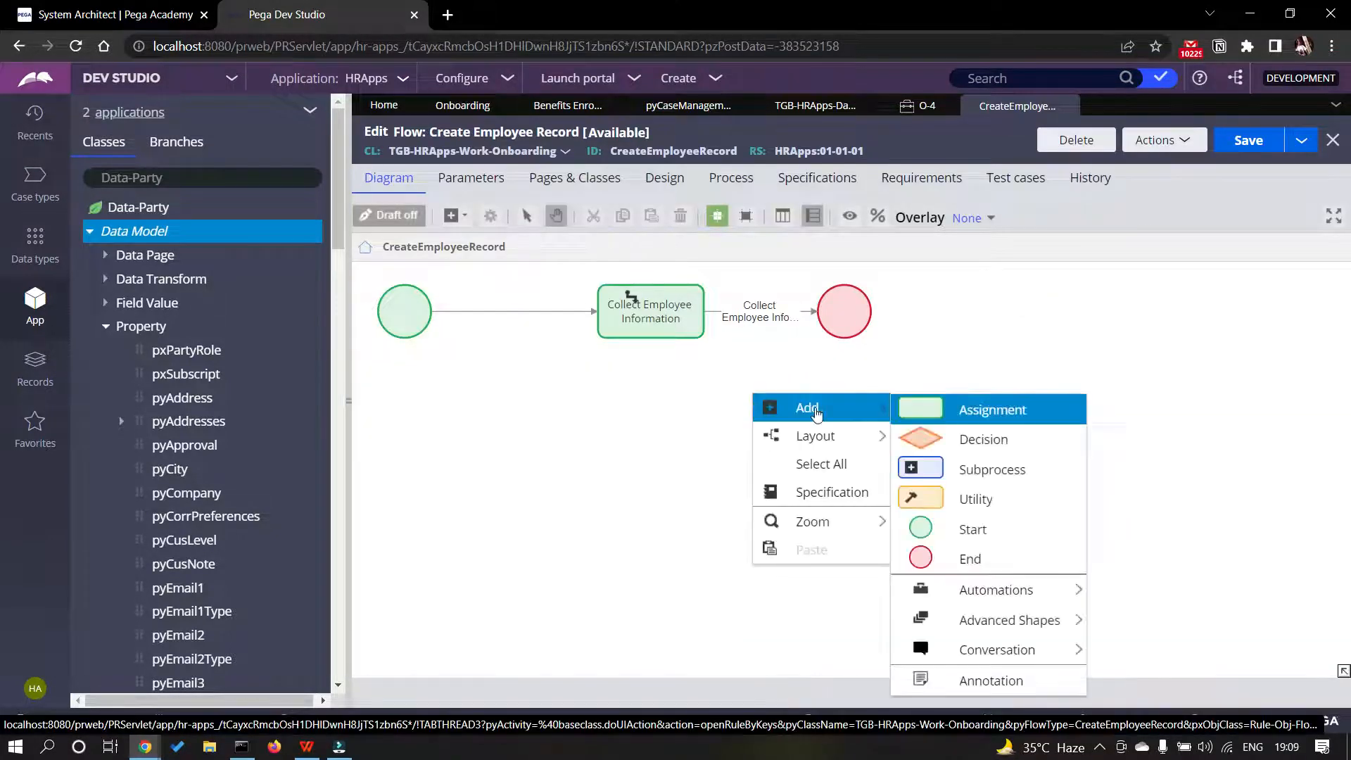
click(965, 497)
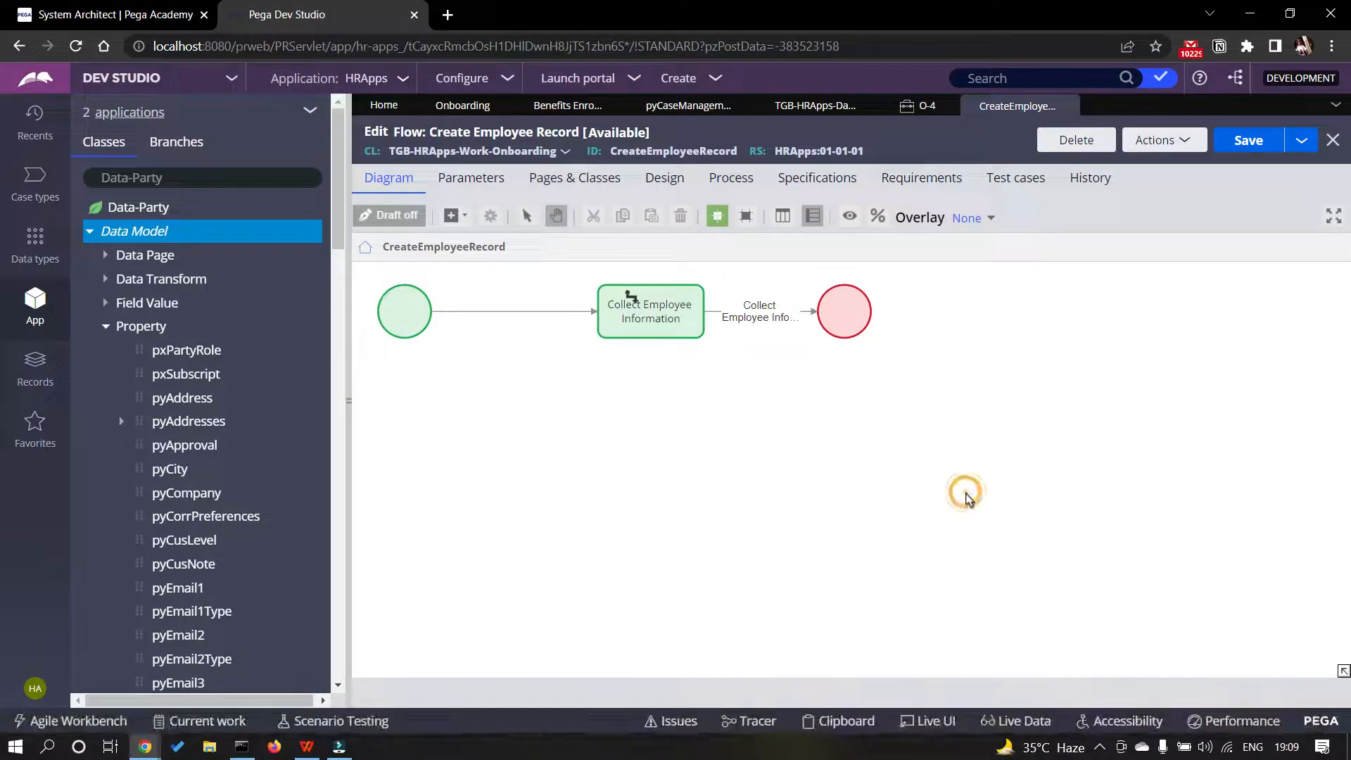
click(802, 423)
double_click(811, 422)
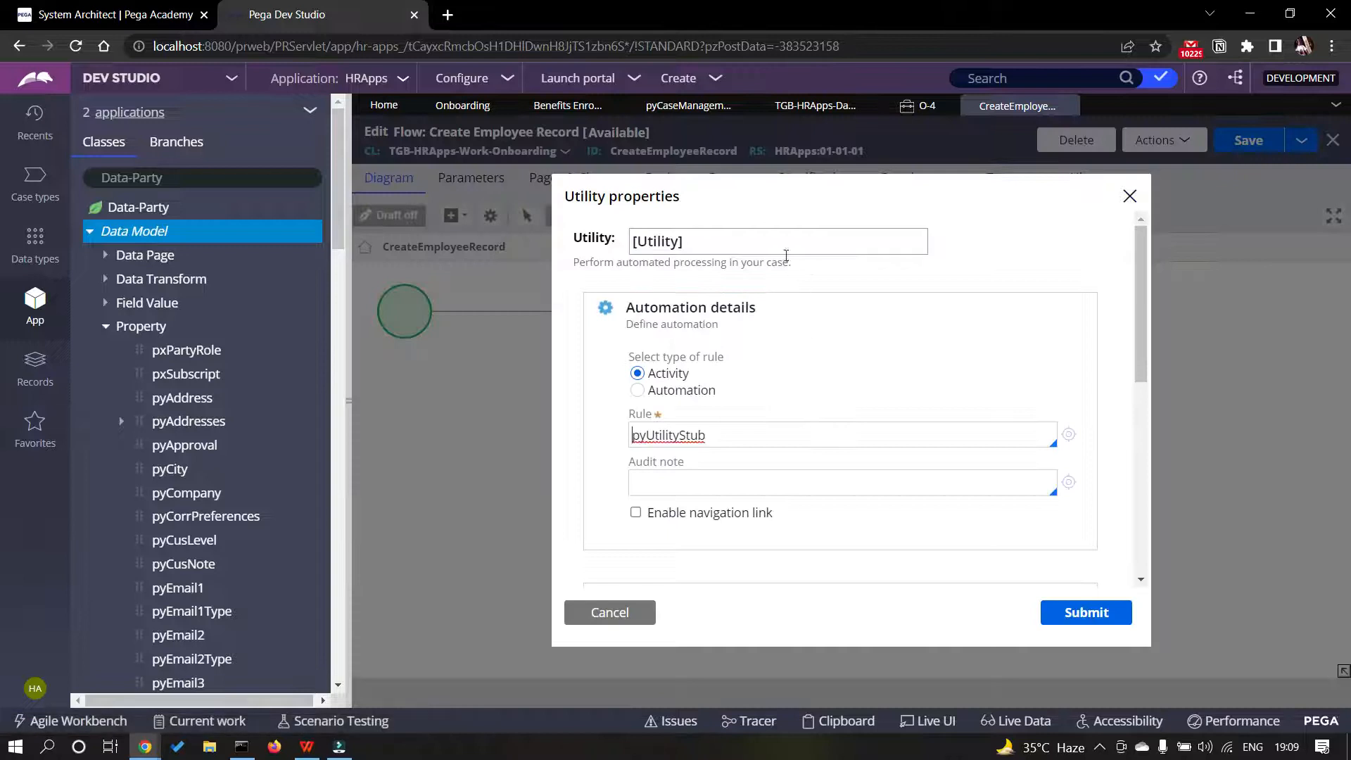
key(ctrl+a)
key(BackSpace)
text(Cr)
- Switch to the exercise guide PDF in WPS Office and copy the utility name "Create Employee Work Party" from the addWorkObjectParty instructions
click(306, 746)
scroll(683, 453, down, 3)
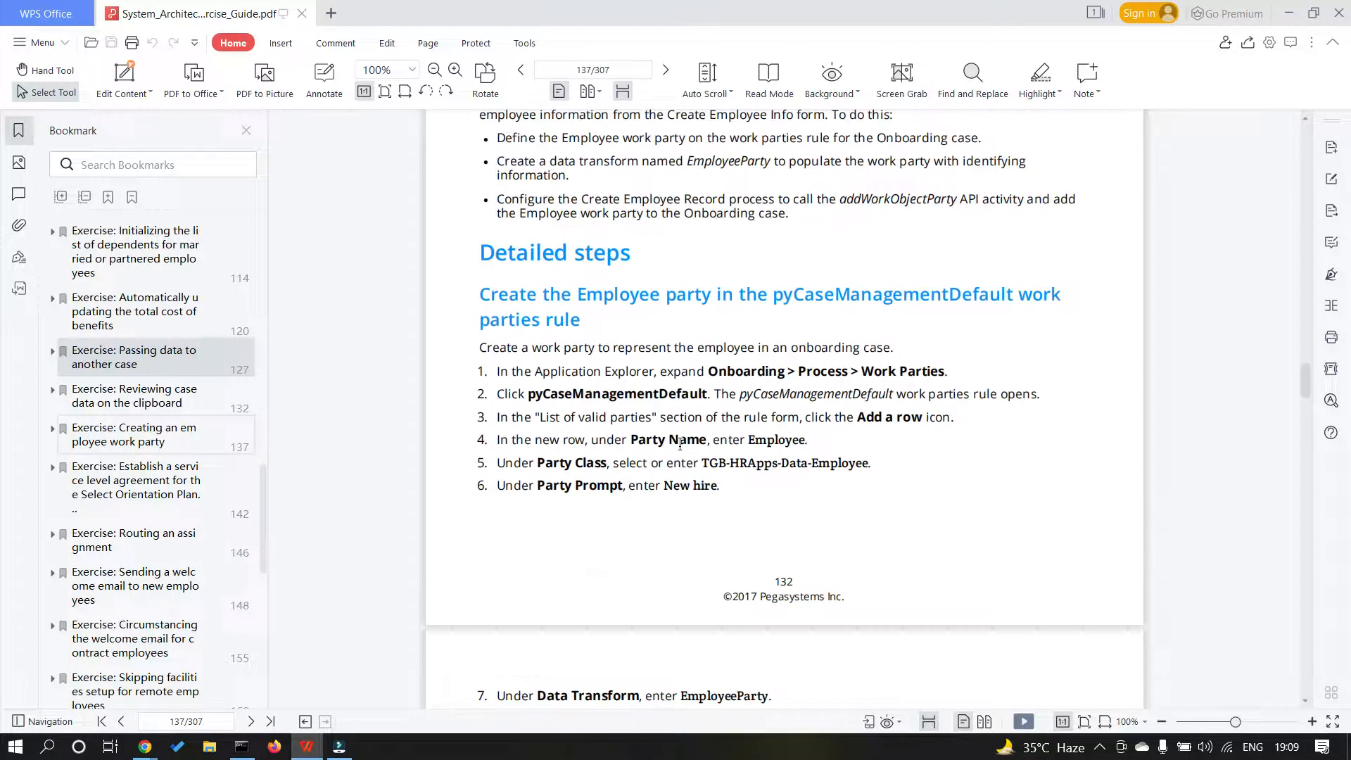
scroll(680, 444, down, 2)
scroll(606, 316, down, 12)
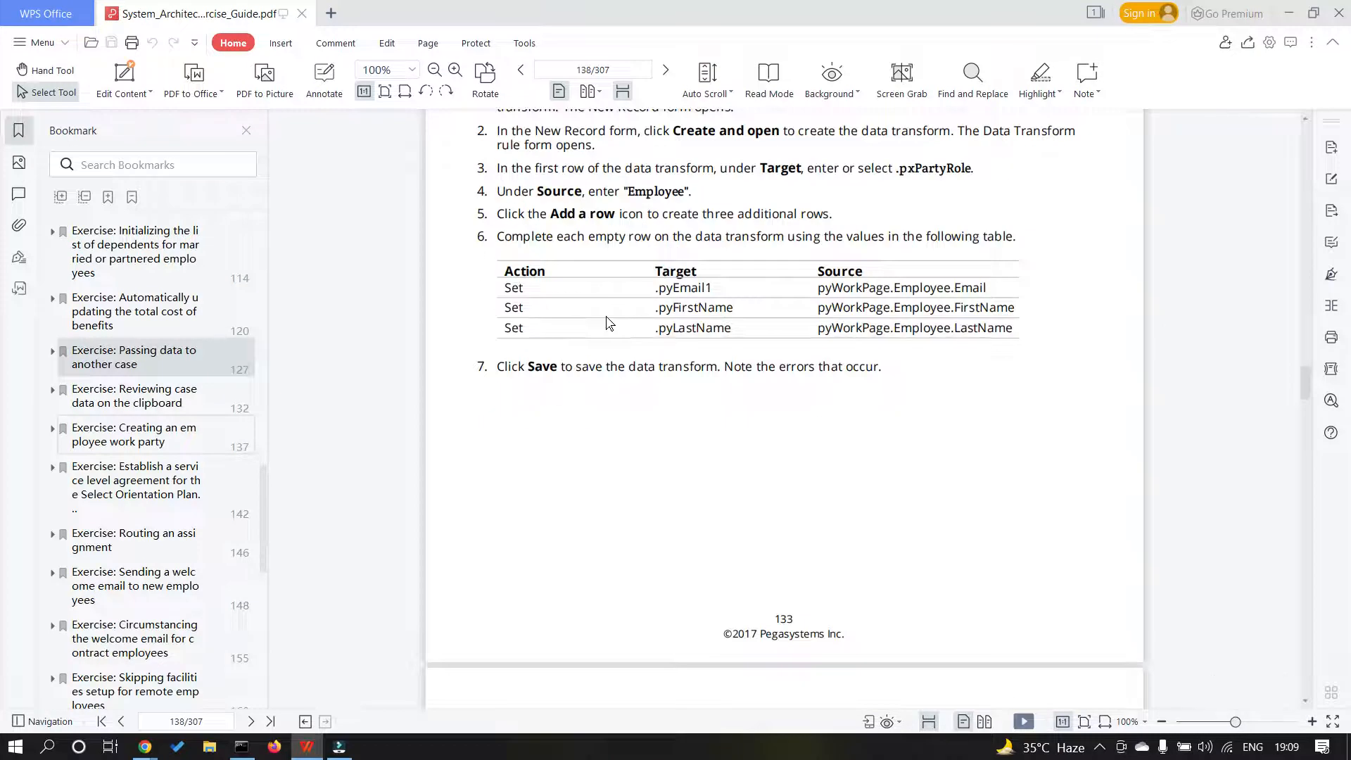
scroll(609, 322, up, 7)
scroll(615, 318, up, 3)
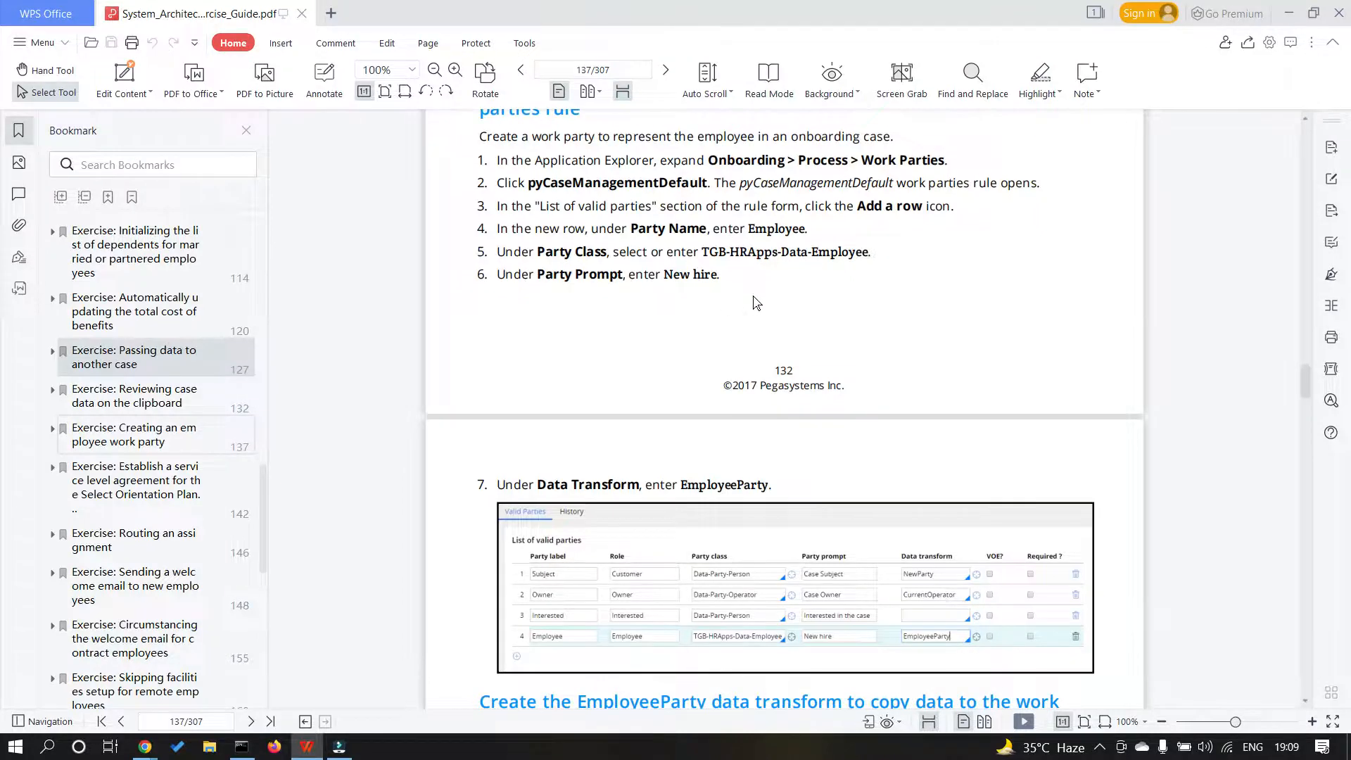
scroll(753, 303, down, 10)
scroll(753, 303, down, 20)
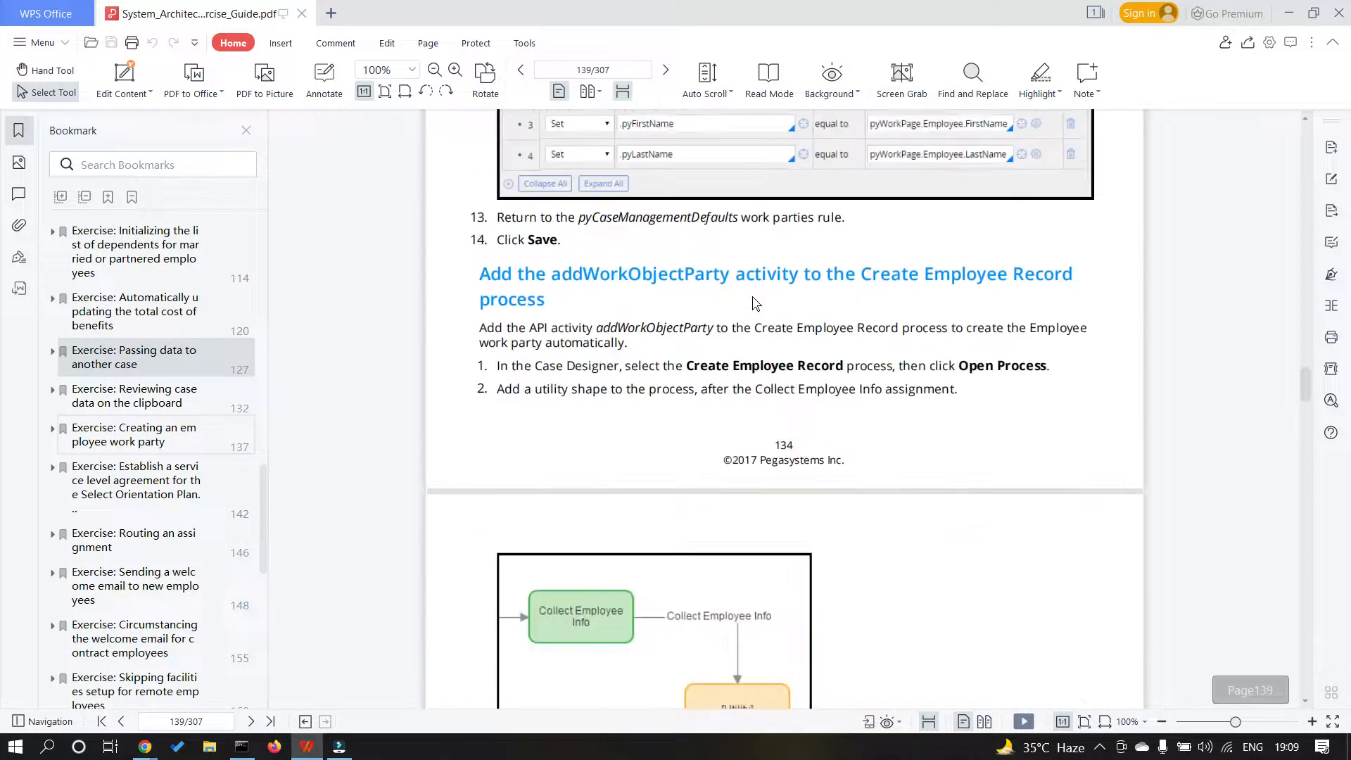
scroll(755, 303, down, 1)
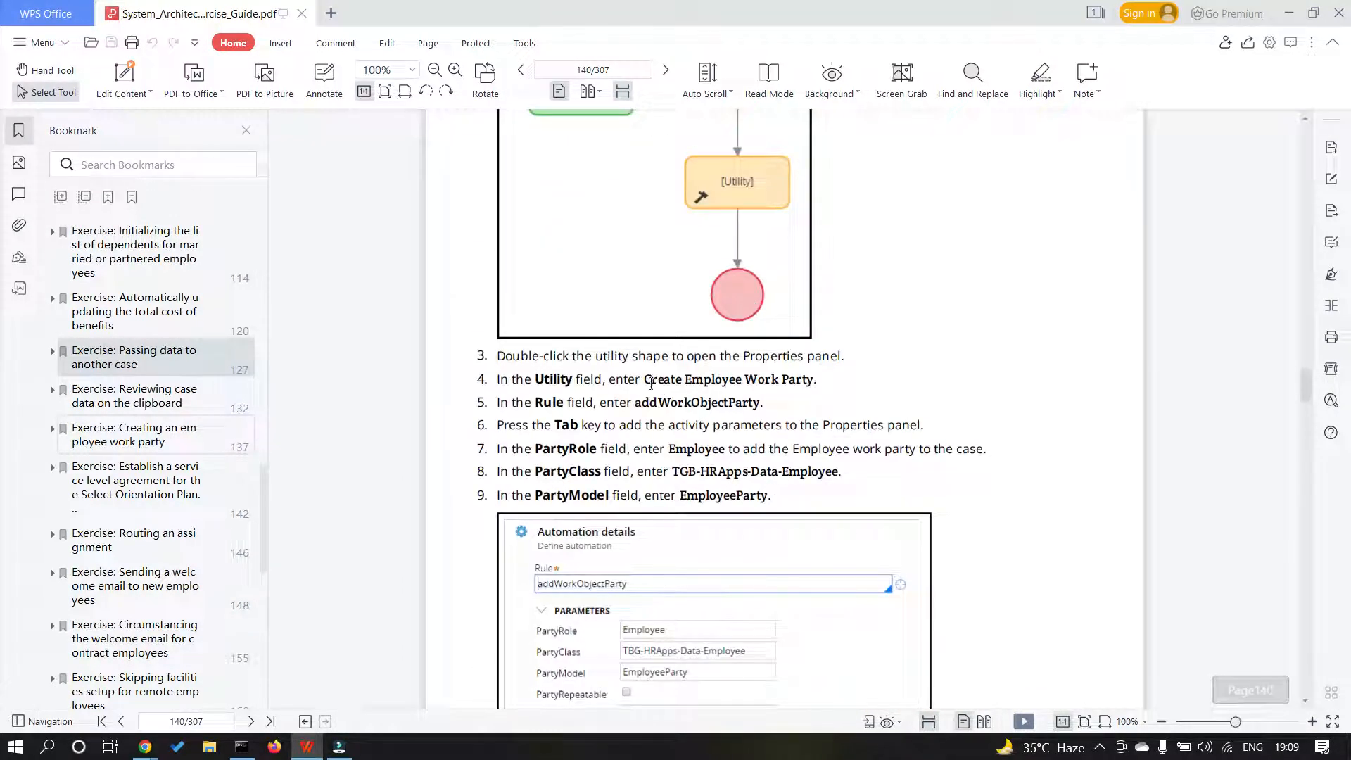
drag(642, 382, 812, 388)
key(ctrl+c)
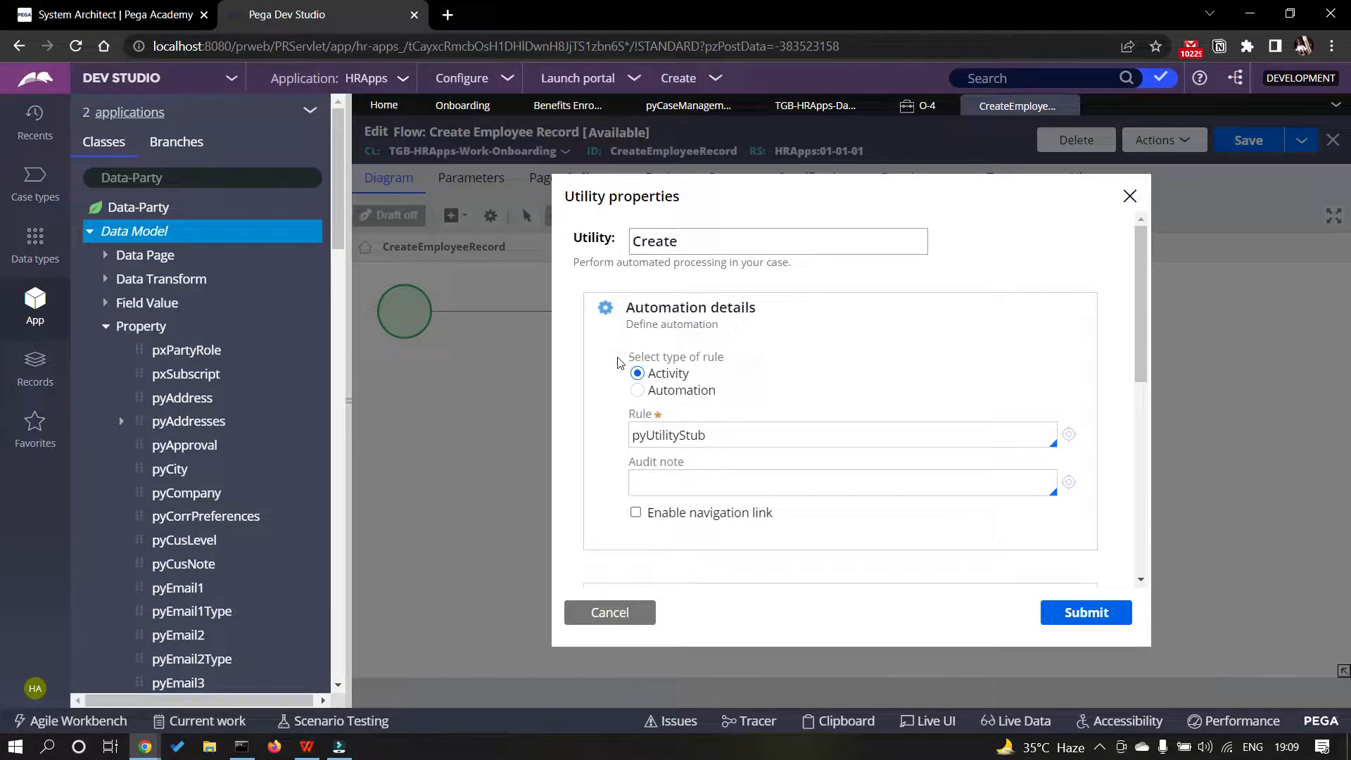
- Return to Pega Dev Studio and name the utility shape Create Employee Work Party
key(ctrl+a)
key(BackSpace)
key(ctrl+v)
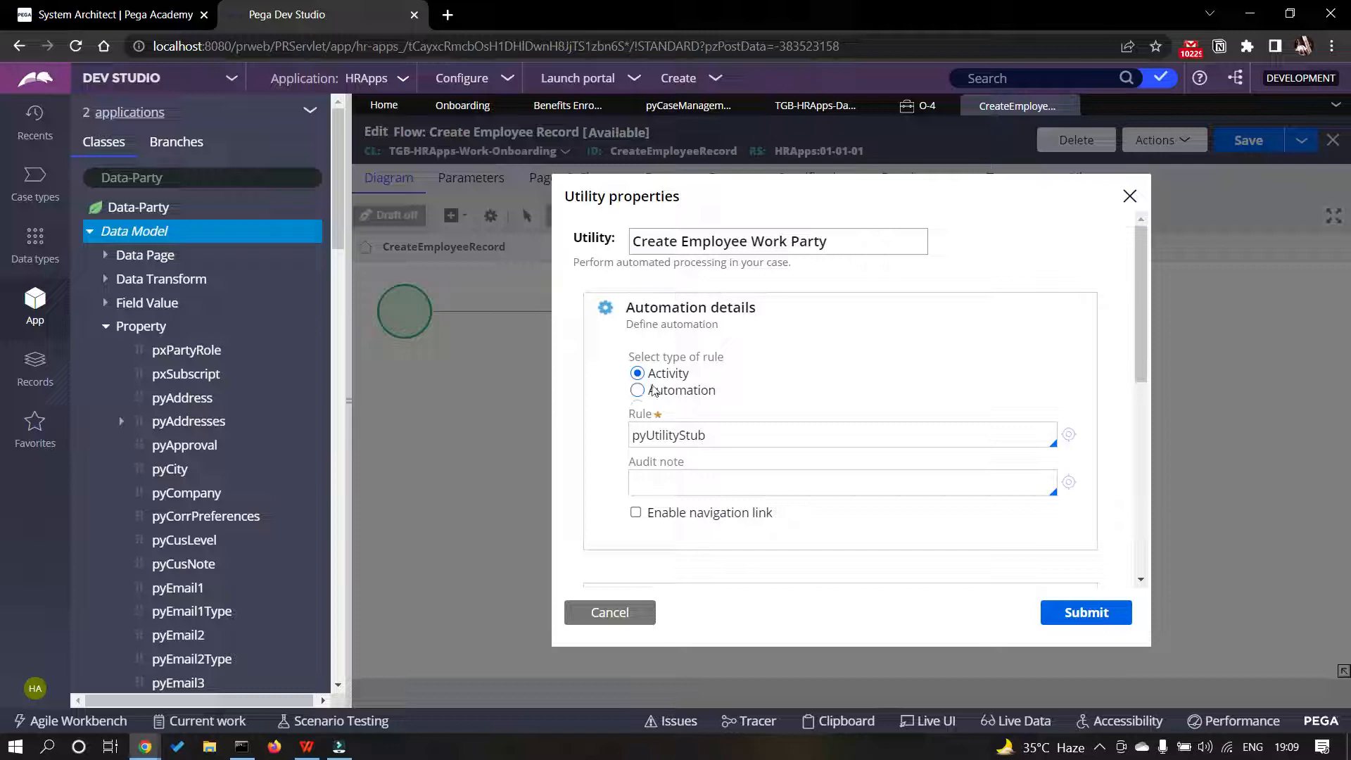
- Replace the utility's activity rule with addWorkObjectParty and load its parameters
click(752, 434)
key(ctrl+a)
key(BackSpace)
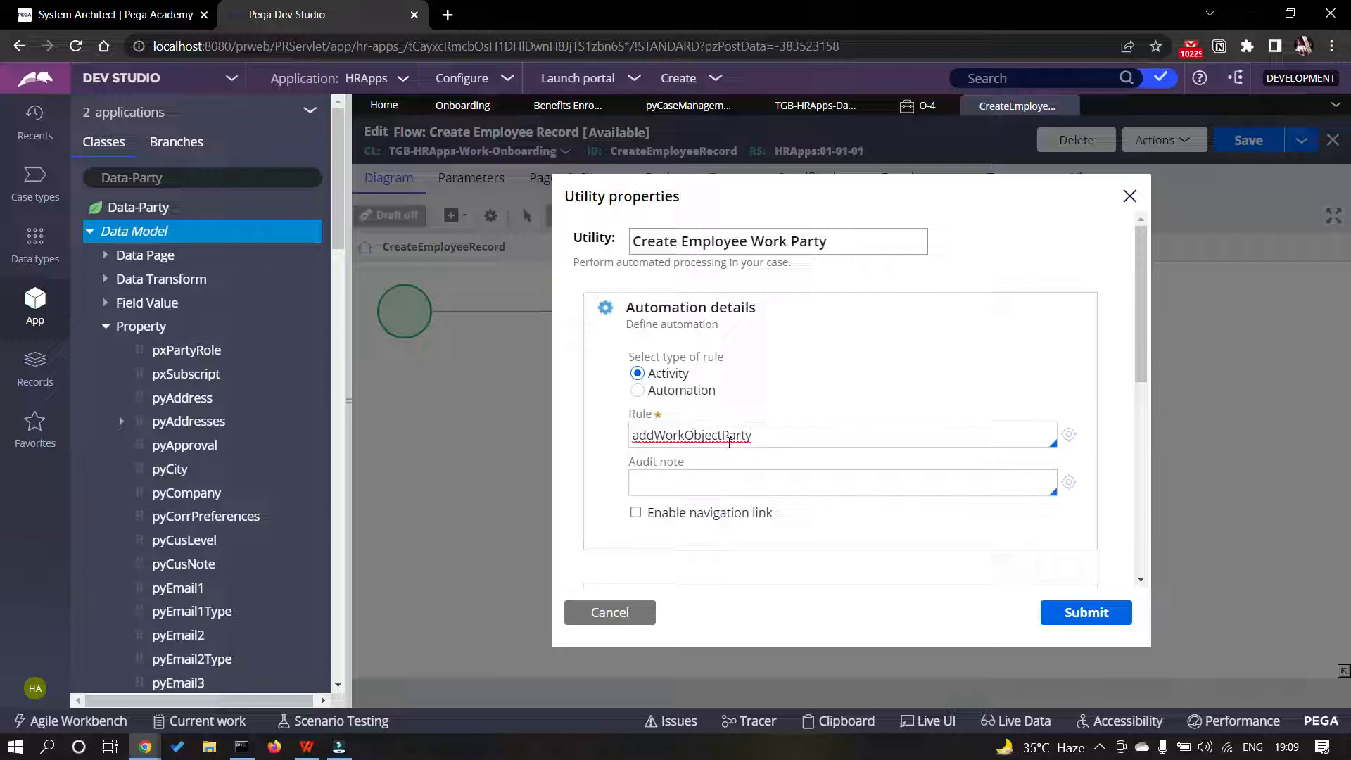
click(806, 346)
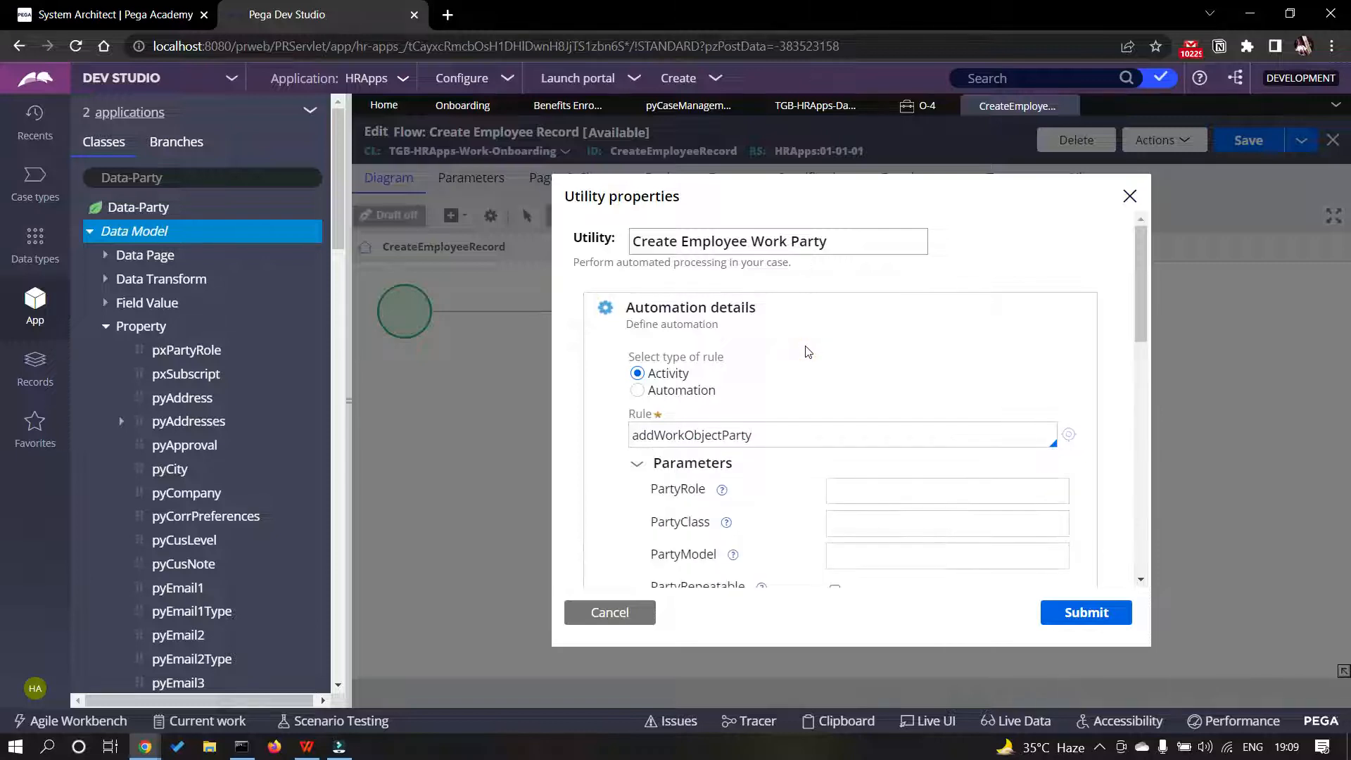
- Set the addWorkObjectParty parameters PartyRole to Employee and PartyClass to TGB-HRApps-Data-Employee, checking the role against the work parties rule
scroll(809, 352, down, 3)
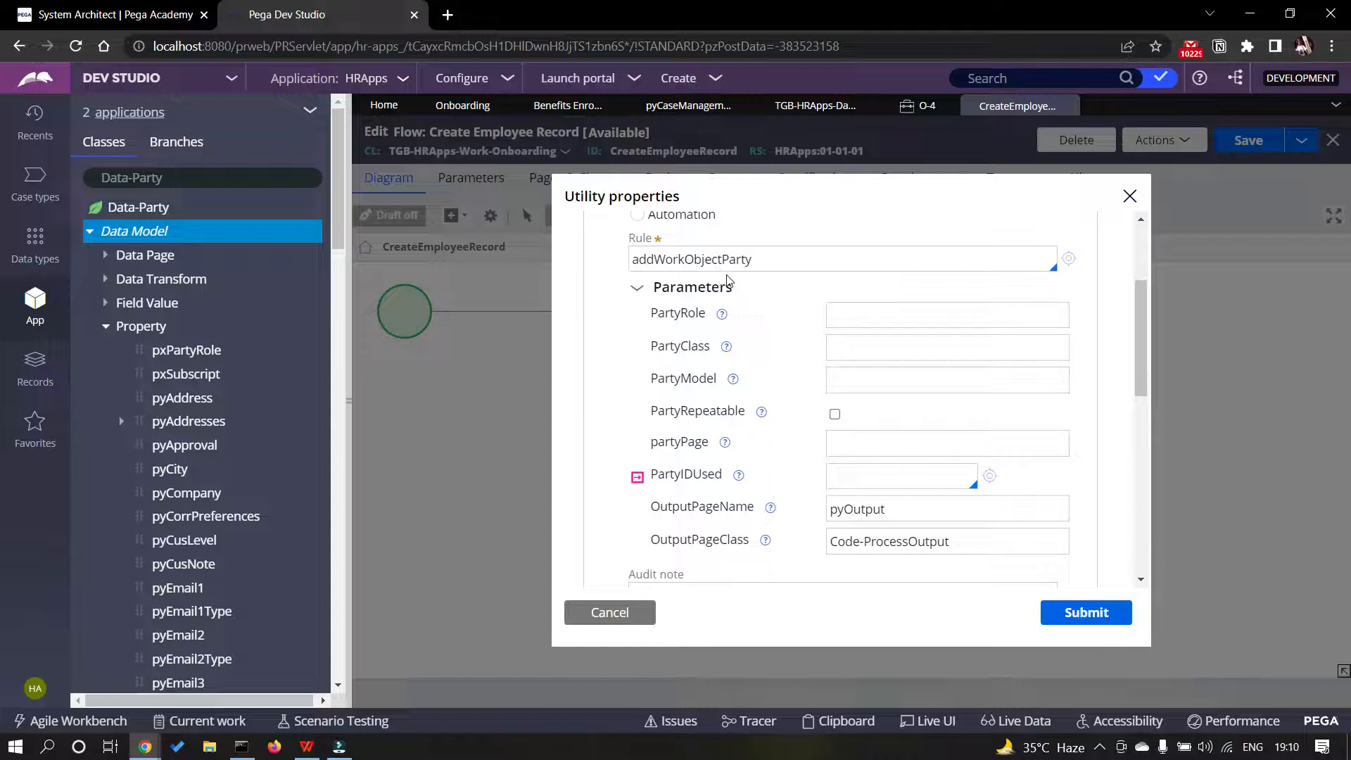
click(844, 309)
click(862, 311)
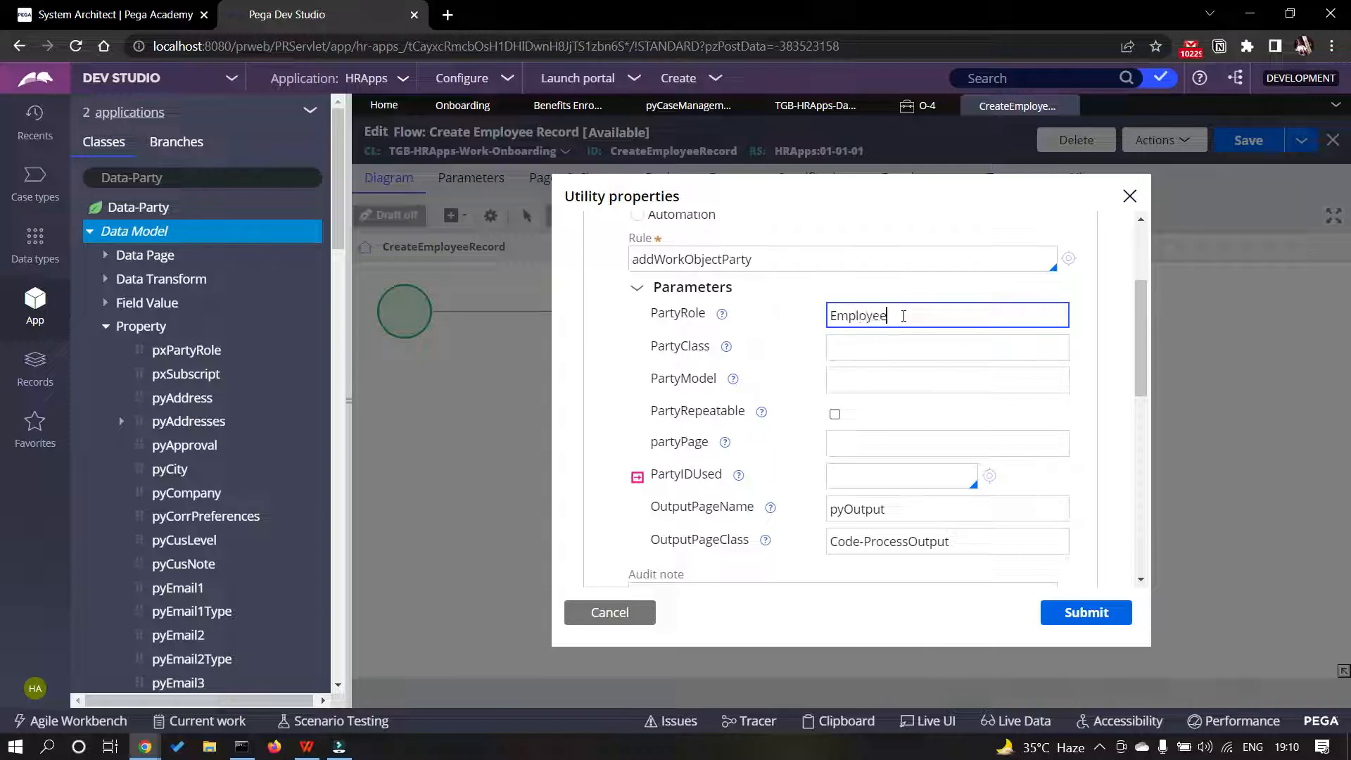
click(688, 105)
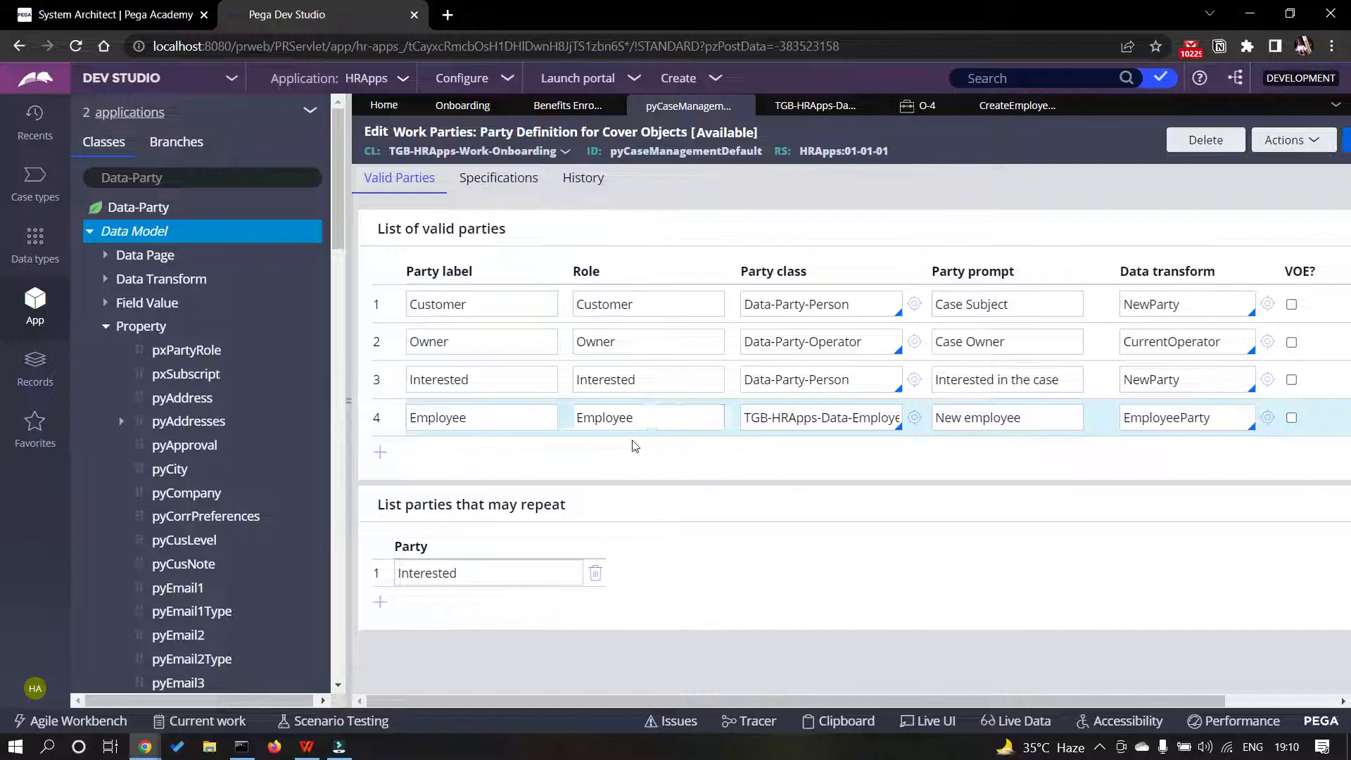
click(1014, 106)
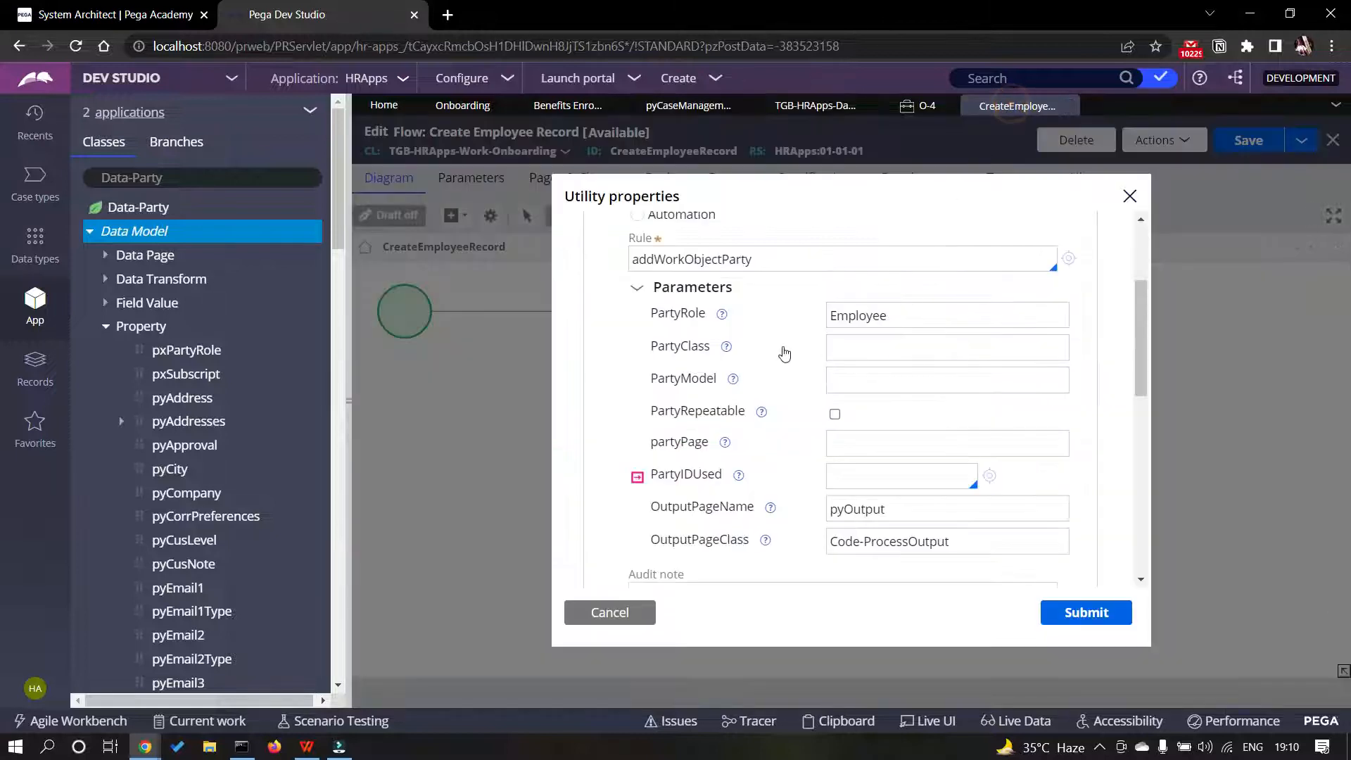
click(855, 340)
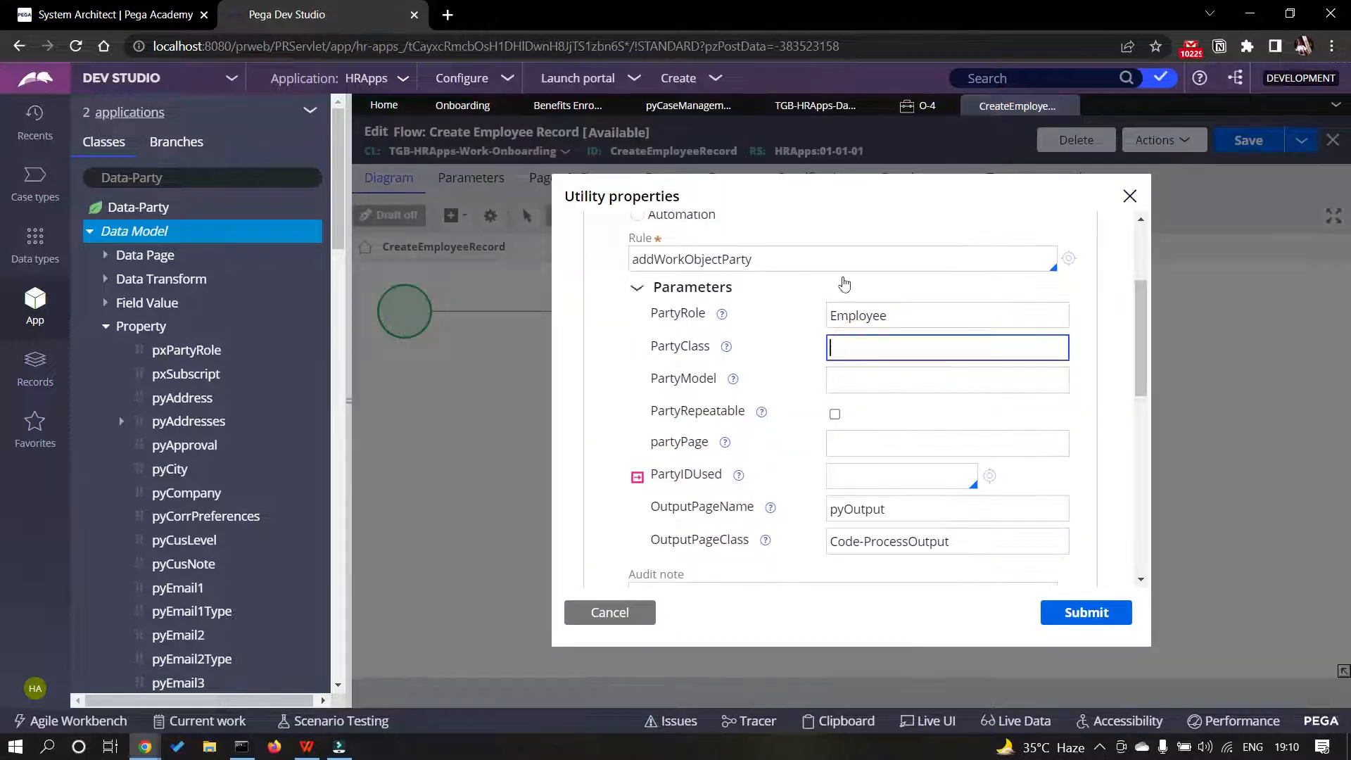
text(TGB-HRApps-Data-Employee)
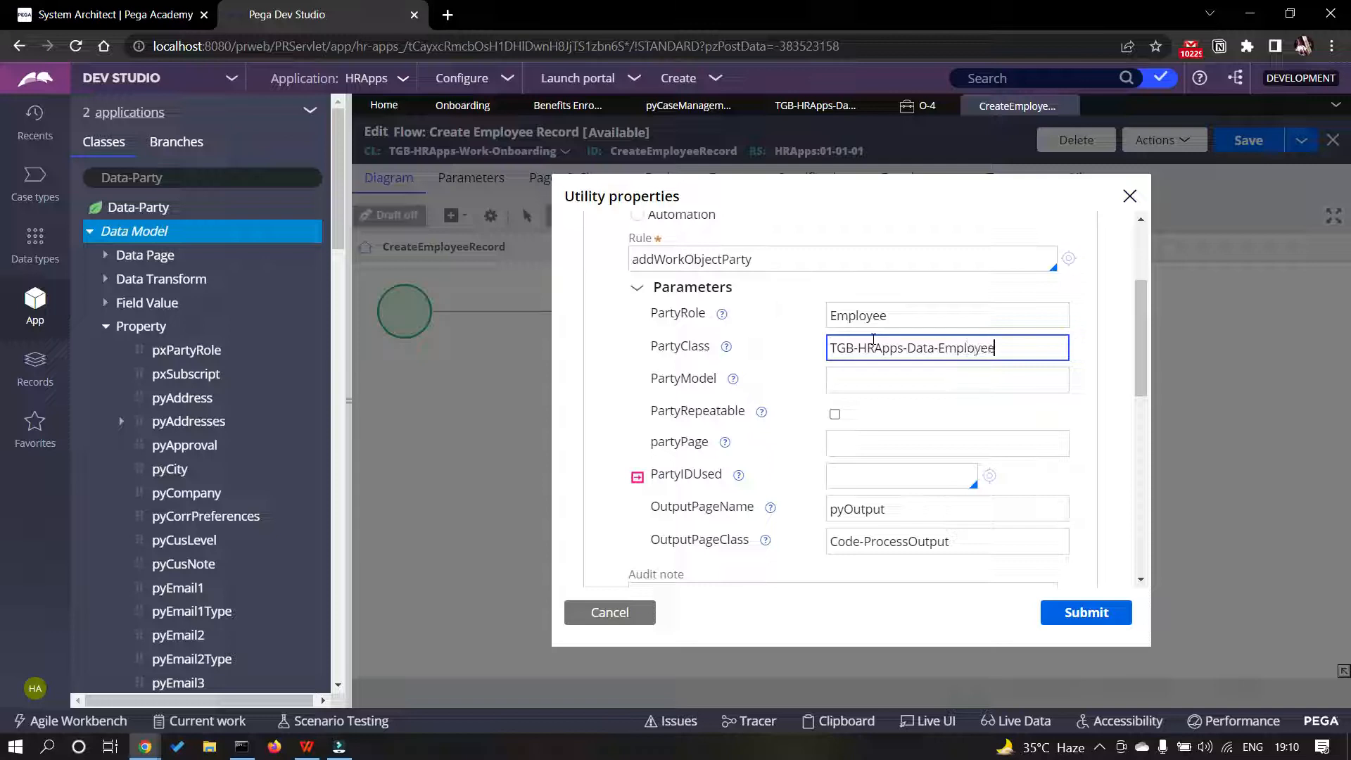
- Copy the data transform name EmployeeParty from the work parties rule into the PartyModel parameter and submit the utility properties
click(840, 380)
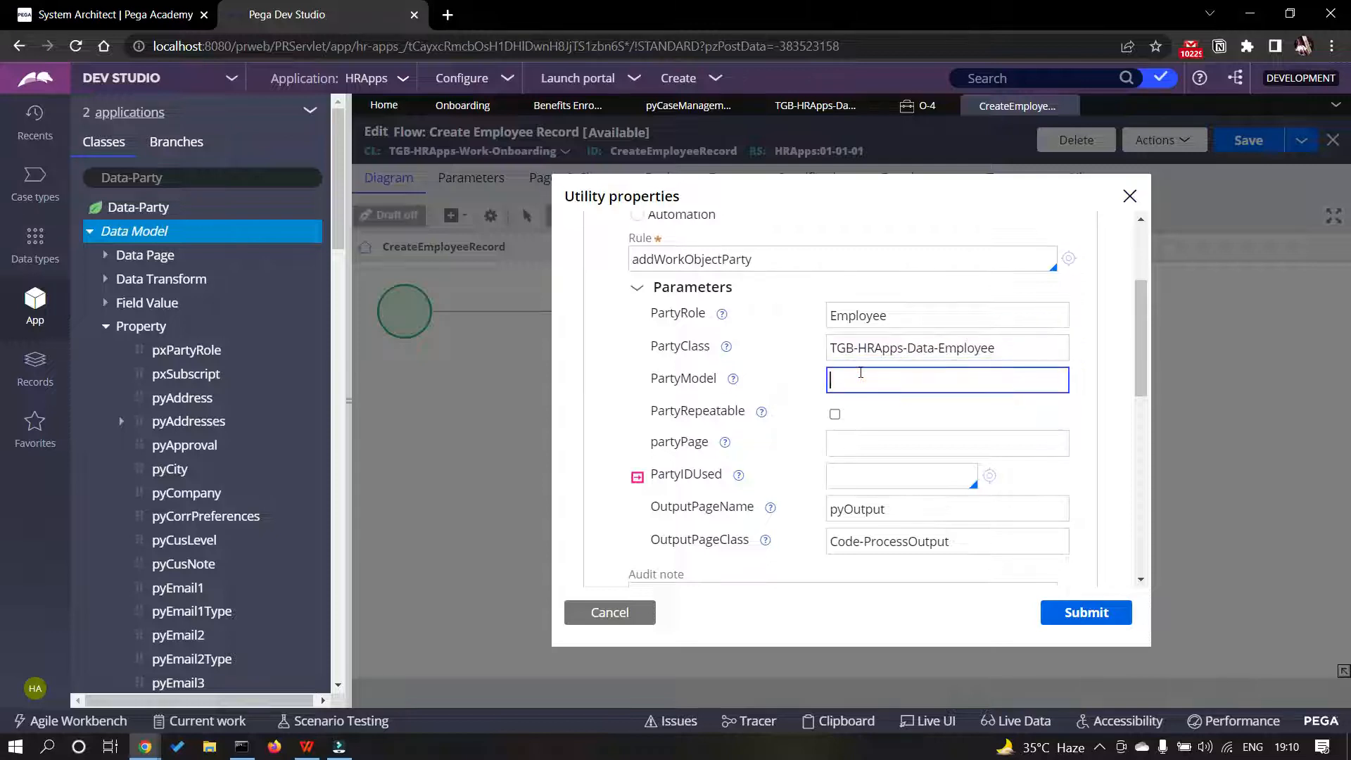
mouse_move(732, 382)
click(686, 105)
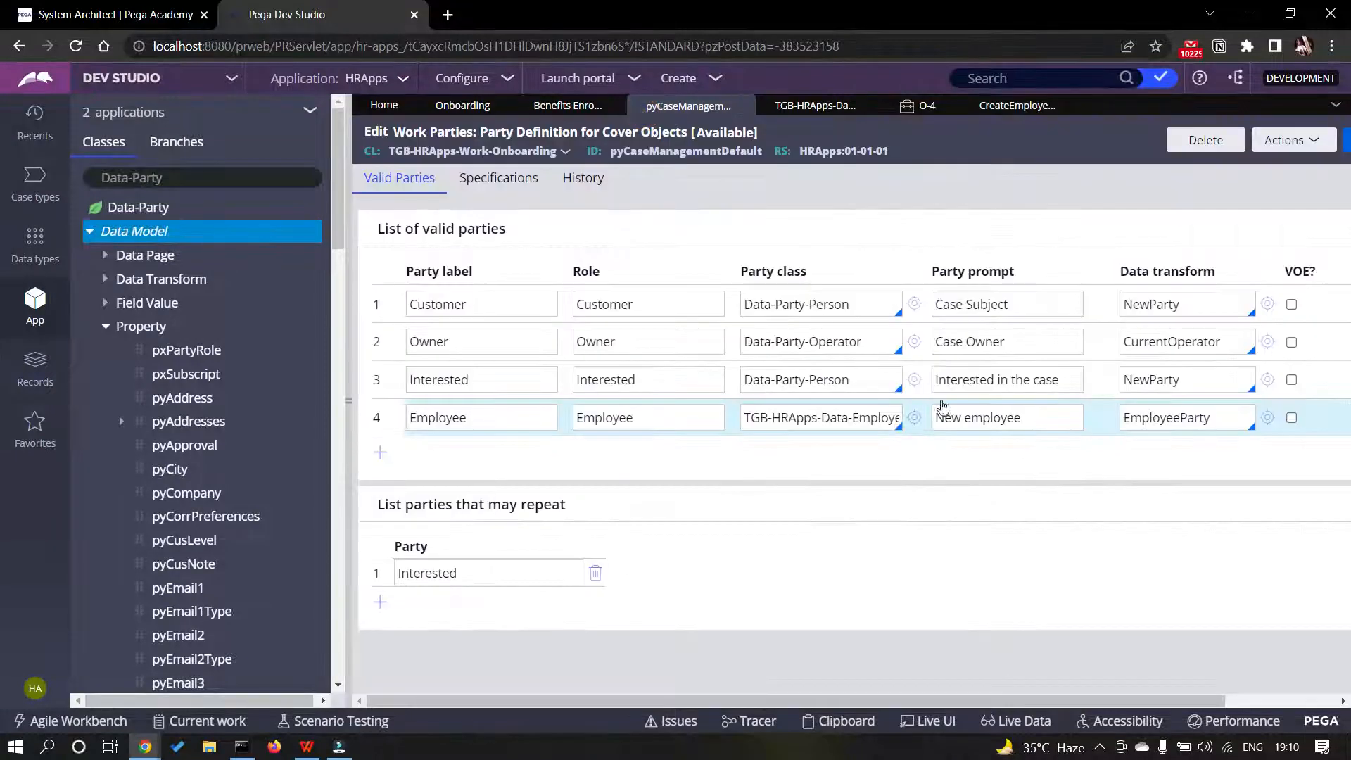
double_click(1160, 418)
key(ctrl+c)
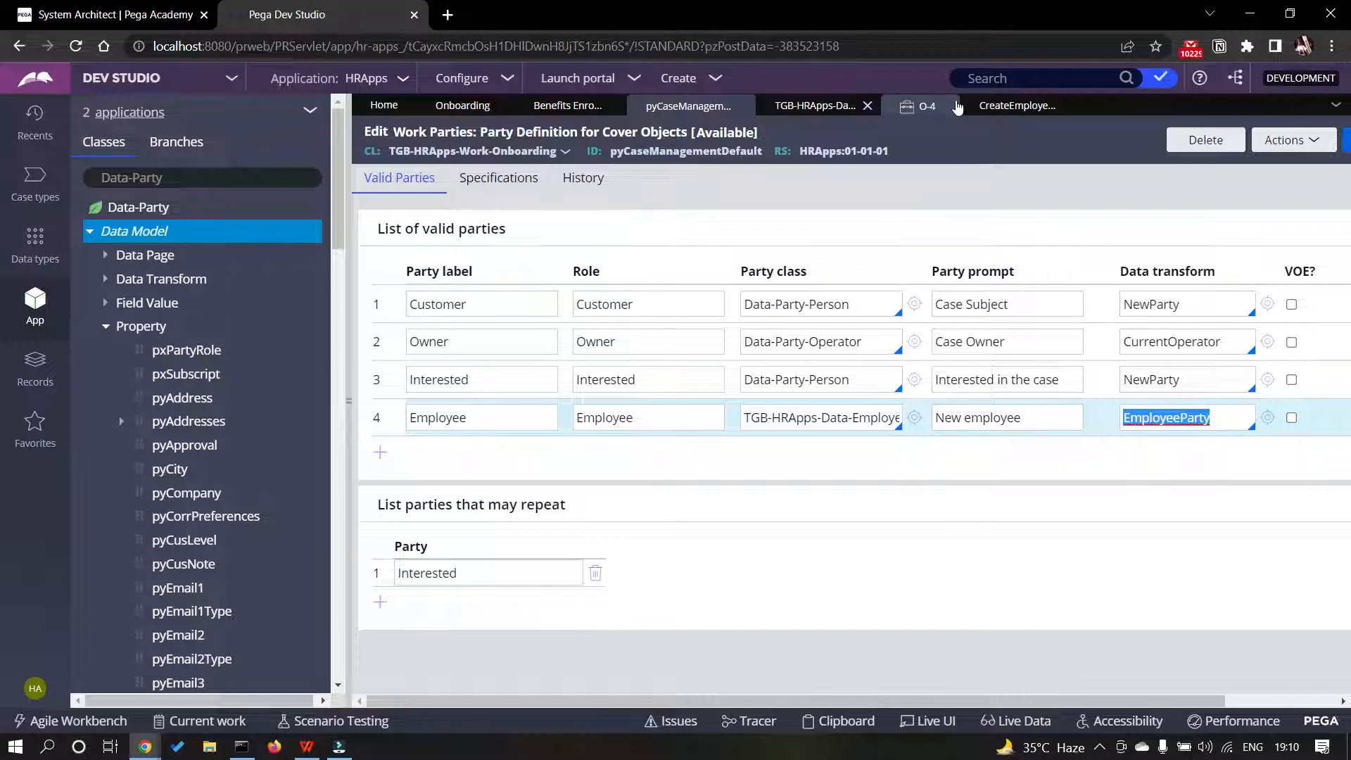
click(1017, 105)
click(869, 371)
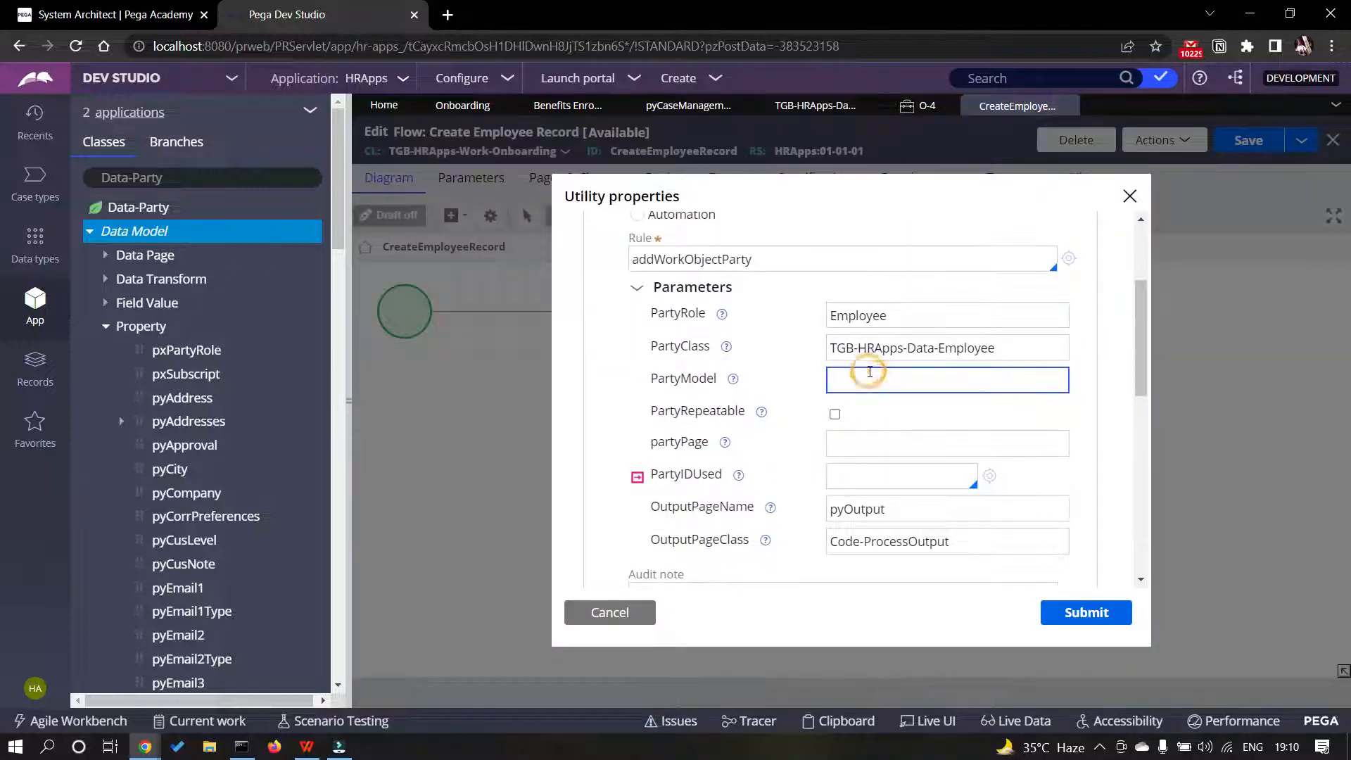
key(ctrl+v)
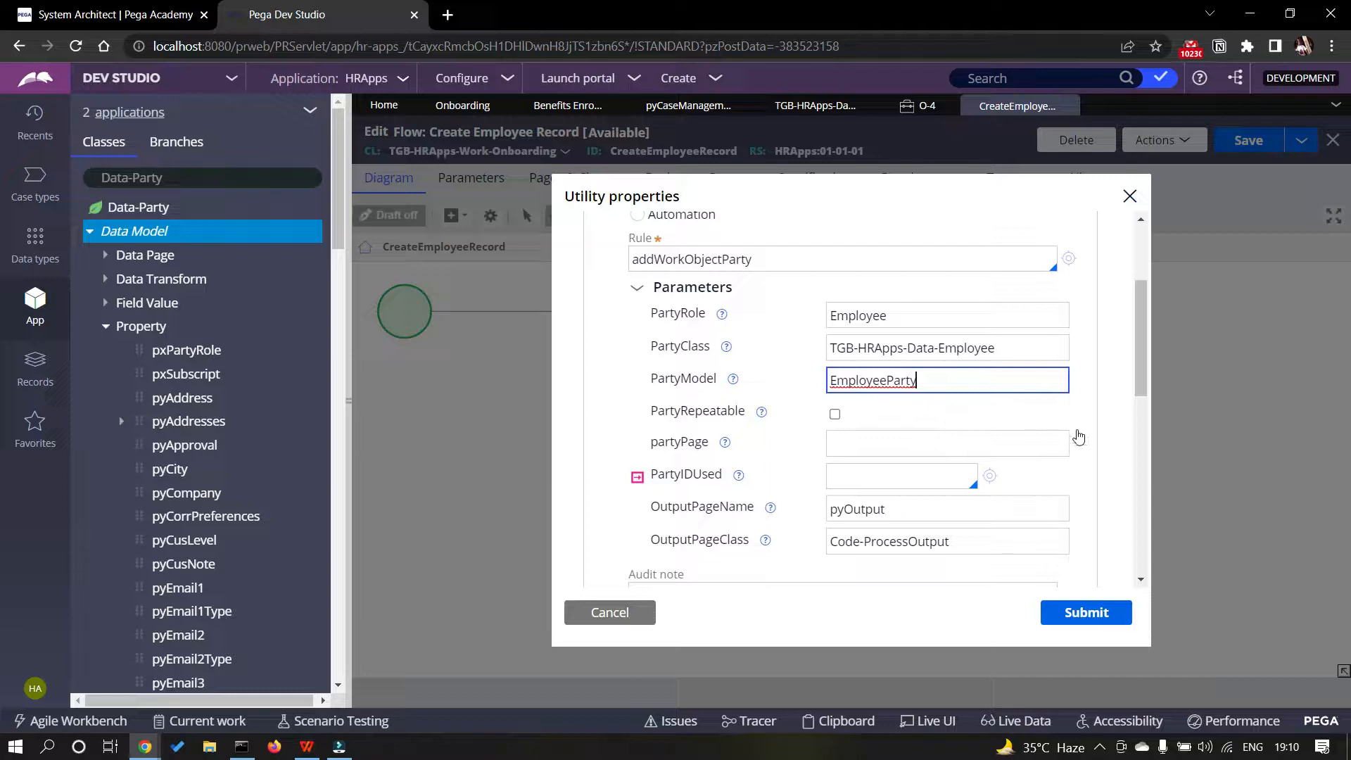
click(1108, 412)
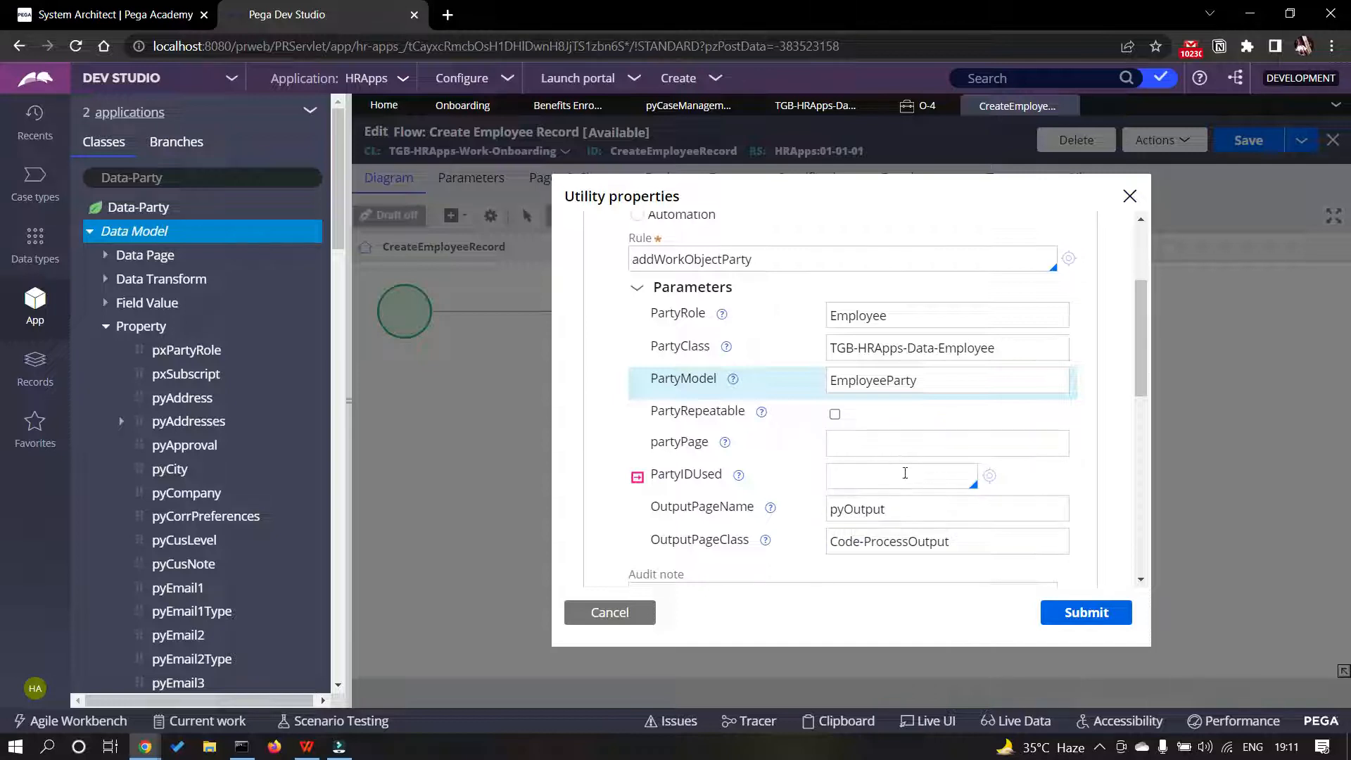
scroll(904, 472, down, 2)
scroll(905, 450, up, 4)
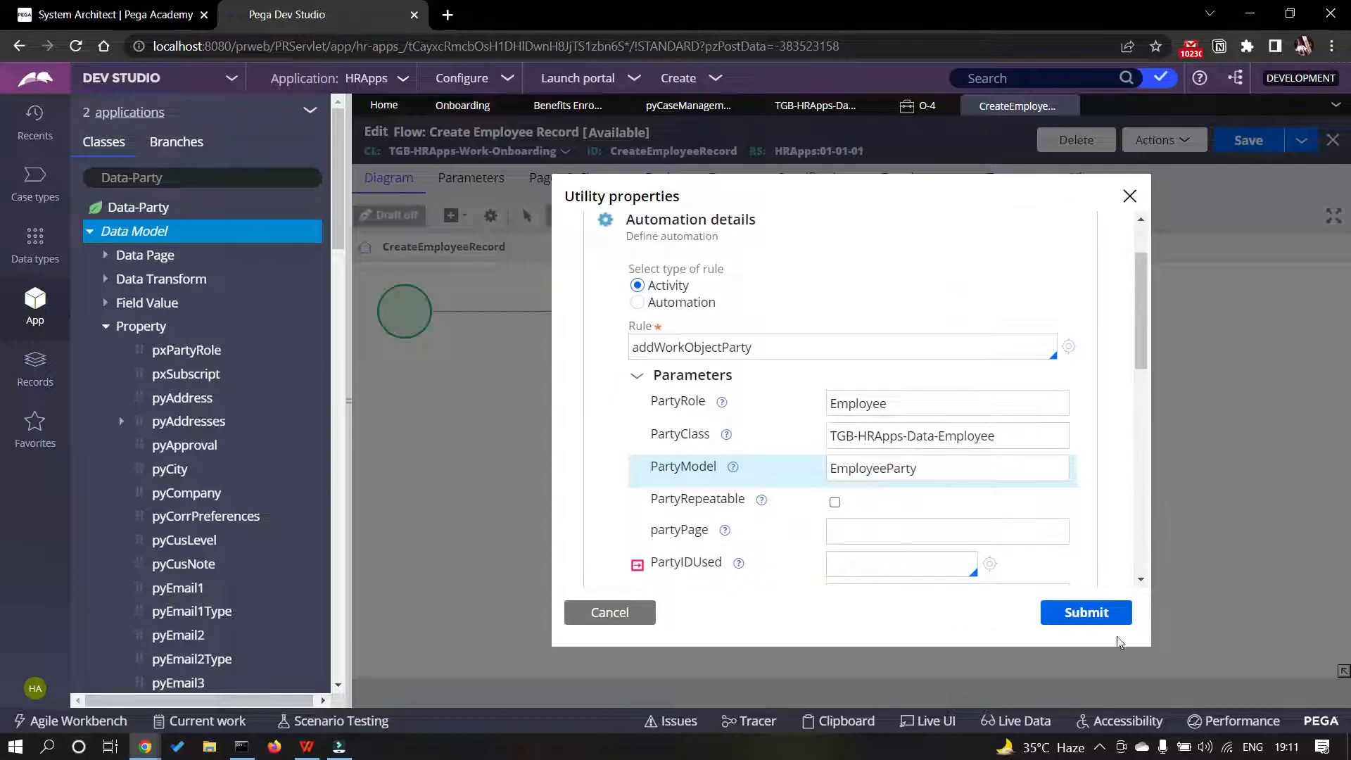
click(1096, 614)
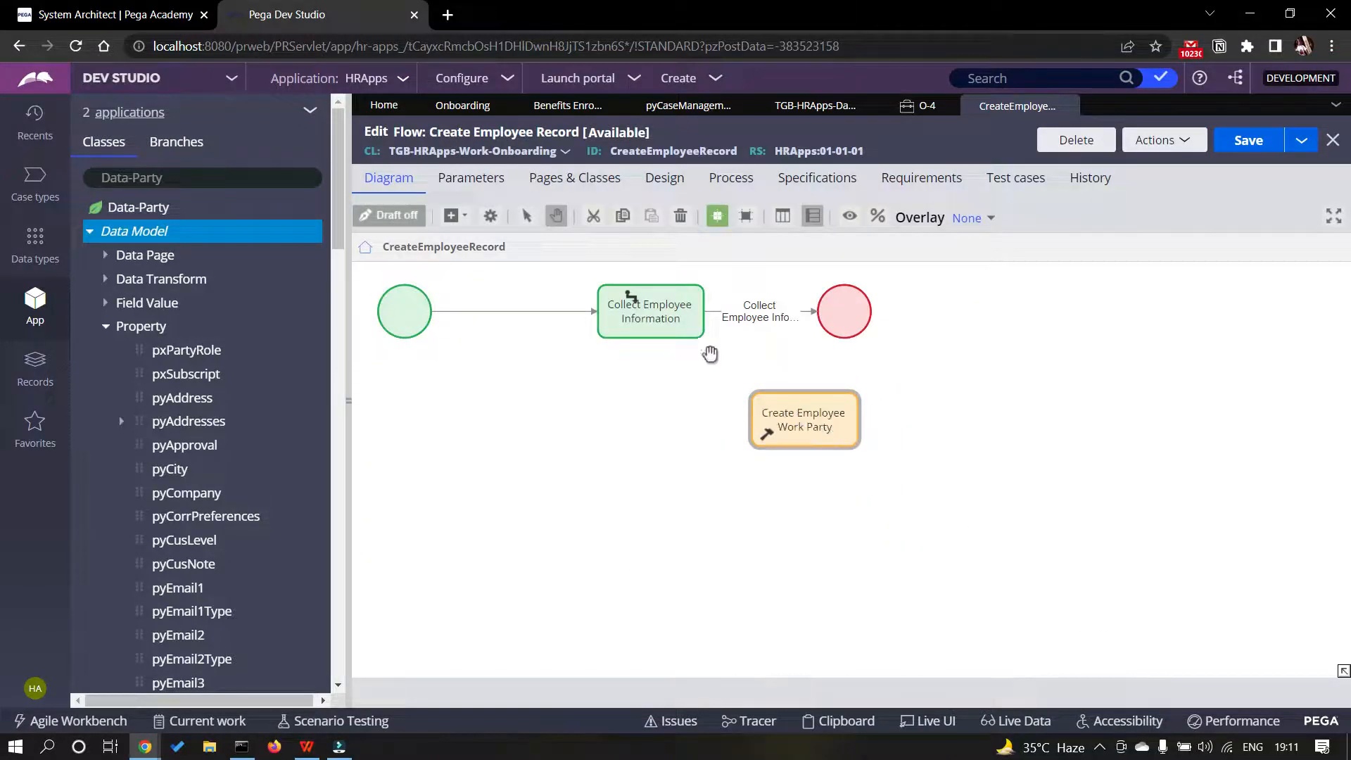
- Reroute the Collect Employee Information connector to the Create Employee Work Party utility and connect the utility to the end shape
mouse_move(654, 320)
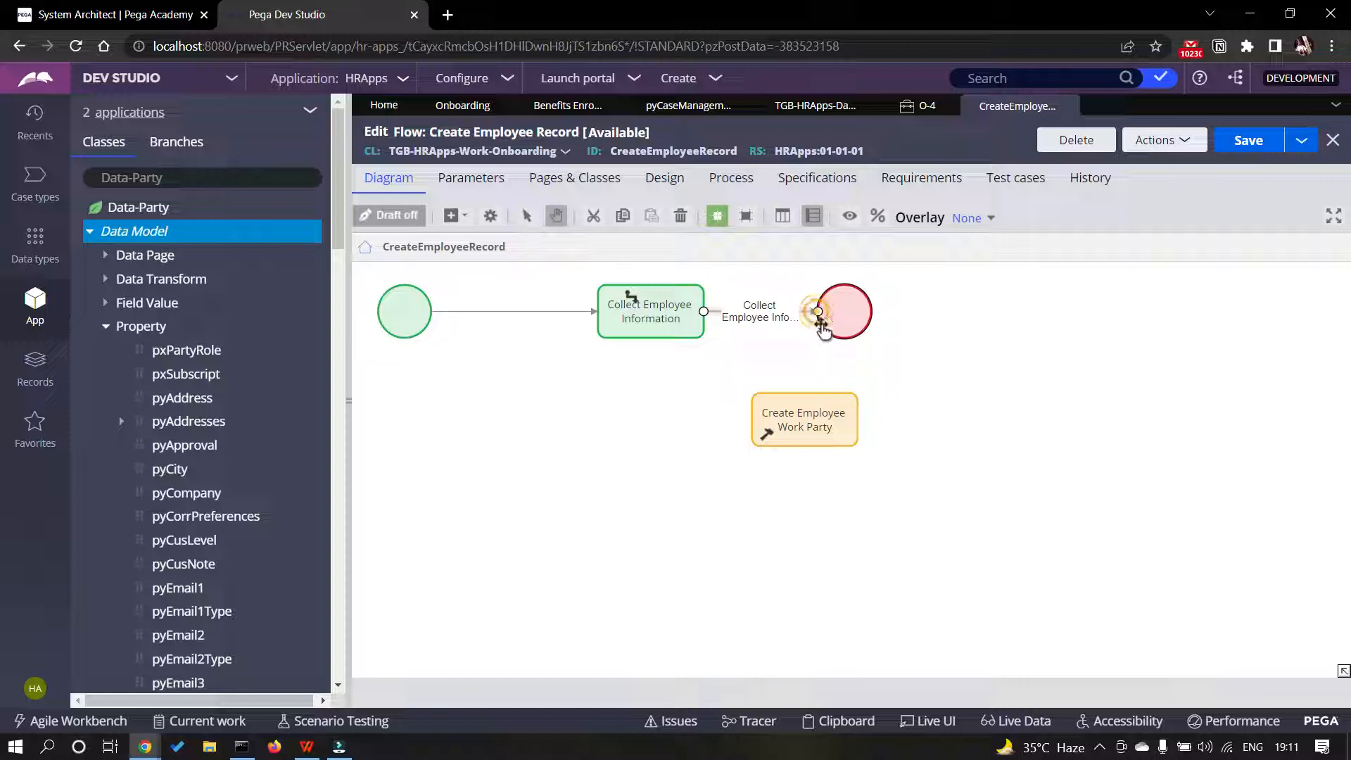
drag(818, 313, 934, 320)
drag(873, 416, 939, 338)
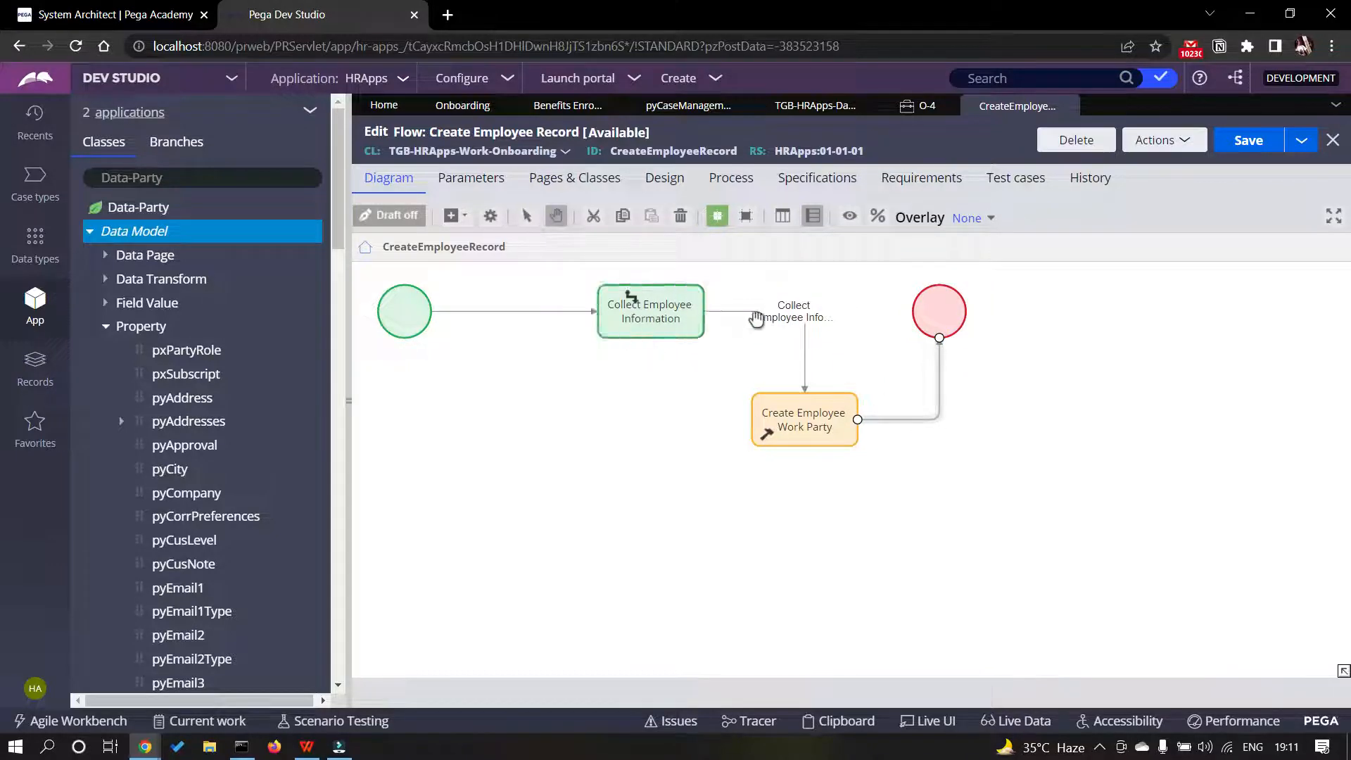
- Review the rule and parameters of the Create Employee Work Party utility, and save and close the flow
click(645, 330)
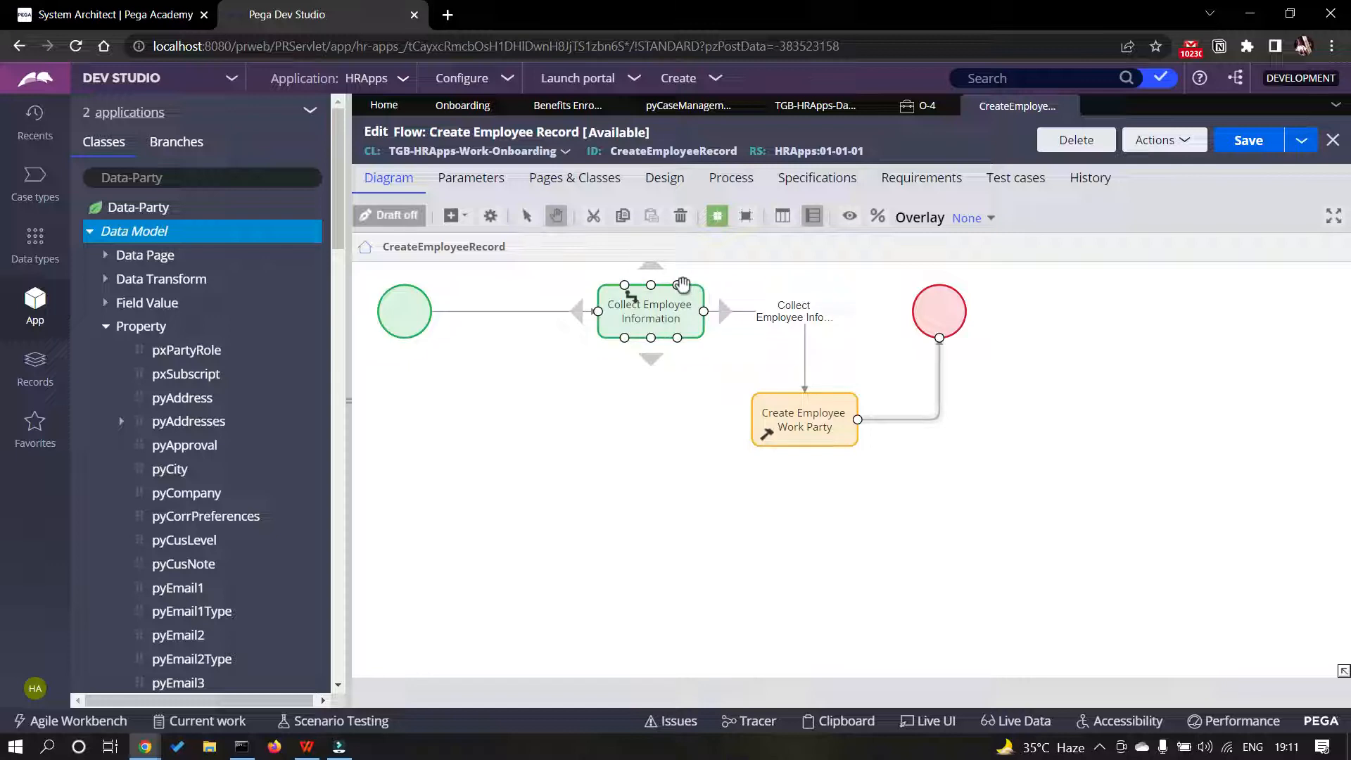
click(809, 423)
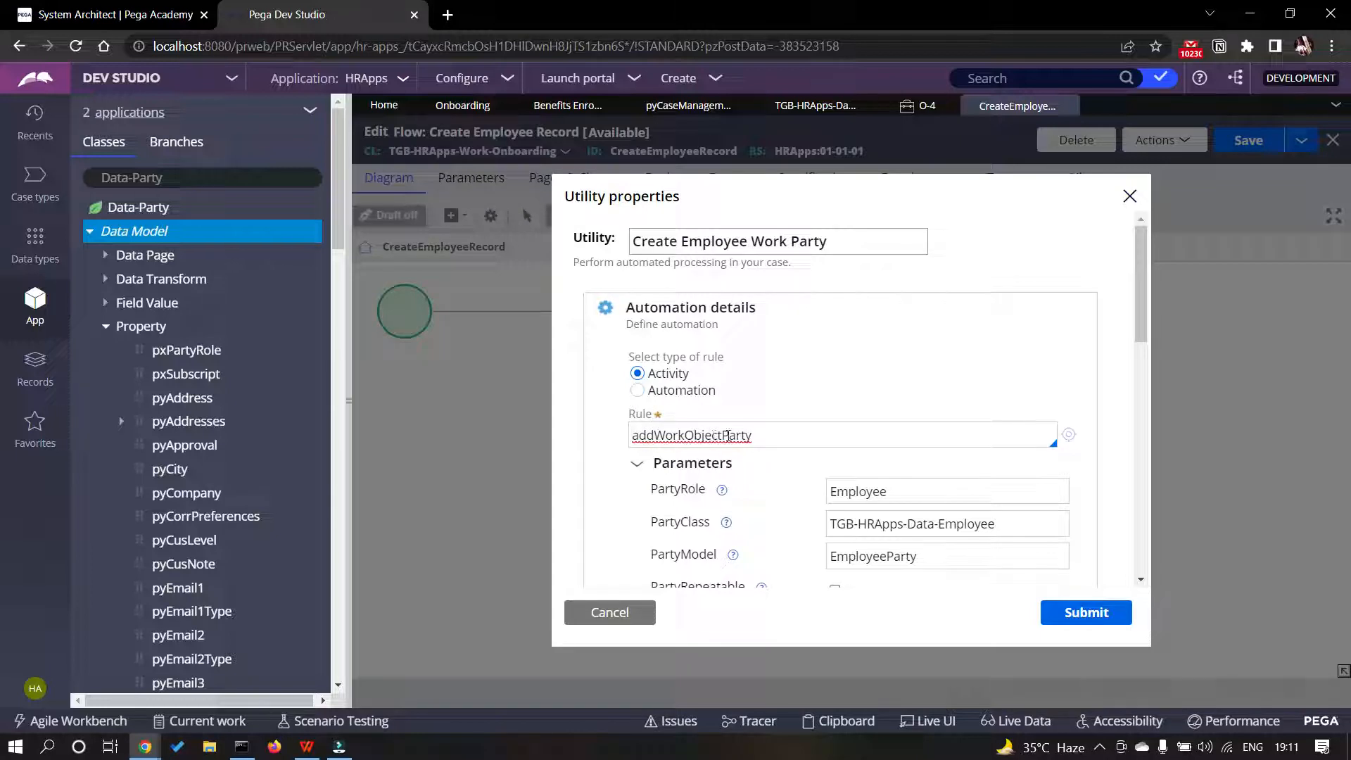
scroll(762, 434, down, 1)
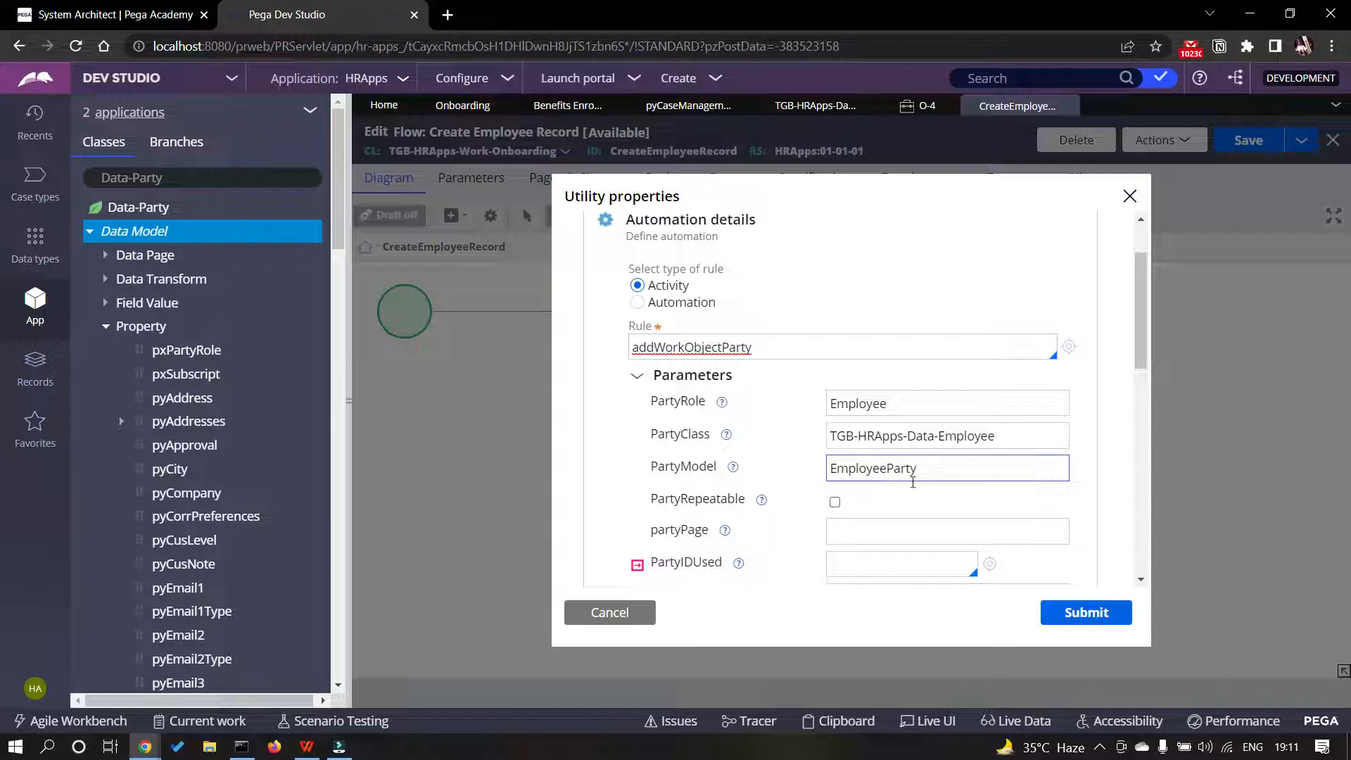
click(1087, 619)
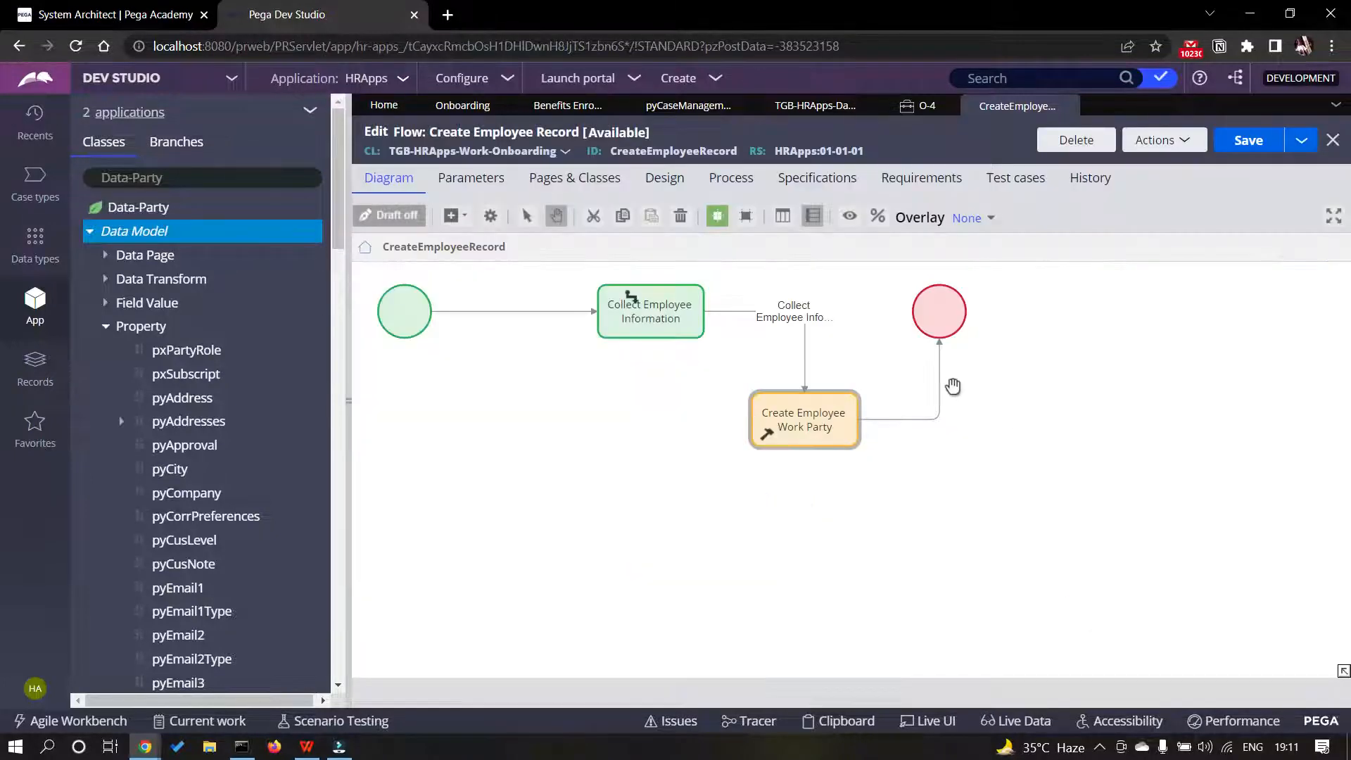
click(1248, 140)
click(1060, 106)
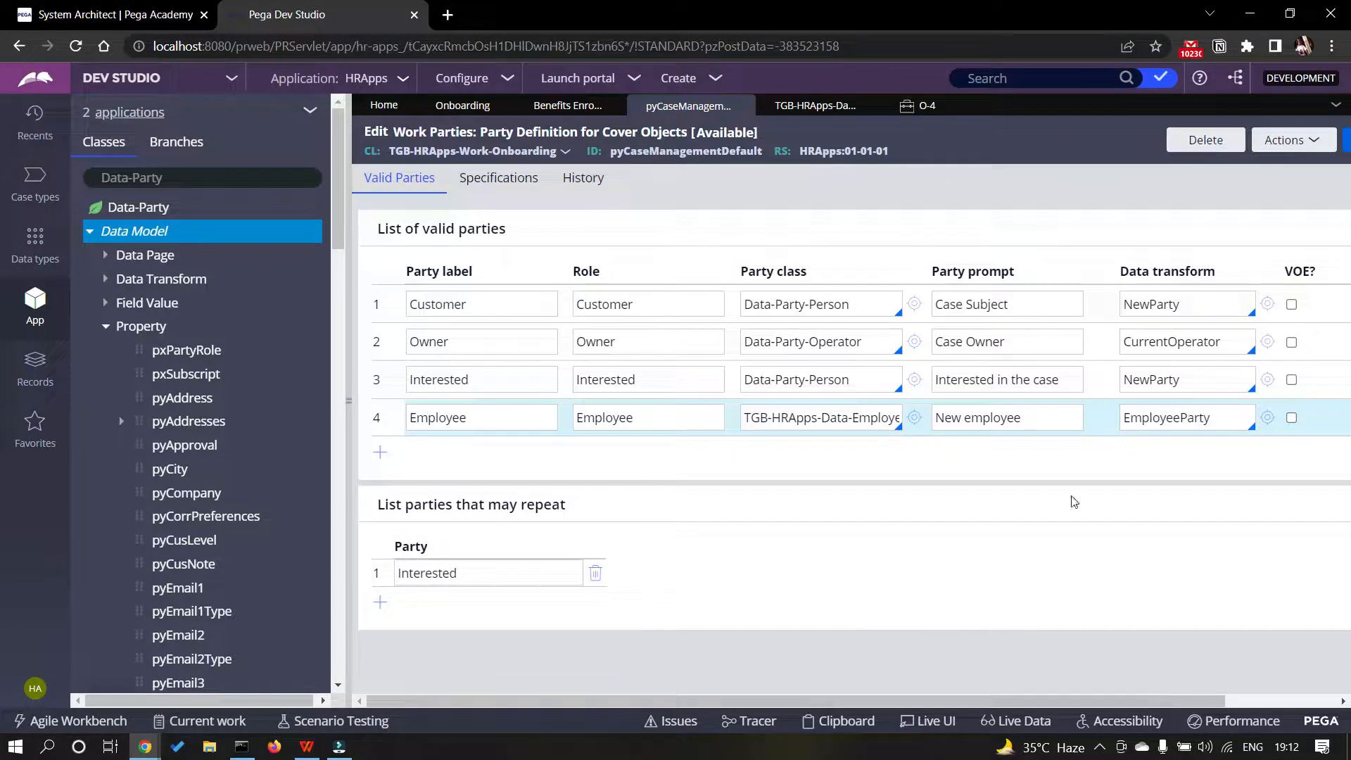
- Close the O-4 case, the Employee class and the work parties rule to return to the Onboarding case type
drag(792, 702, 904, 701)
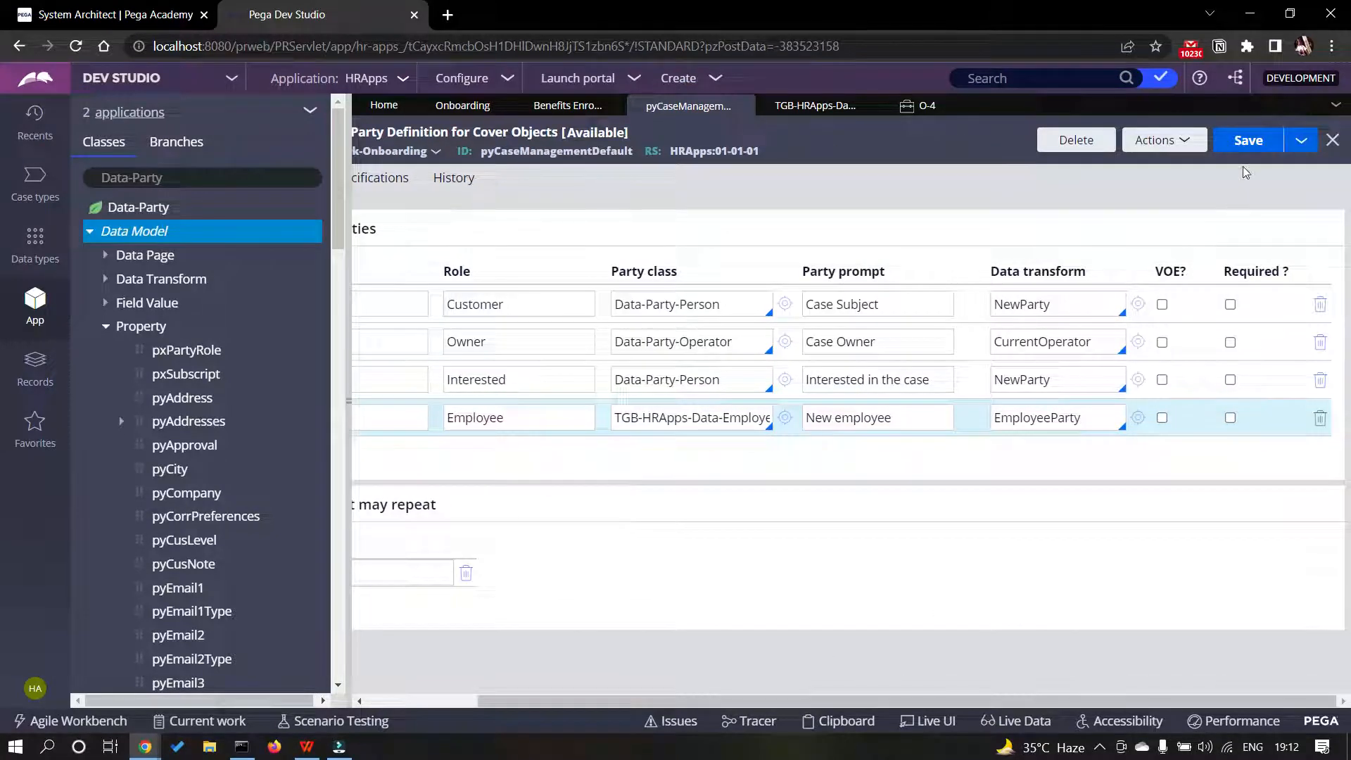
click(925, 106)
click(946, 106)
click(872, 107)
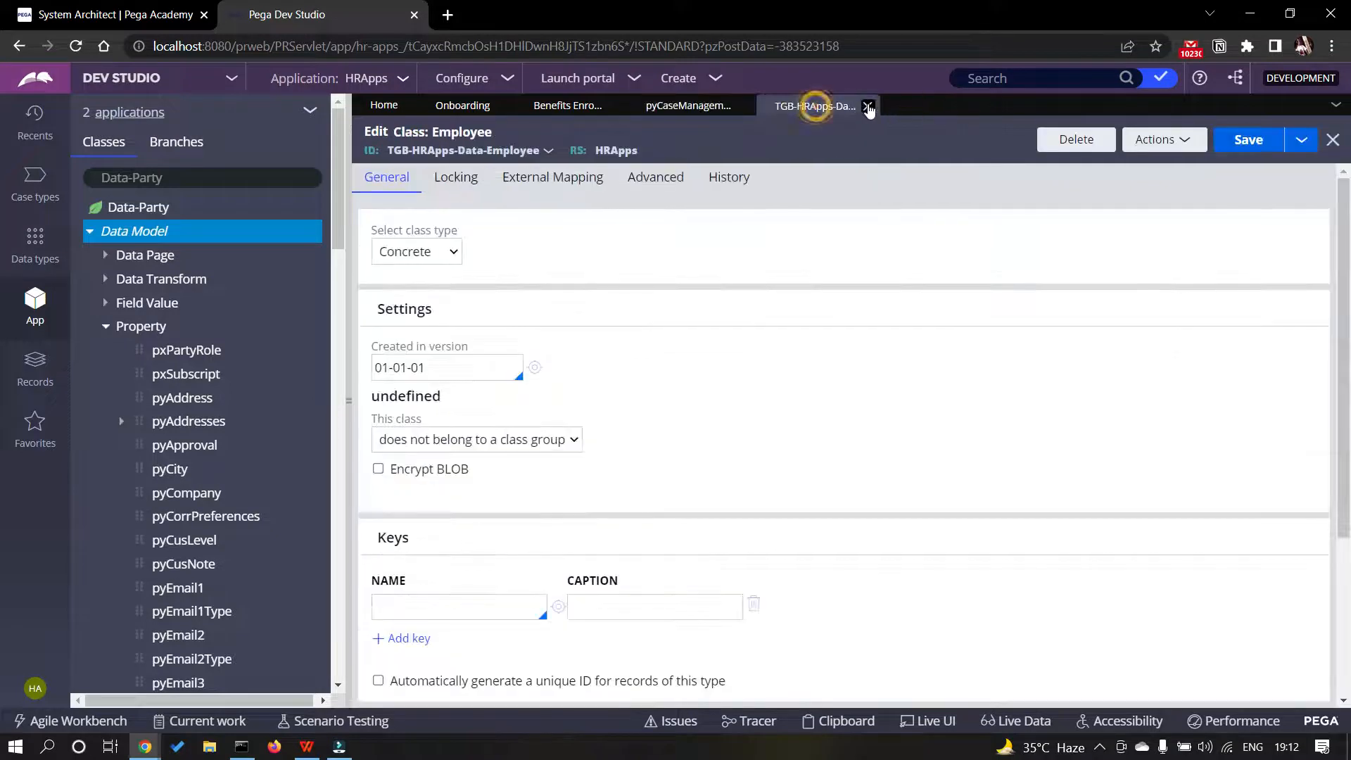
click(868, 107)
click(741, 106)
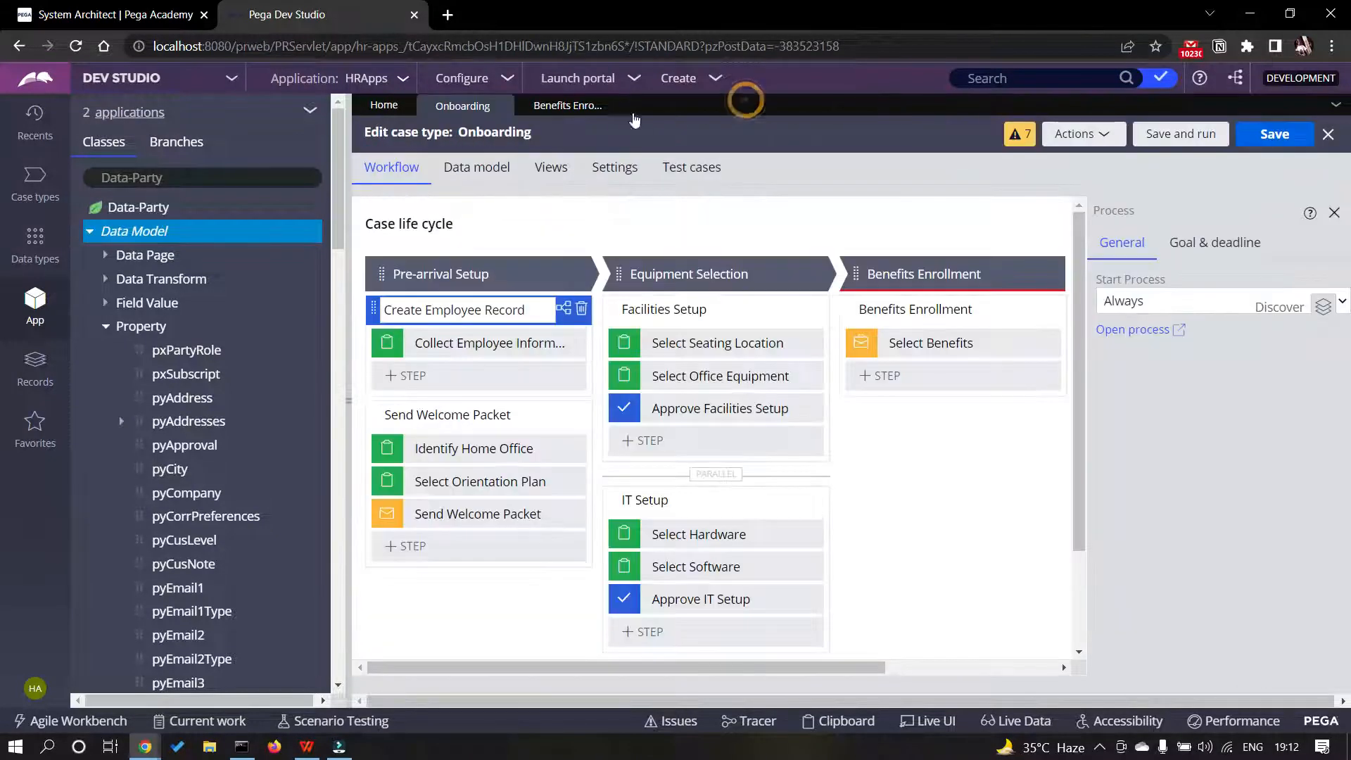
- Refresh the Onboarding case type to clear the stale record and run it to create a new case
click(1178, 134)
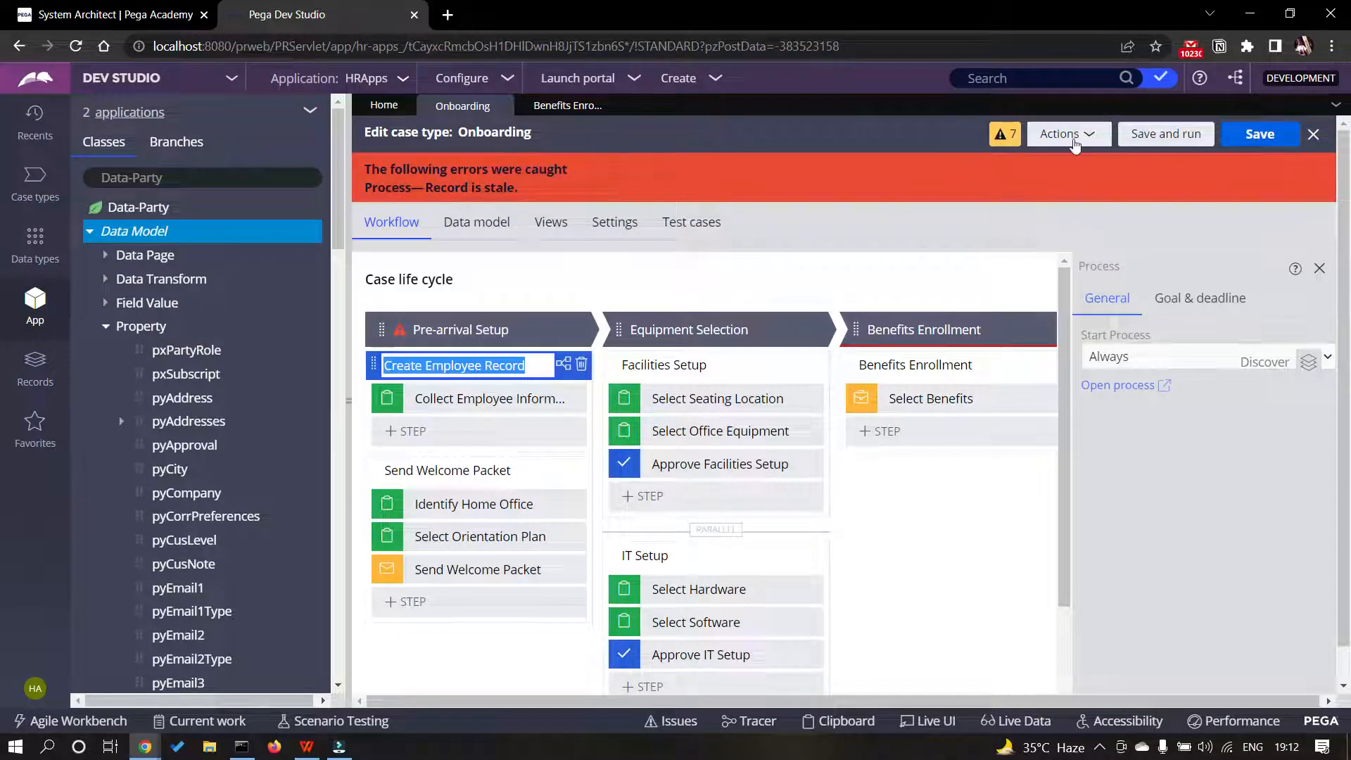
click(1066, 134)
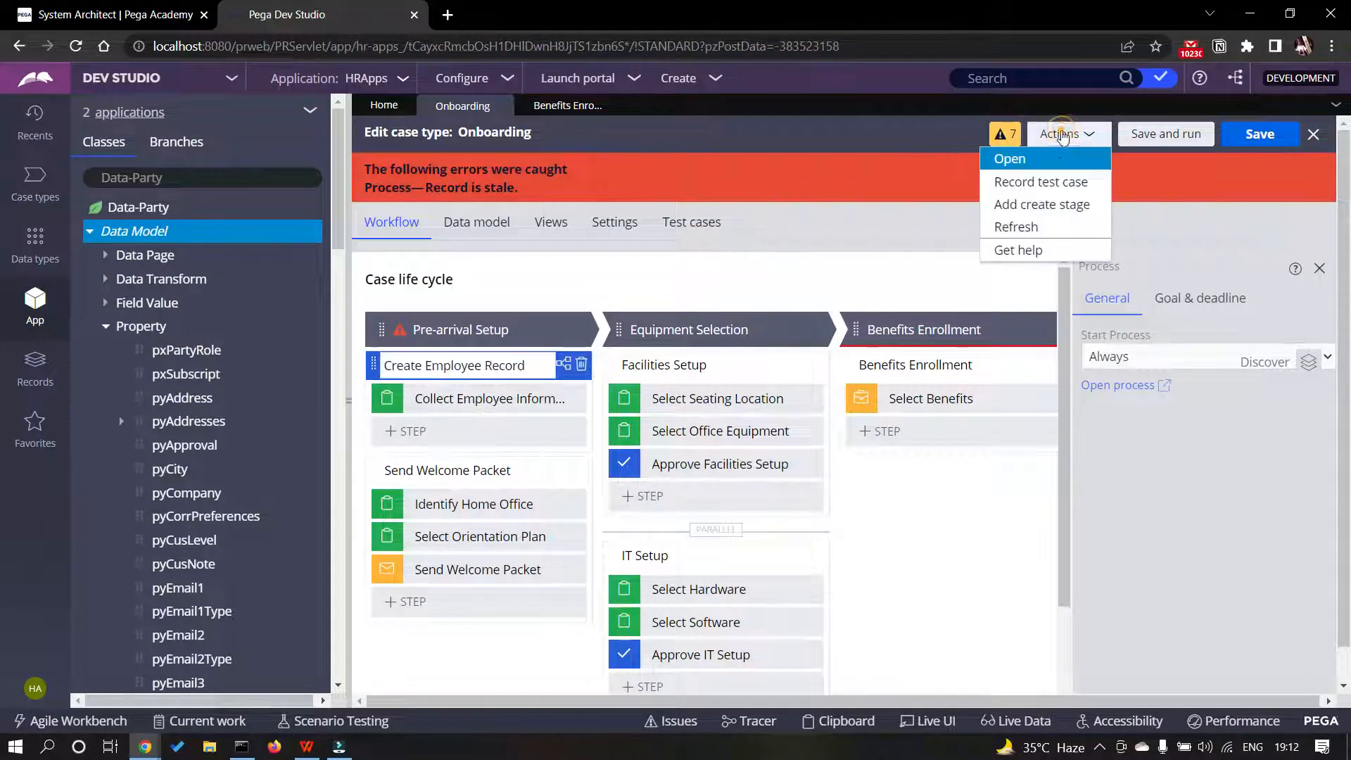
click(1028, 225)
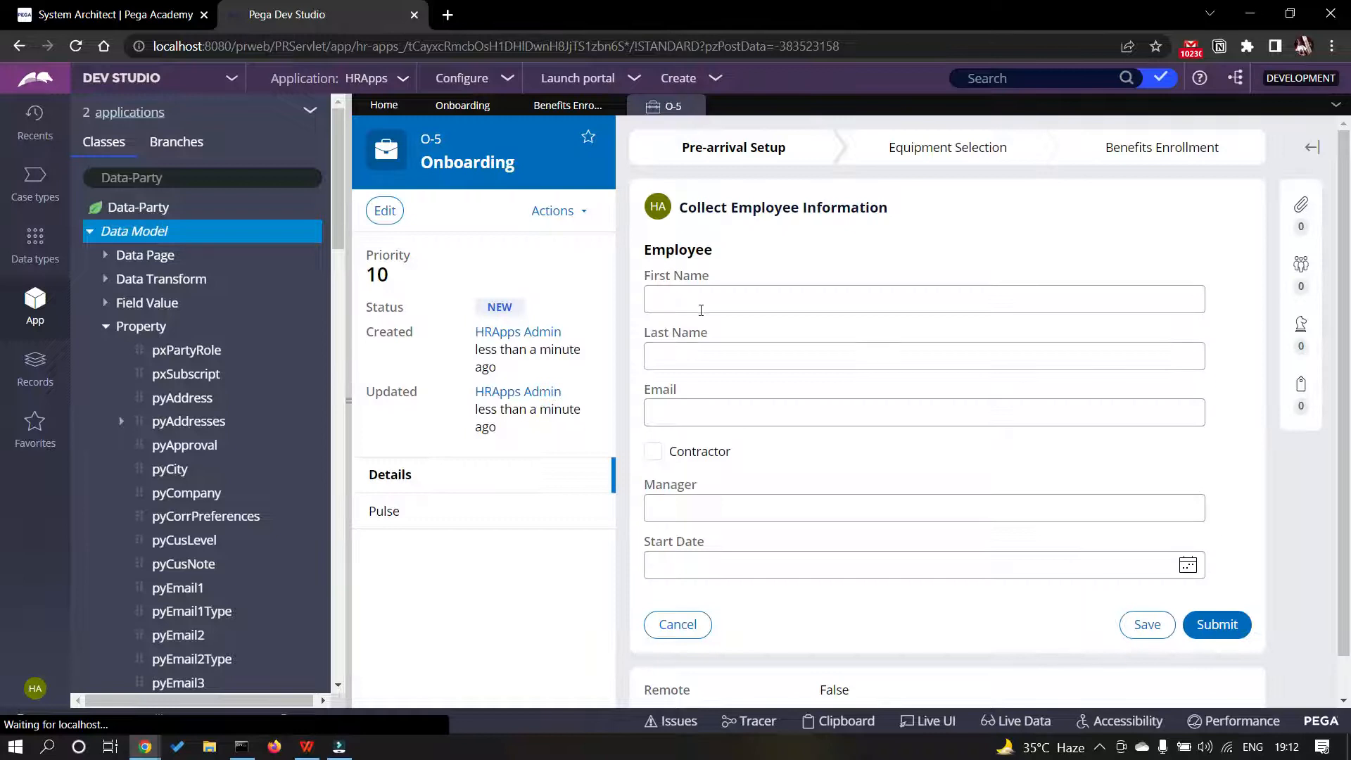
- Fill in the employee's first name, last name and email, set Manager to XYZ and Start Date to April 1, 2022, and submit Collect Employee Information
click(699, 303)
click(697, 354)
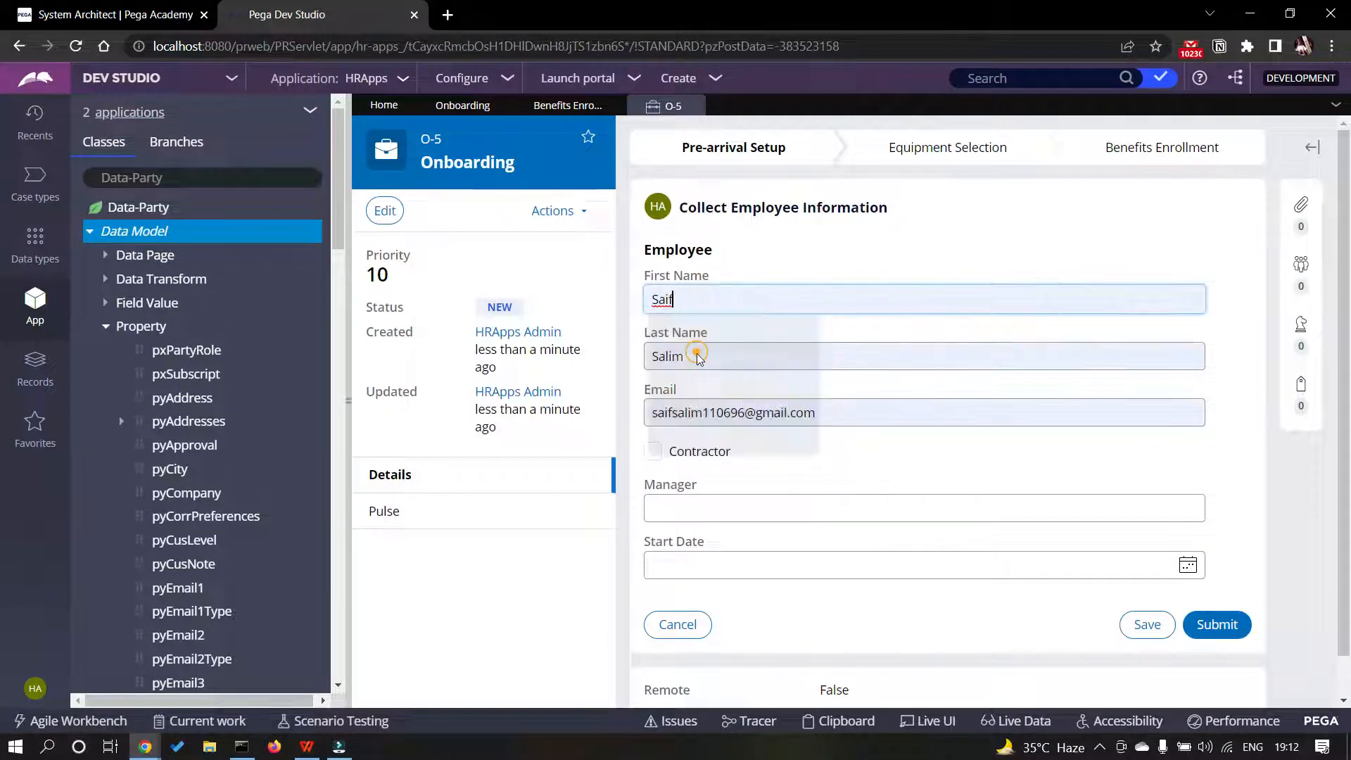
click(727, 501)
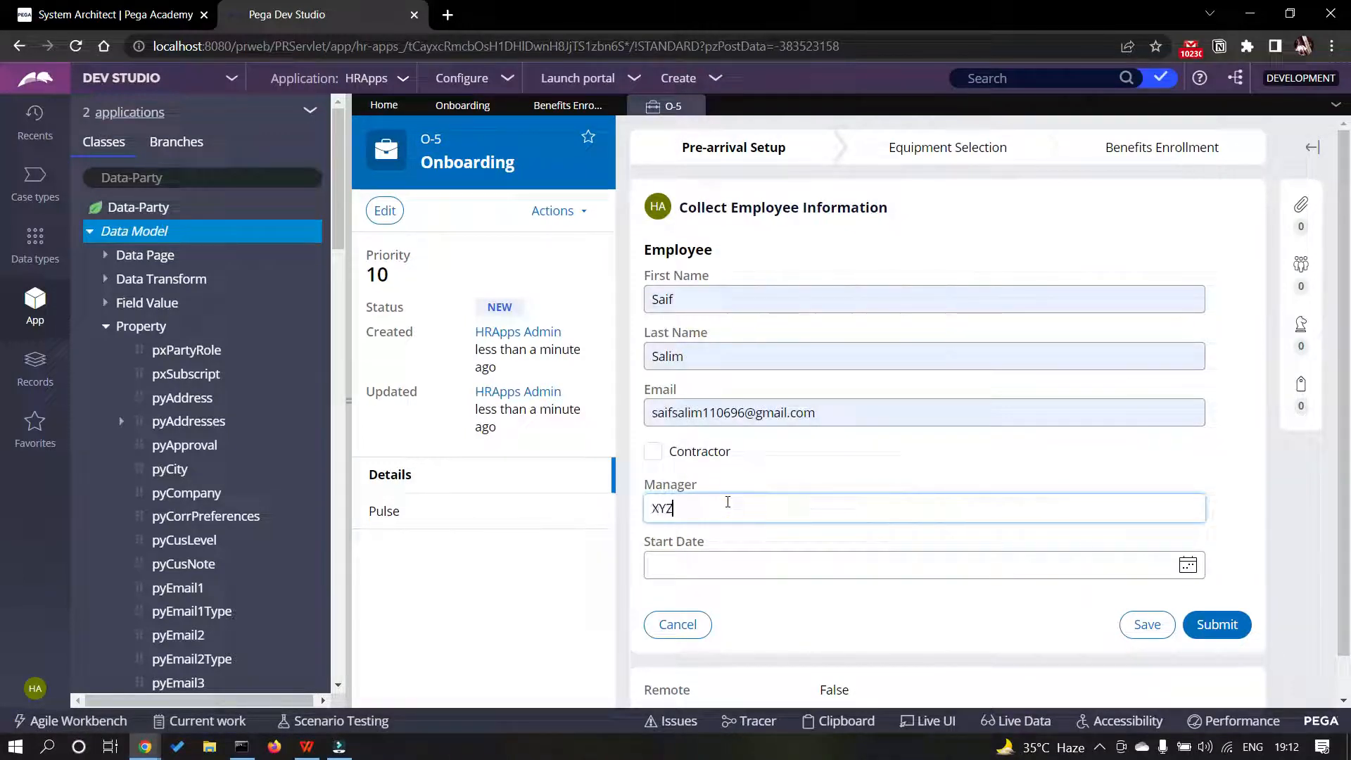
click(1187, 565)
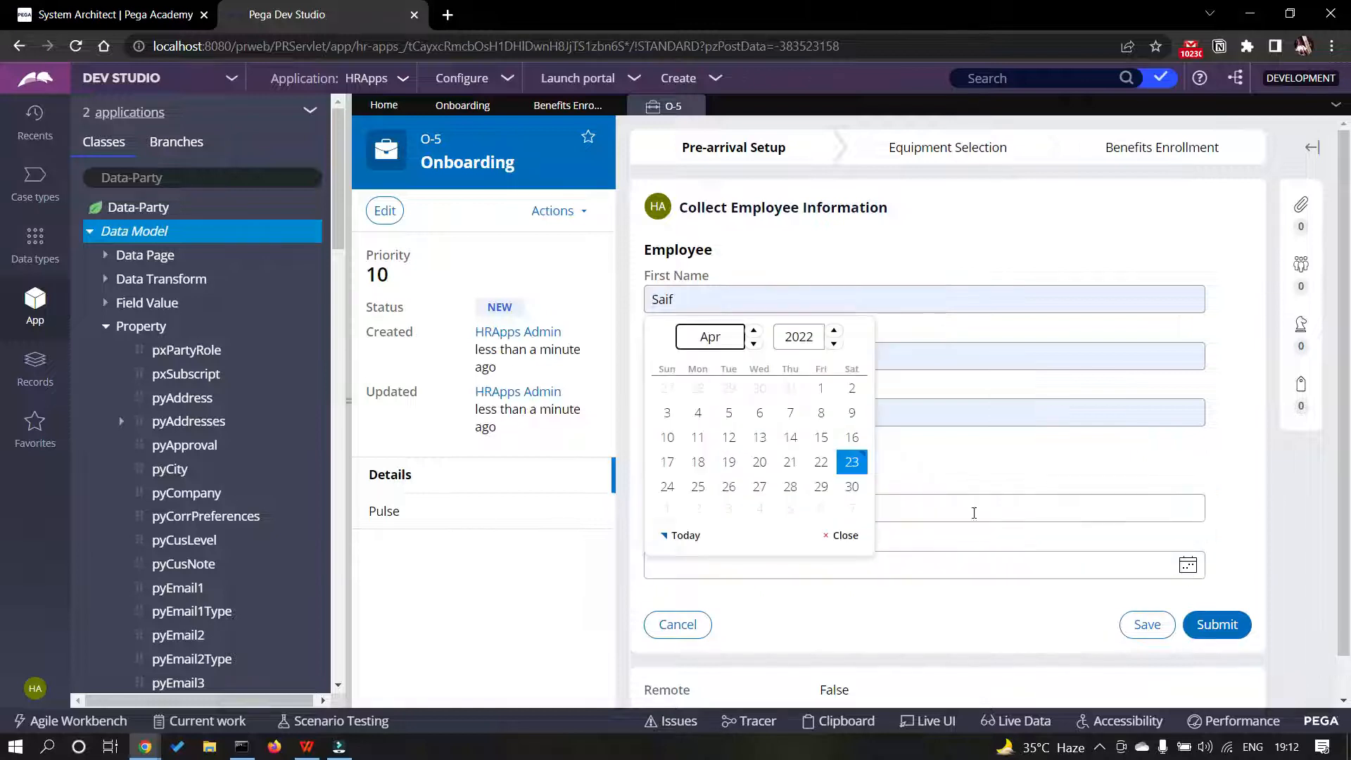
click(820, 388)
click(1228, 624)
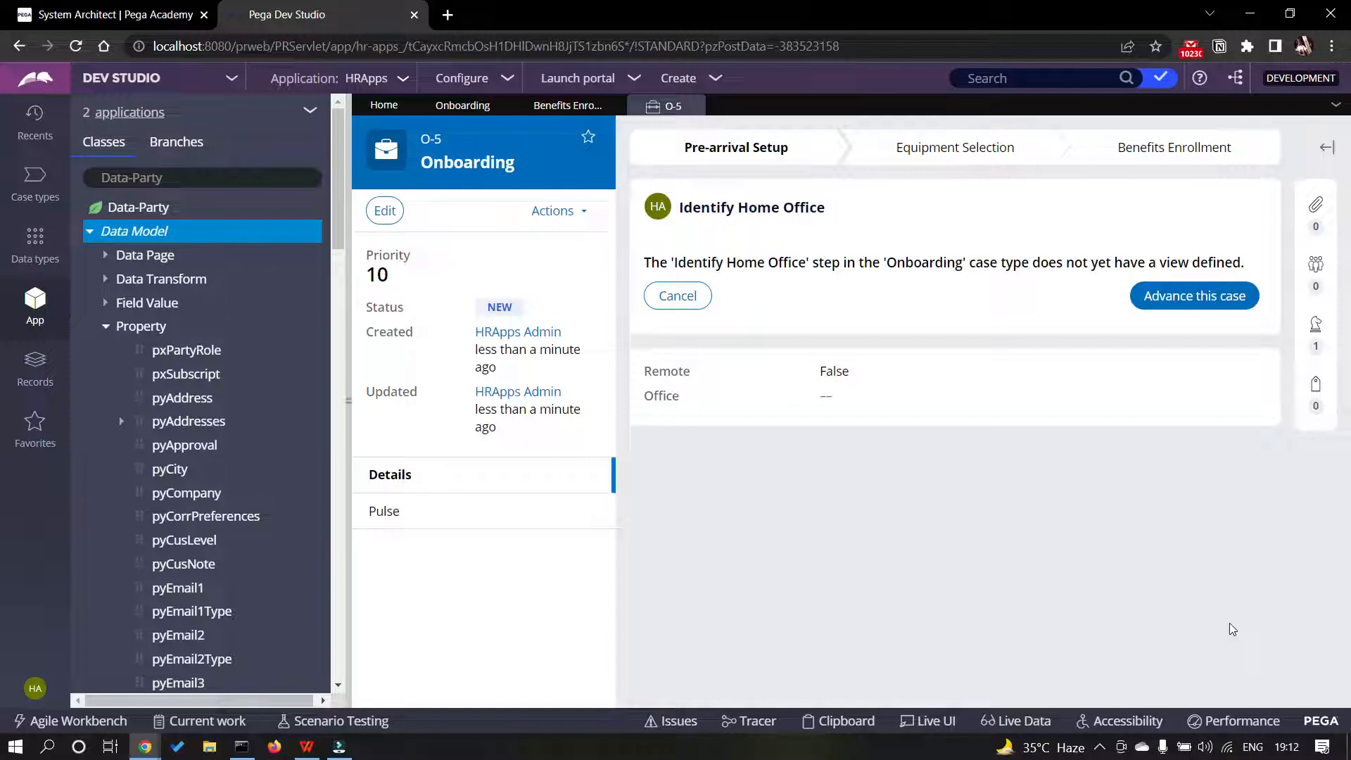
- Expand the new case's side details and examine the Stakeholders list for the Employee work party
click(1315, 328)
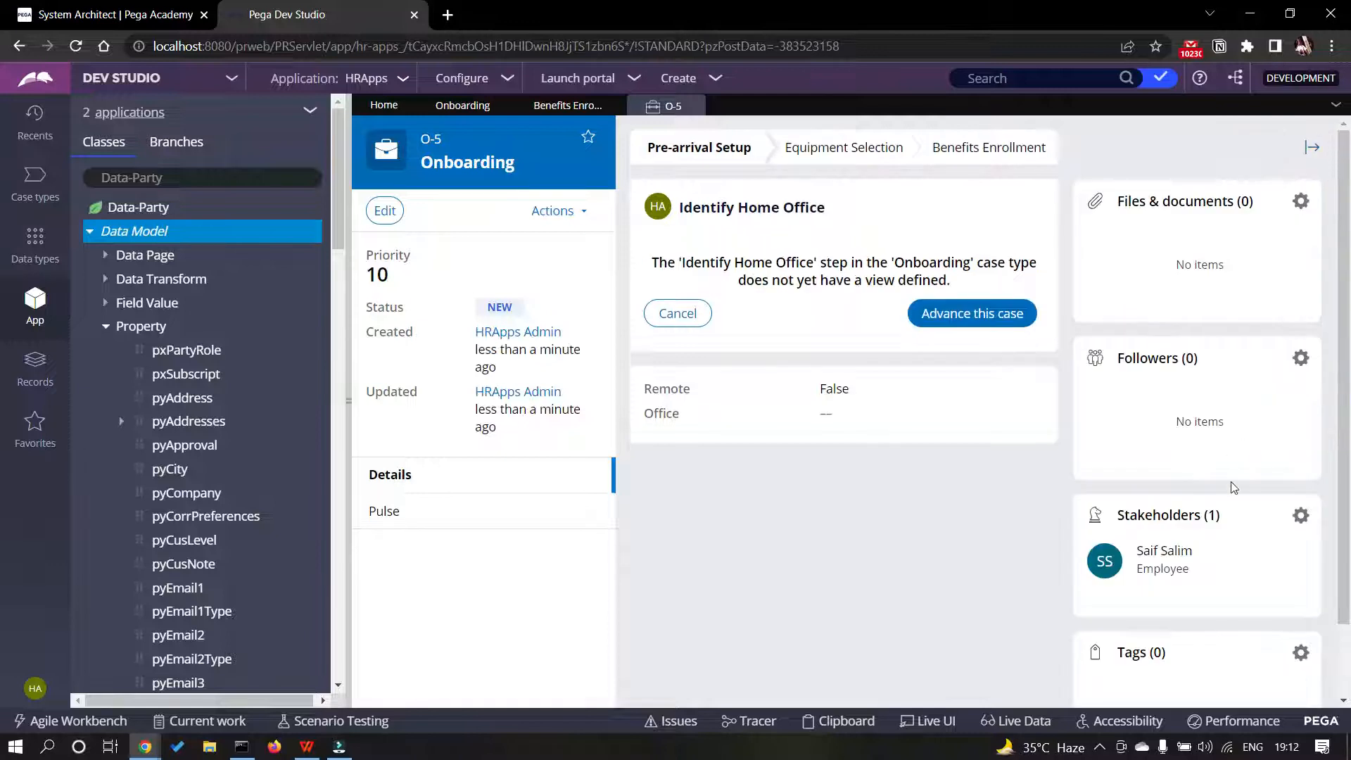
scroll(1230, 482, down, 1)
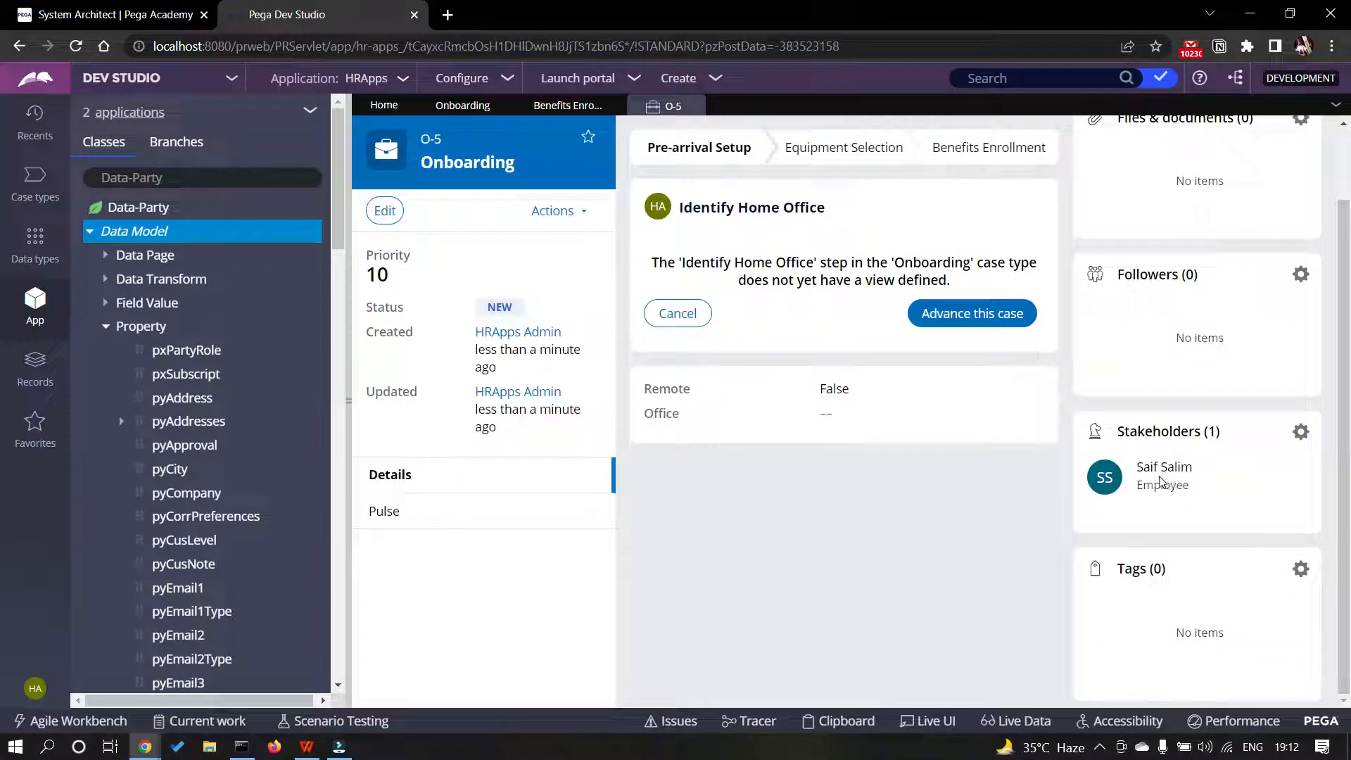
- Examine the Employee party's contact details from the Stakeholders list of the O-5 case
mouse_move(1171, 471)
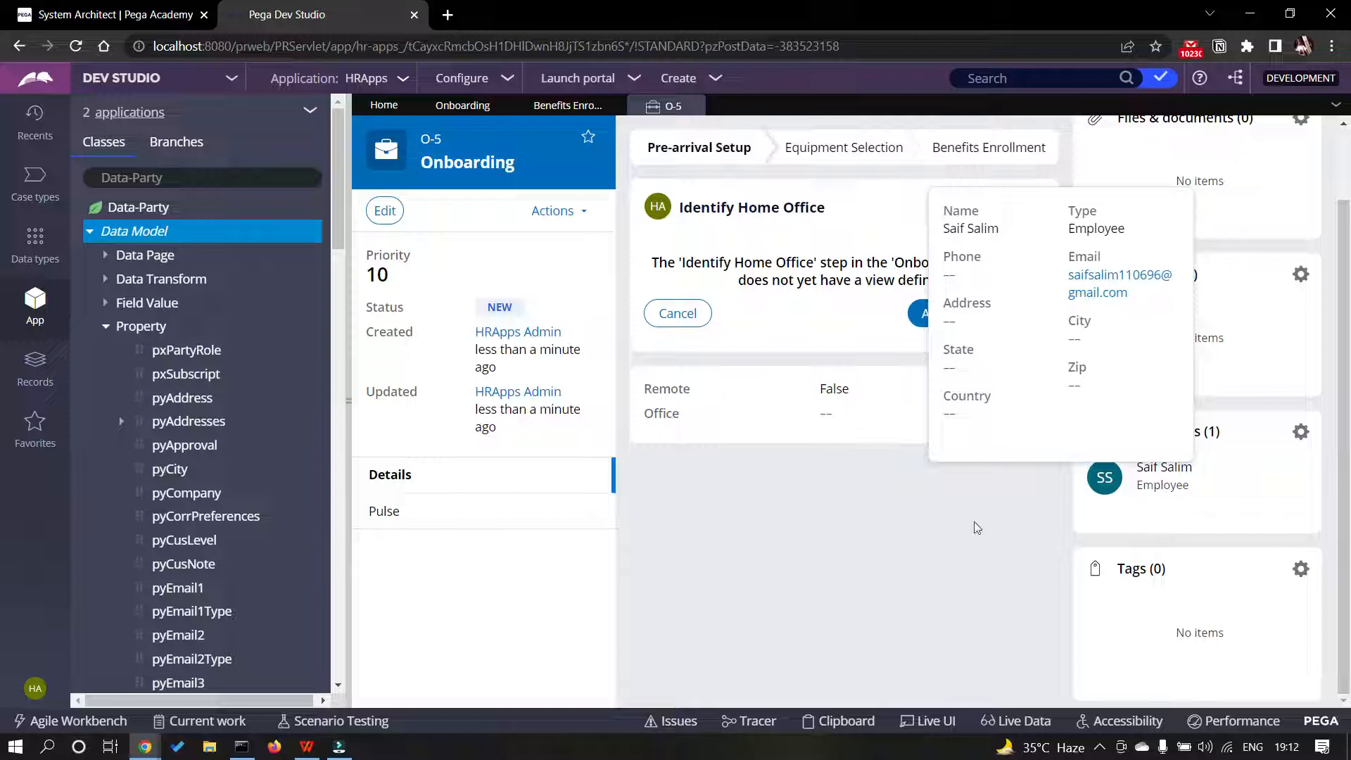
scroll(1087, 489, up, 1)
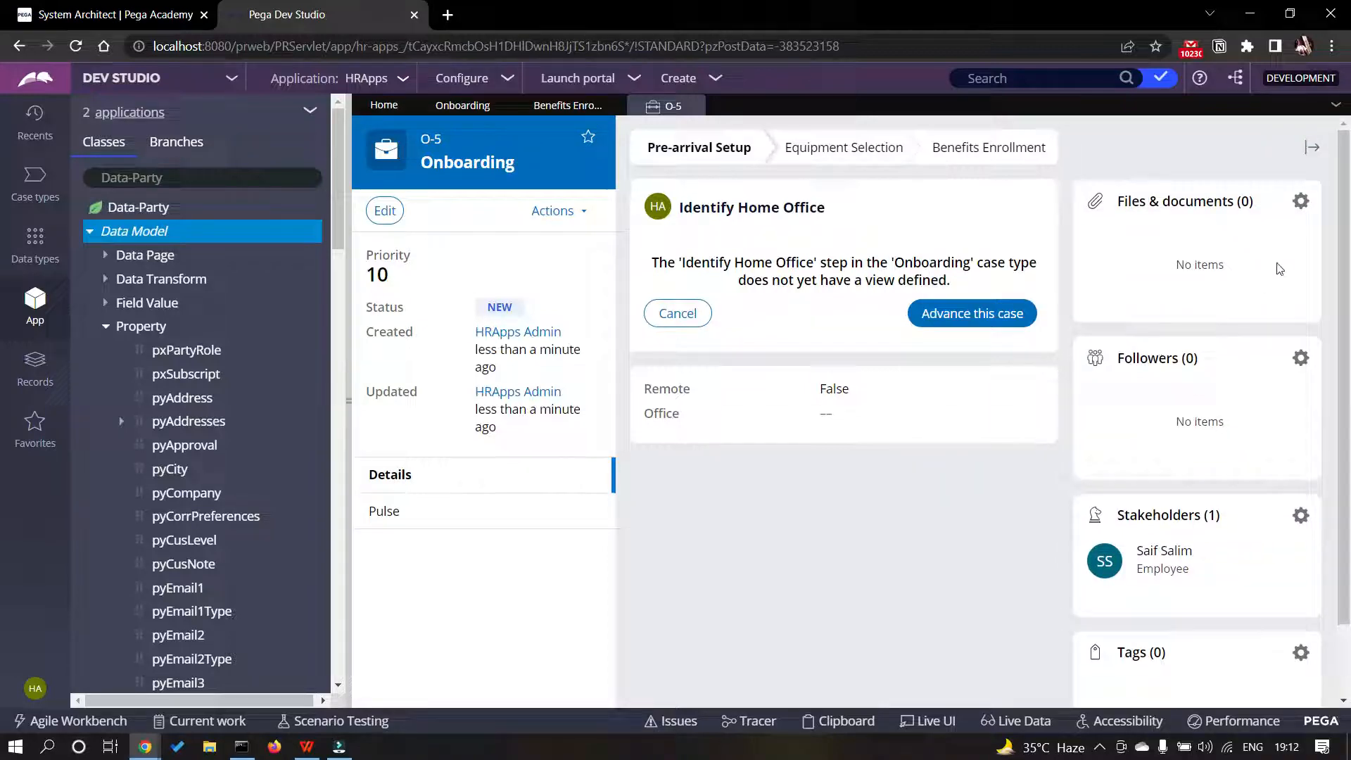
mouse_move(1172, 551)
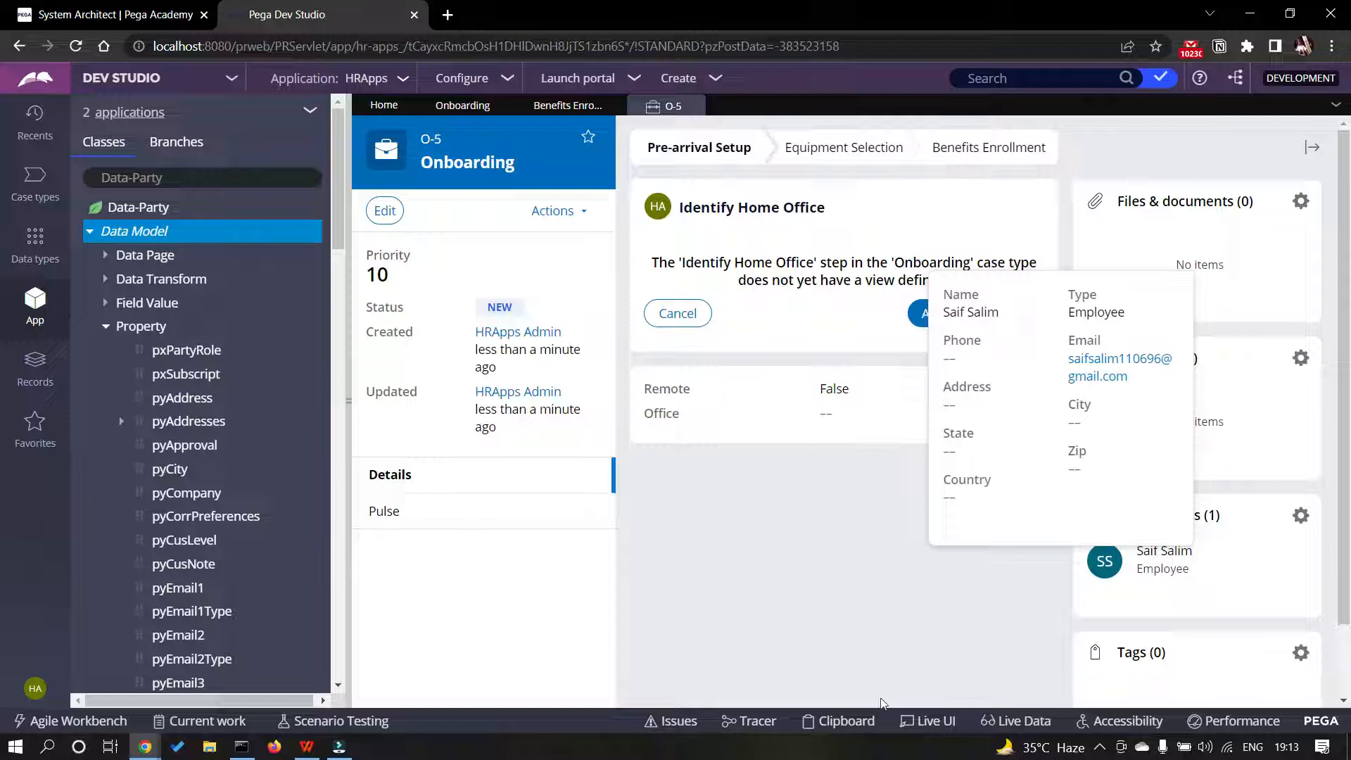
- Open the Clipboard viewer for the O-5 case, maximize it and widen the page tree
click(847, 720)
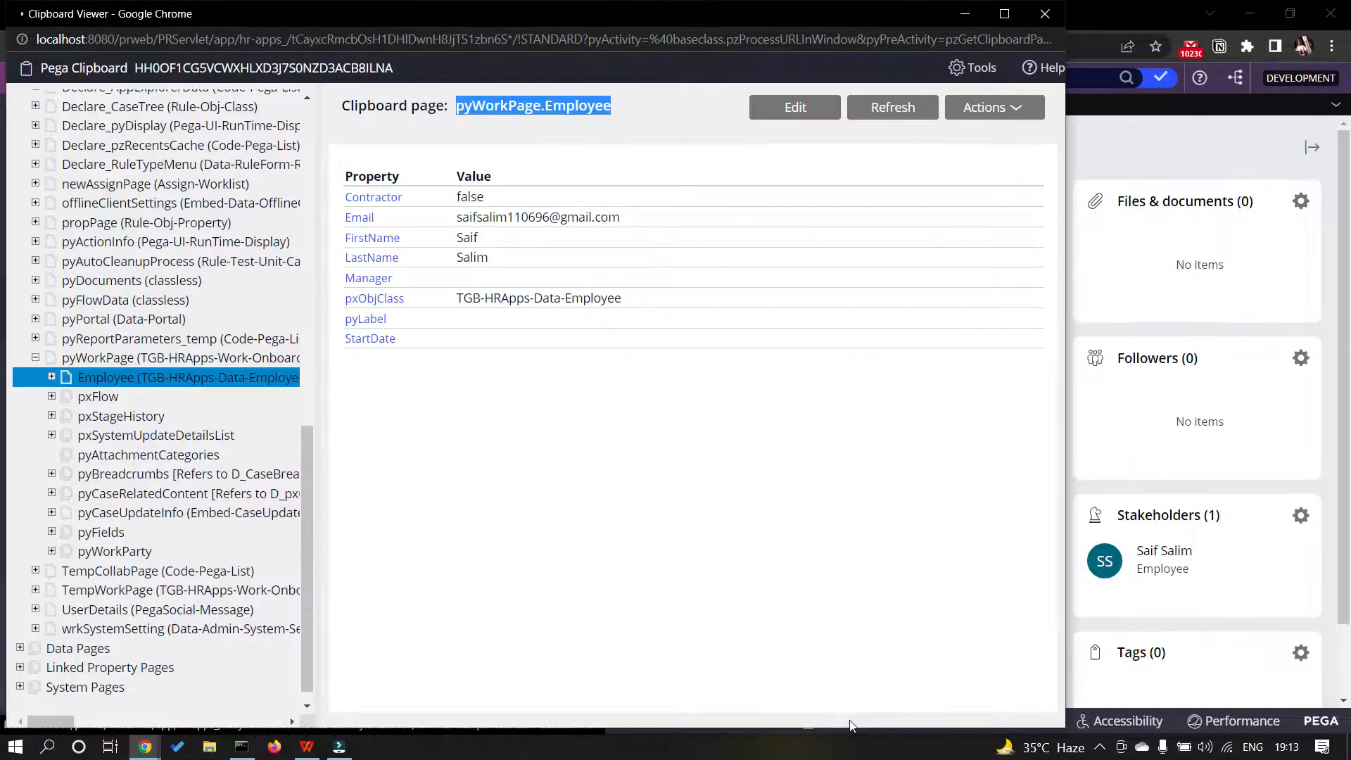
click(1013, 19)
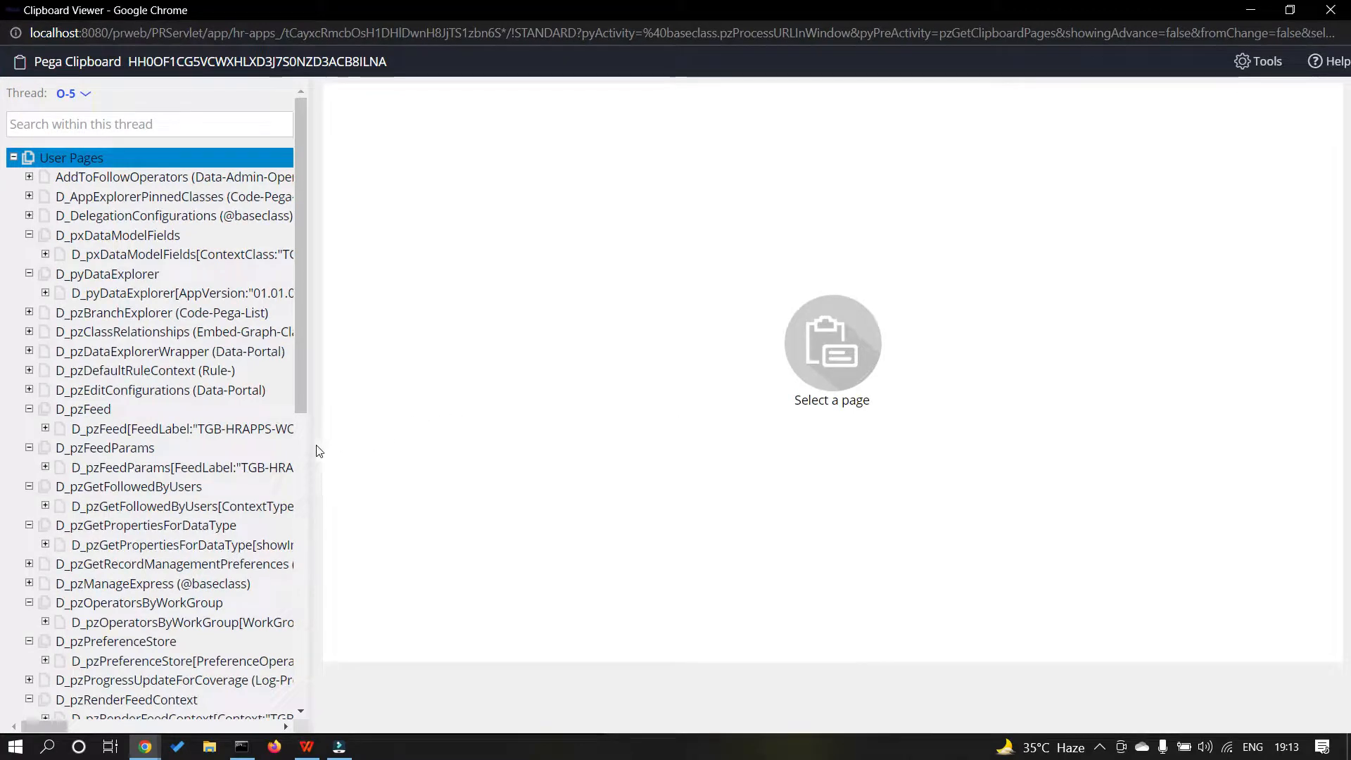
drag(335, 445, 408, 447)
click(295, 422)
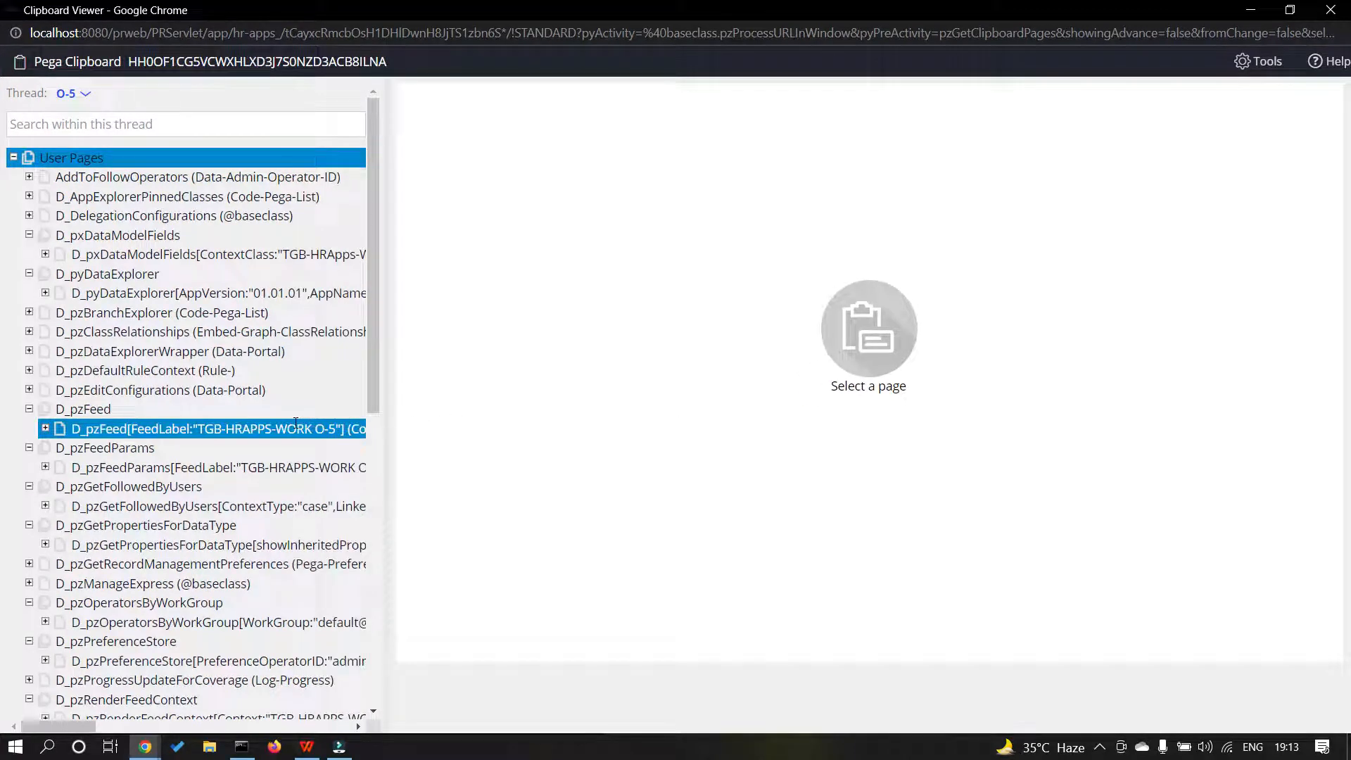
- Open pyWorkPage in the clipboard, expand it and examine the property values of its embedded Employee page
scroll(211, 493, down, 8)
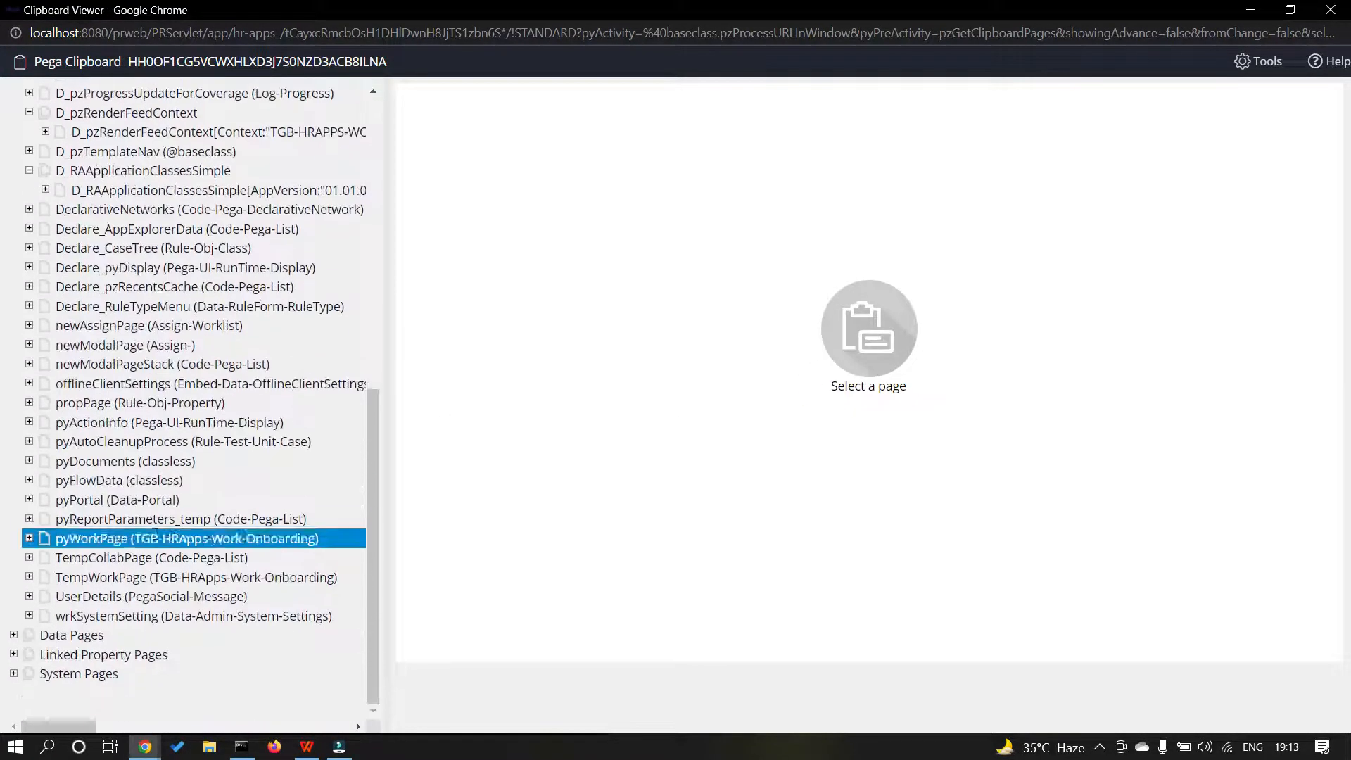
click(63, 540)
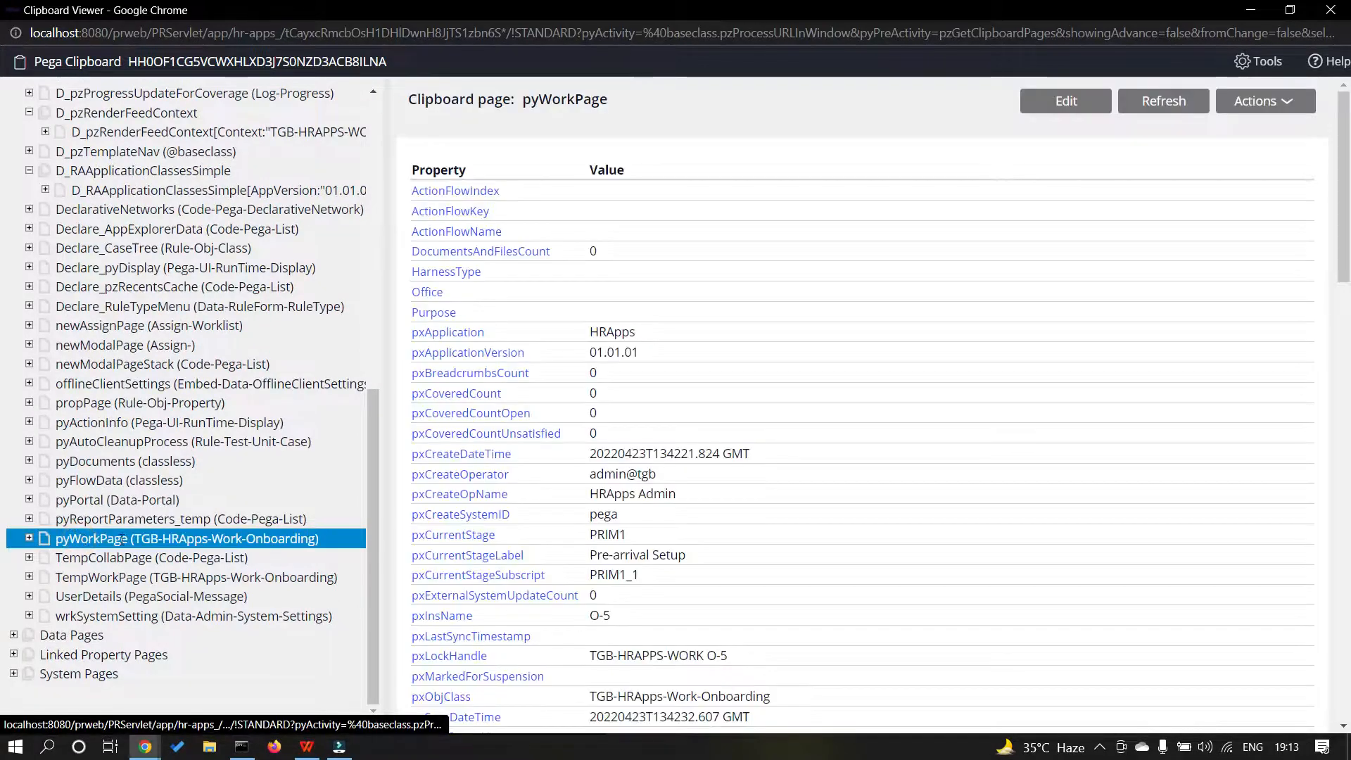
click(29, 538)
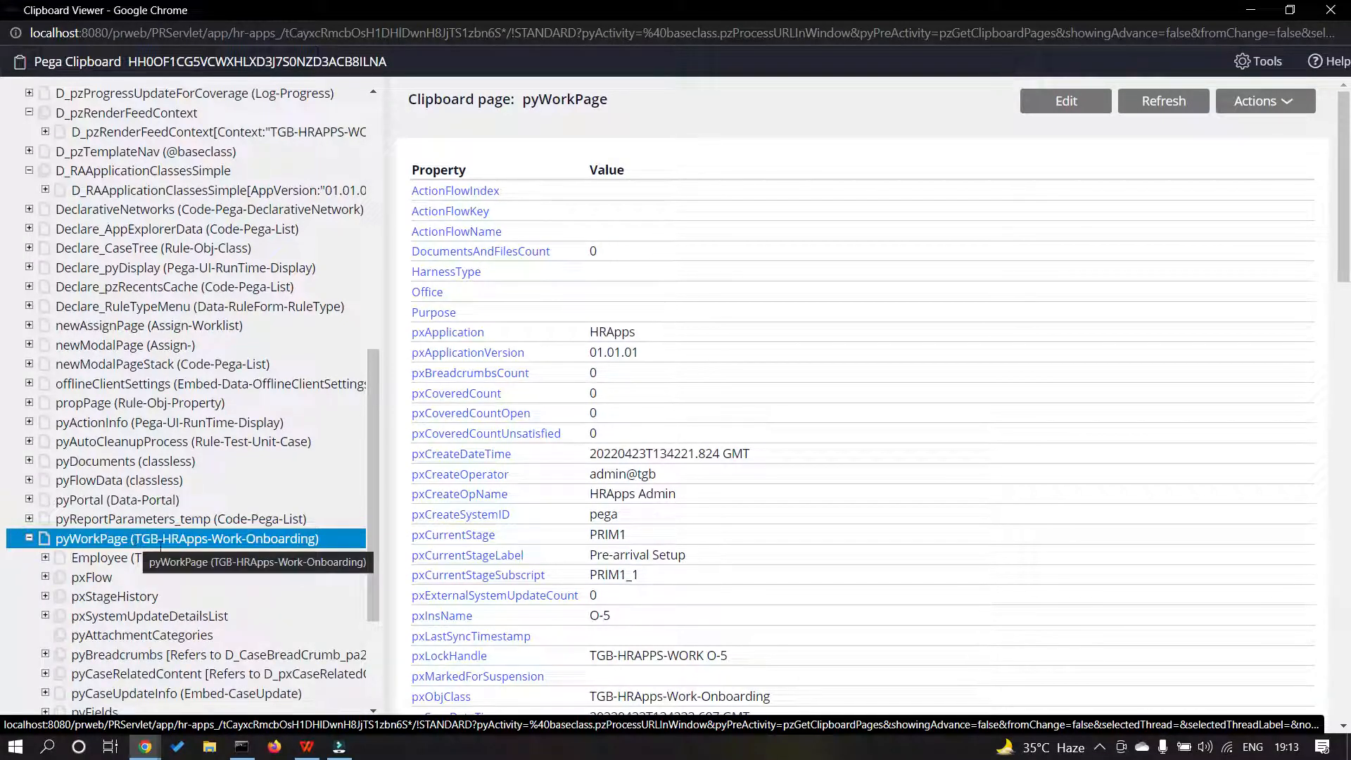
click(194, 553)
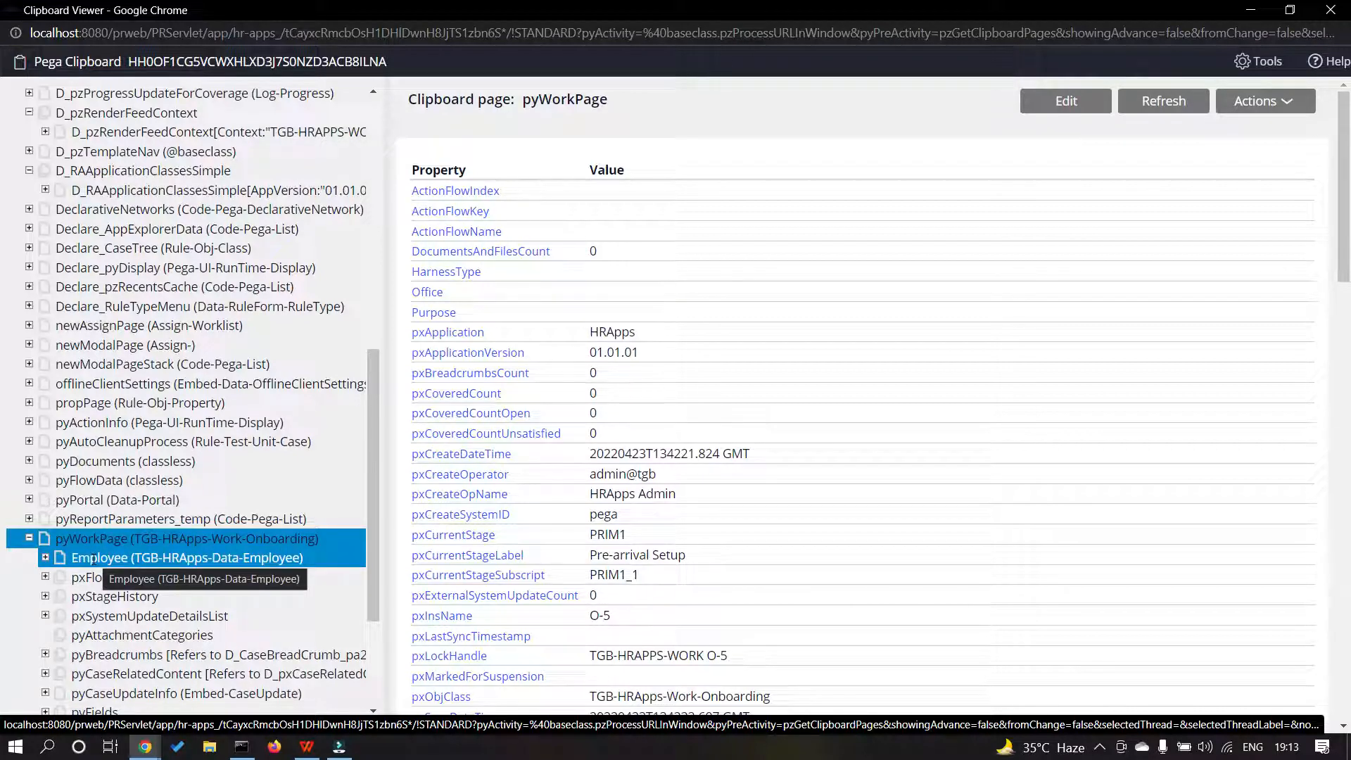
click(93, 560)
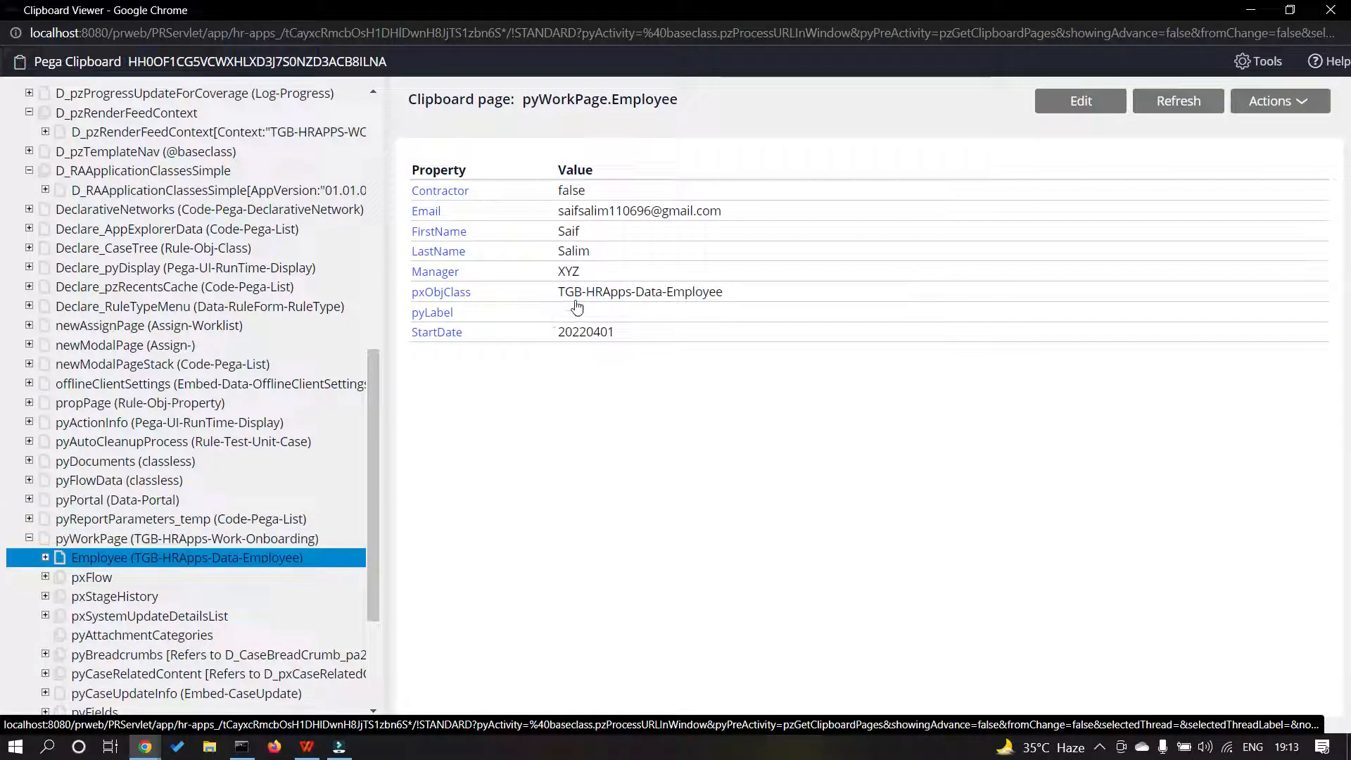
click(222, 539)
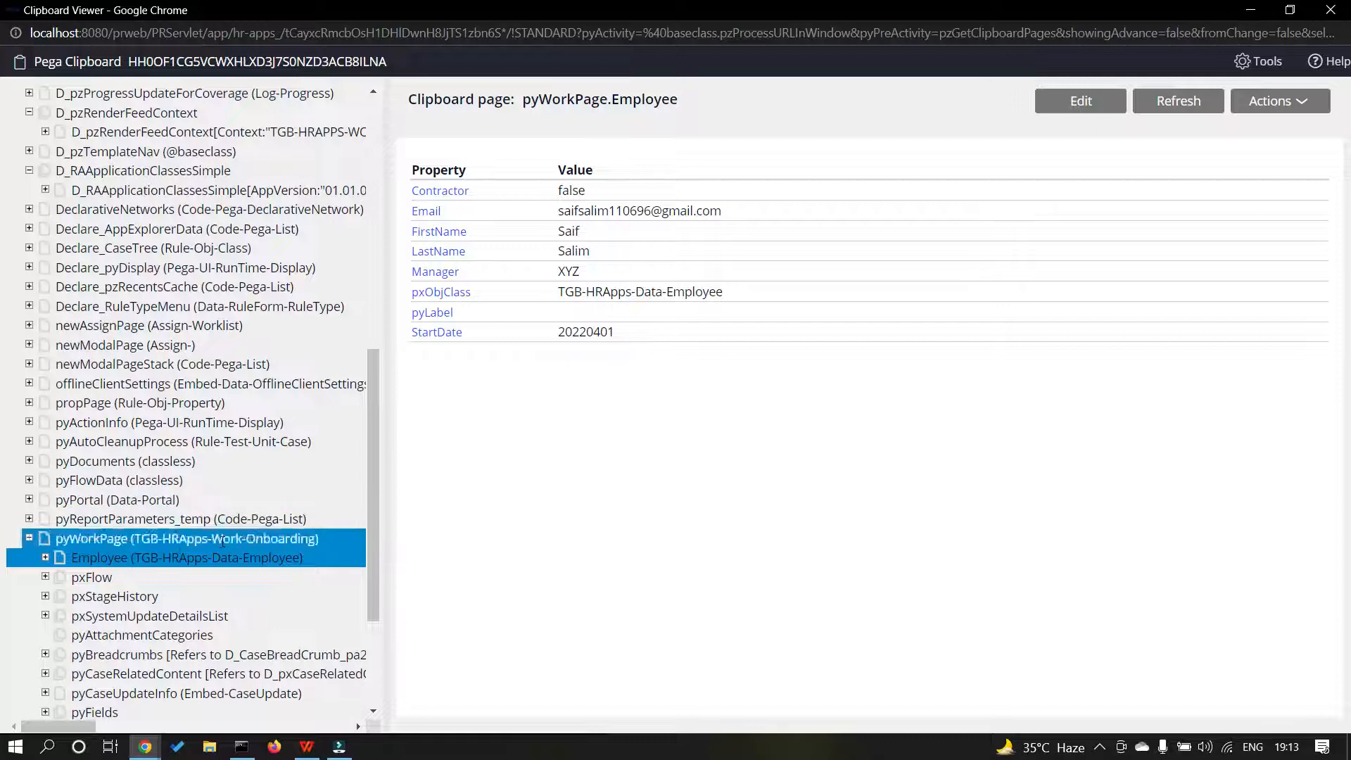
click(203, 560)
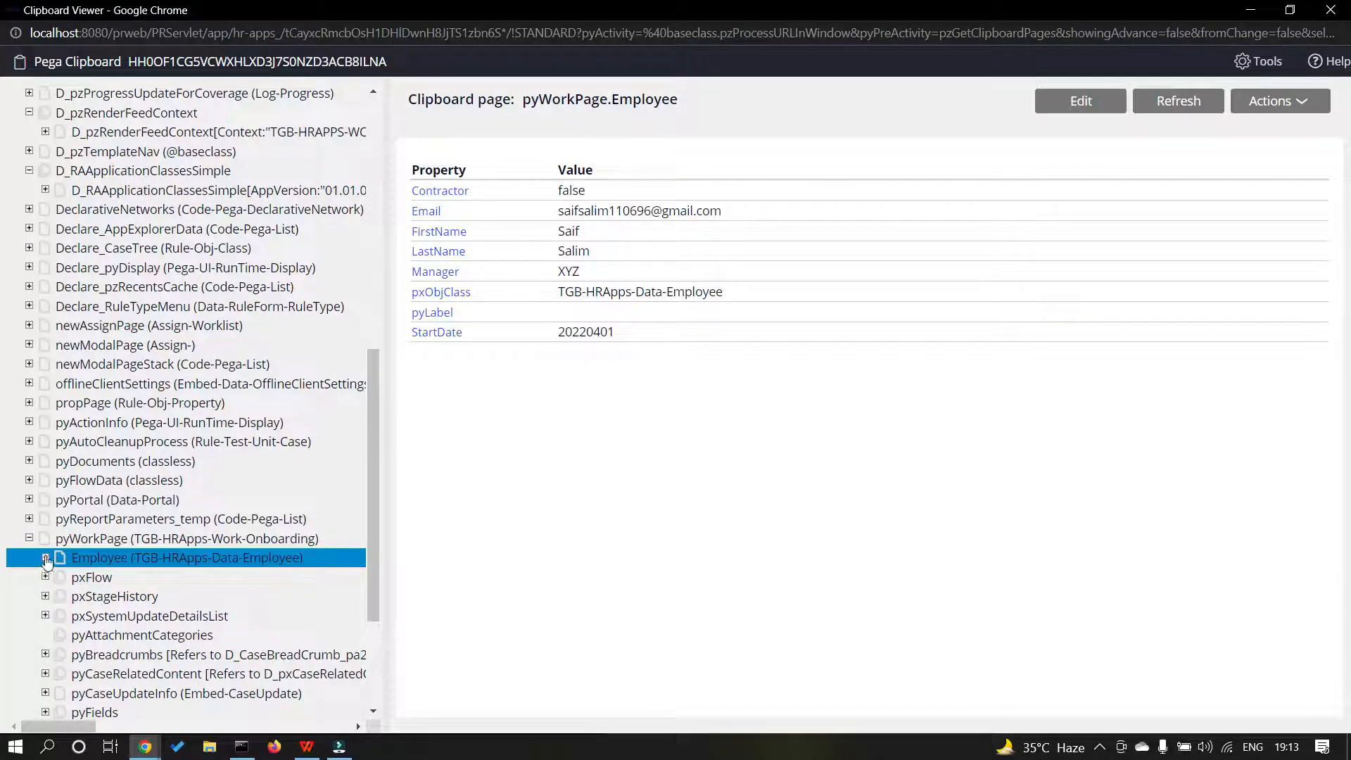
- Expand pyWorkParty under pyWorkPage, examine the pyWorkParty(Employee) page's properties and minimize the Clipboard viewer
scroll(40, 558, down, 1)
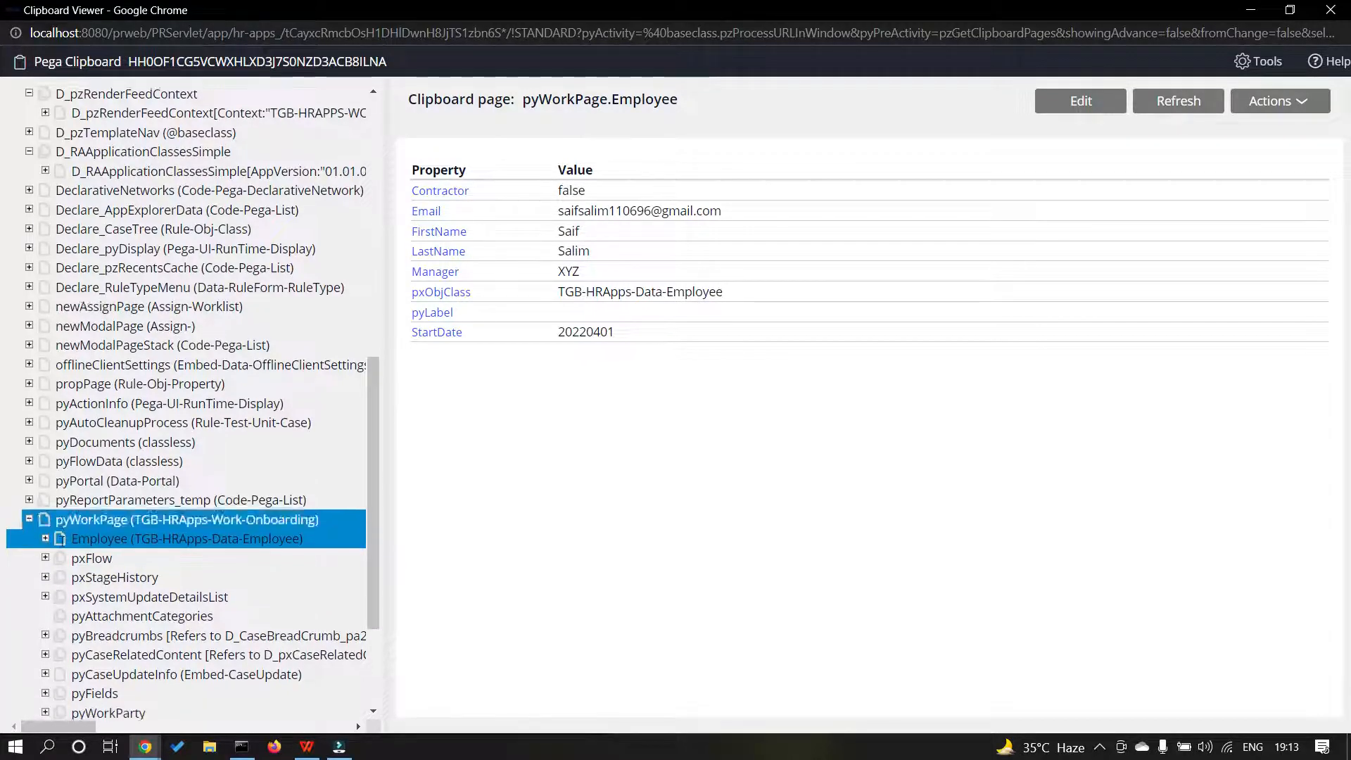
click(152, 450)
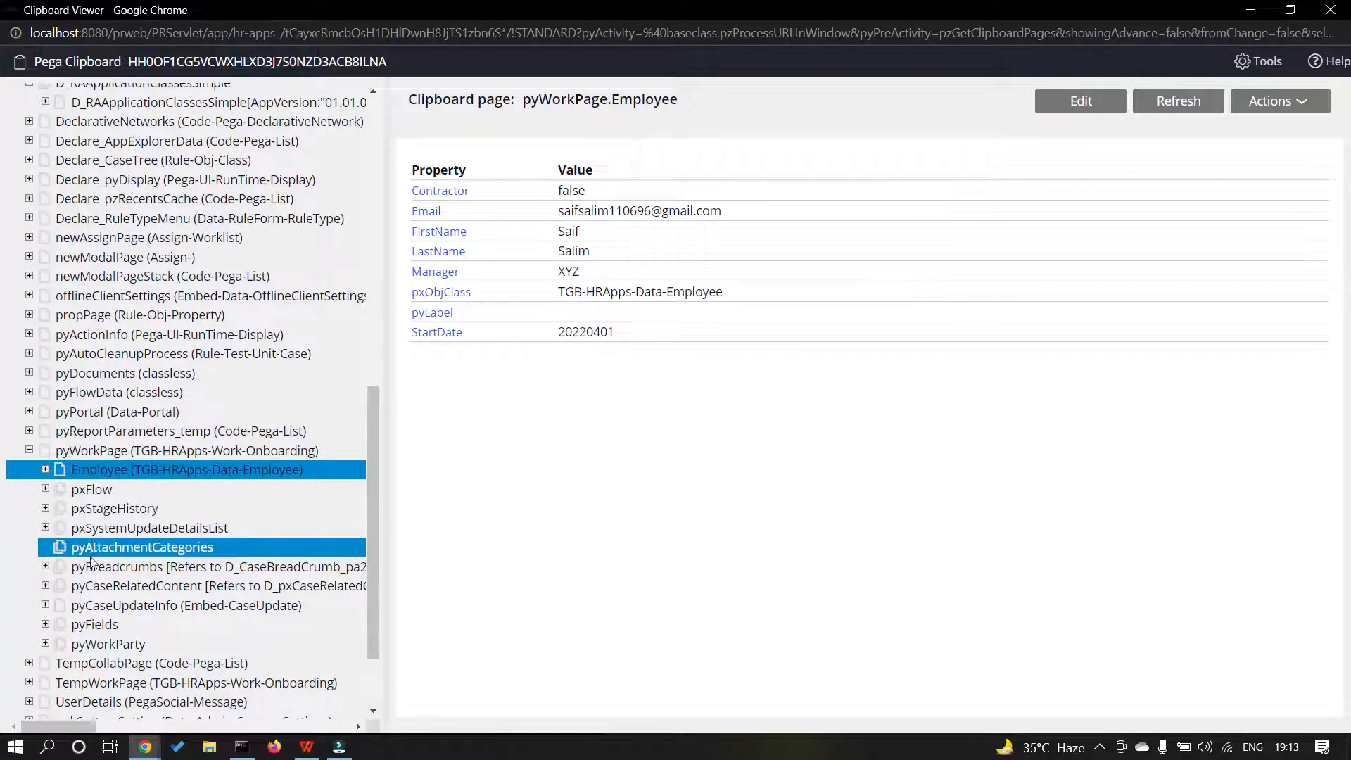
click(45, 644)
scroll(128, 620, down, 2)
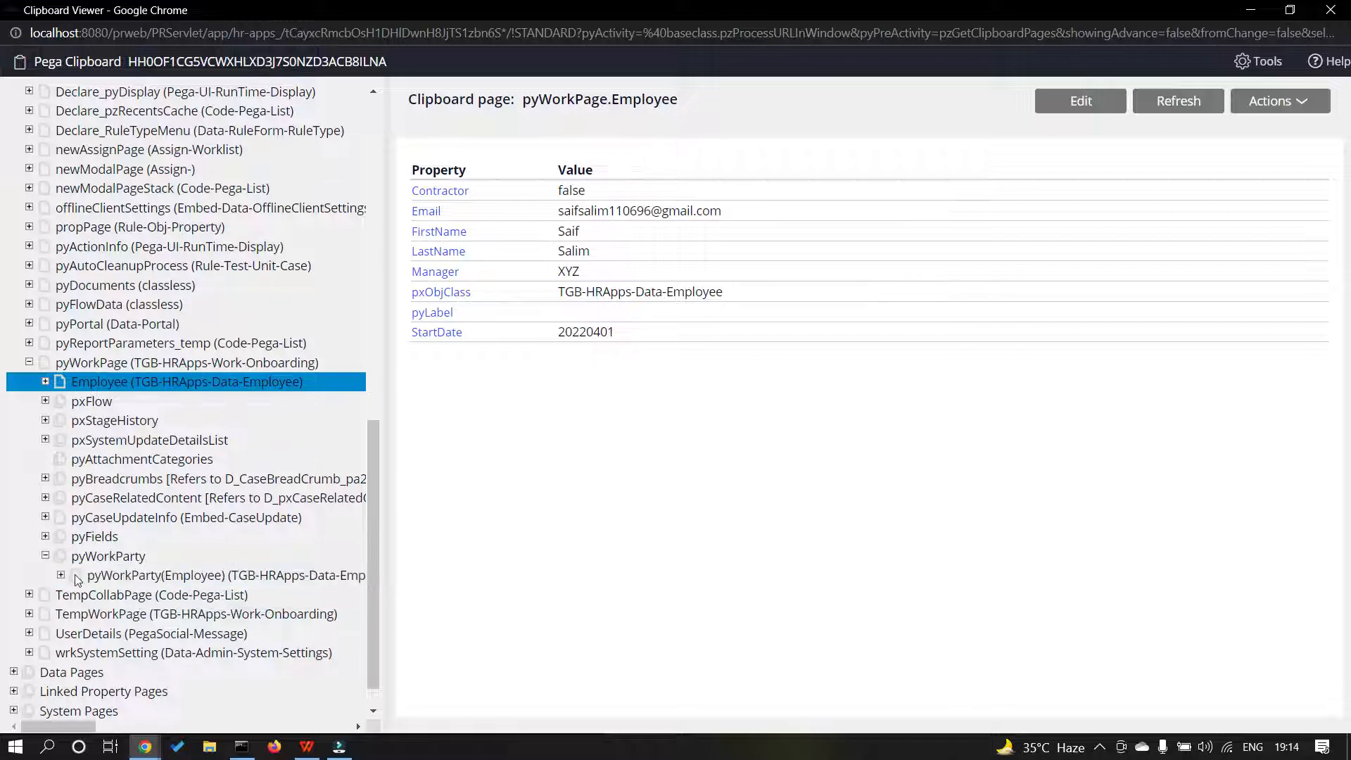
click(112, 576)
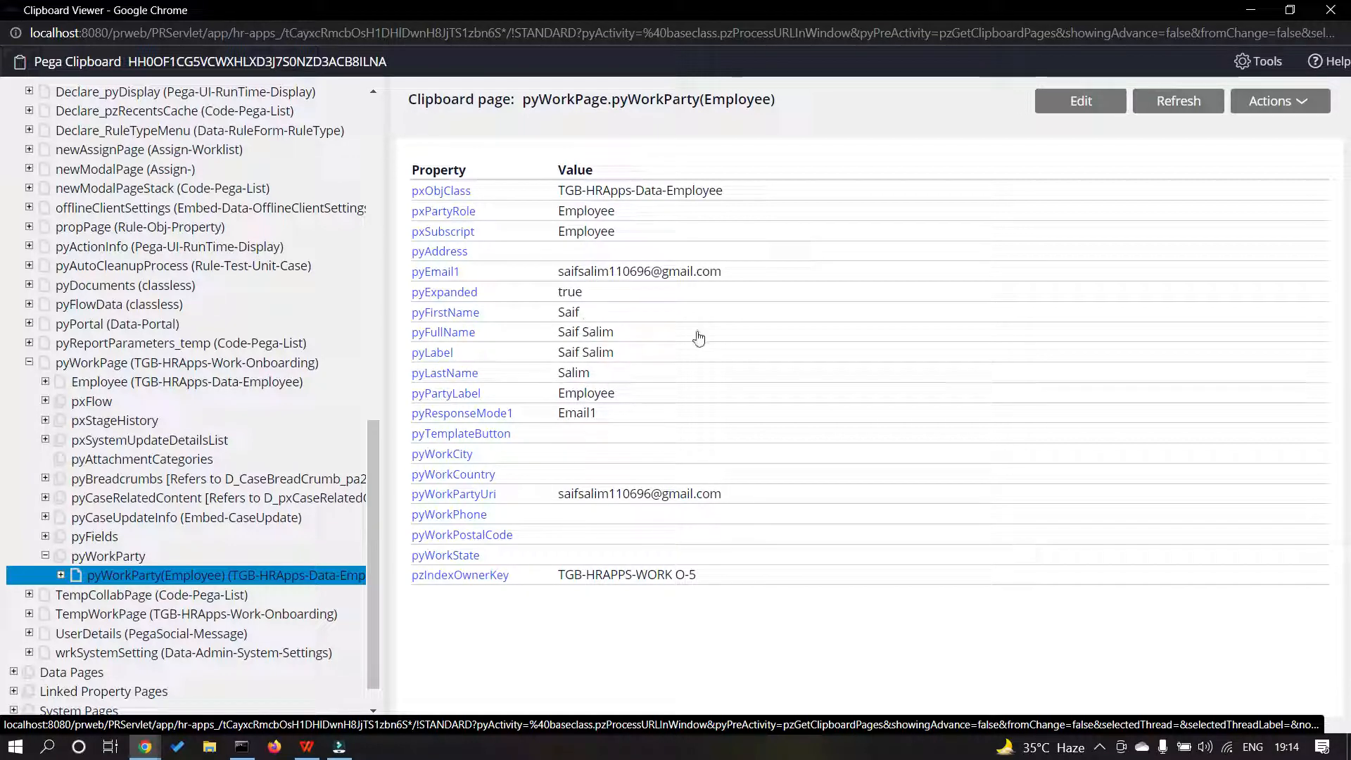
click(1248, 10)
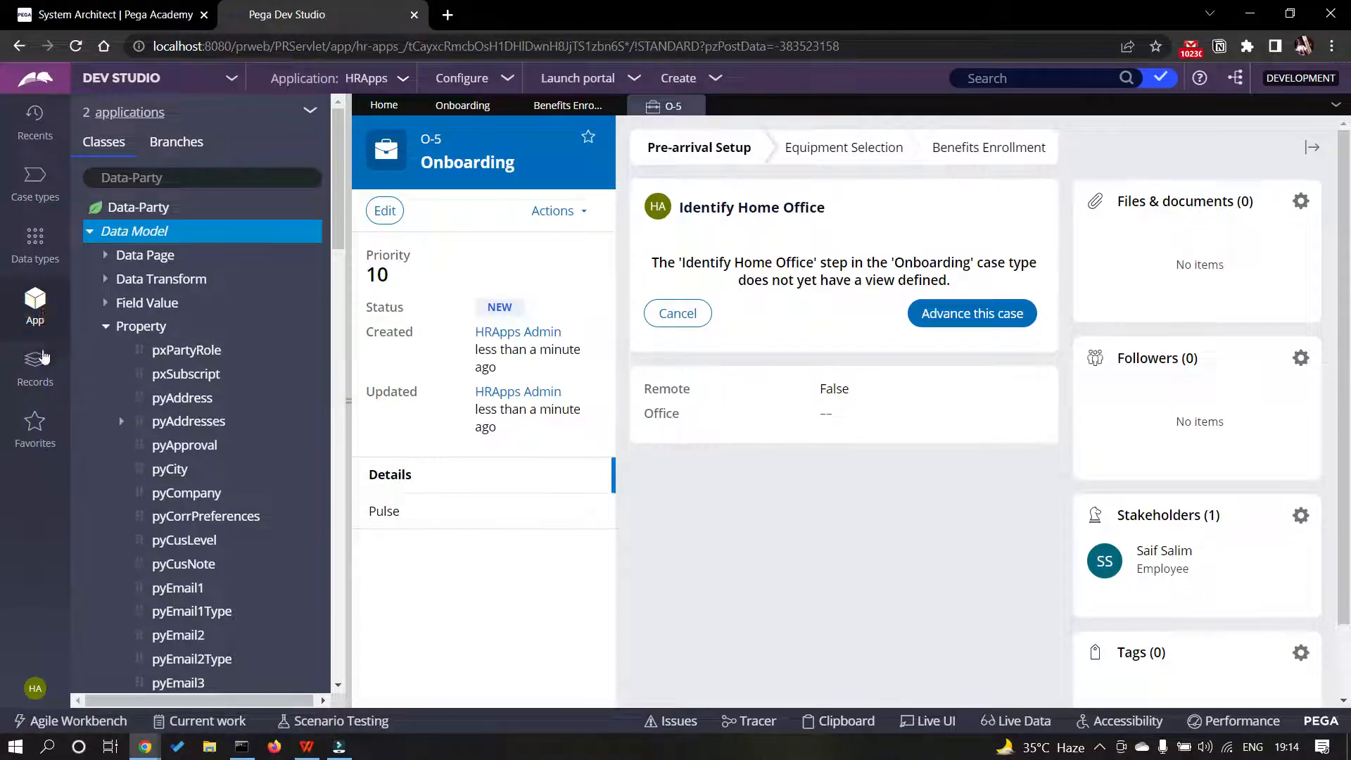
- Collapse the Data-Party property list and switch the App explorer to the TGB-HRApps-Work class
click(36, 372)
click(35, 301)
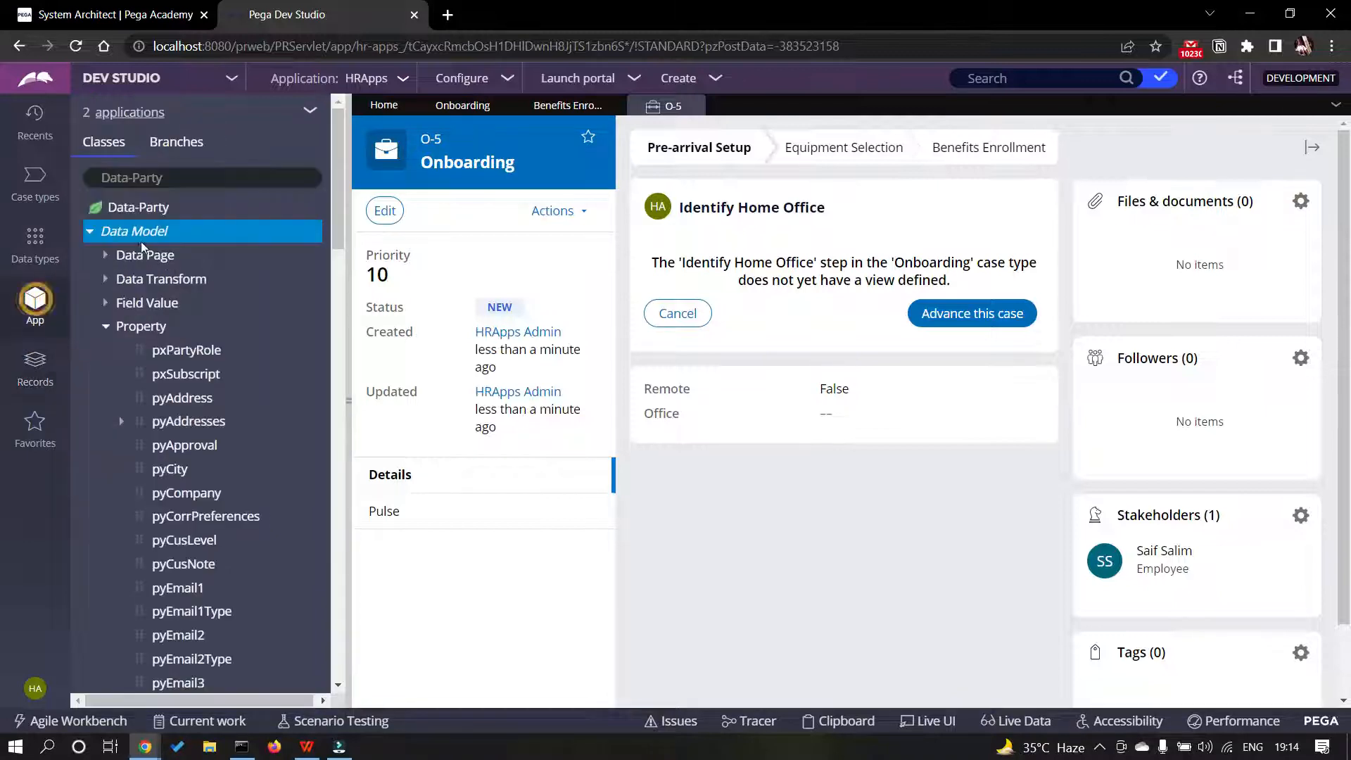
click(106, 327)
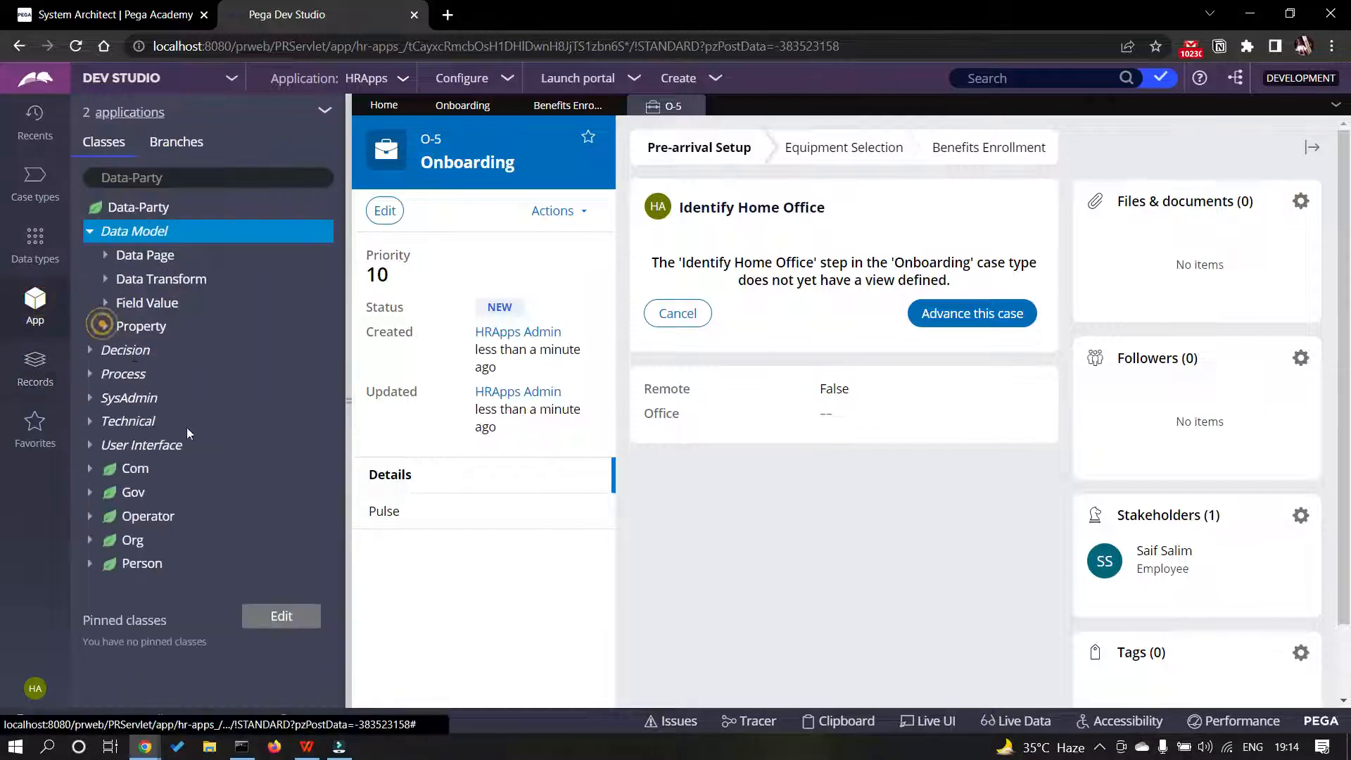
click(187, 176)
key(ctrl+a)
key(BackSpace)
text(T)
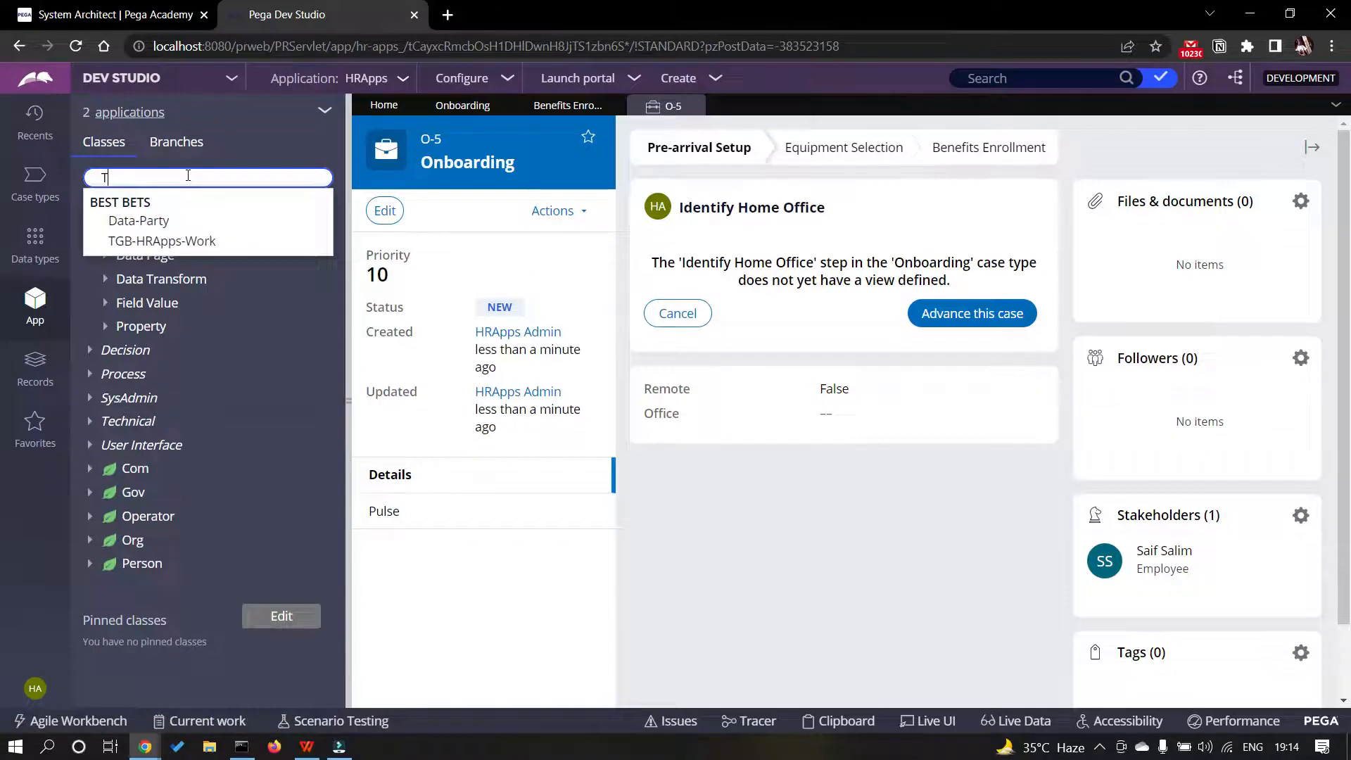
text(GB-)
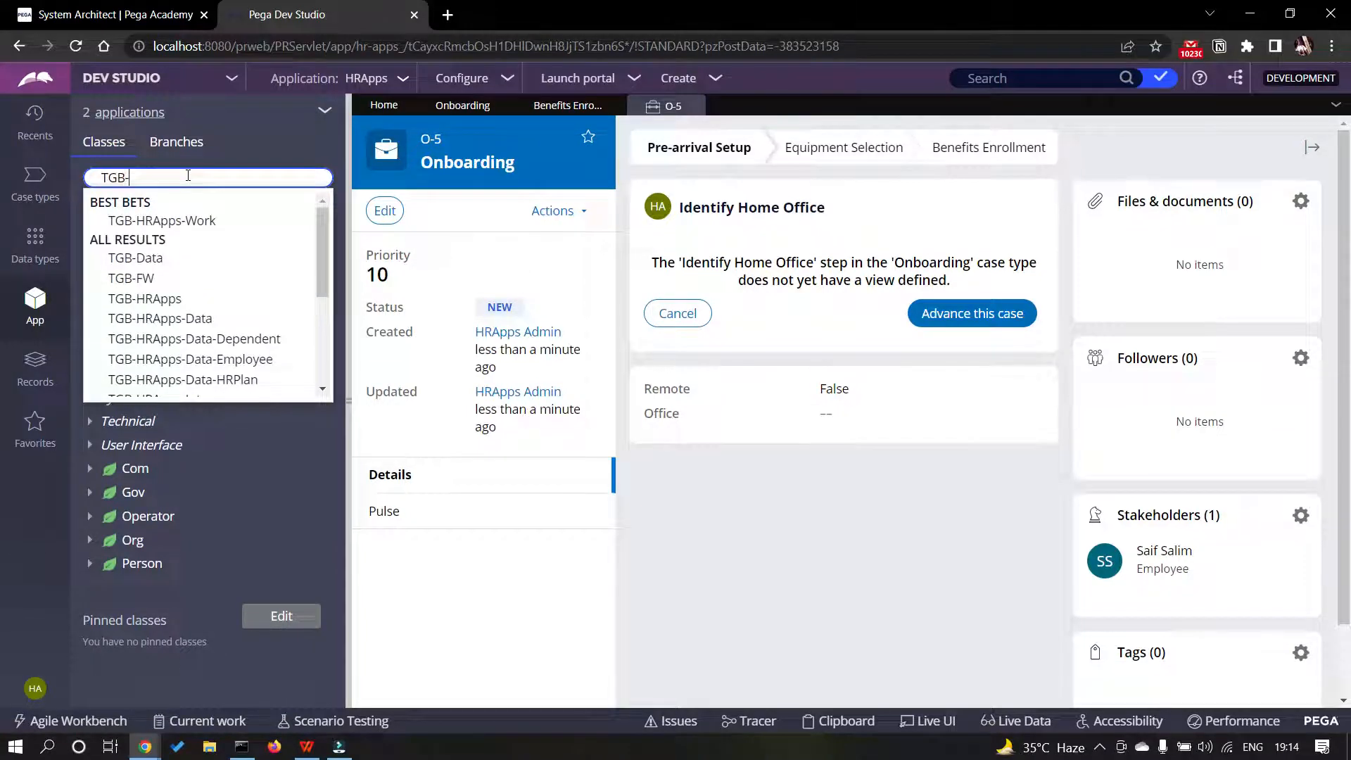
click(198, 218)
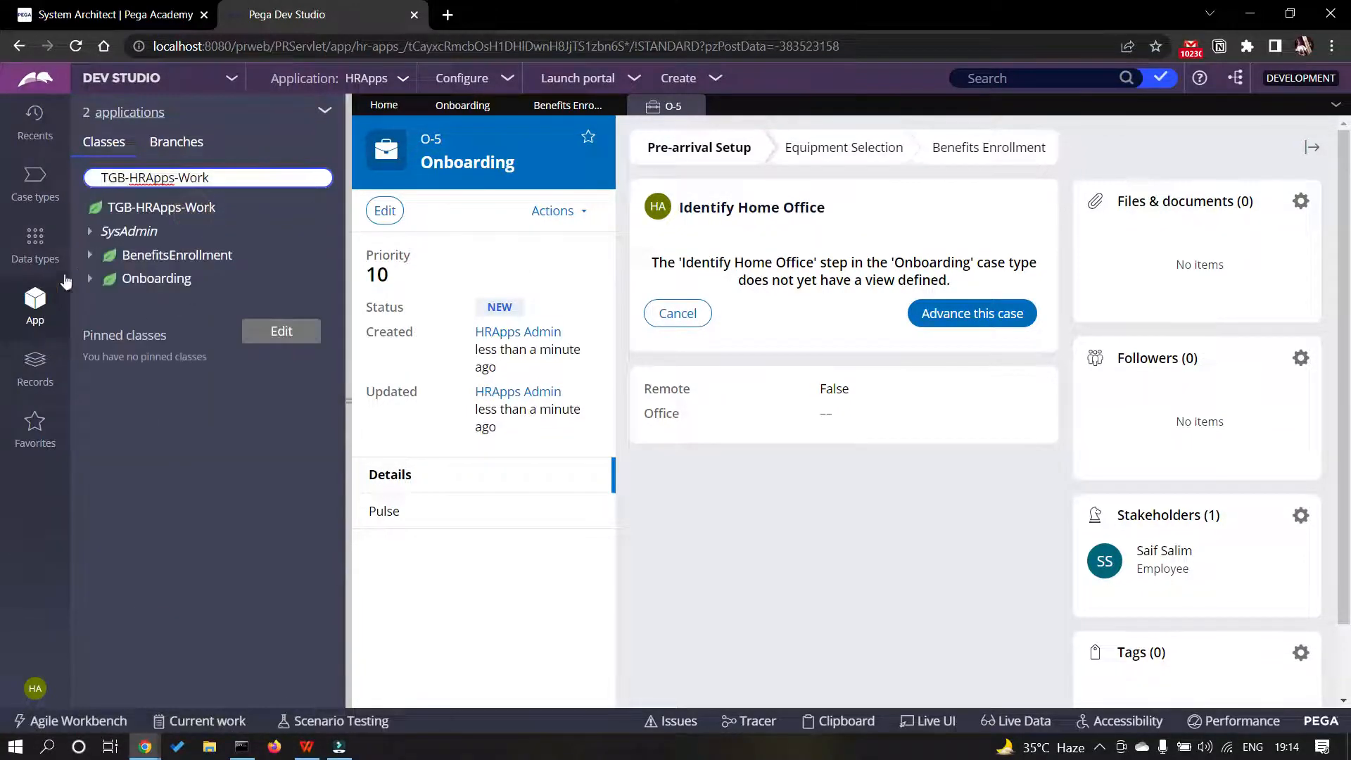
- Open the Onboarding class's pyCaseManagementDefault work parties rule and the EmployeeParty data transform of its Employee party
click(112, 279)
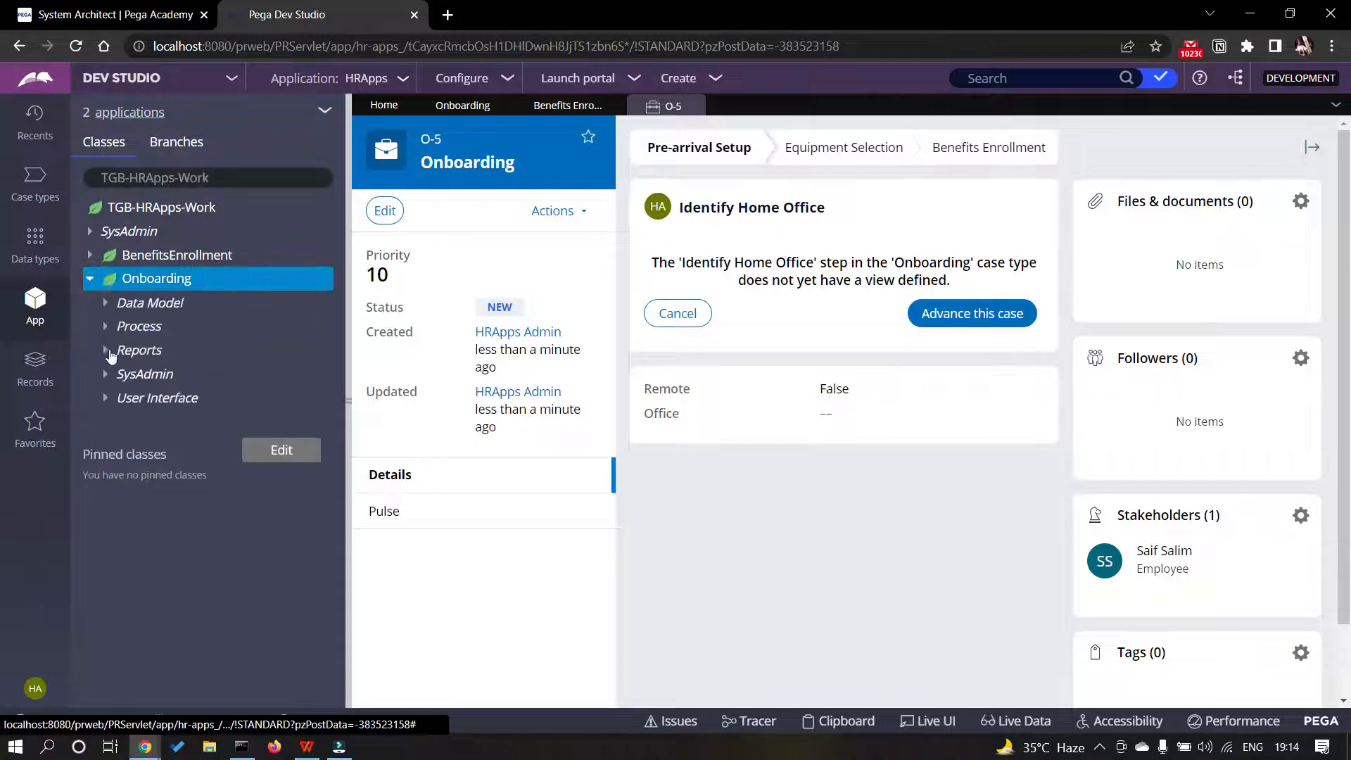
click(104, 327)
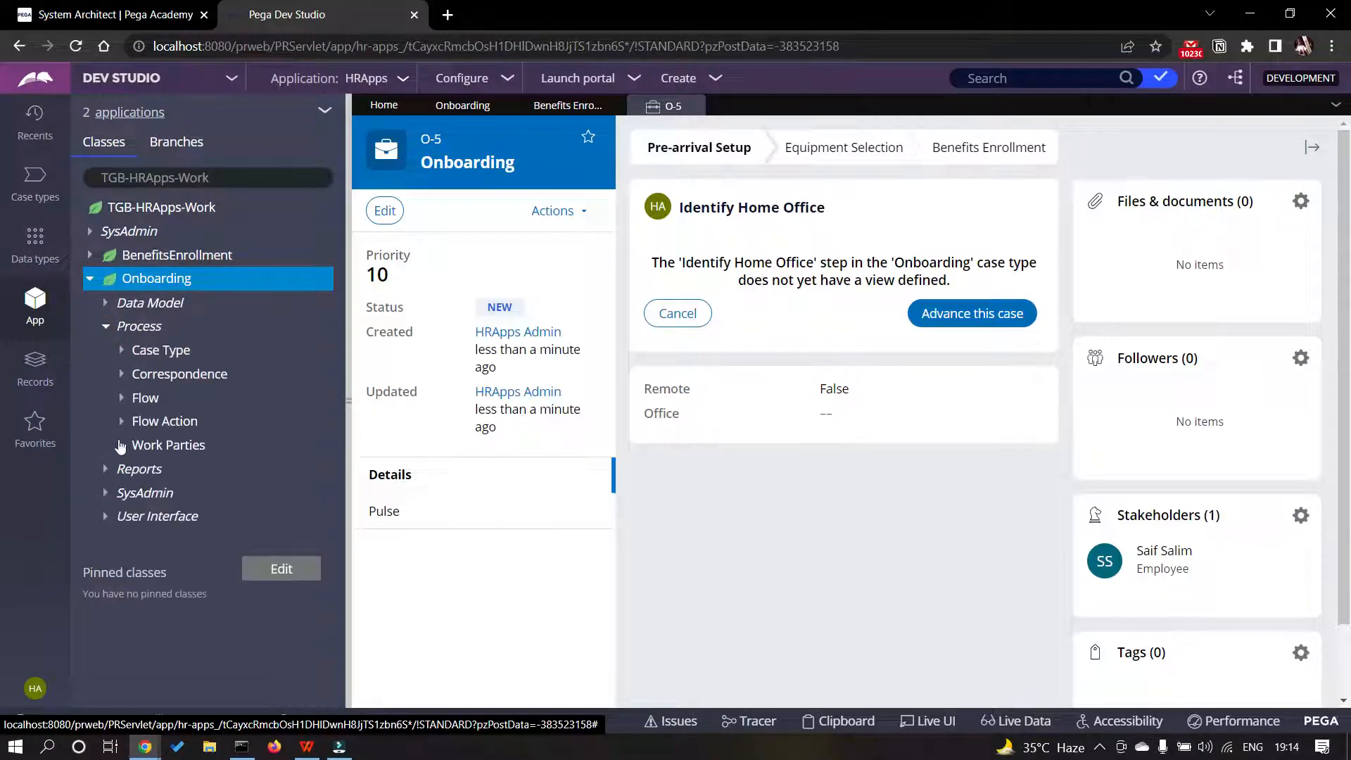
click(121, 445)
click(211, 467)
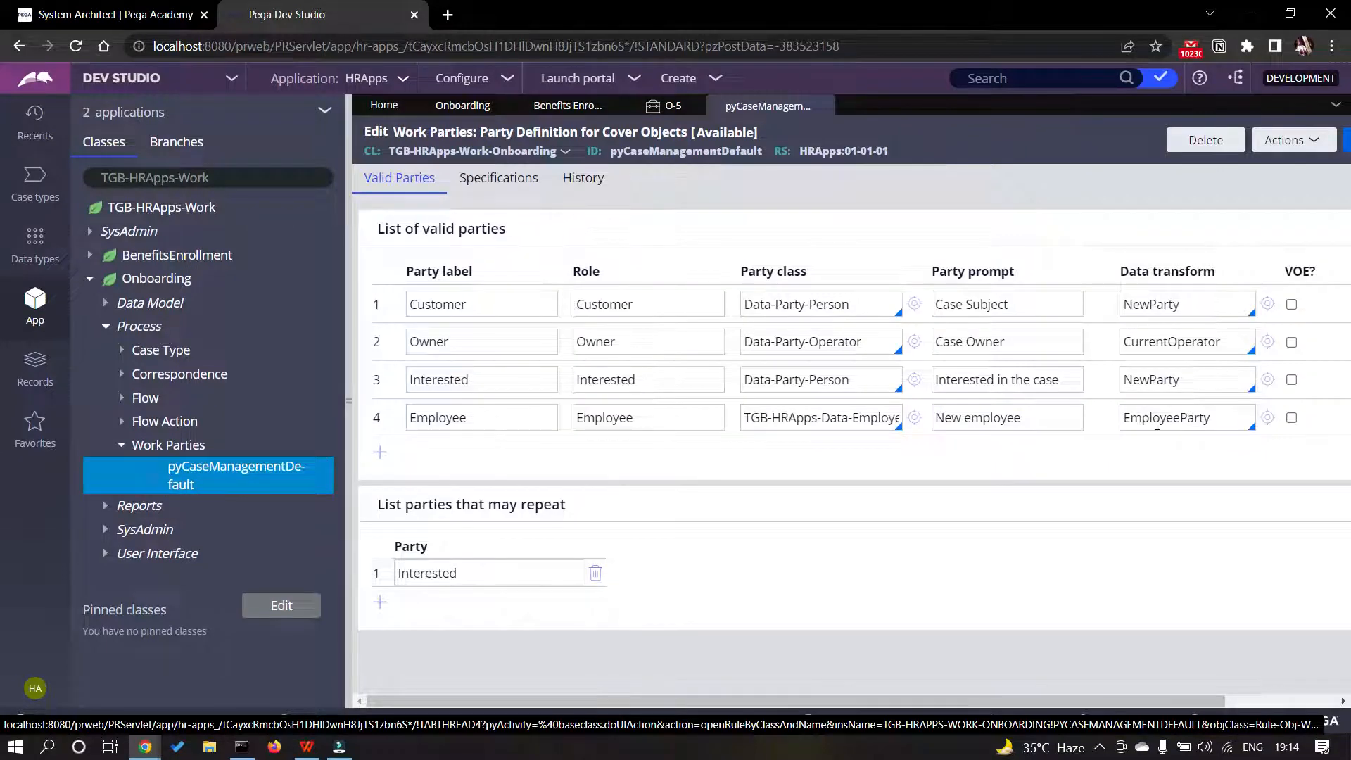
click(1253, 426)
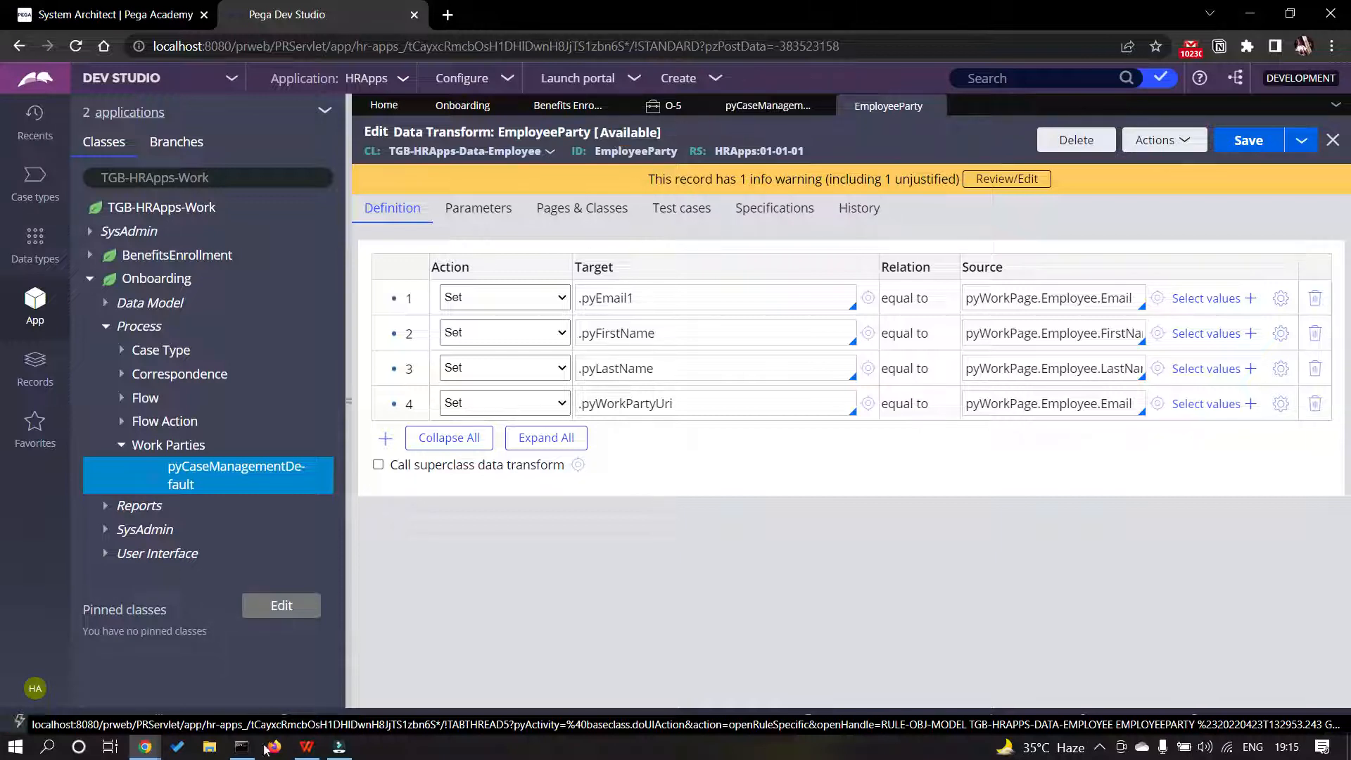
- Switch to the exercise guide PDF in WPS Office, review its utility and data transform instructions, and return to Pega Dev Studio
click(304, 751)
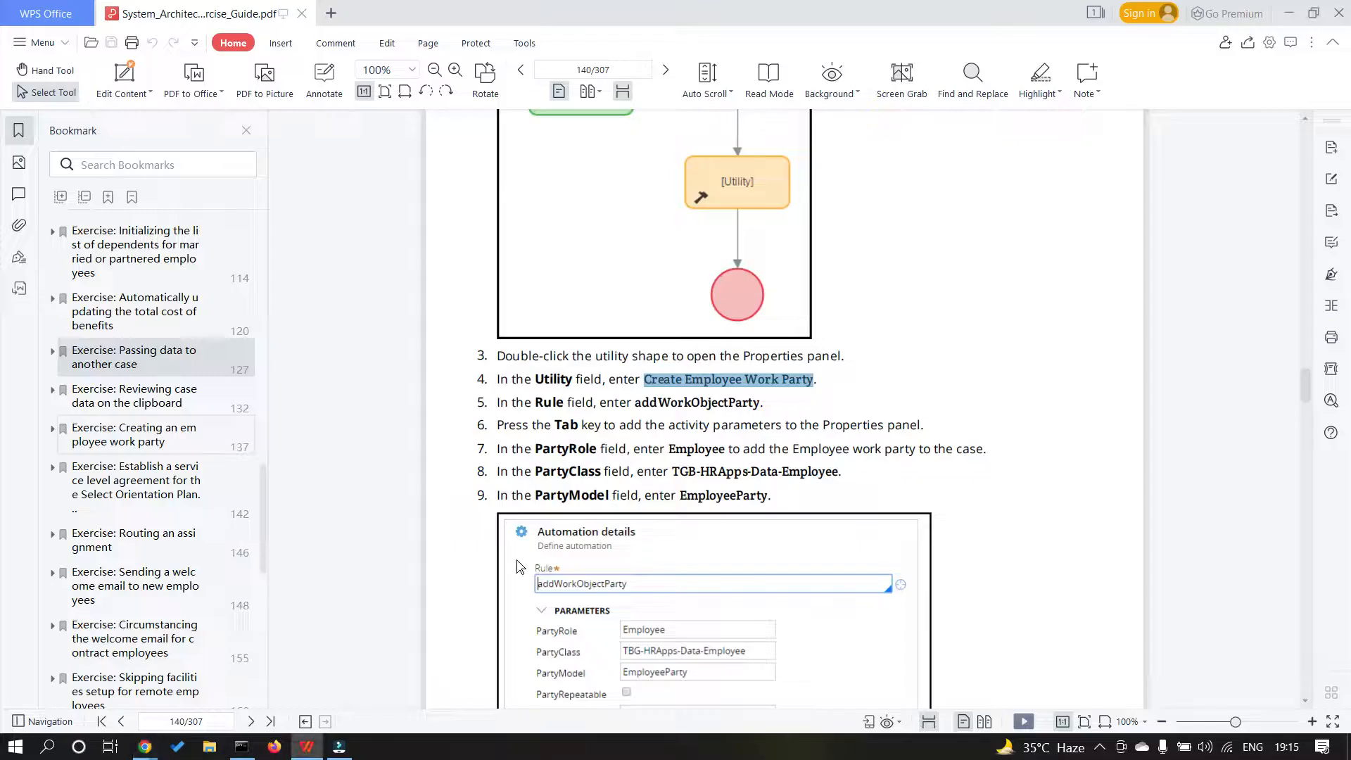
scroll(542, 569, up, 3)
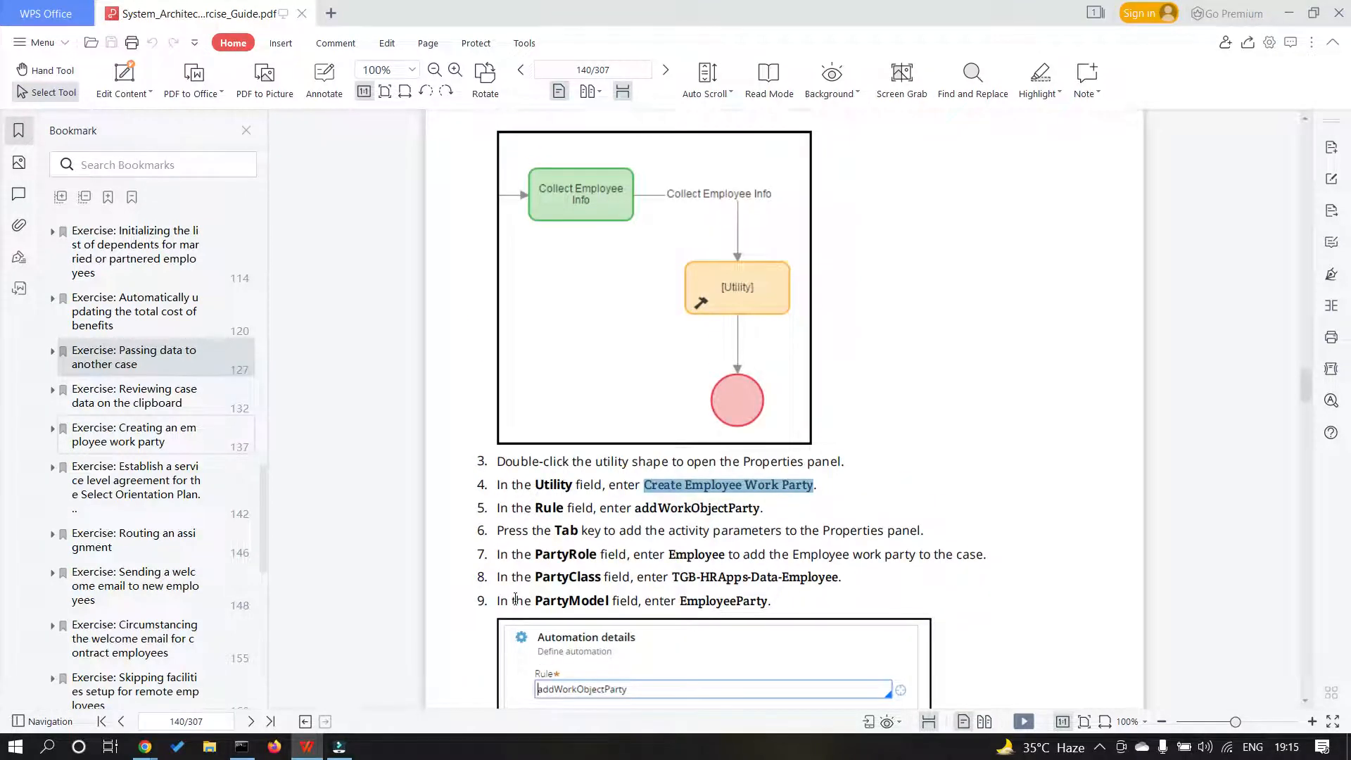
scroll(516, 598, up, 15)
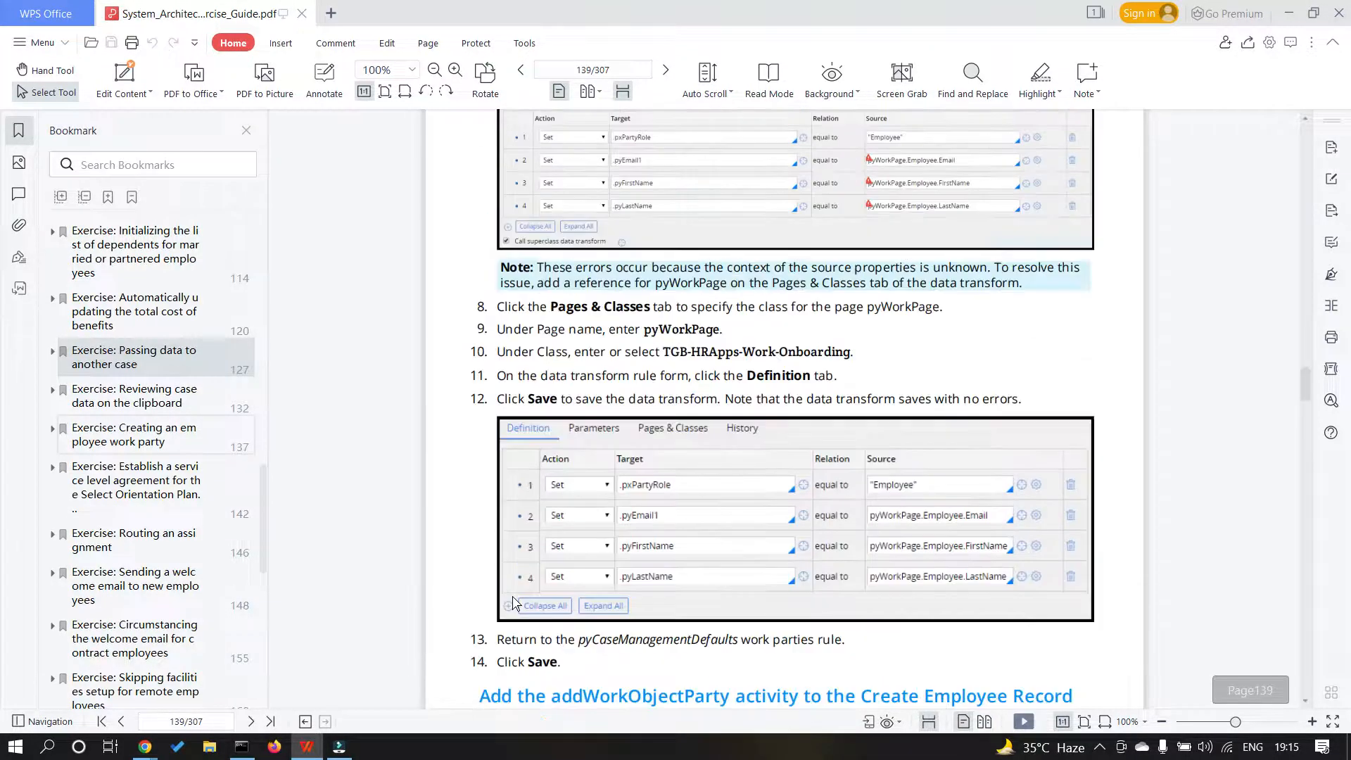
mouse_move(145, 746)
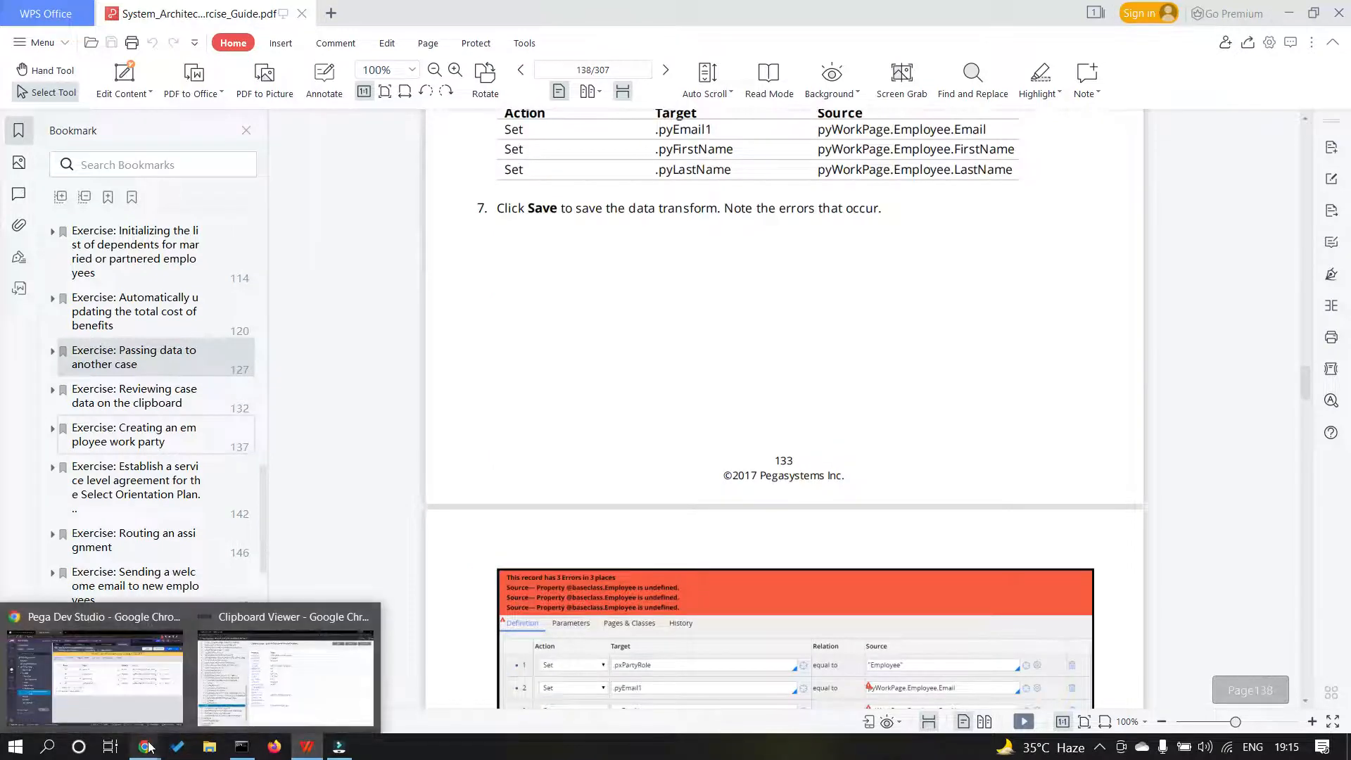
click(160, 688)
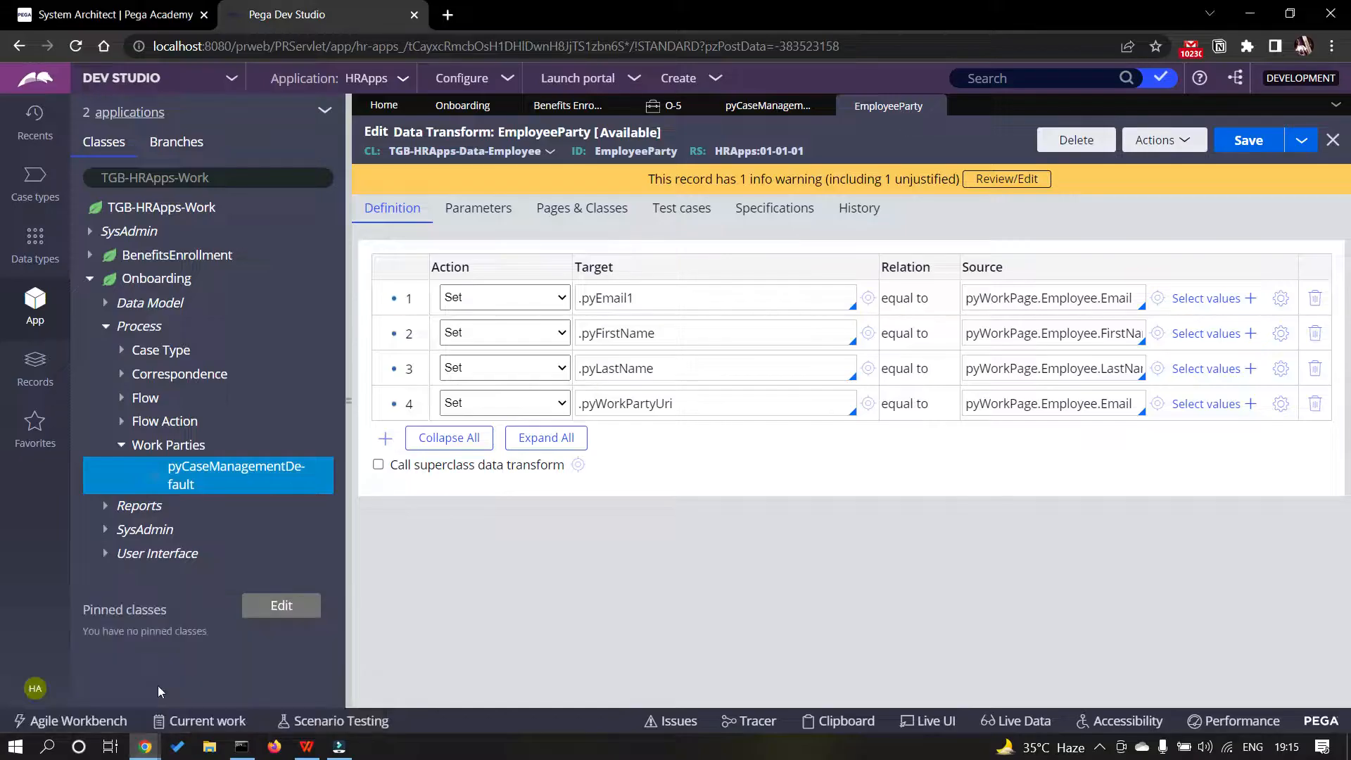
- Close the EmployeeParty data transform and locate the pyCaseManagementDefault rule under the Onboarding class's Process work parties
click(121, 444)
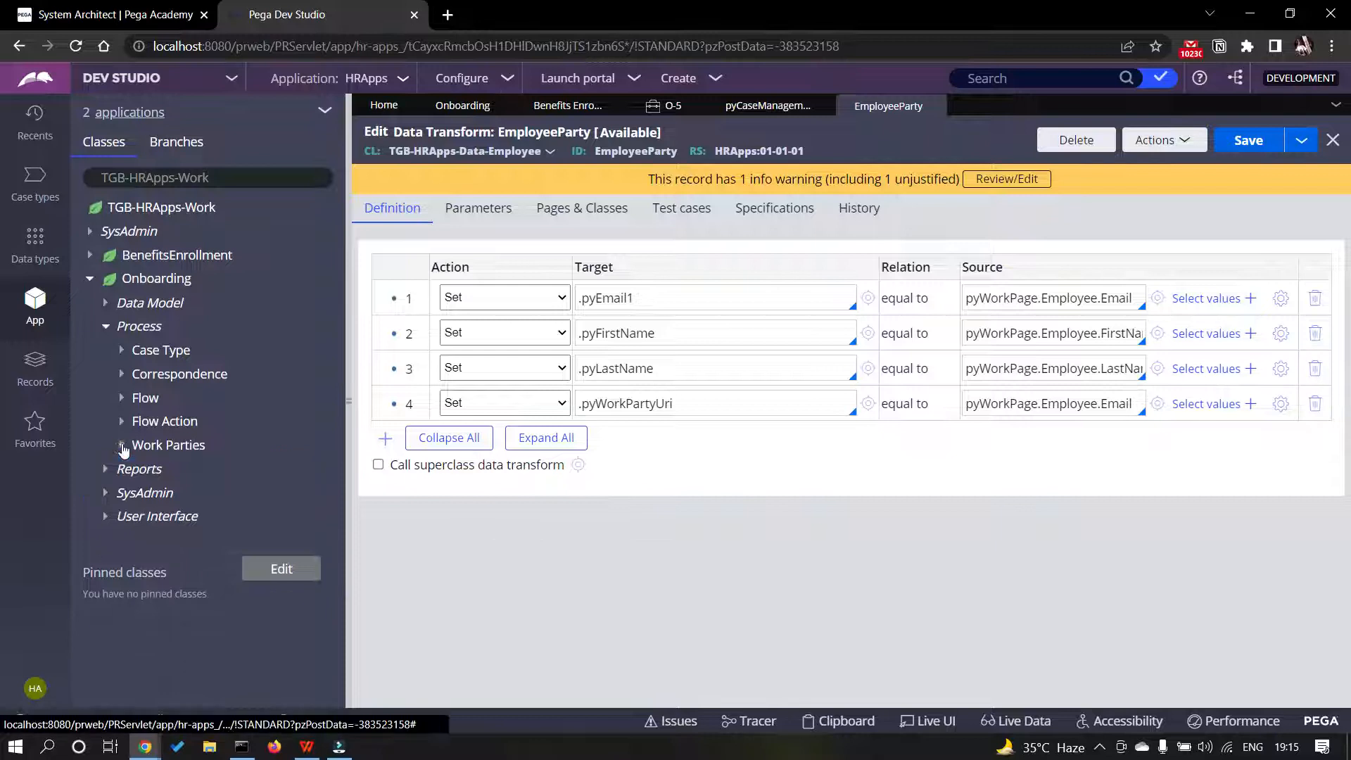
click(934, 105)
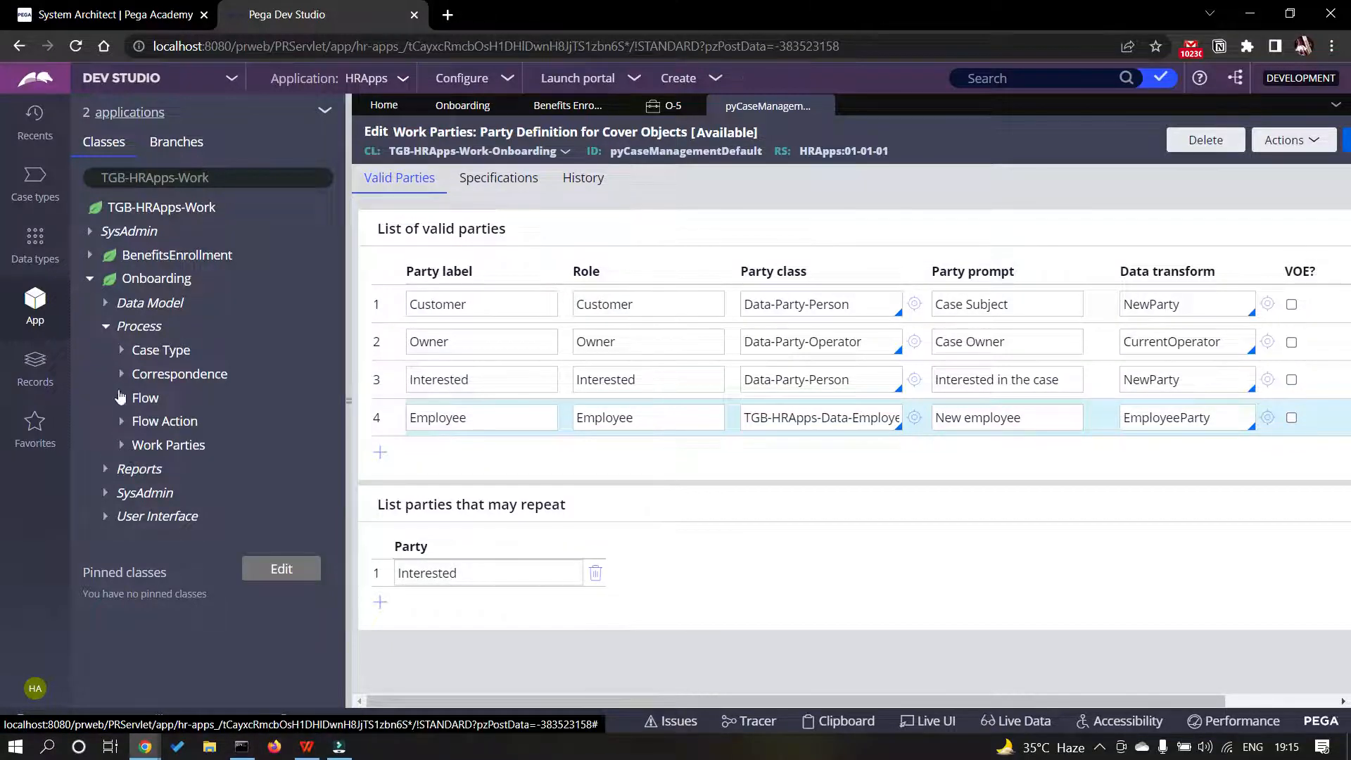
click(220, 176)
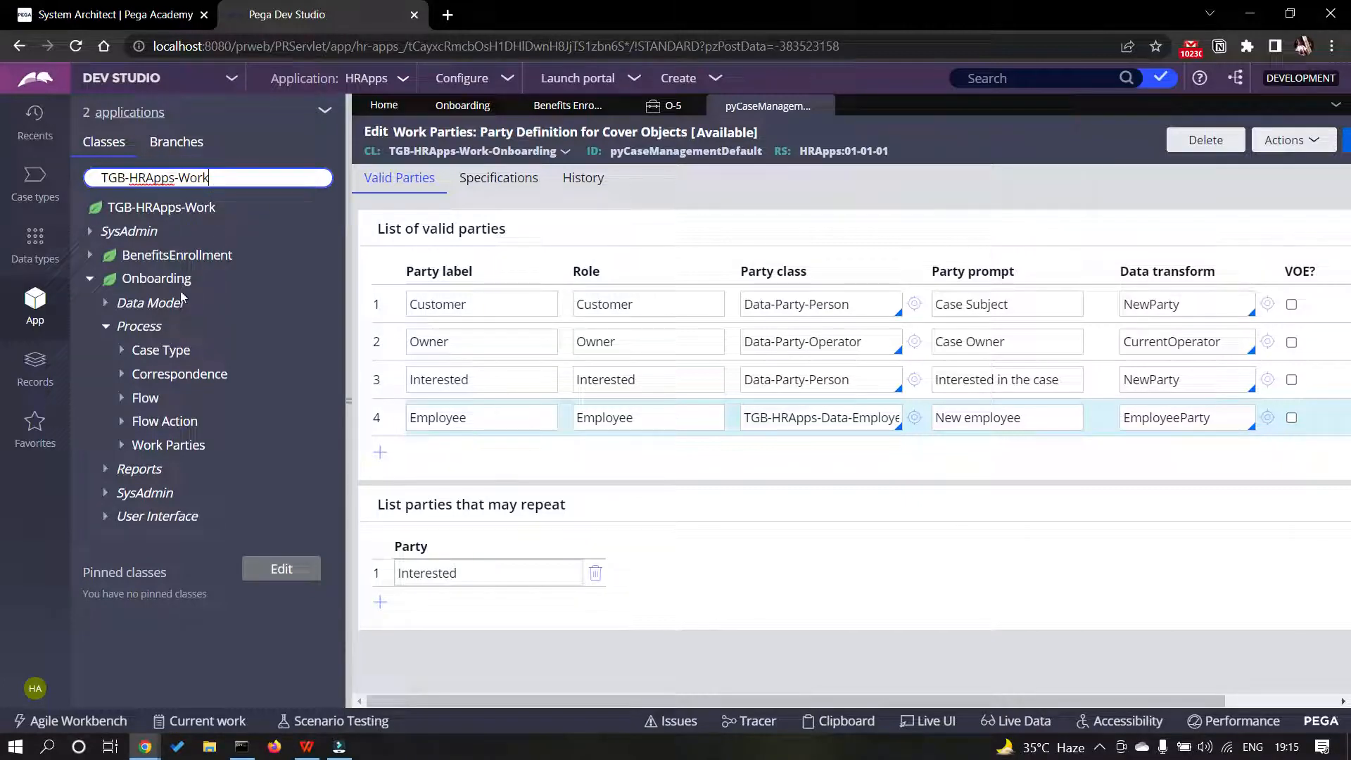
click(121, 445)
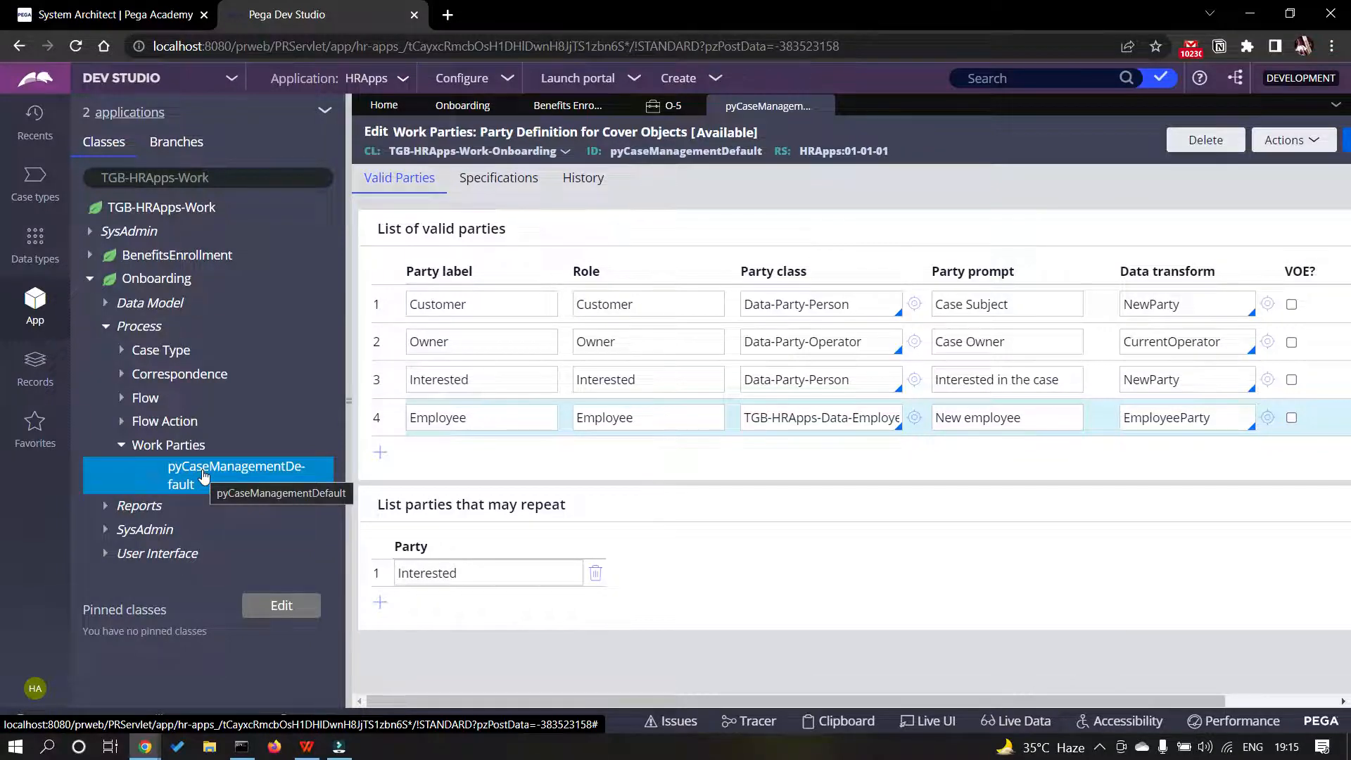
click(469, 454)
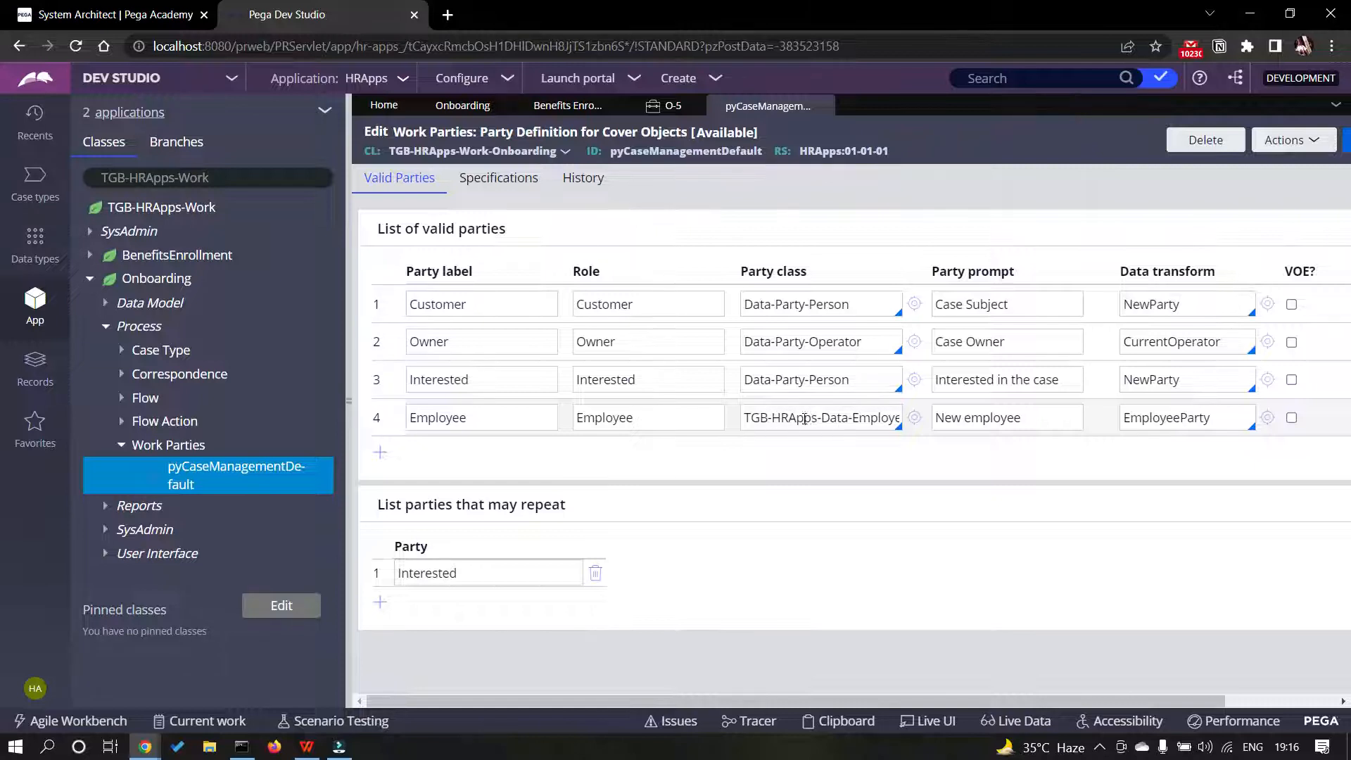
- Review the inheritance settings of the Employee party's class, and open the party's EmployeeParty data transform from the work parties rule
click(914, 417)
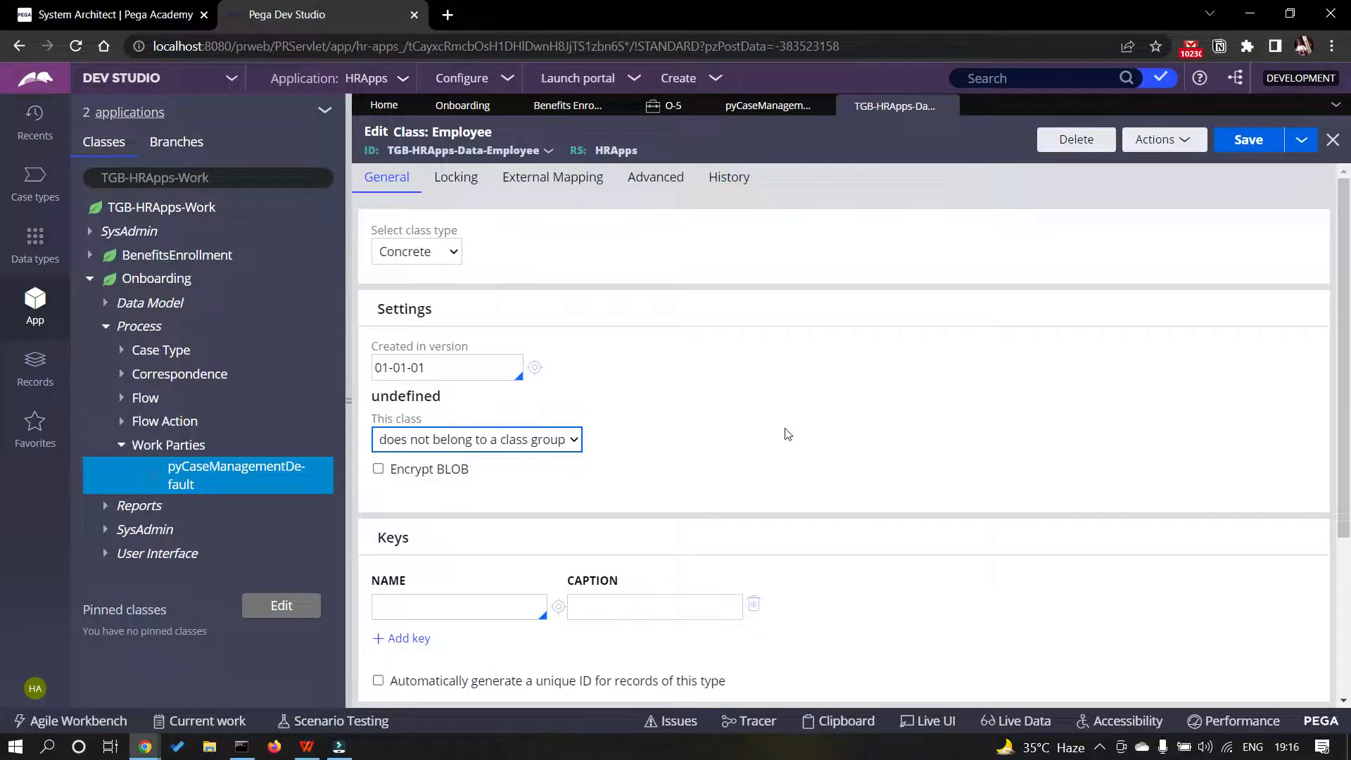
scroll(687, 432, down, 3)
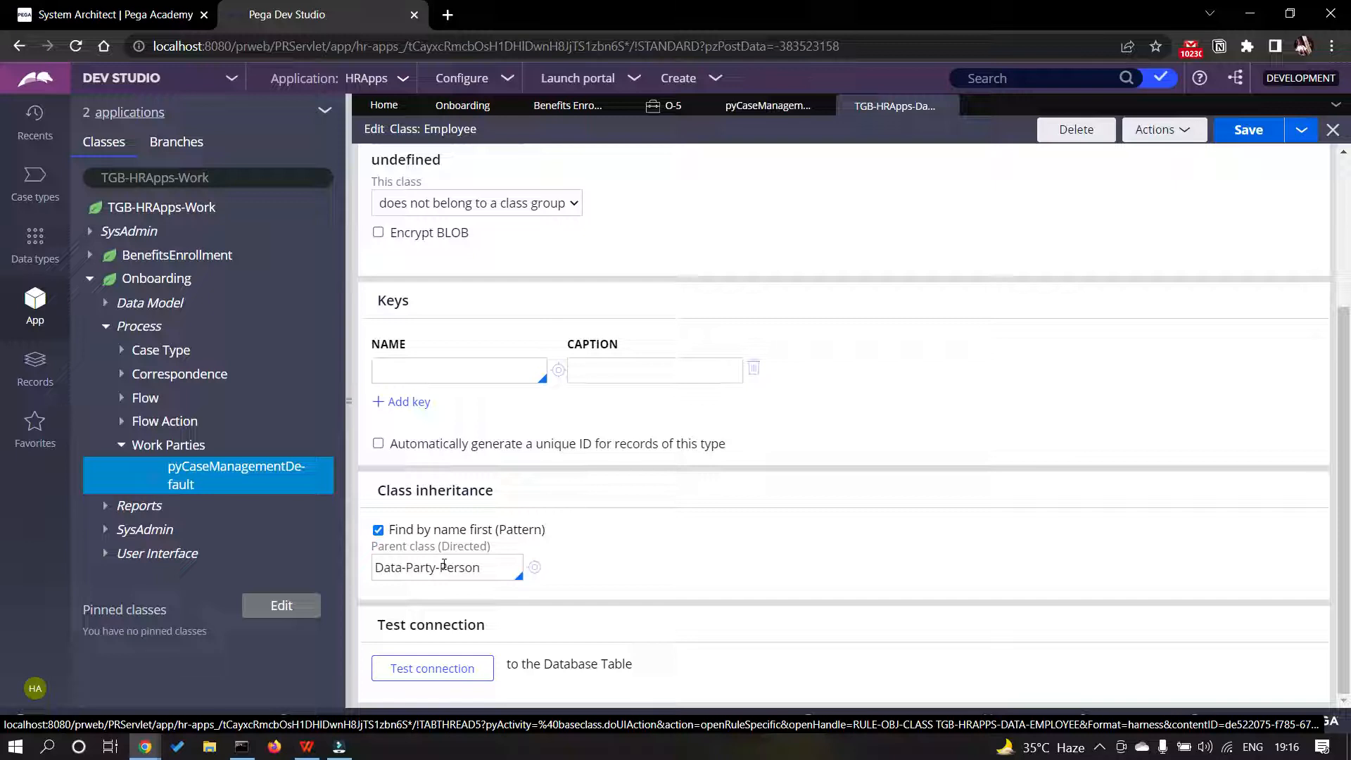
click(747, 185)
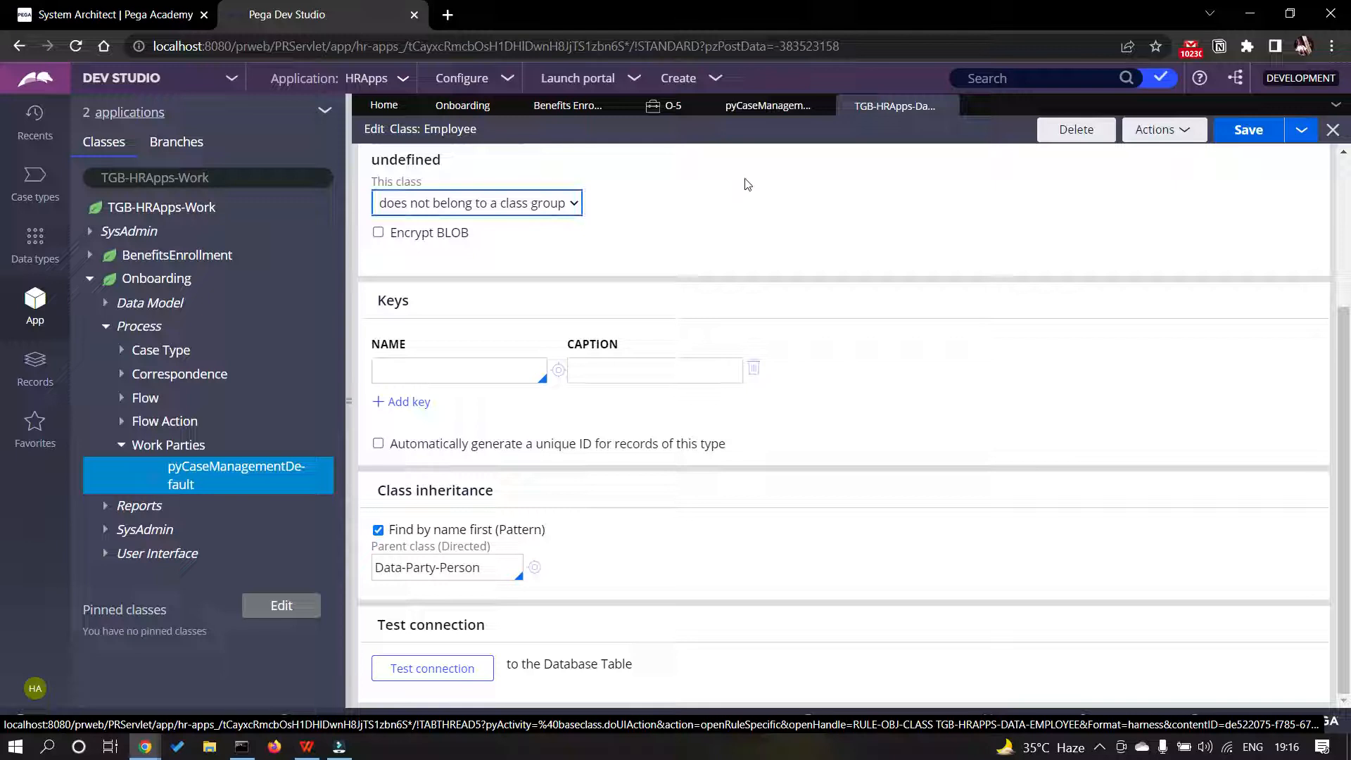
click(774, 105)
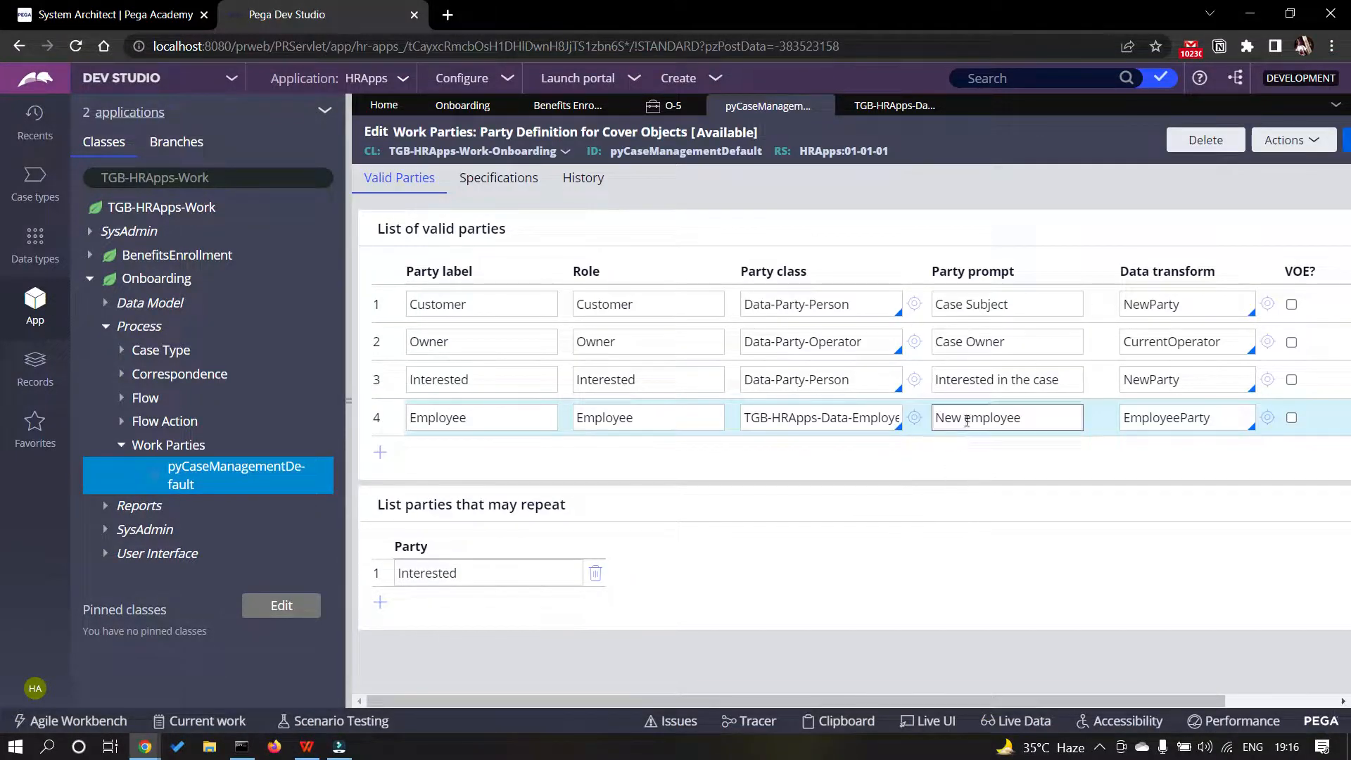
drag(805, 700, 919, 699)
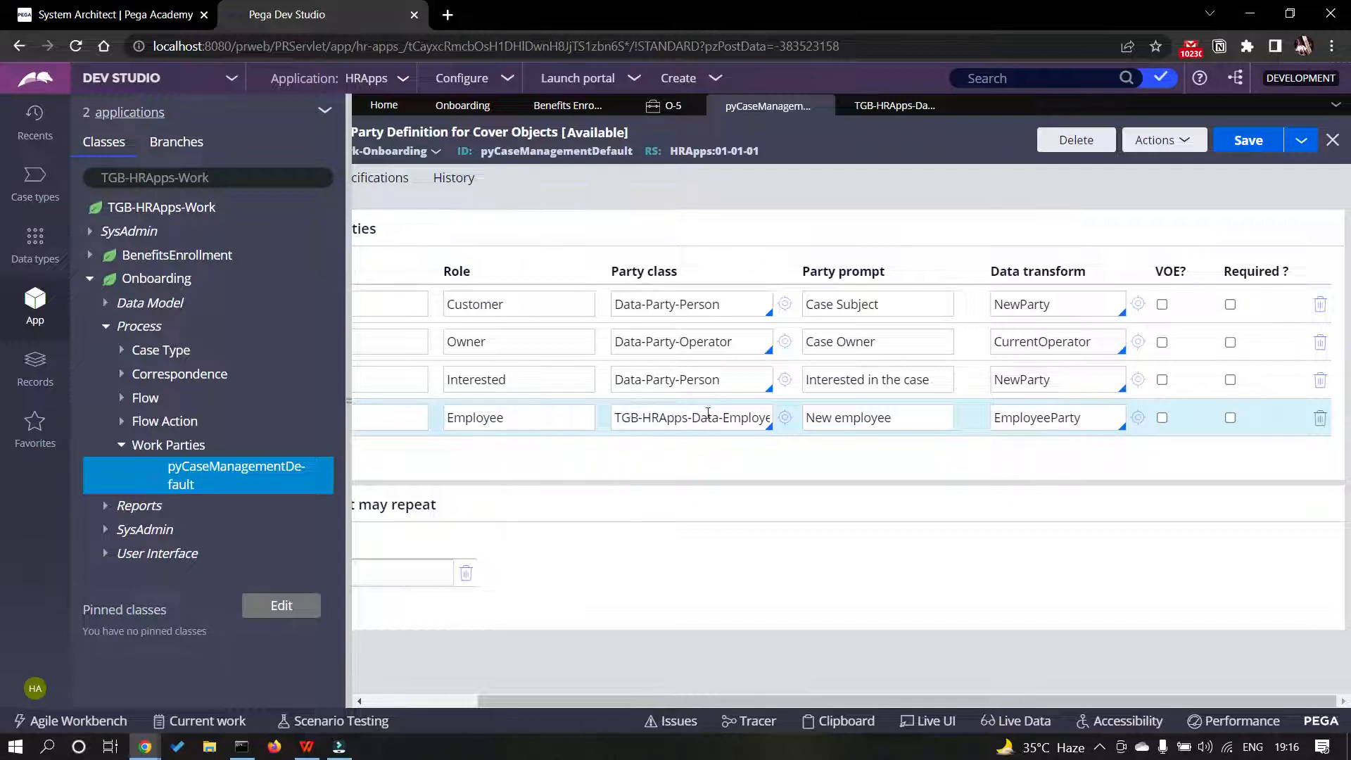
click(1138, 417)
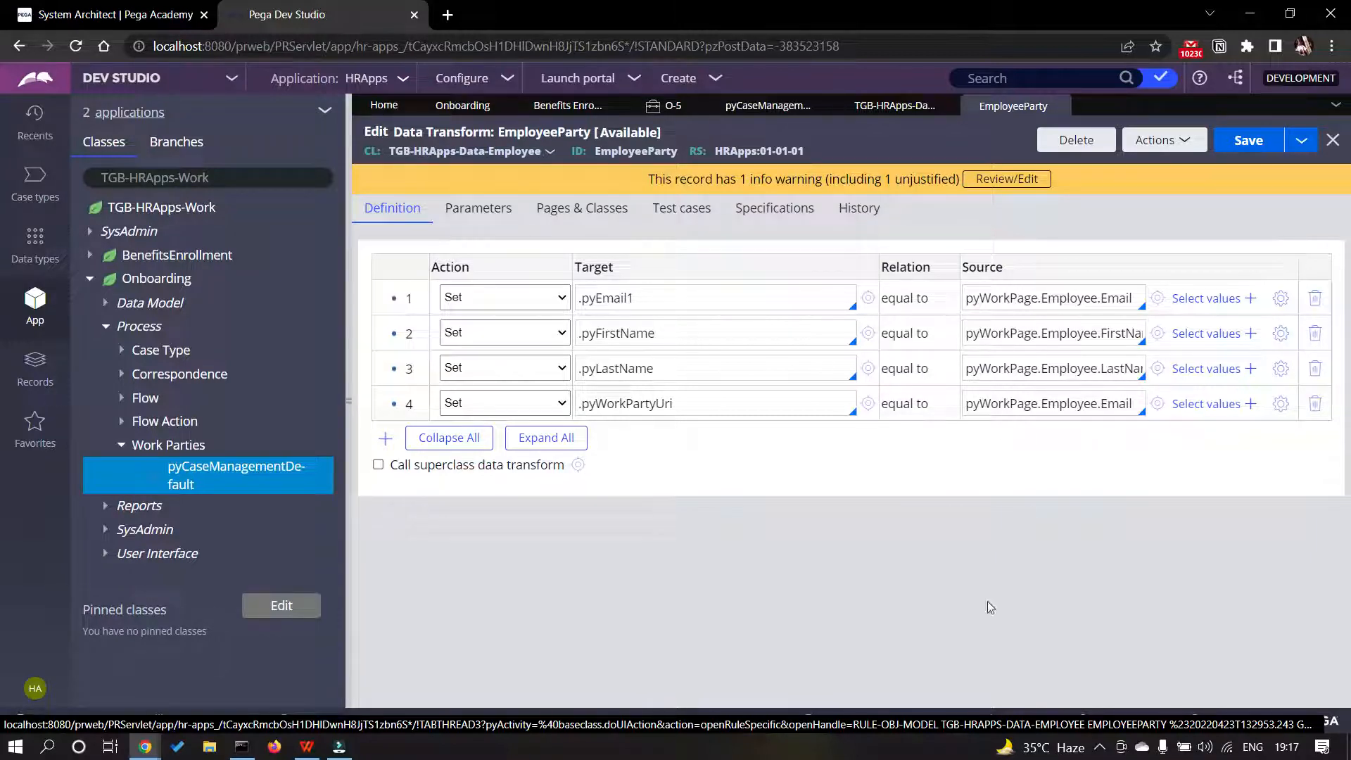
- Open the Clipboard viewer, switch to the O-5 thread, and expand and display its pyWorkPage
mouse_move(942, 728)
click(851, 720)
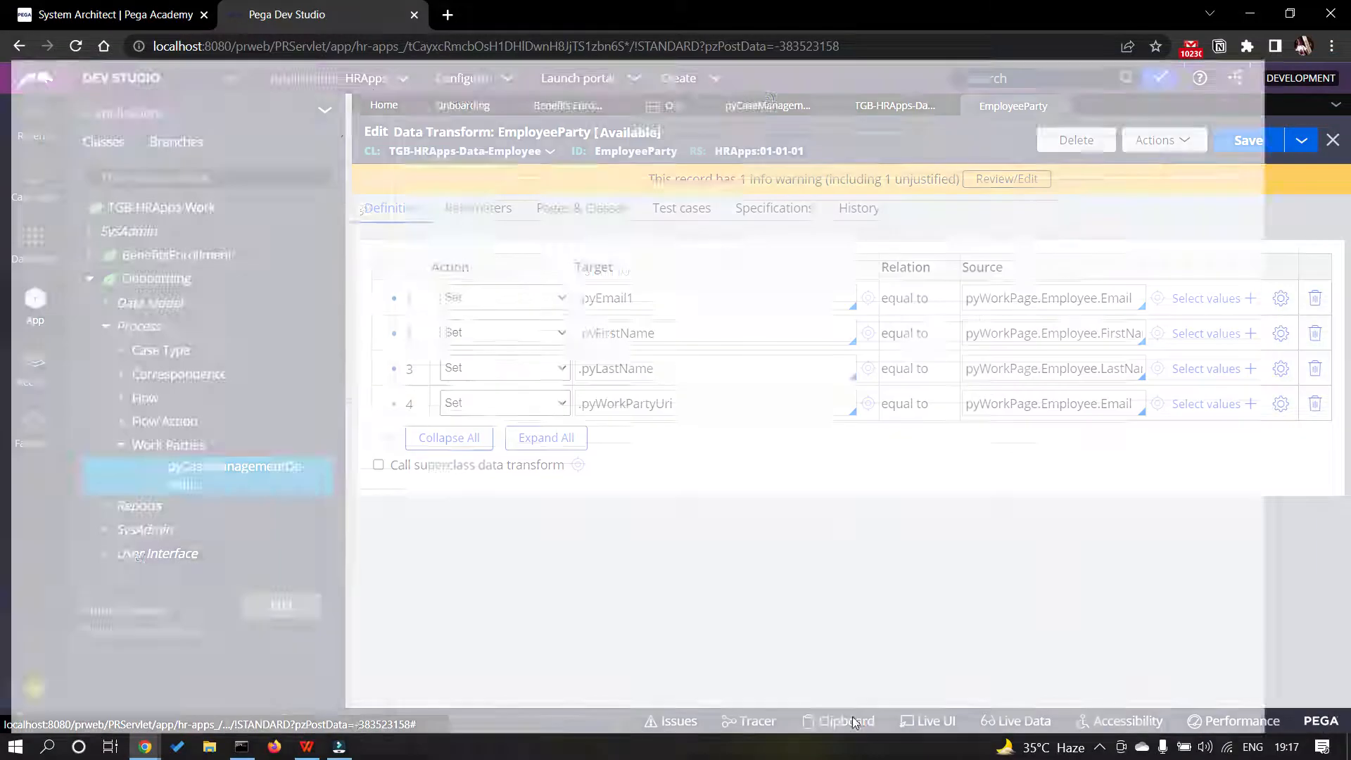
scroll(46, 535, down, 3)
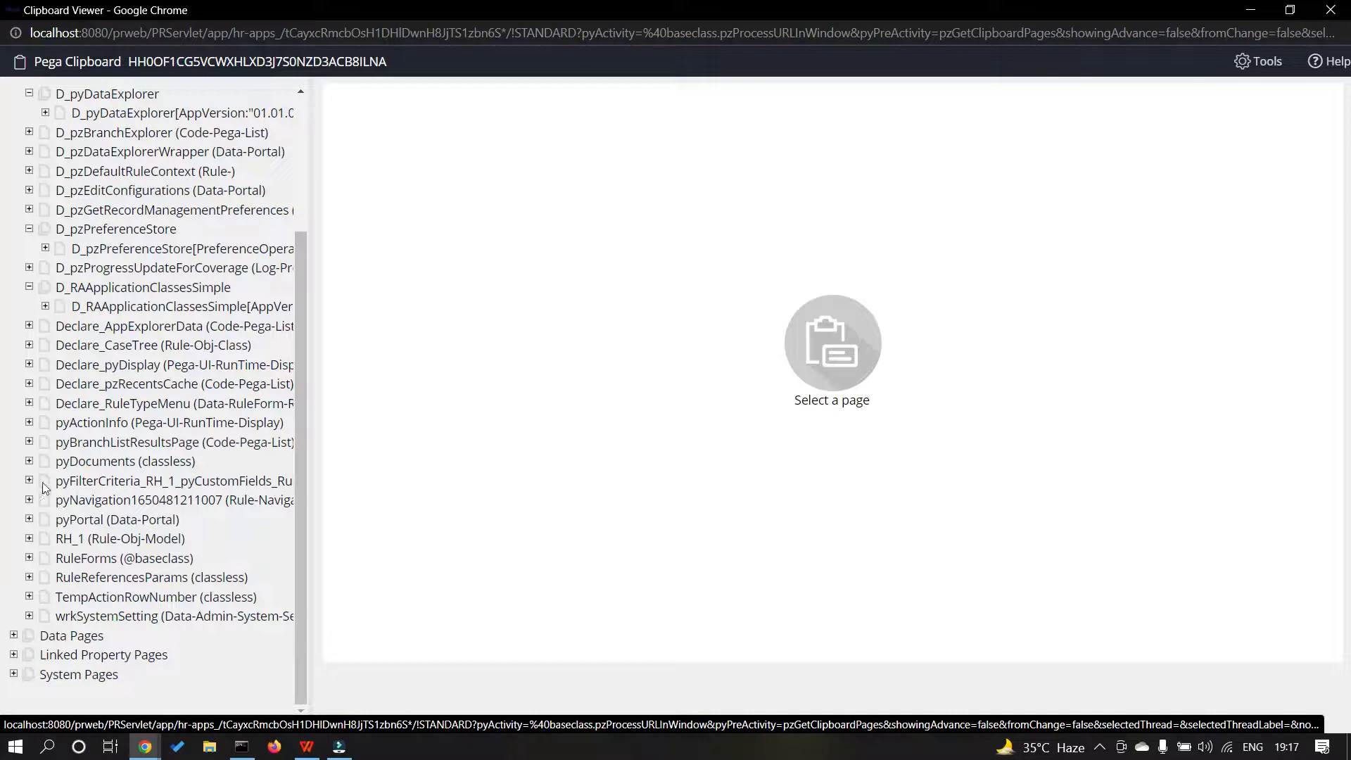
scroll(50, 436, up, 3)
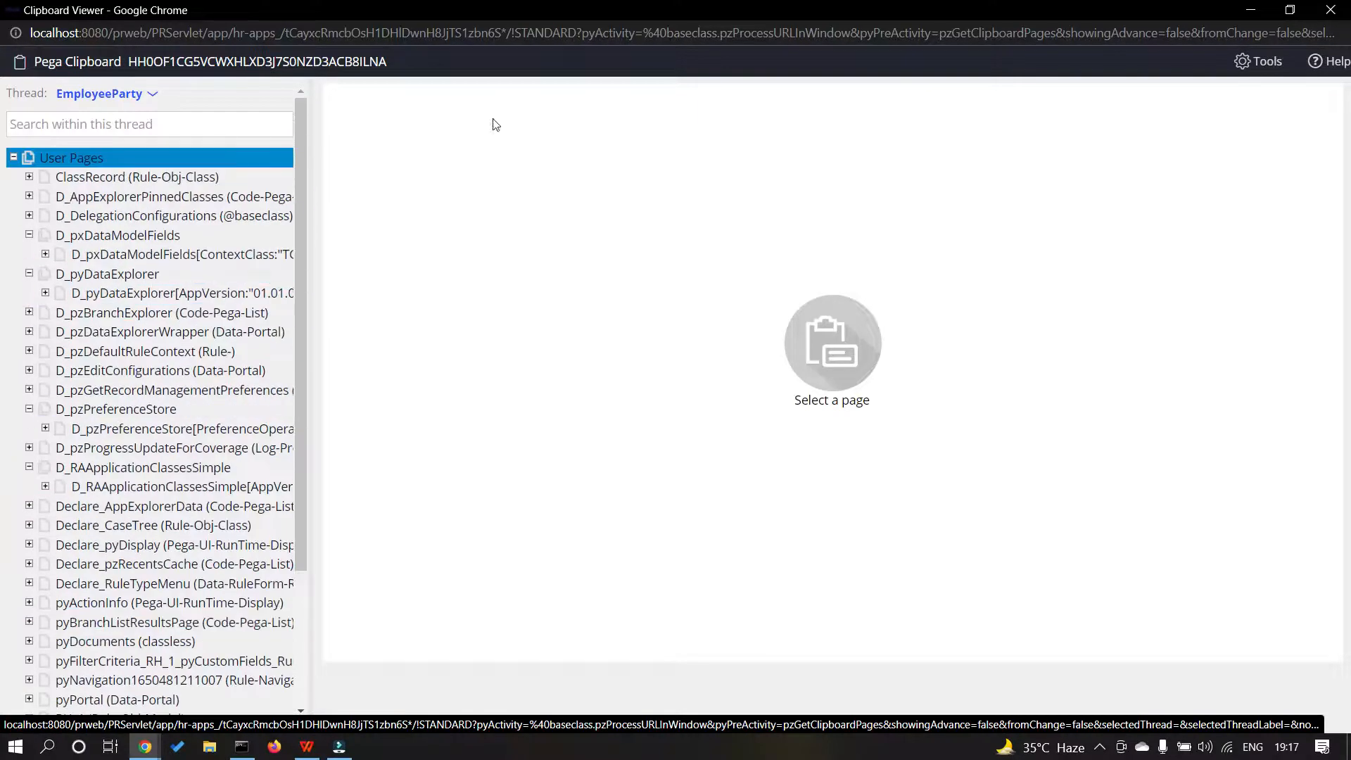
click(134, 95)
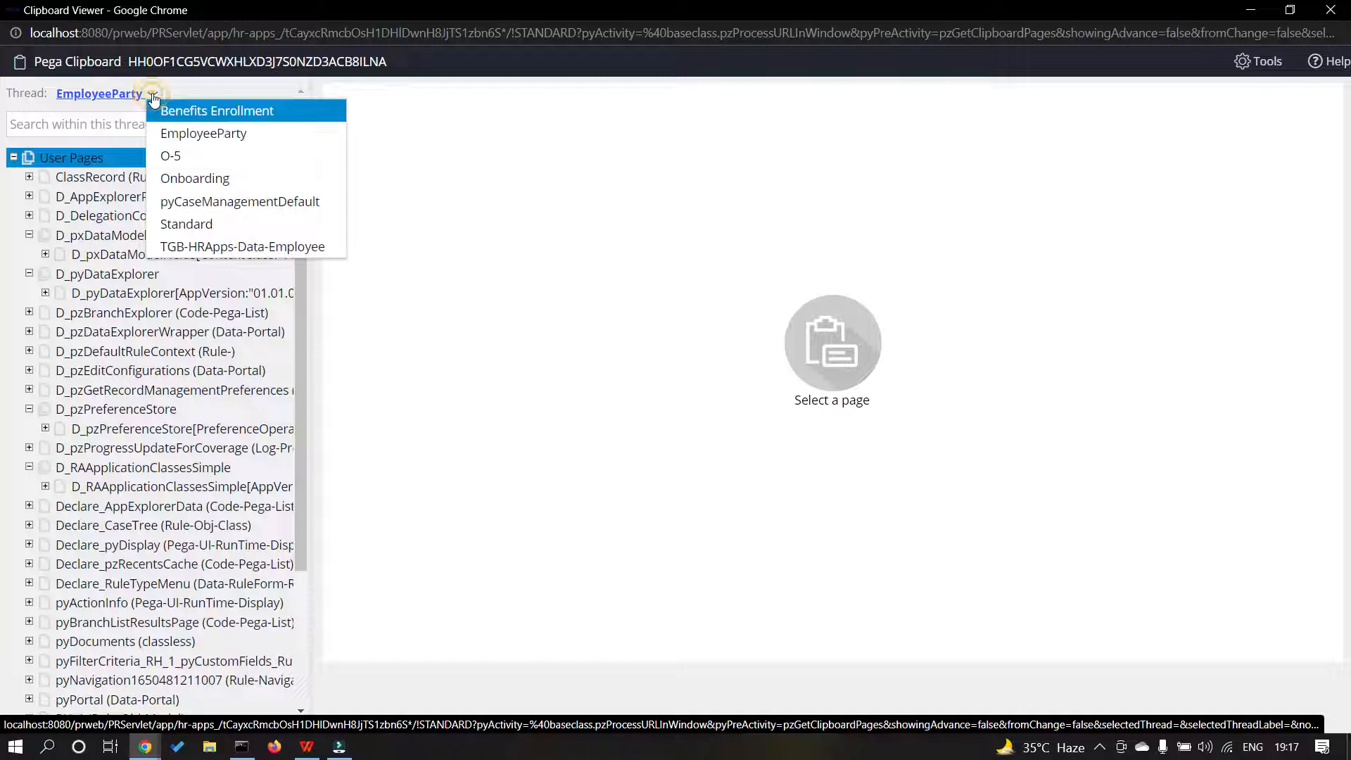
click(187, 155)
scroll(118, 423, down, 8)
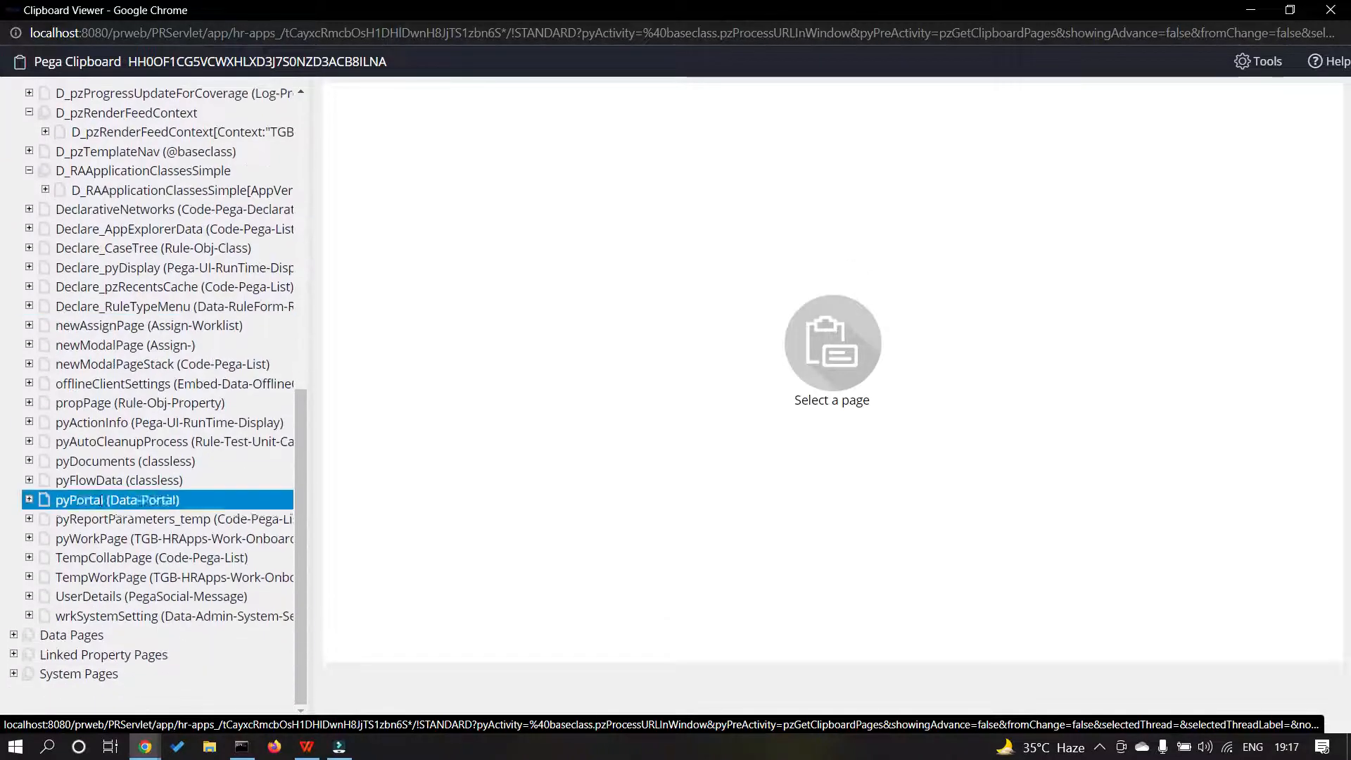
click(29, 538)
click(106, 538)
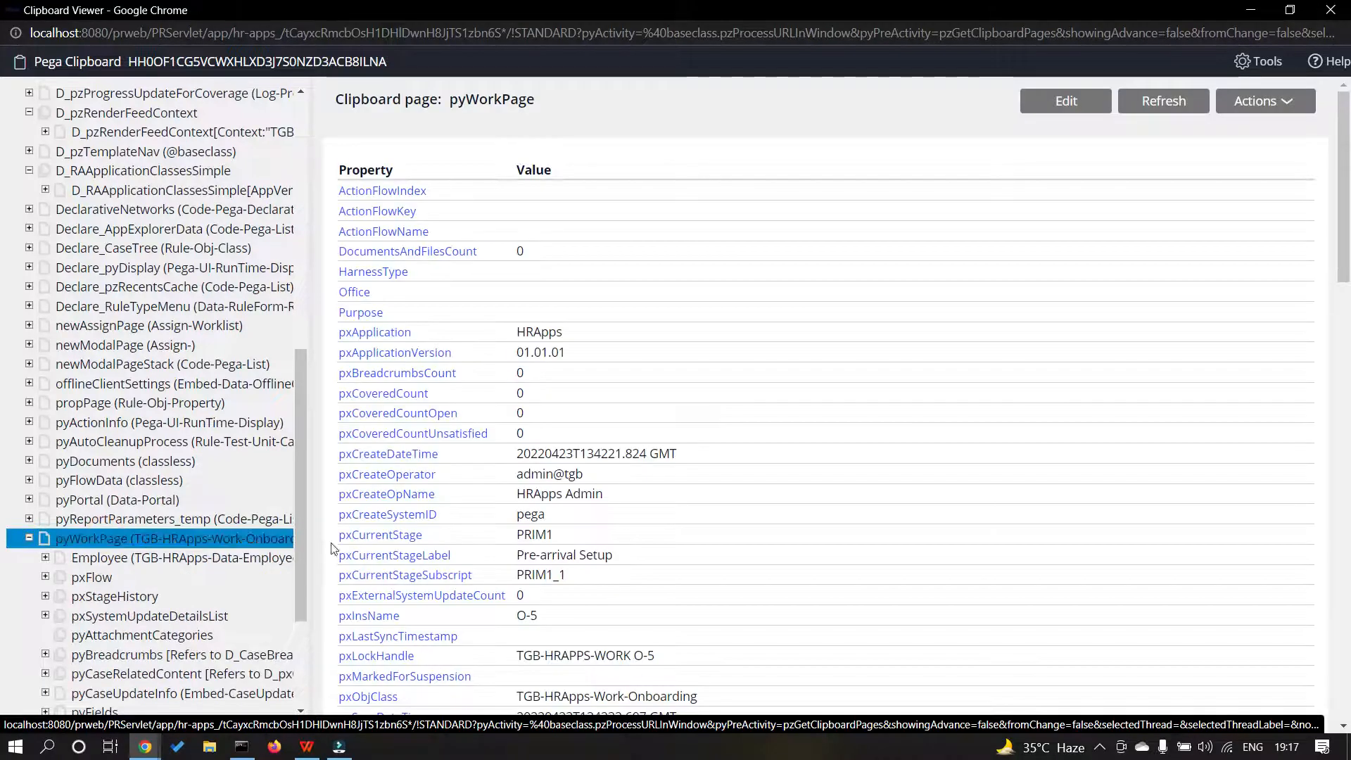
- Widen the clipboard page tree, examine pyWorkPage's class and properties, and return to Dev Studio
drag(317, 539, 376, 540)
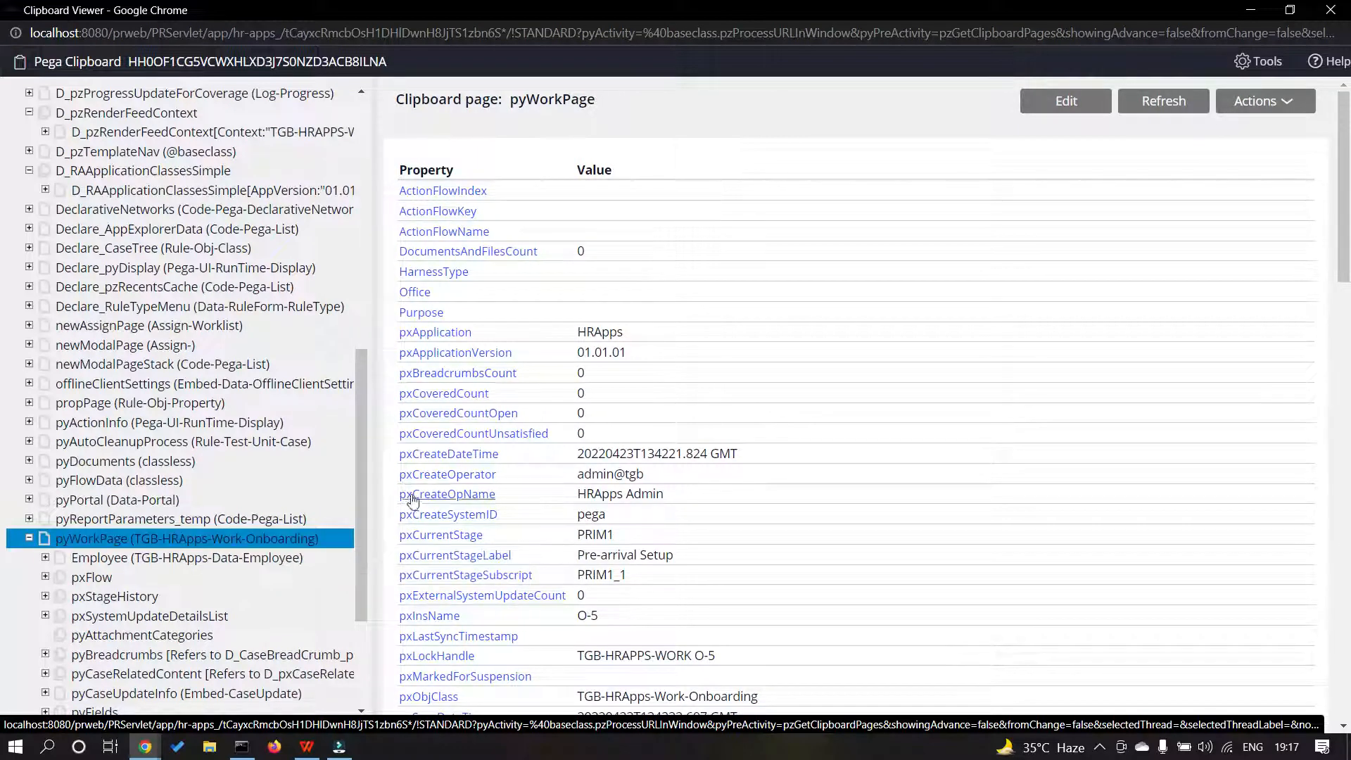
click(189, 601)
scroll(478, 408, down, 1)
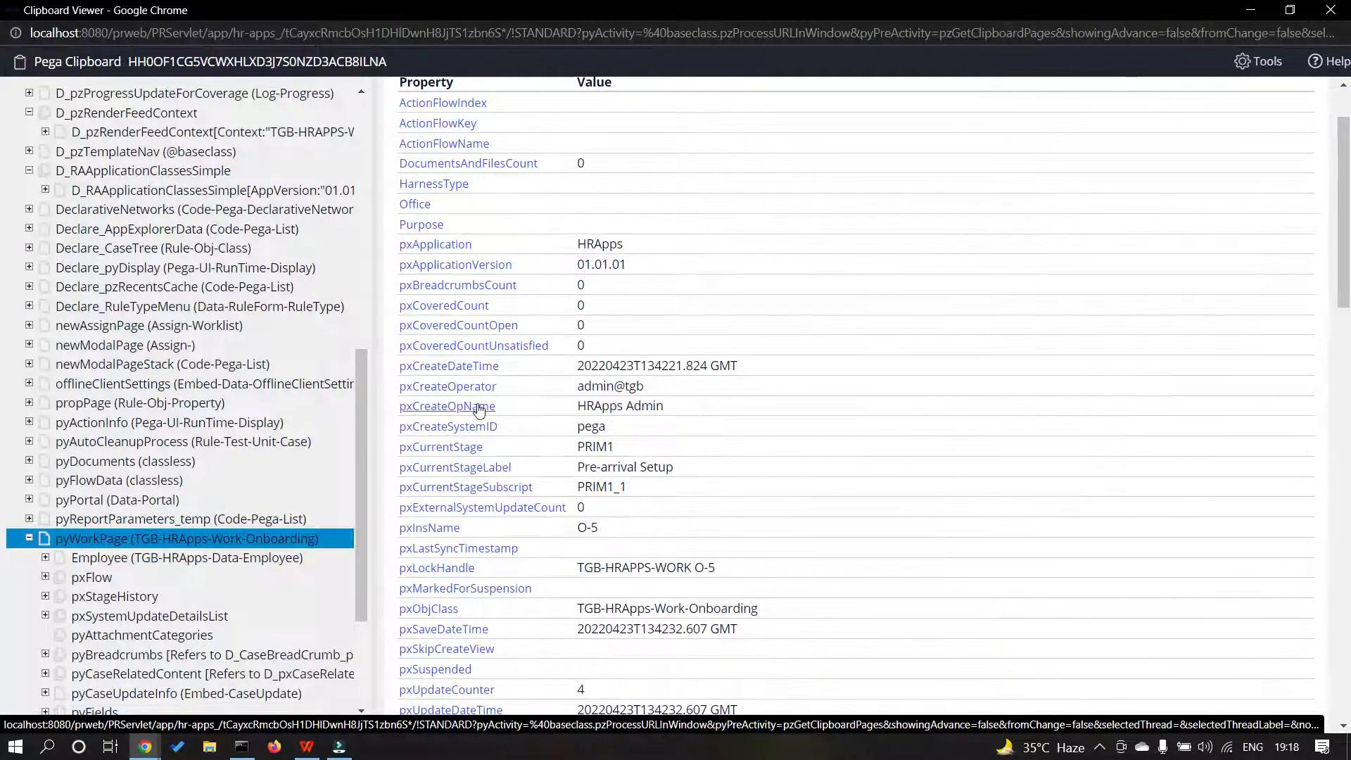
scroll(478, 410, down, 1)
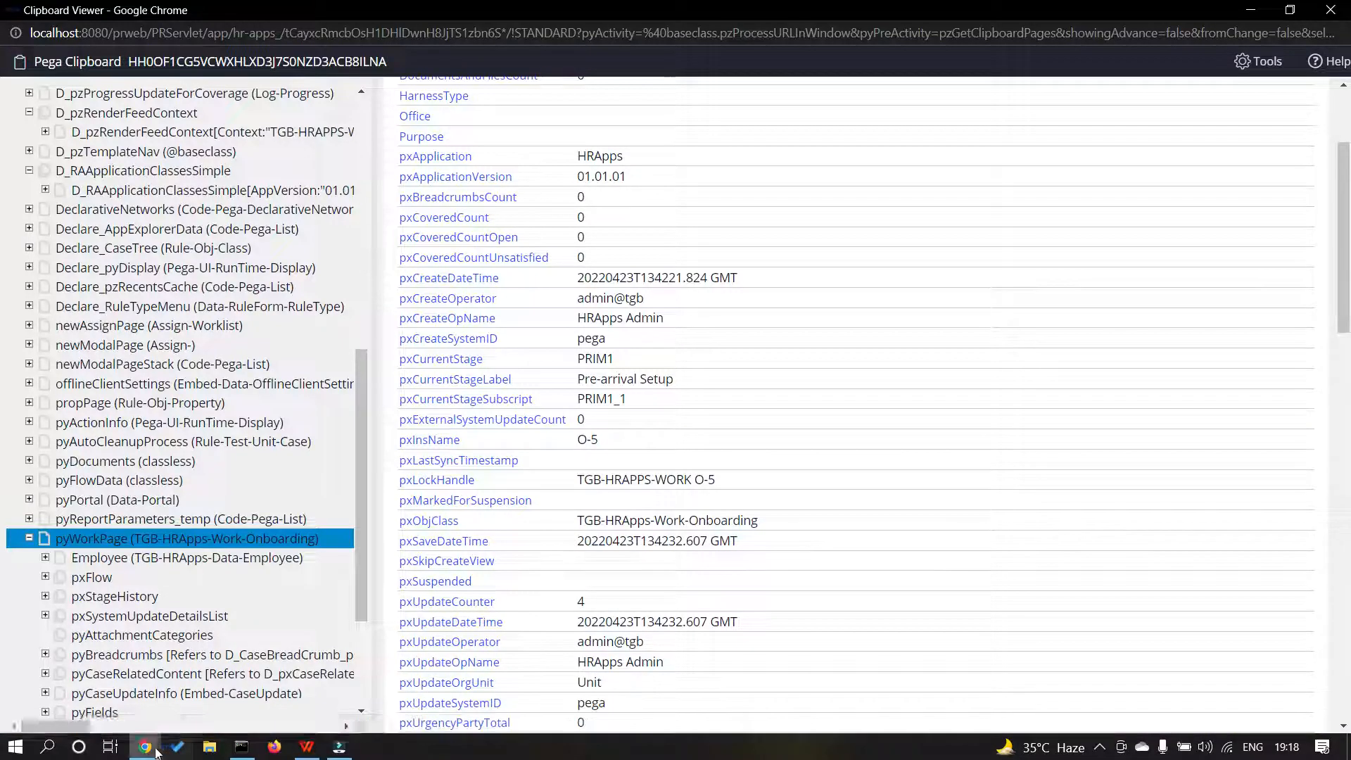
mouse_move(156, 751)
click(83, 654)
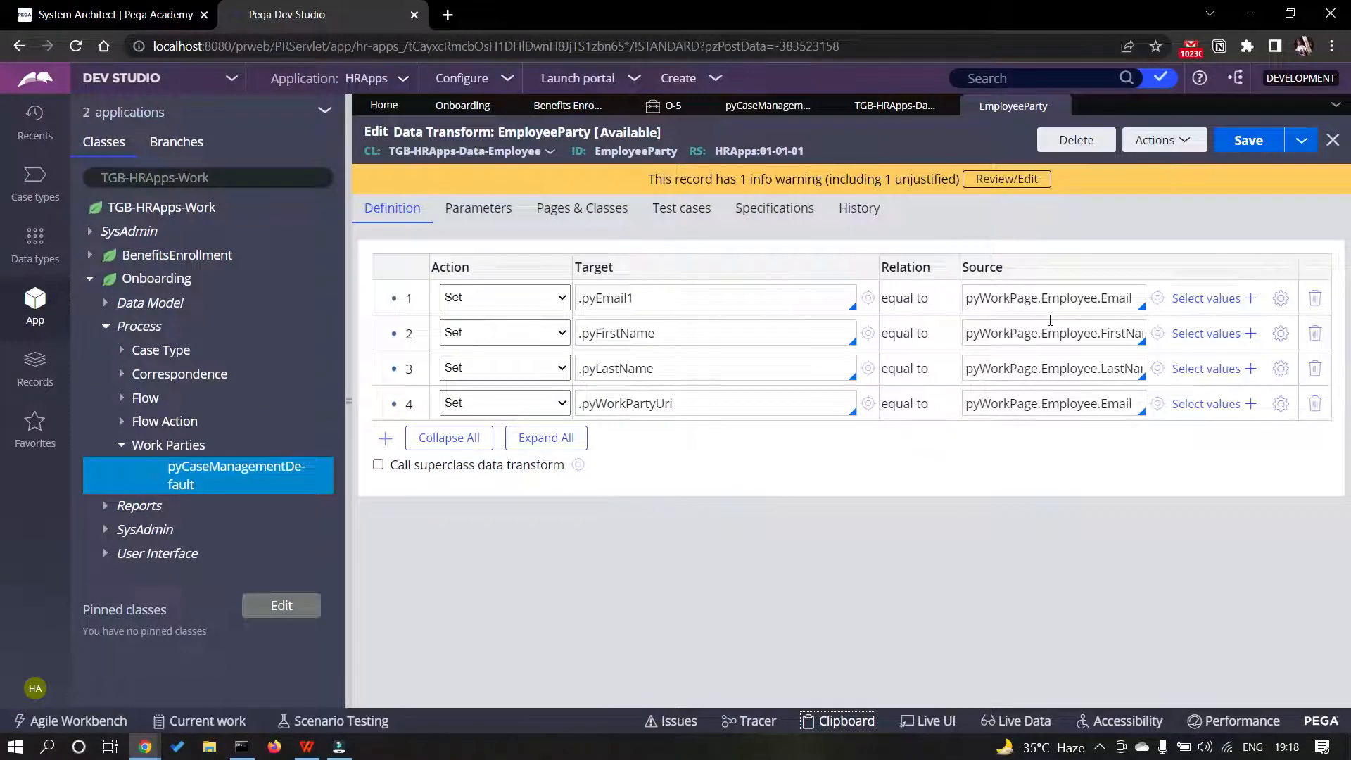
- Review the EmployeeParty data transform's page and class reference and its definition, and close the rule
click(566, 212)
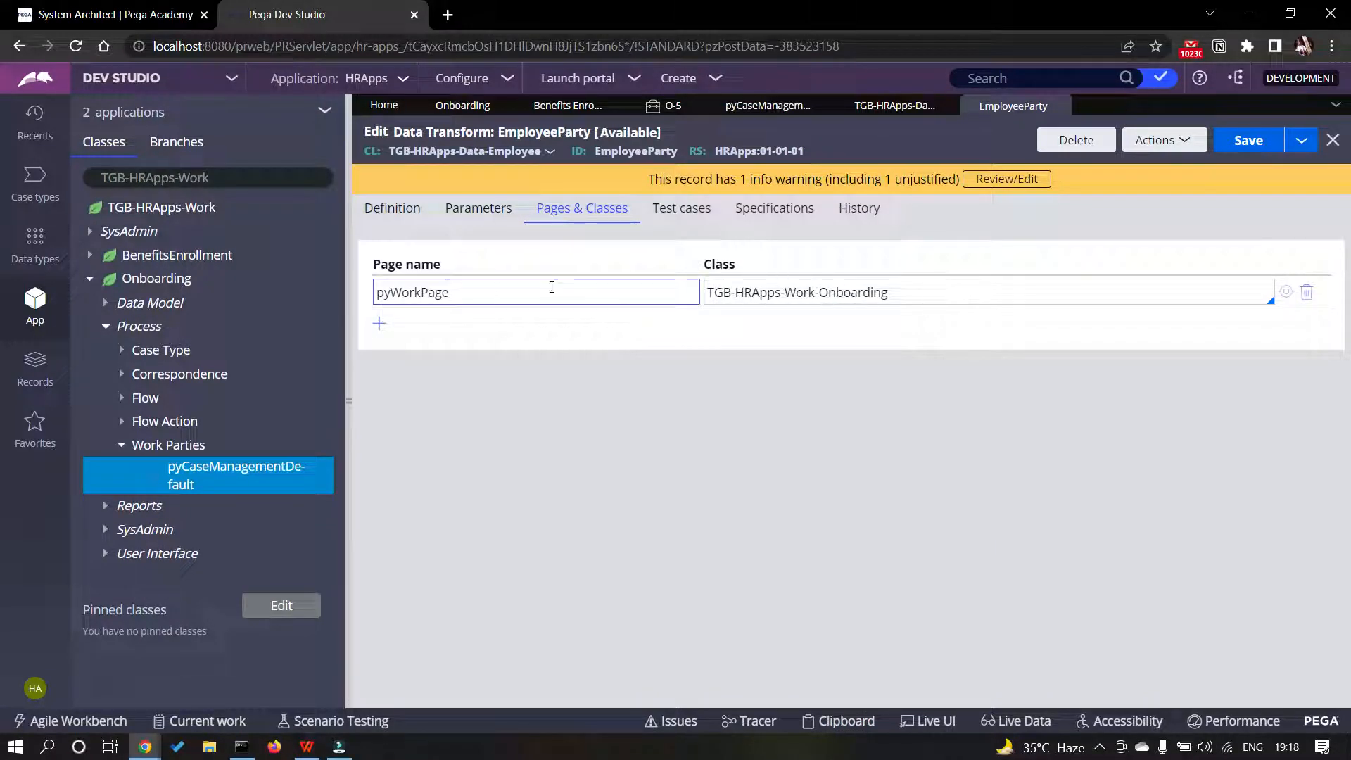
click(392, 209)
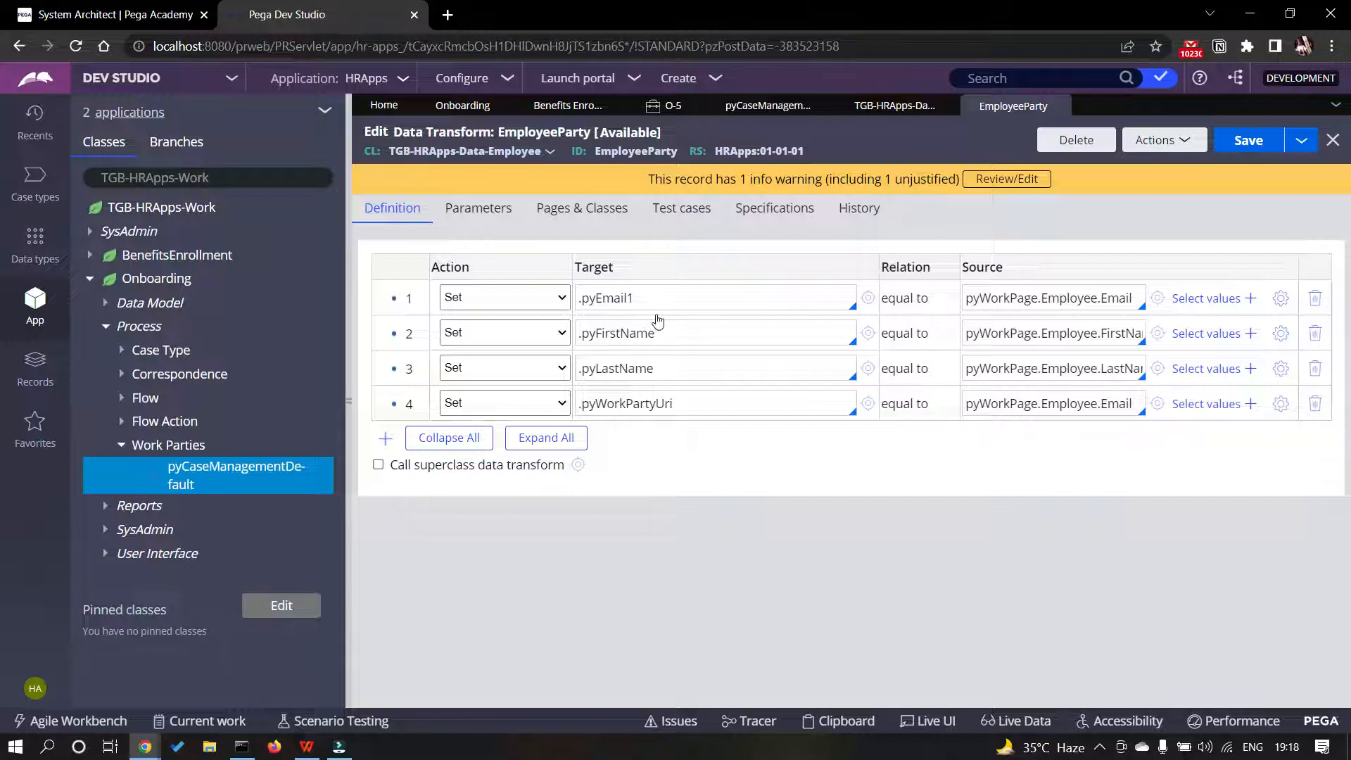
click(1057, 107)
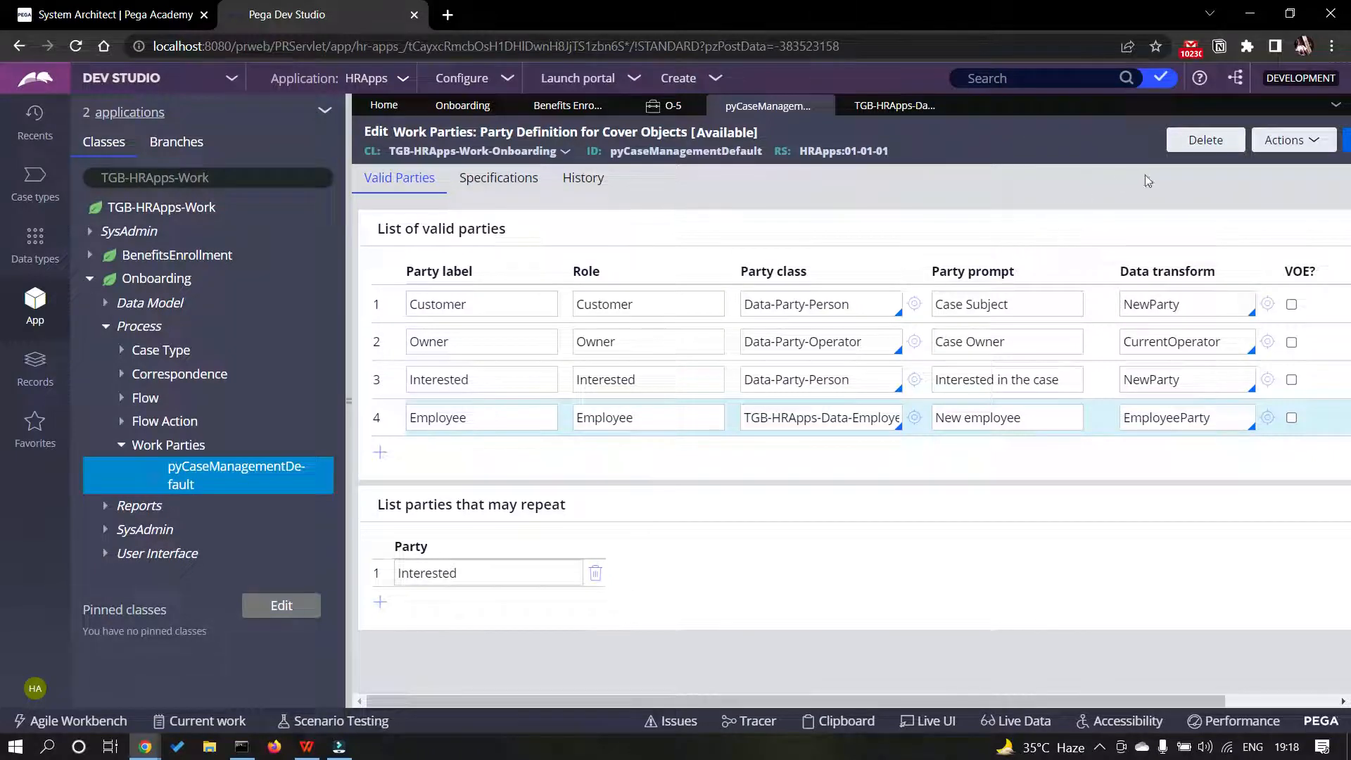
- Open the Create Employee Record process from the Onboarding case type and show its Create Employee Work Party utility properties
click(473, 106)
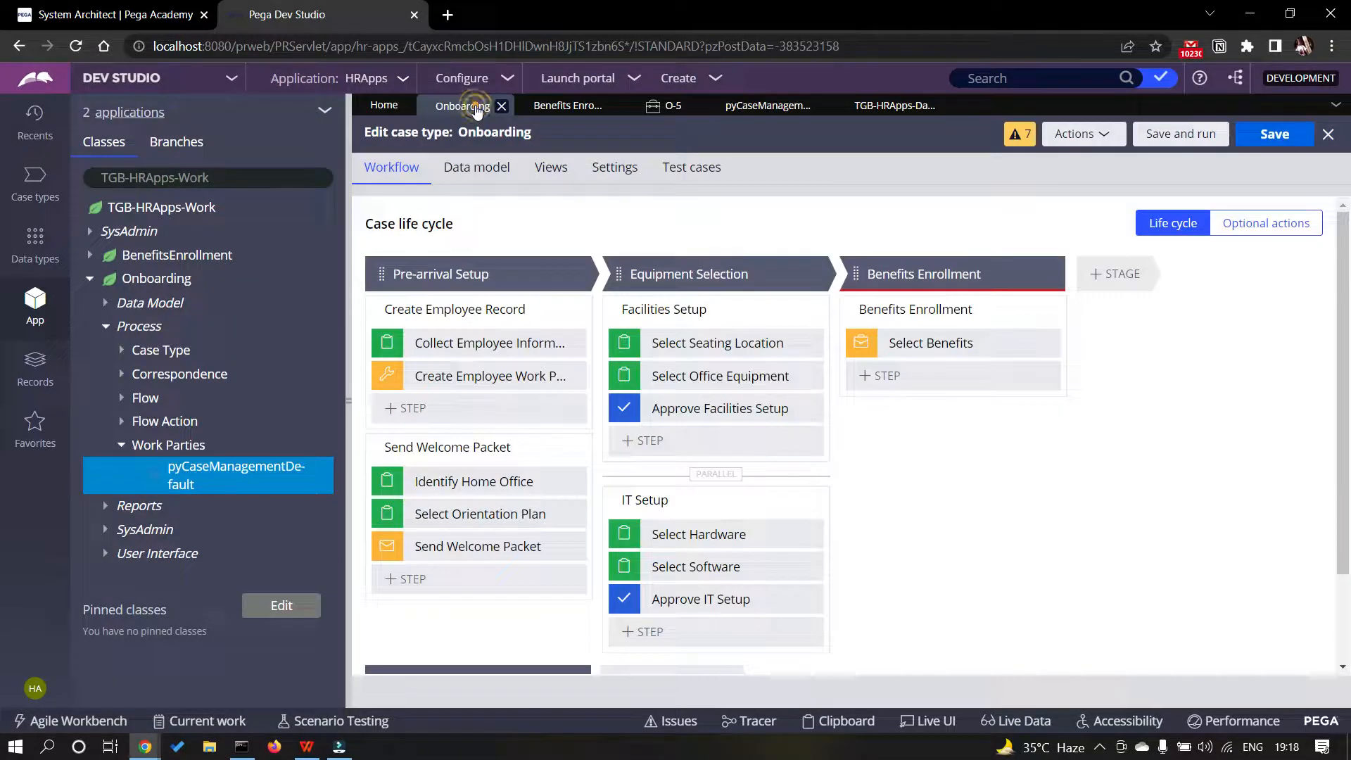
click(464, 309)
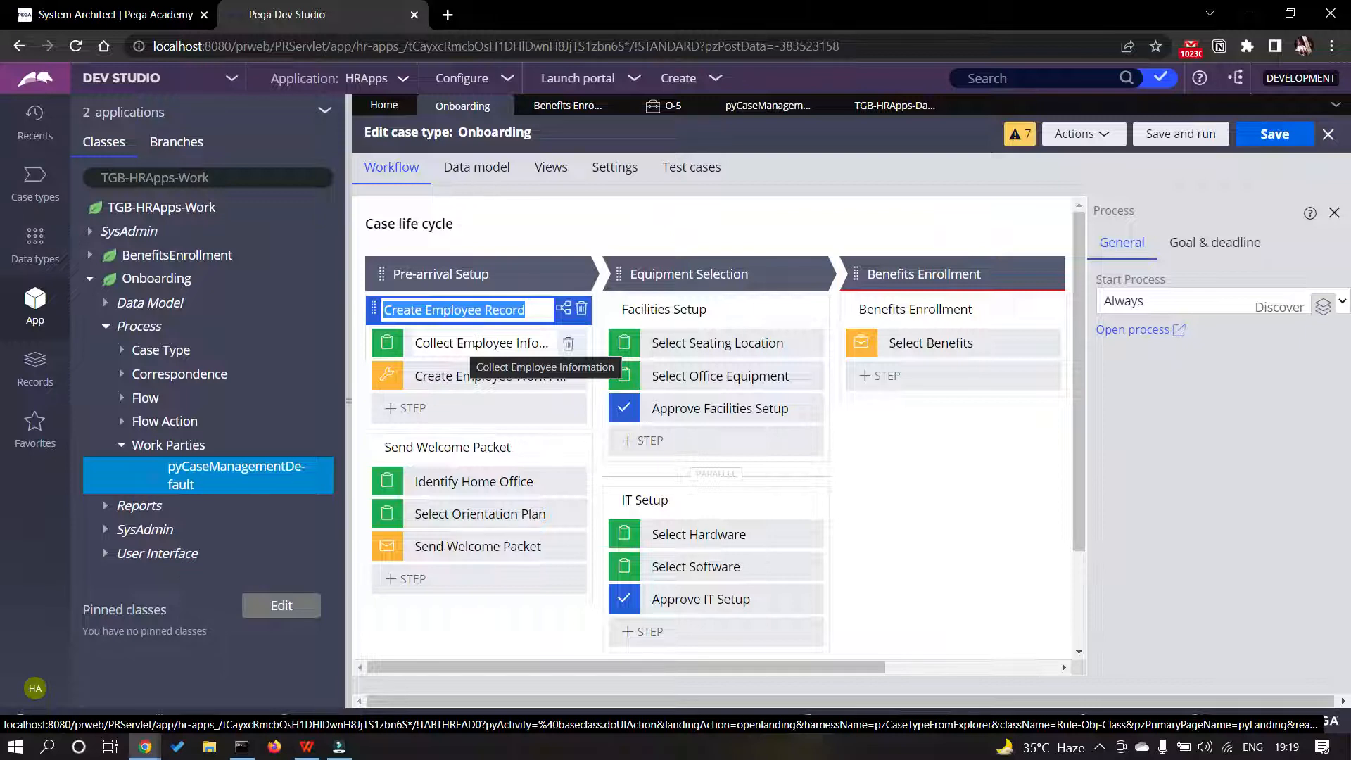
click(1132, 329)
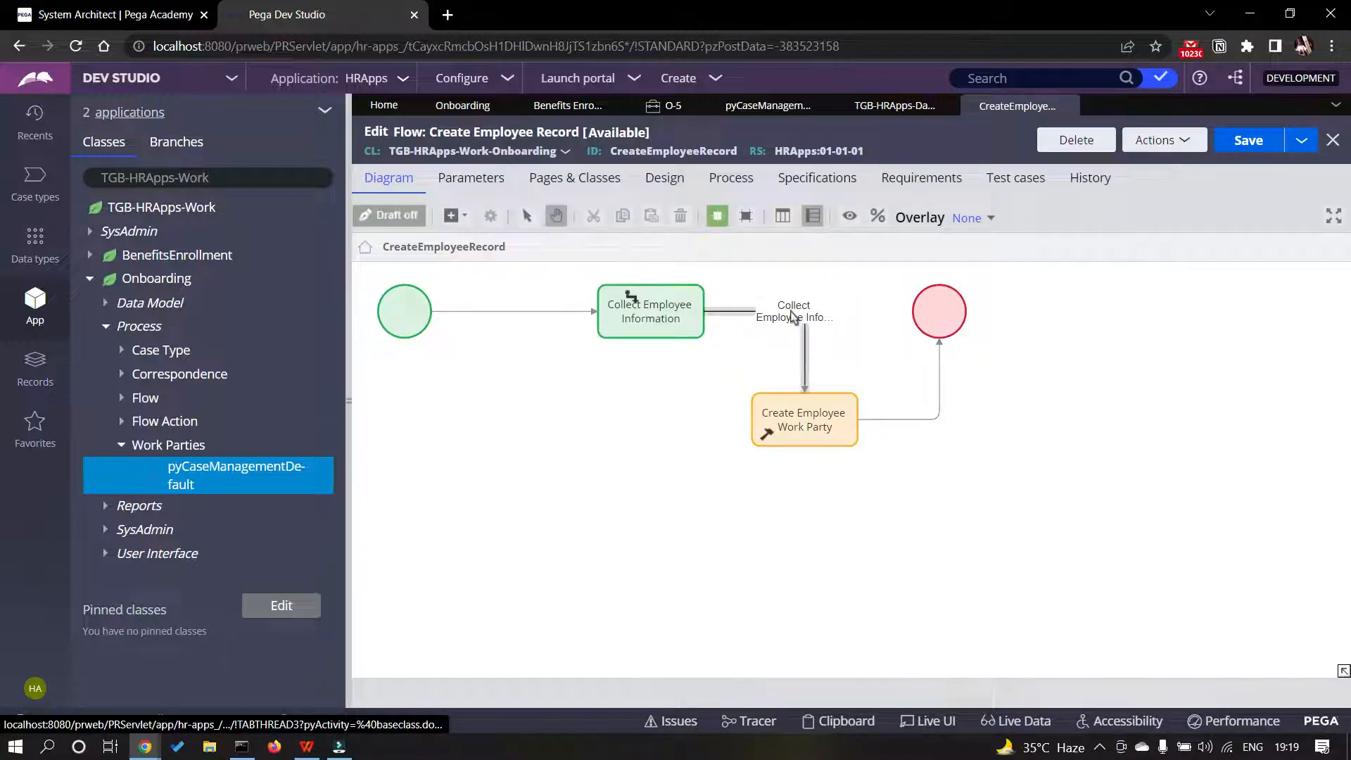
click(805, 420)
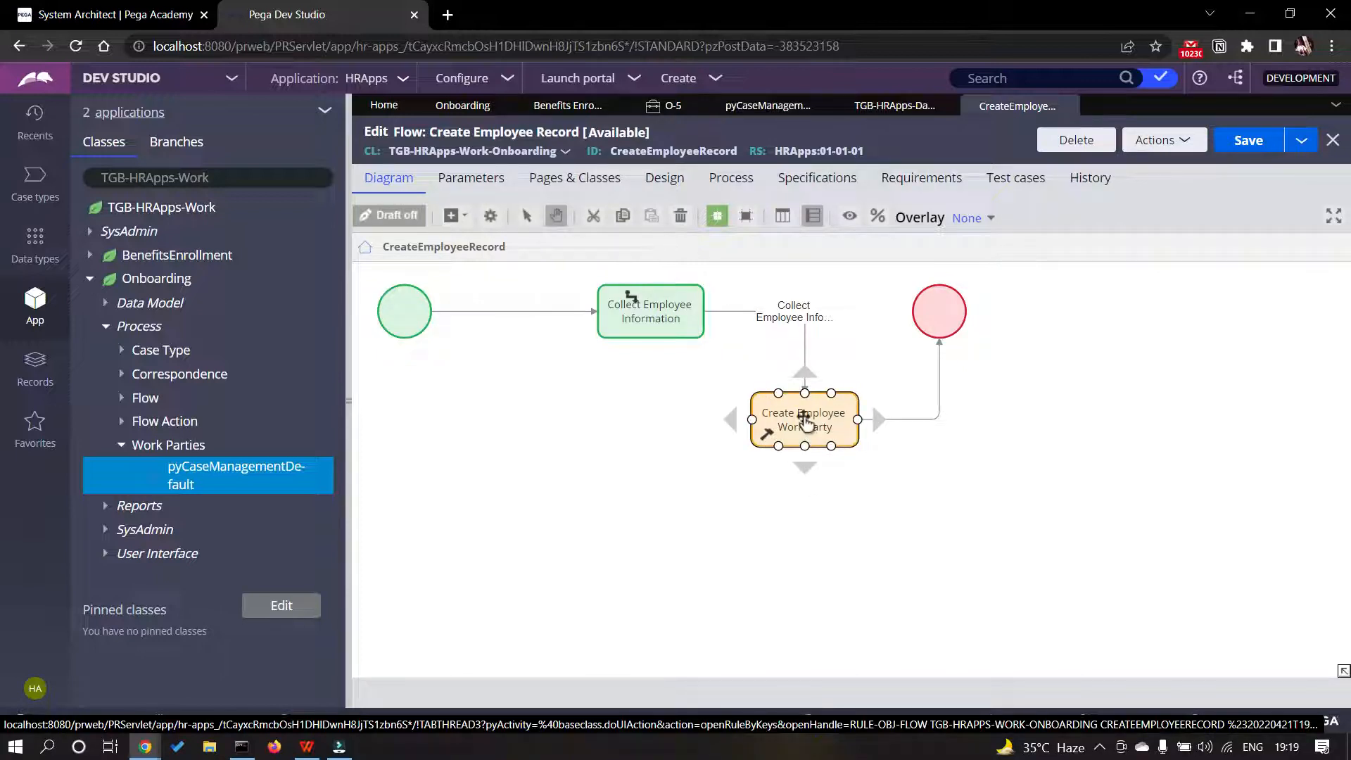
double_click(804, 417)
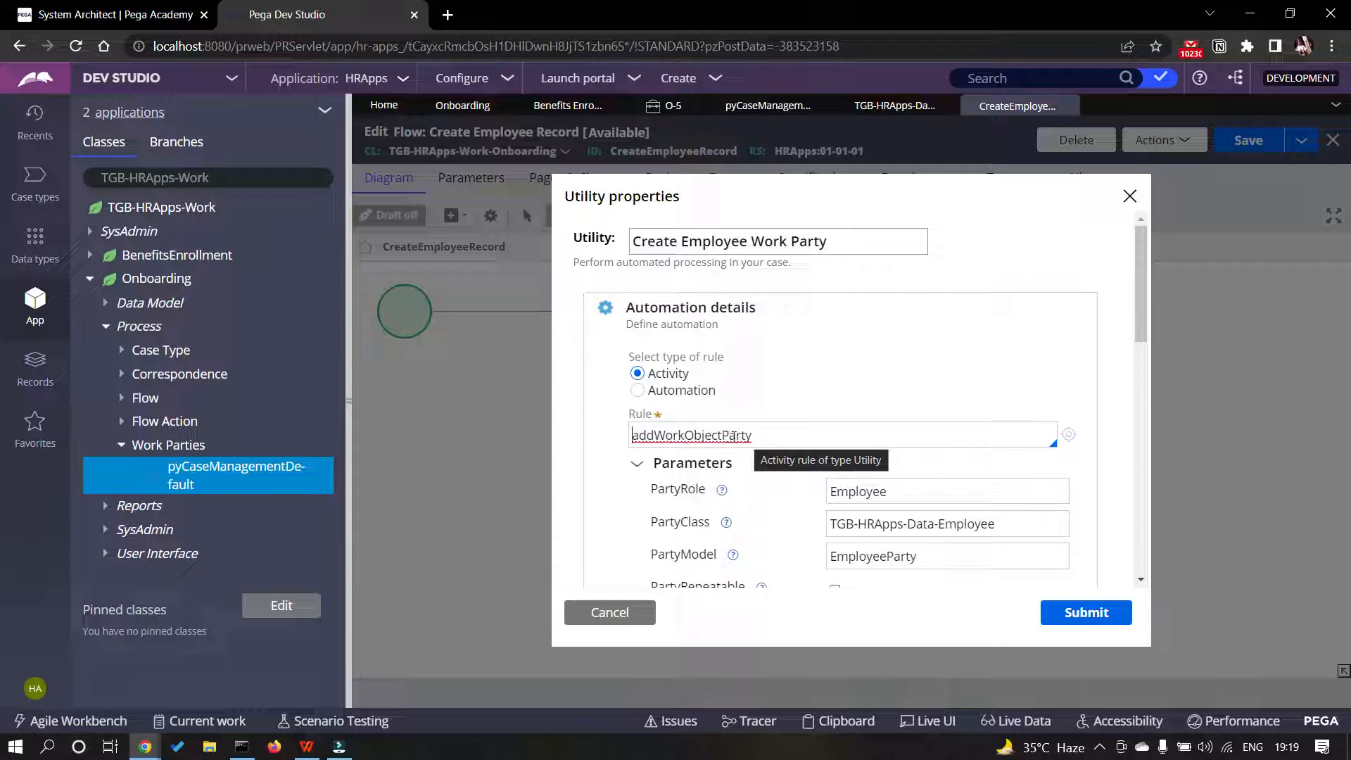
- Compare the addWorkObjectParty activity's party role, class and model parameters with the work parties rule, and close the utility properties without submitting
scroll(752, 432, down, 1)
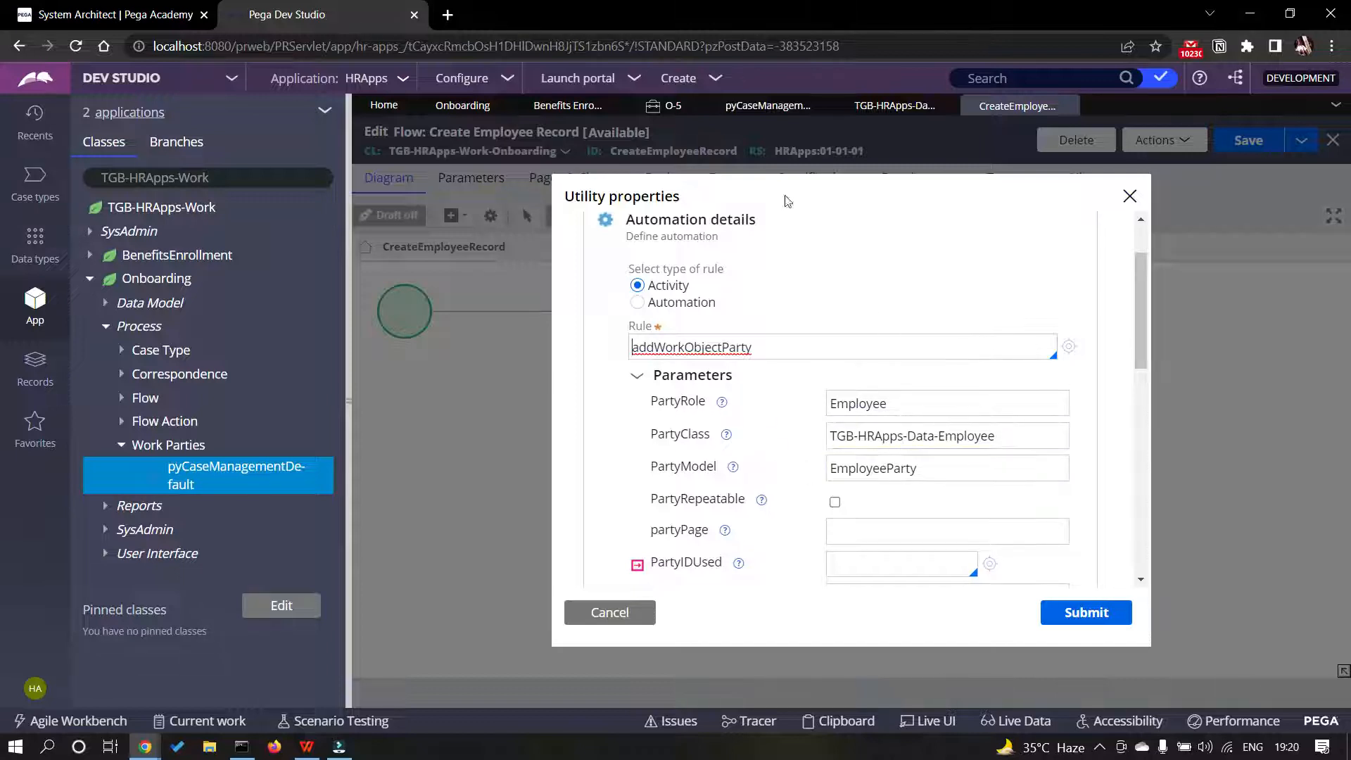
click(749, 108)
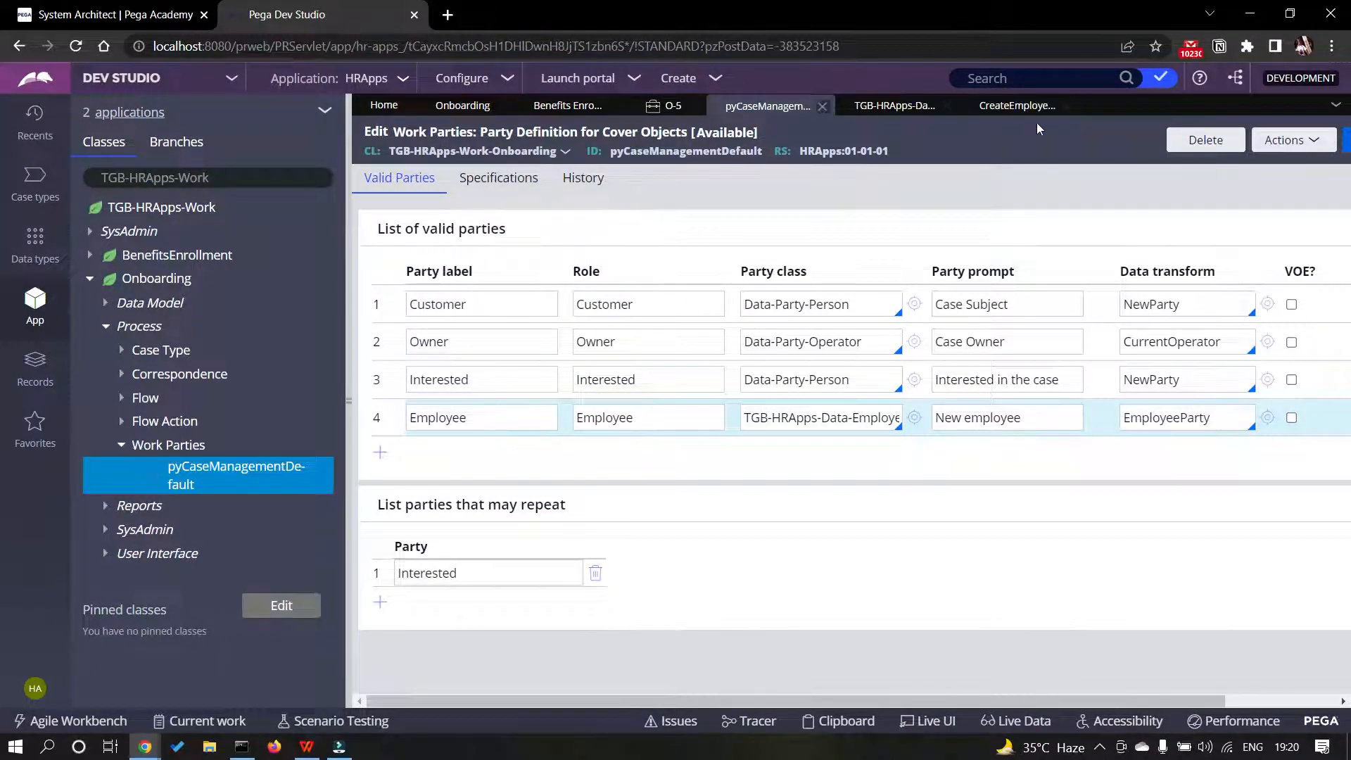
click(1019, 106)
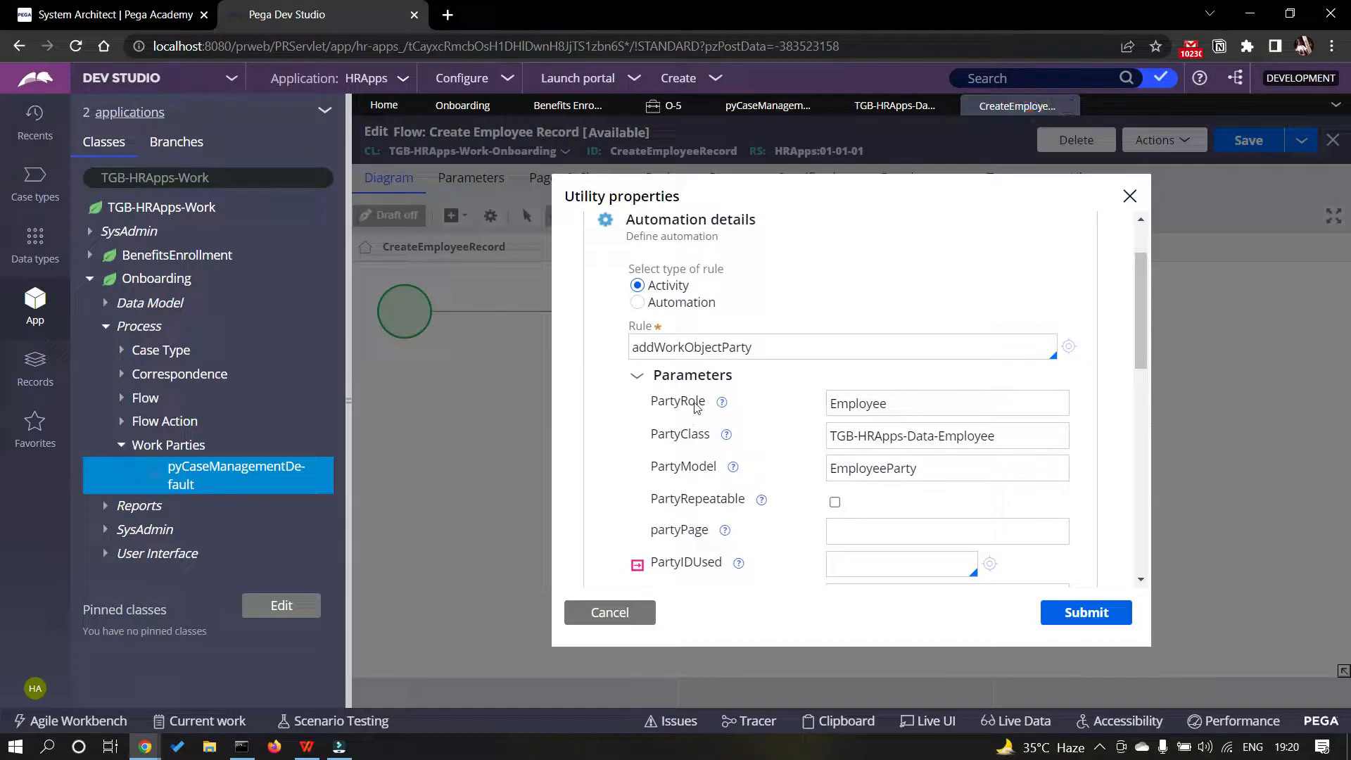
click(855, 407)
click(852, 477)
click(1129, 197)
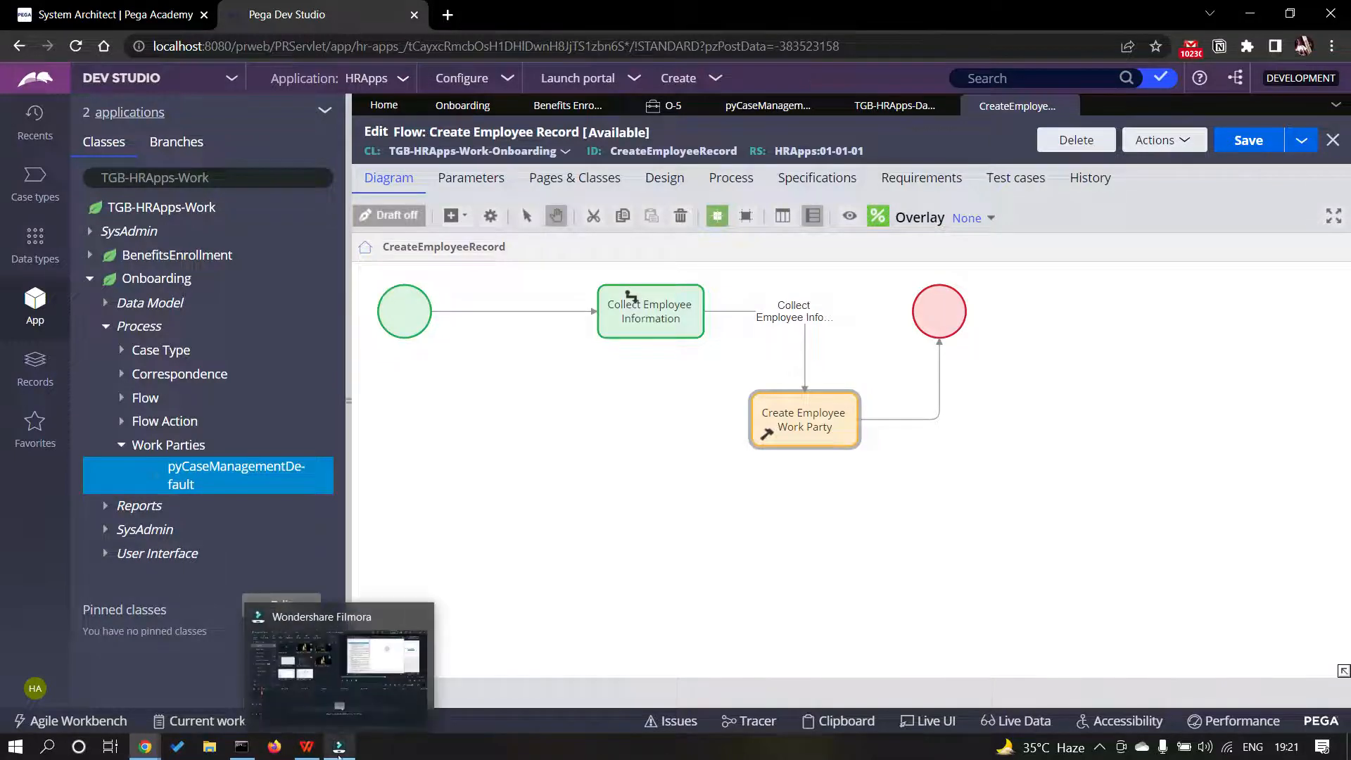
- Switch to the exercise guide PDF in WPS Office and review the remaining work party instructions up to the service level agreement exercise
click(306, 747)
scroll(663, 462, down, 10)
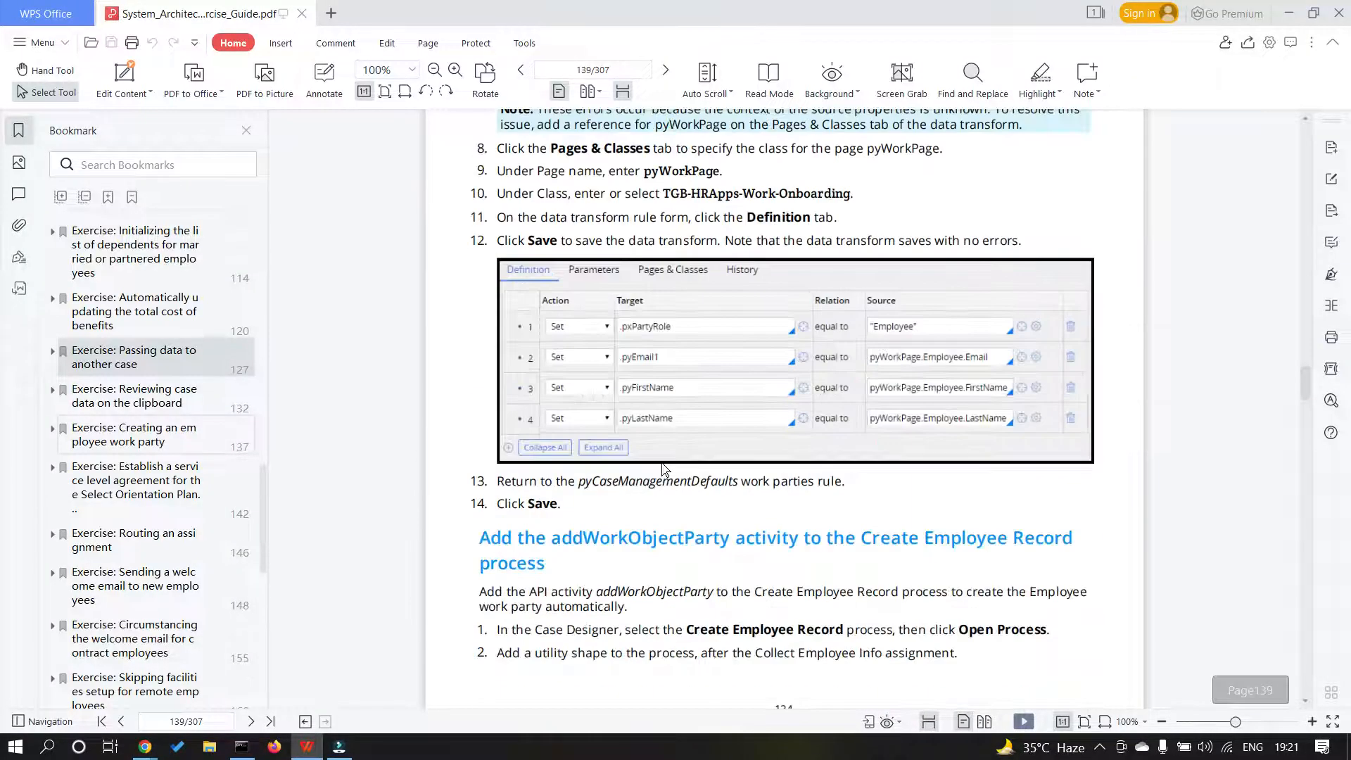
scroll(667, 469, down, 18)
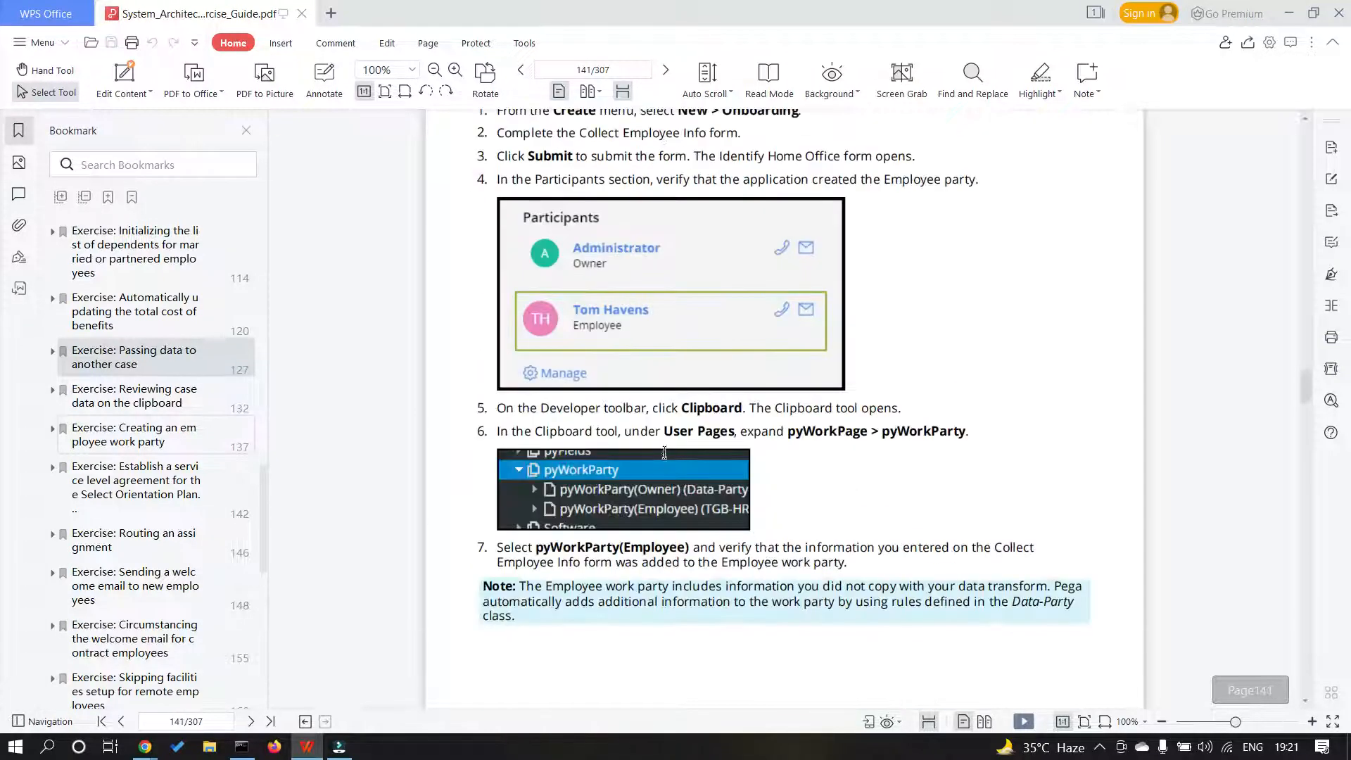
scroll(666, 462, down, 6)
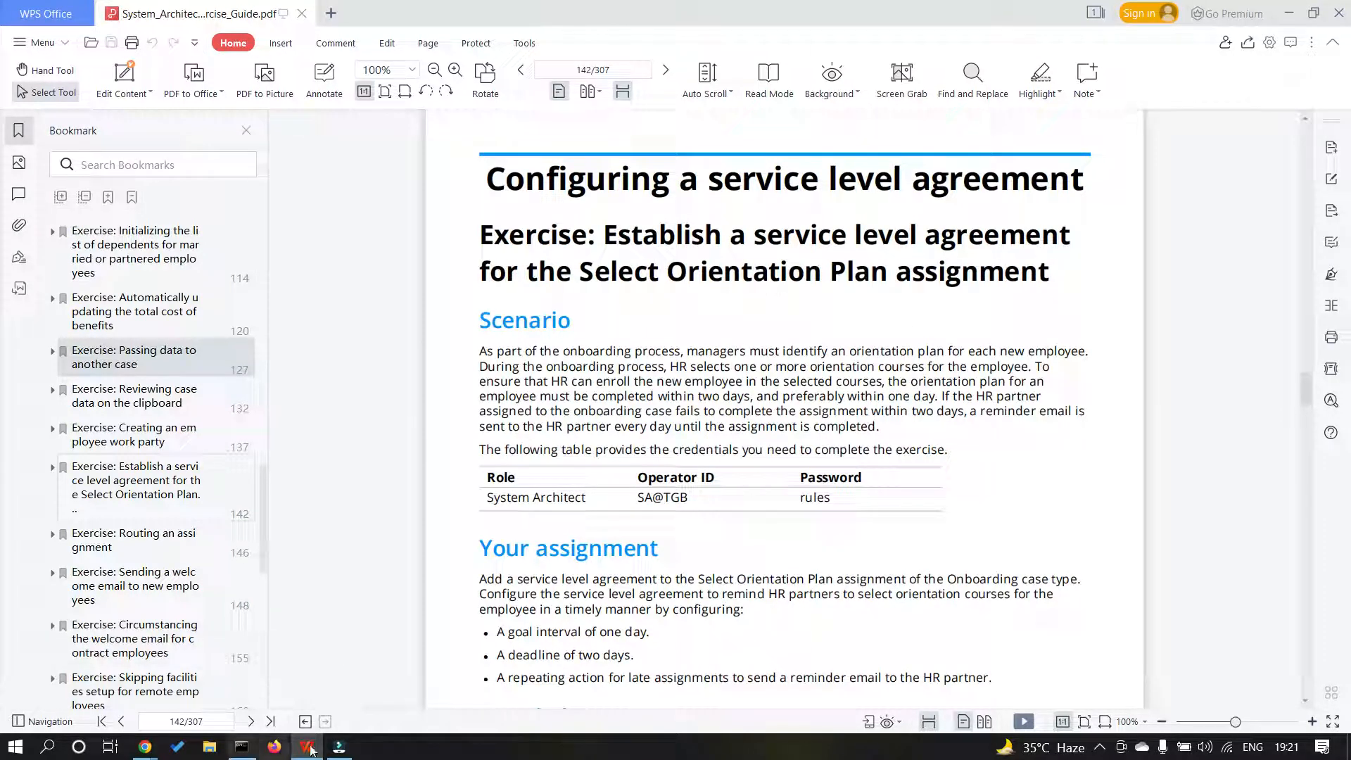
mouse_move(341, 753)
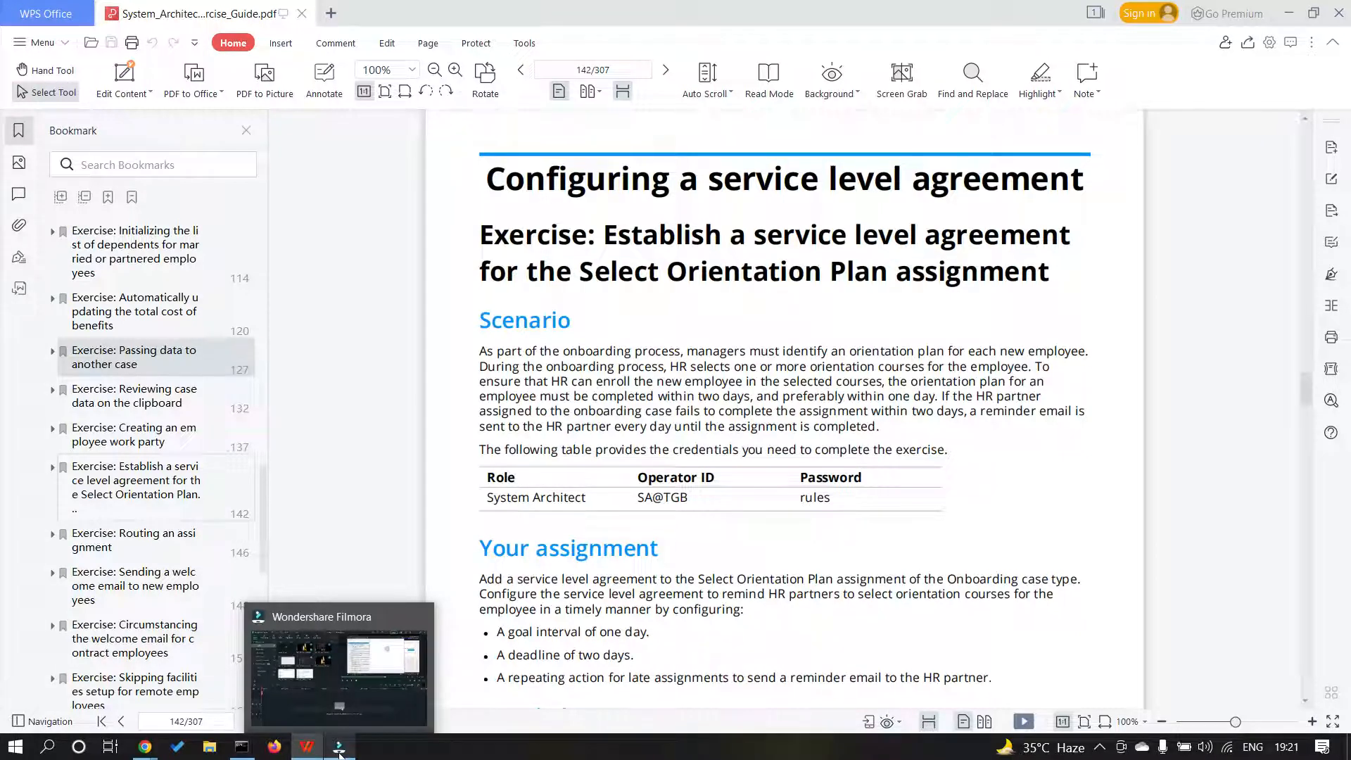
click(340, 747)
click(340, 748)
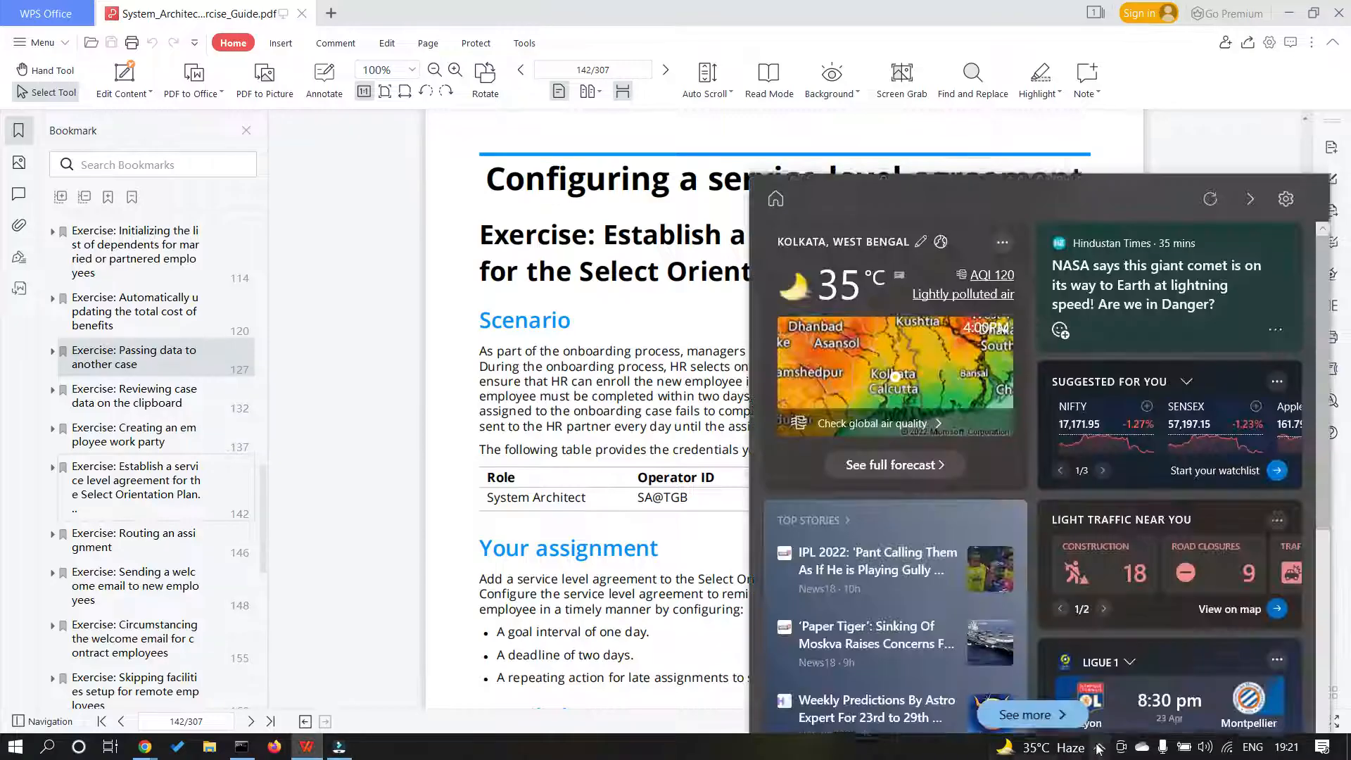
click(1099, 747)
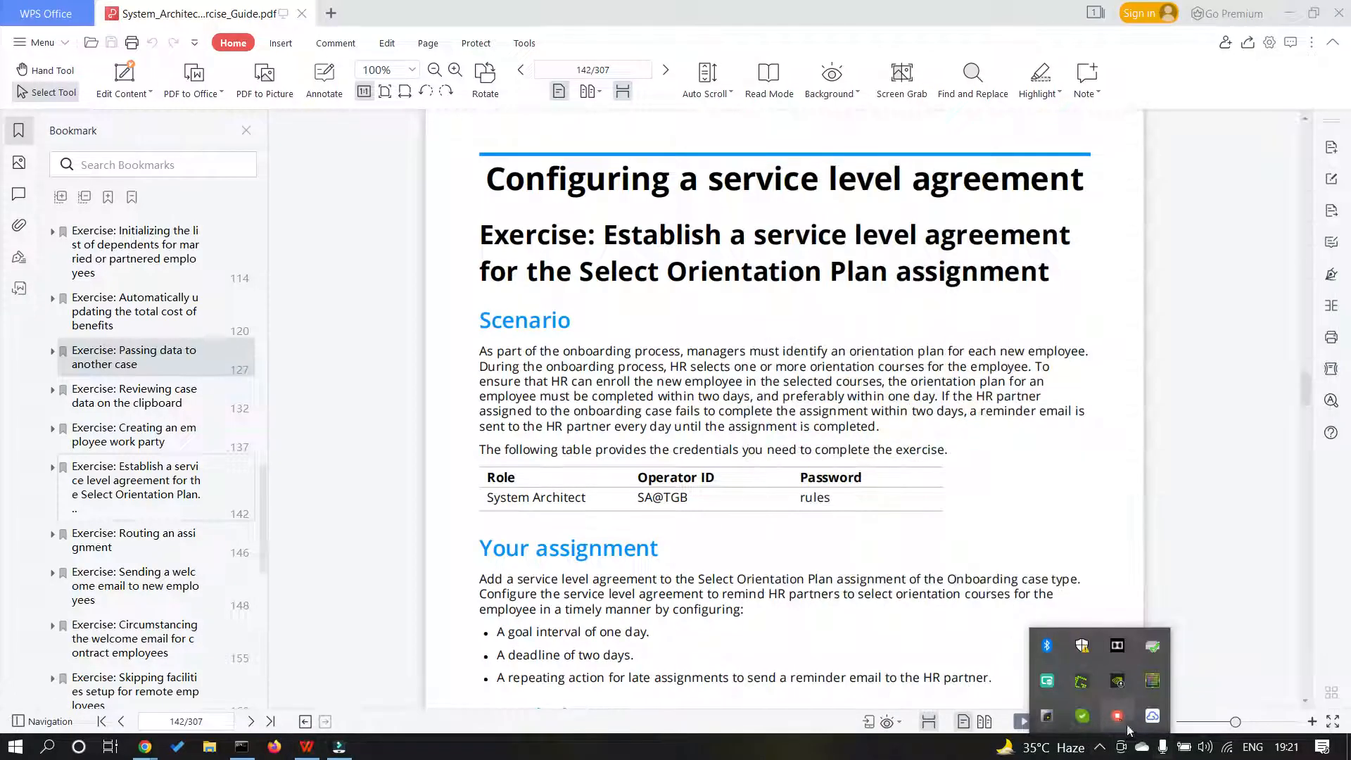